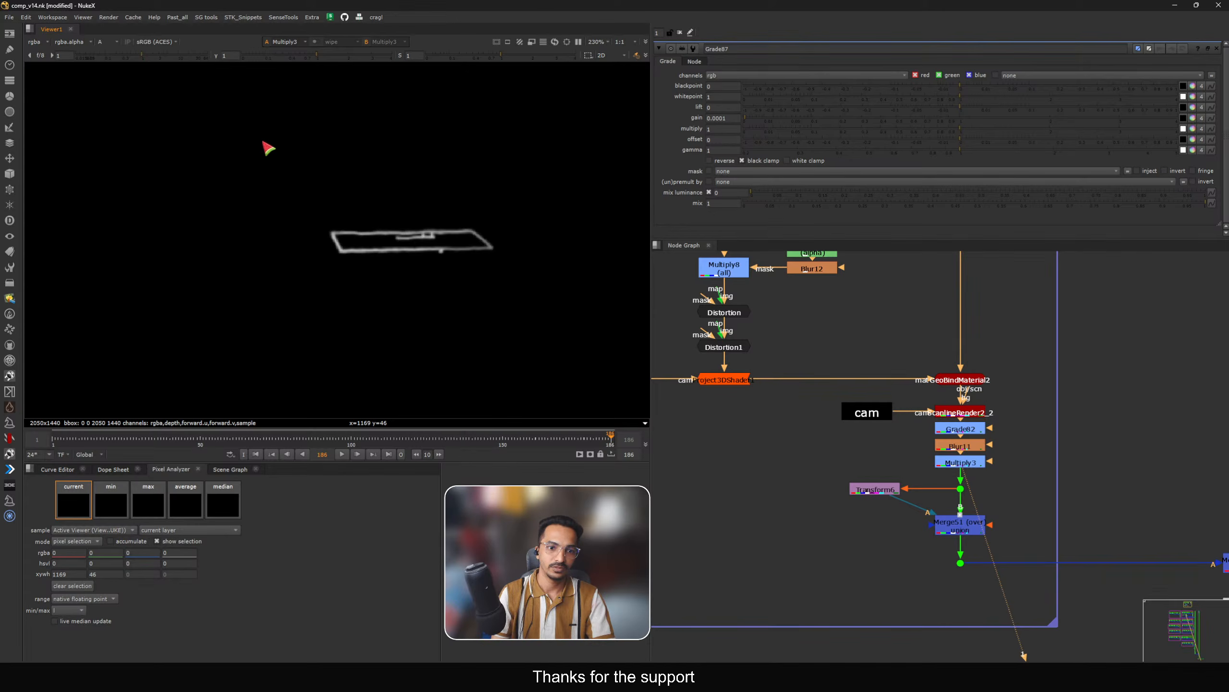
Step: Inspect the box outline in the viewer at ScanlineRender2_2, Multiply3, Transform6 and Merge51 in turn
{"action": "left_click", "coordinate": [961, 412]}
{"action": "key", "text": "1"}
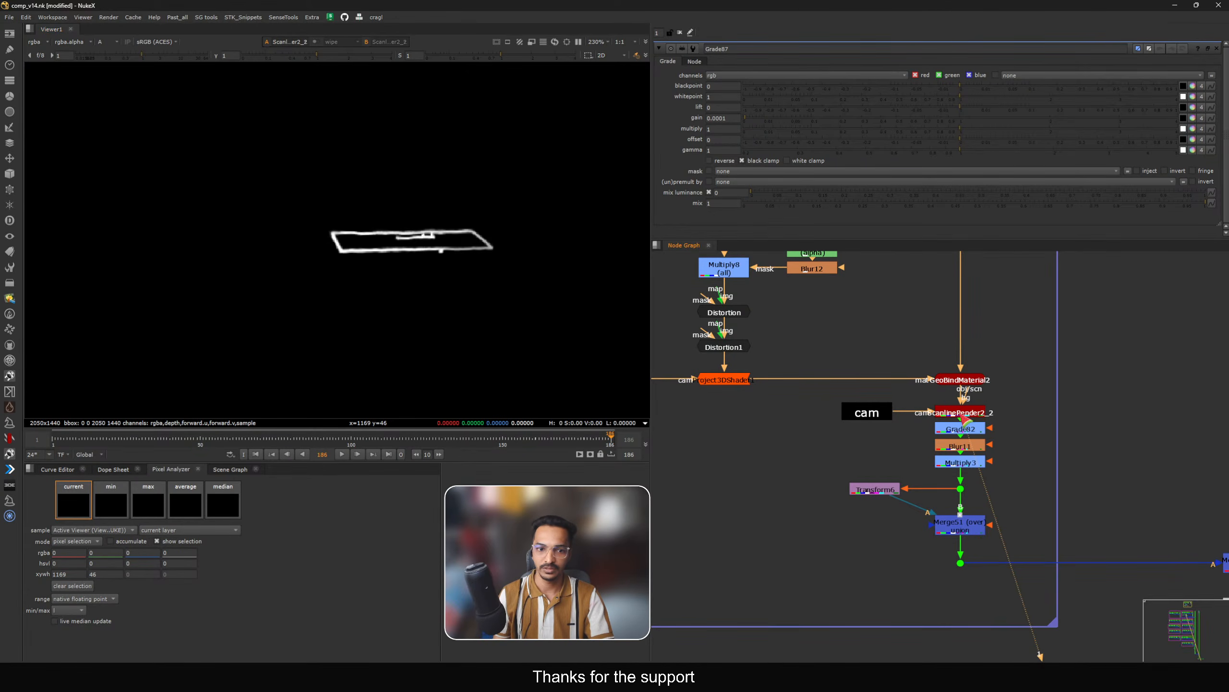
{"action": "left_click", "coordinate": [952, 462]}
{"action": "key", "text": "1"}
{"action": "middle_click_drag", "start_coordinate": [960, 529], "coordinate": [934, 469]}
{"action": "left_click_drag", "start_coordinate": [866, 430], "coordinate": [861, 431]}
{"action": "key", "text": "1"}
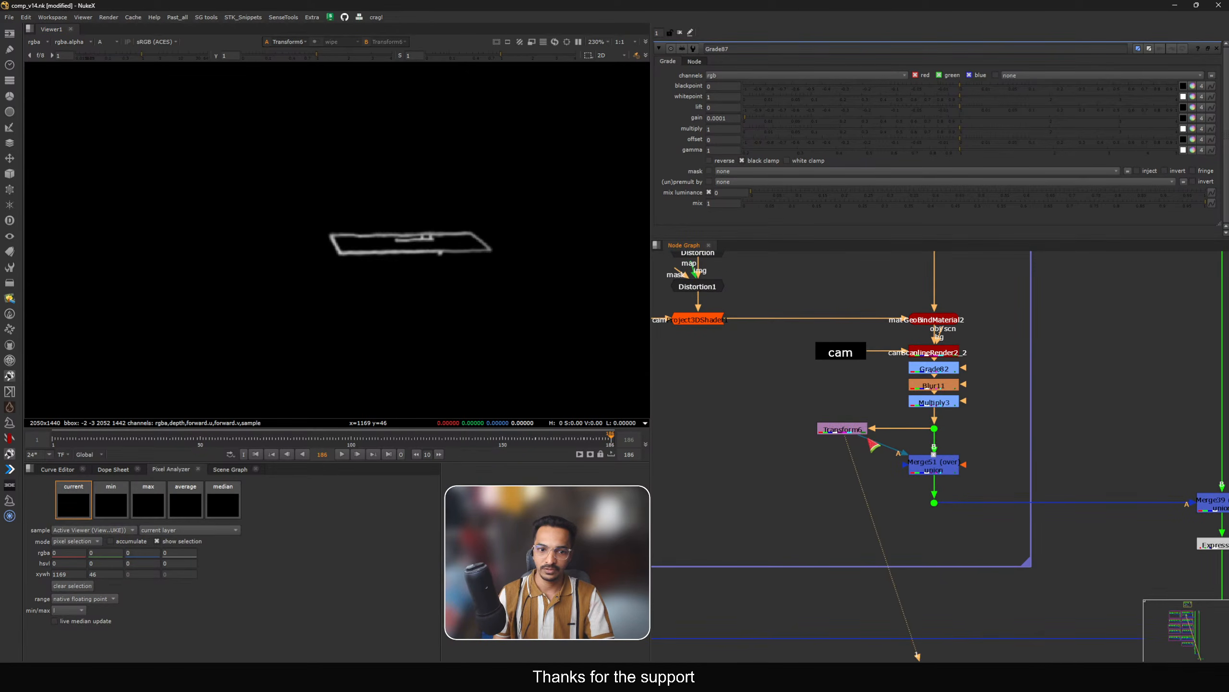
{"action": "left_click", "coordinate": [929, 471]}
{"action": "key", "text": "1"}
{"action": "scroll", "coordinate": [402, 256], "scroll_direction": "up", "scroll_amount": 4}
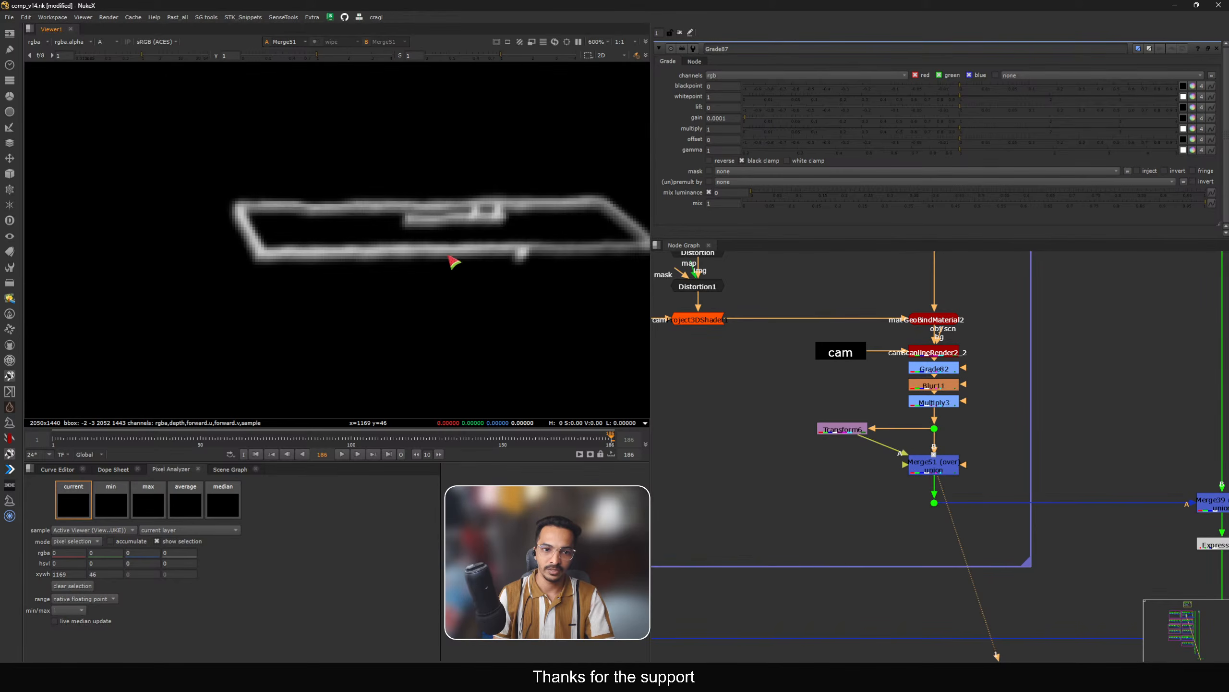
Step: View Merge39 with its colour channels displayed and raise the viewer gain to see the outline on the ground
{"action": "scroll", "coordinate": [899, 414], "scroll_direction": "down", "scroll_amount": 3}
{"action": "left_click", "coordinate": [988, 407]}
{"action": "key", "text": "1"}
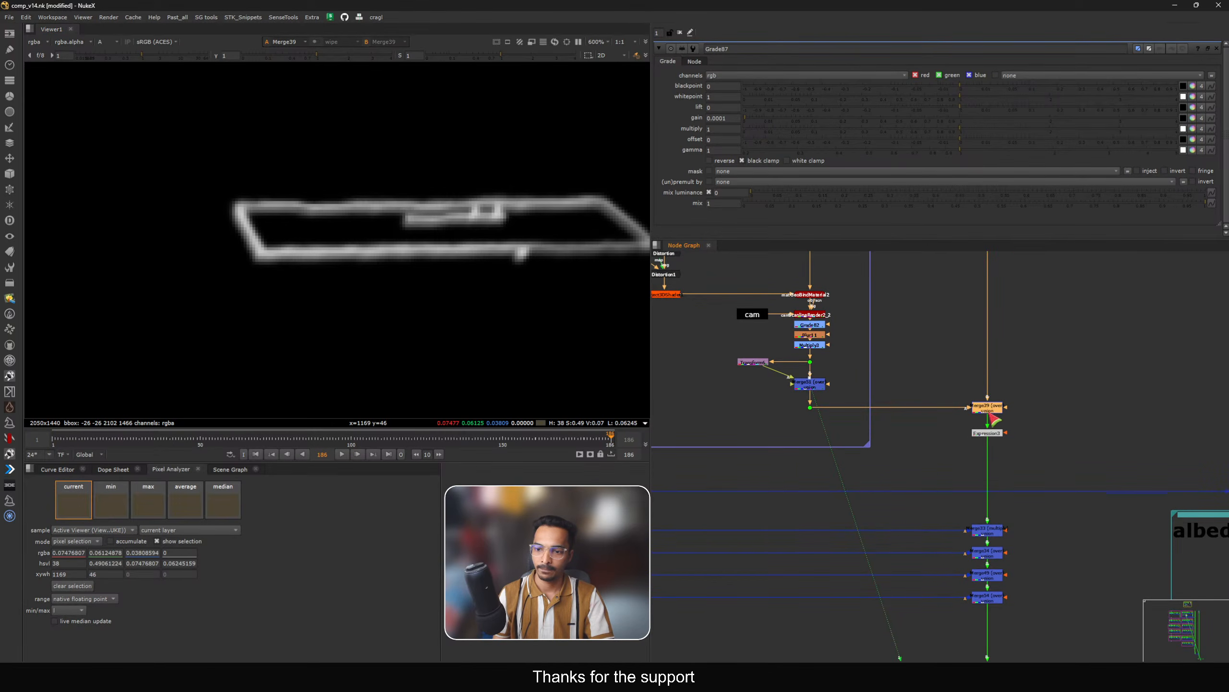
{"action": "key", "text": "a"}
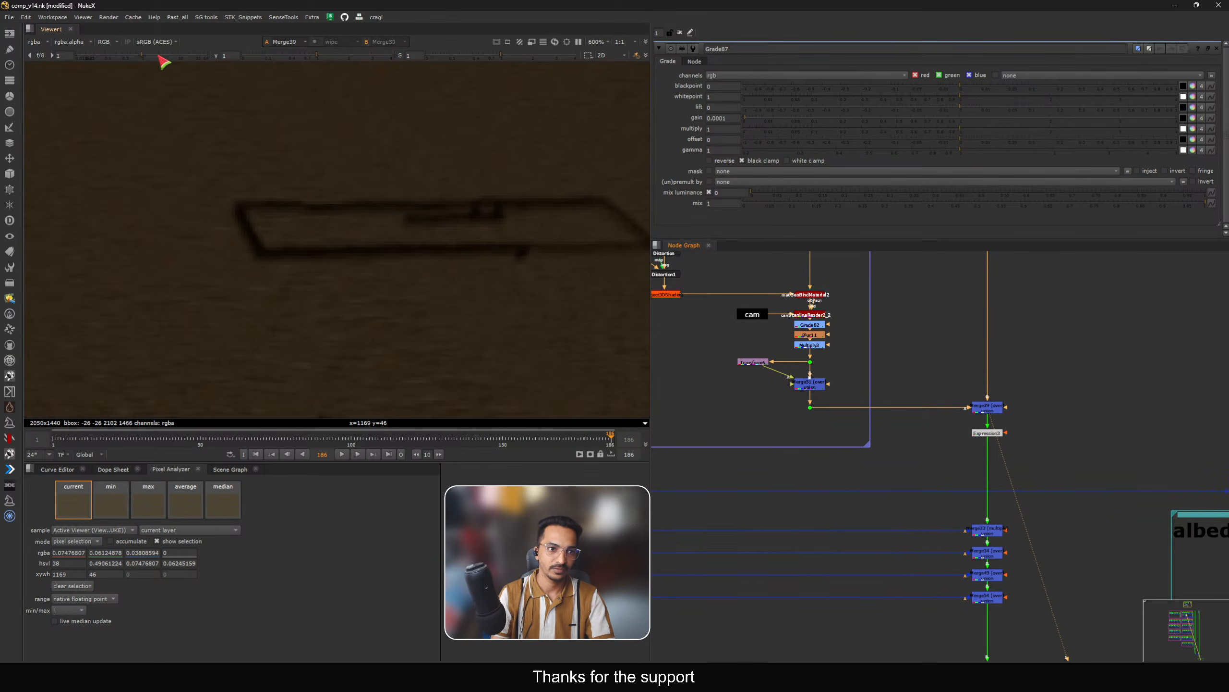
{"action": "left_click_drag", "start_coordinate": [160, 56], "coordinate": [177, 57]}
{"action": "middle_click_drag", "start_coordinate": [963, 281], "coordinate": [911, 428]}
{"action": "middle_click_drag", "start_coordinate": [903, 265], "coordinate": [925, 401]}
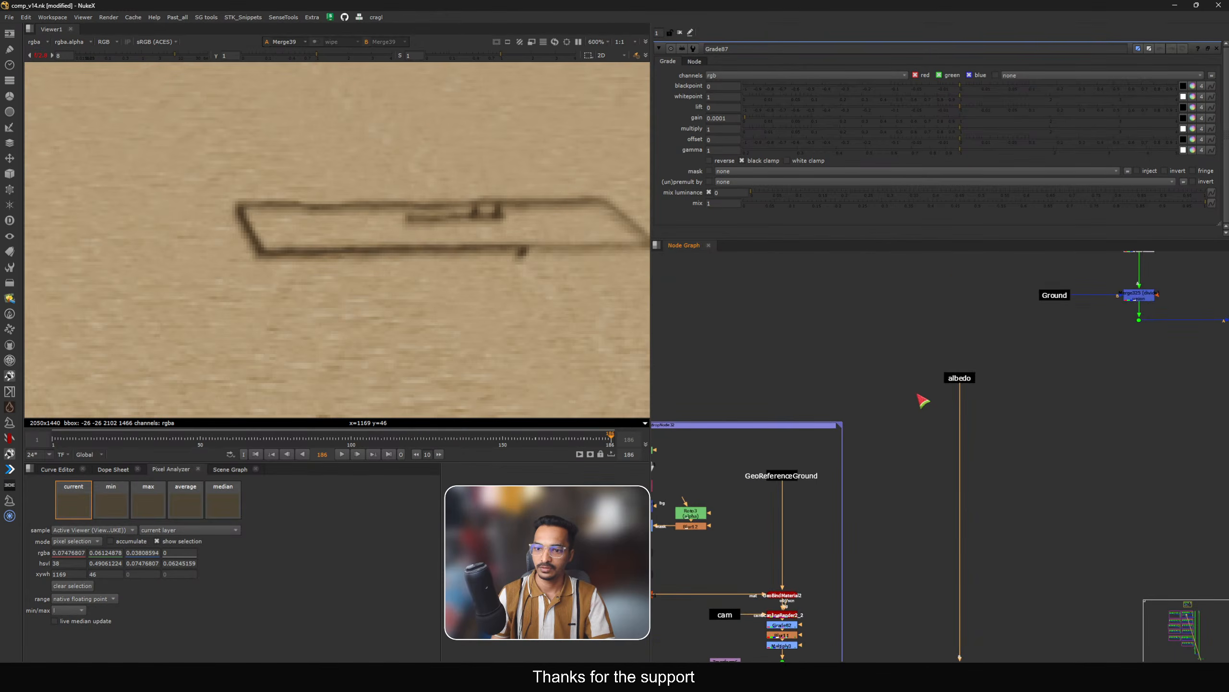
Step: View the albedo pass feeding Merge39, with the whole frame fitted in the viewer
{"action": "left_click", "coordinate": [961, 378]}
{"action": "key", "text": "1"}
{"action": "scroll", "coordinate": [970, 360], "scroll_direction": "down", "scroll_amount": 6}
{"action": "key", "text": "f"}
{"action": "scroll", "coordinate": [946, 370], "scroll_direction": "up", "scroll_amount": 8}
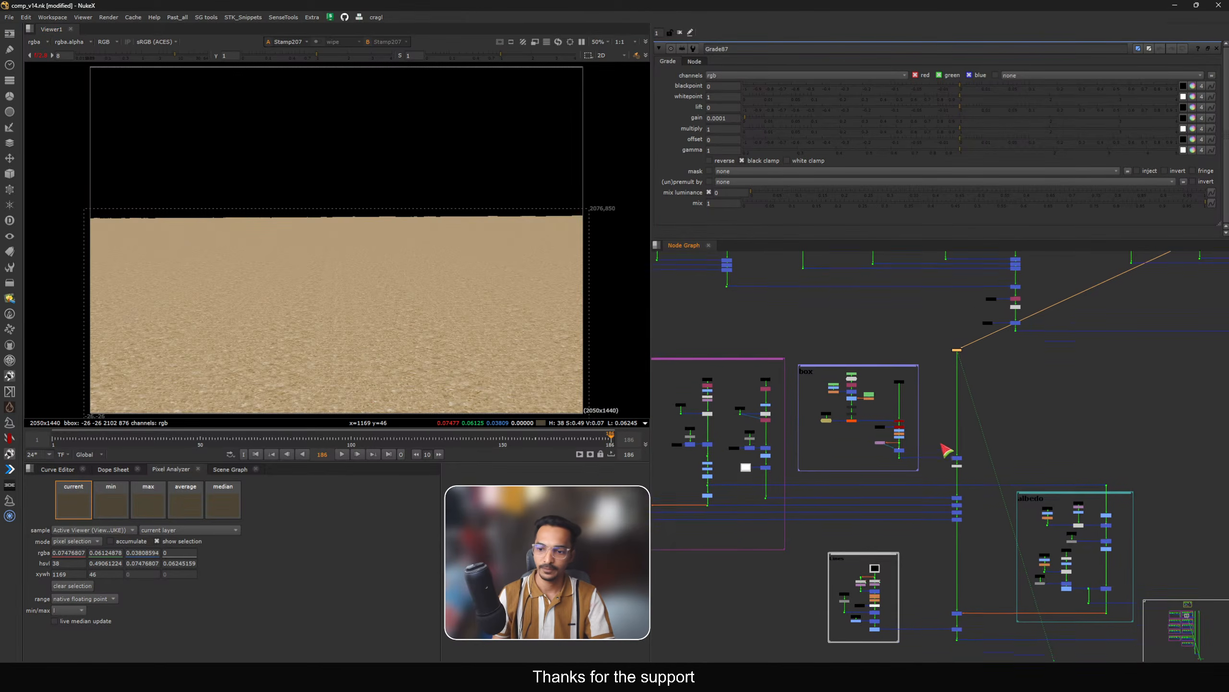
Step: Compare the outlined ground at Merge39 with the result of Expression3 in the viewer
{"action": "left_click", "coordinate": [1023, 405]}
{"action": "middle_click_drag", "start_coordinate": [1053, 393], "coordinate": [1010, 436]}
{"action": "key", "text": "1"}
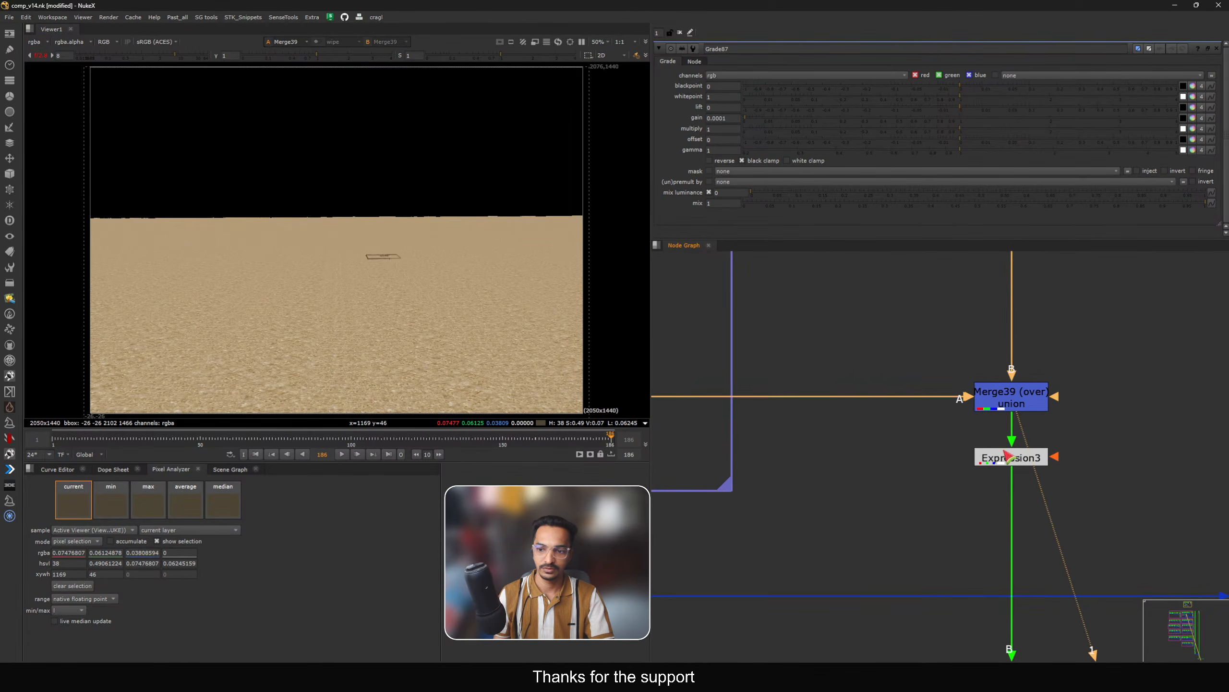
{"action": "left_click_drag", "start_coordinate": [1012, 460], "coordinate": [1012, 442]}
{"action": "key", "text": "1"}
{"action": "scroll", "coordinate": [1009, 442], "scroll_direction": "down", "scroll_amount": 1}
Step: View the reformatted IMAX REF plate at default viewer gain and inspect the rectangular outline on its ground
{"action": "scroll", "coordinate": [935, 523], "scroll_direction": "down", "scroll_amount": 10}
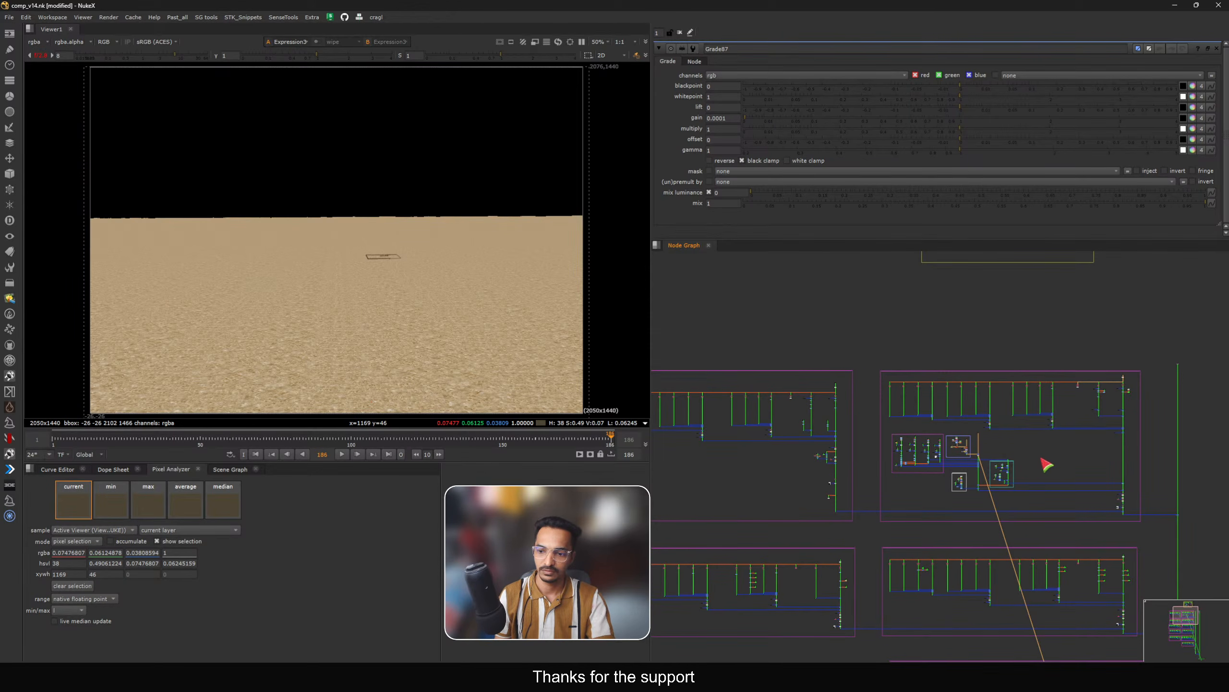
{"action": "key", "text": "f"}
{"action": "middle_click_drag", "start_coordinate": [1028, 507], "coordinate": [957, 325]}
{"action": "left_click", "coordinate": [931, 441]}
{"action": "key", "text": "f"}
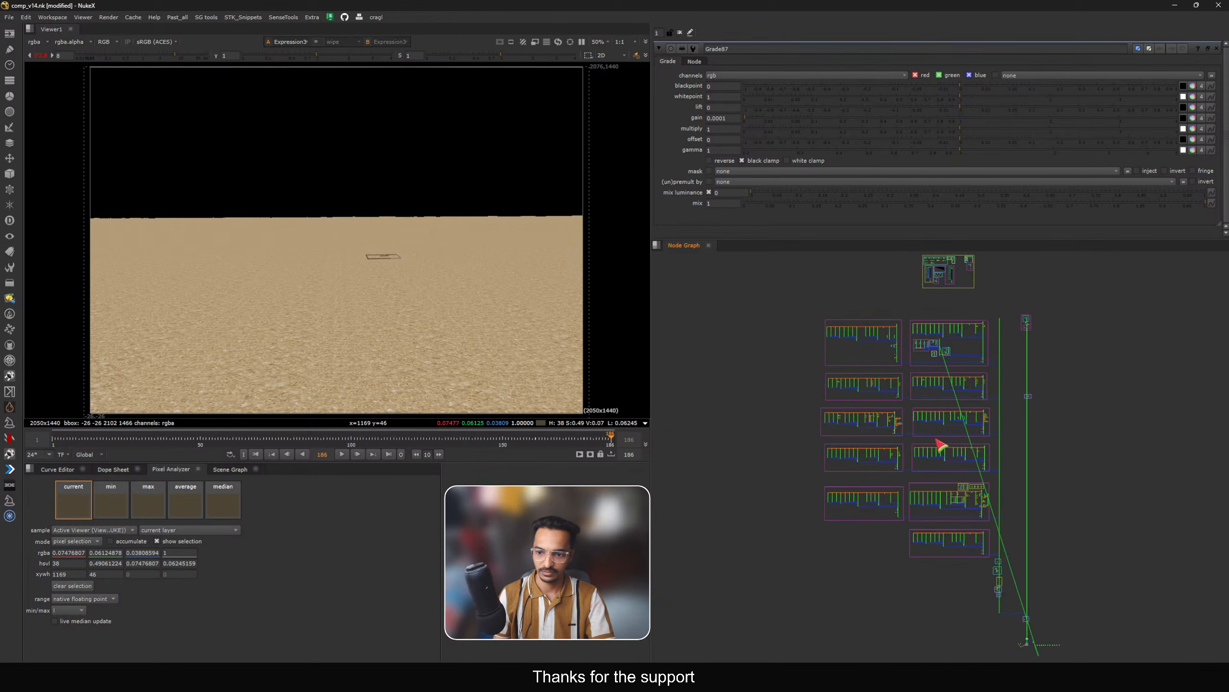
{"action": "middle_click_drag", "start_coordinate": [977, 552], "coordinate": [898, 319]}
{"action": "scroll", "coordinate": [902, 325], "scroll_direction": "up", "scroll_amount": 6}
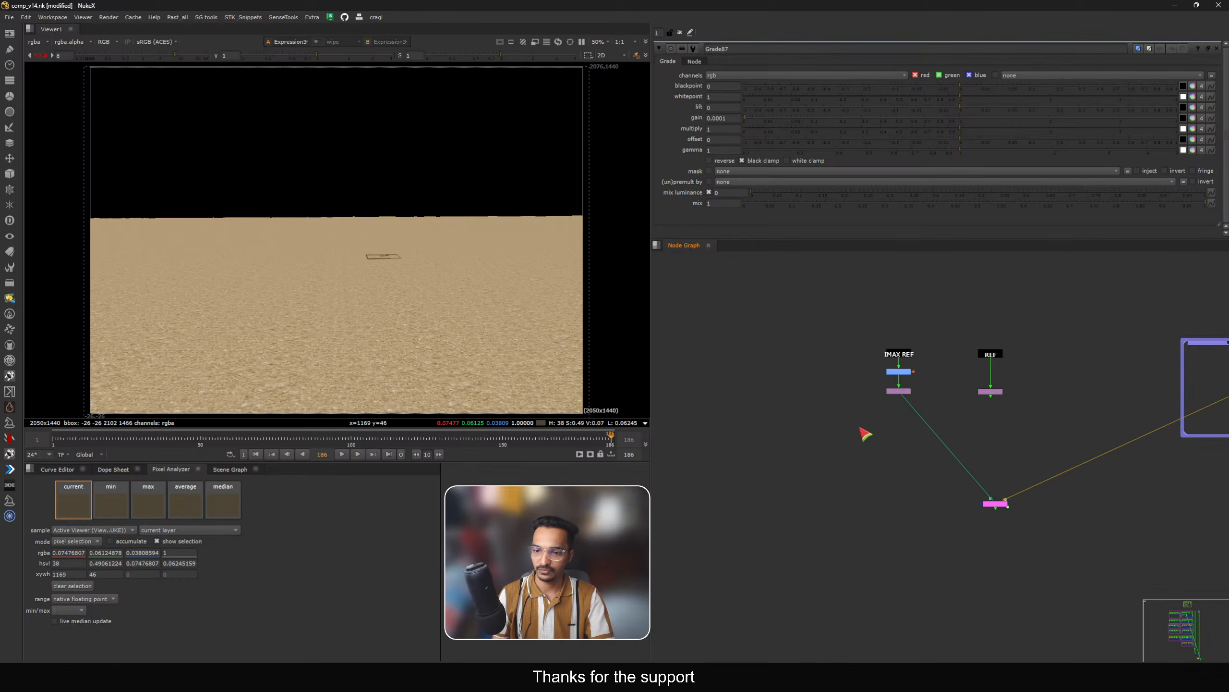
{"action": "left_click_drag", "start_coordinate": [863, 424], "coordinate": [935, 385]}
{"action": "key", "text": "1"}
{"action": "left_click", "coordinate": [985, 415]}
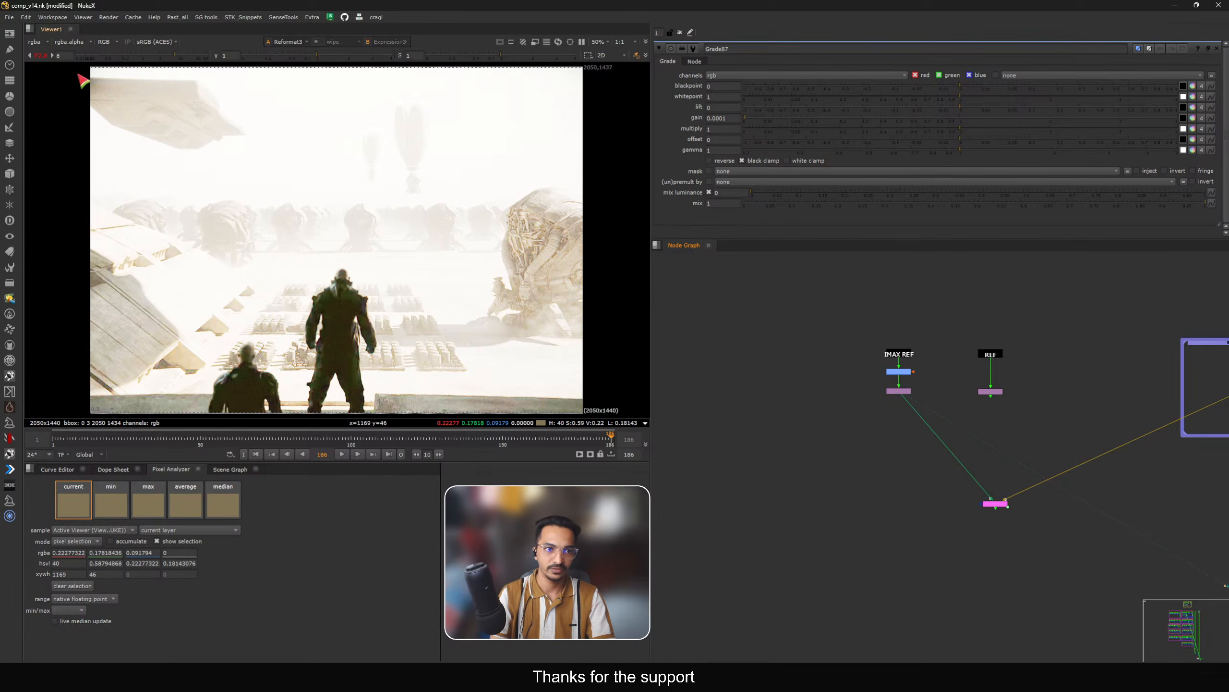
{"action": "left_click", "coordinate": [127, 55]}
{"action": "scroll", "coordinate": [402, 281], "scroll_direction": "up", "scroll_amount": 8}
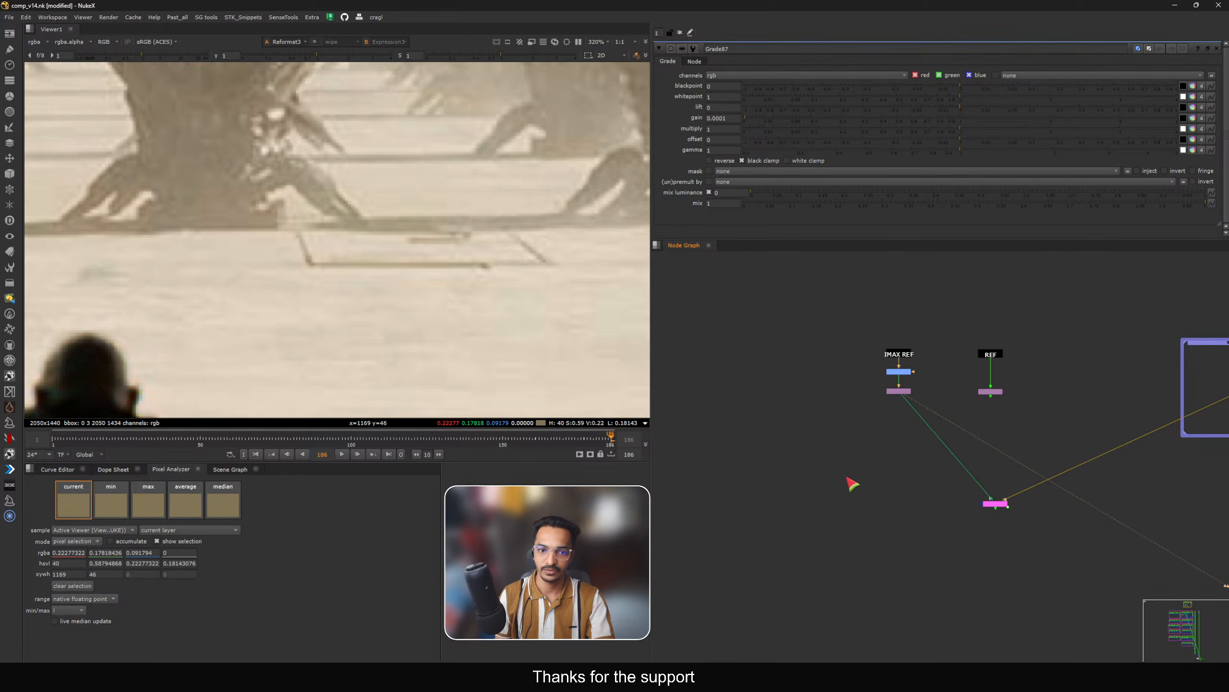
Step: Return to the Expression3 result and raise the viewer gain to compare its outline with the reference
{"action": "scroll", "coordinate": [878, 461], "scroll_direction": "down", "scroll_amount": 10}
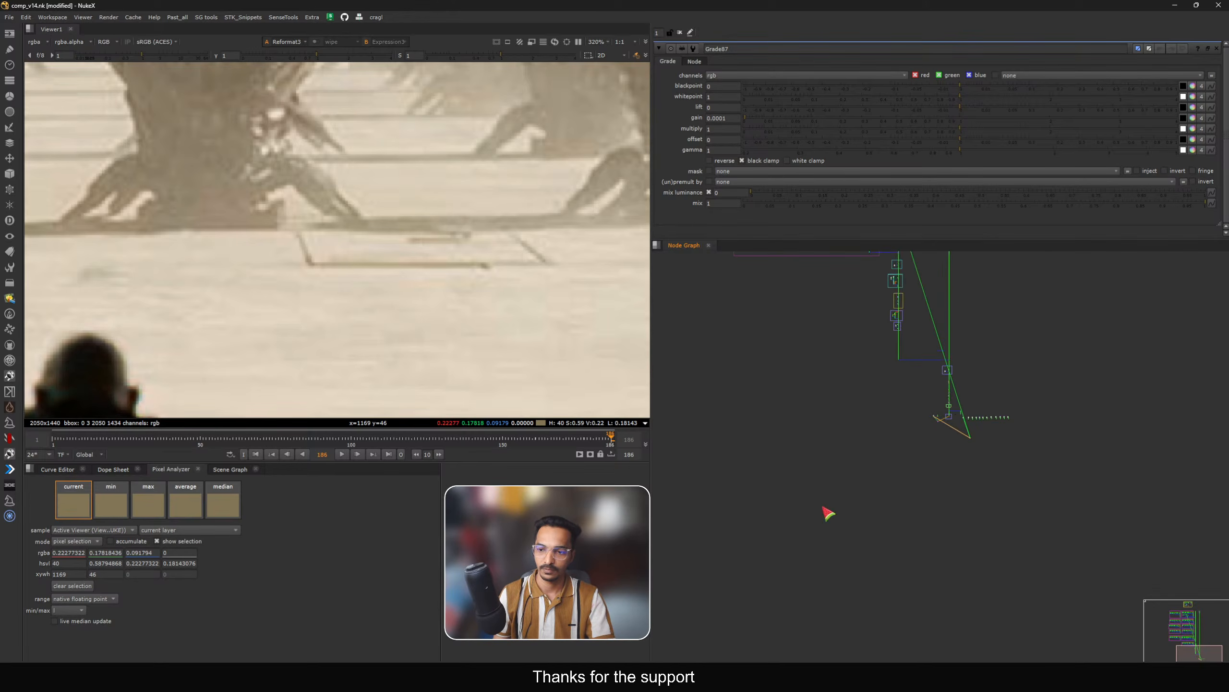
{"action": "scroll", "coordinate": [905, 469], "scroll_direction": "up", "scroll_amount": 10}
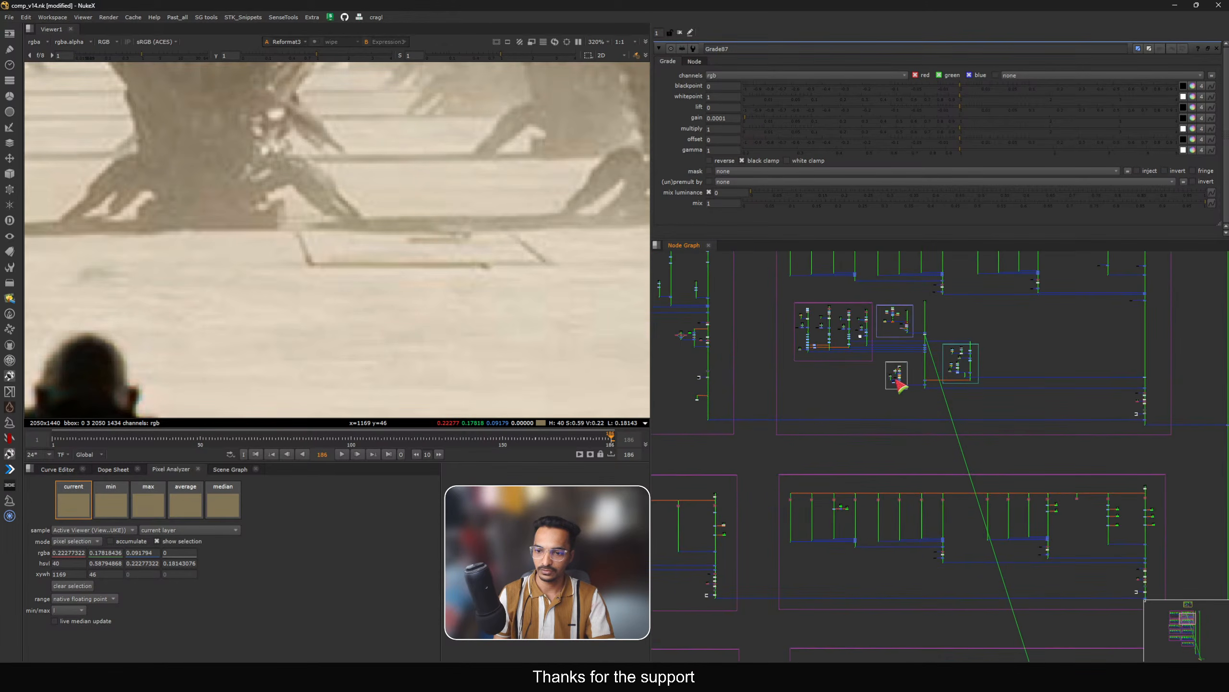
{"action": "key", "text": "1"}
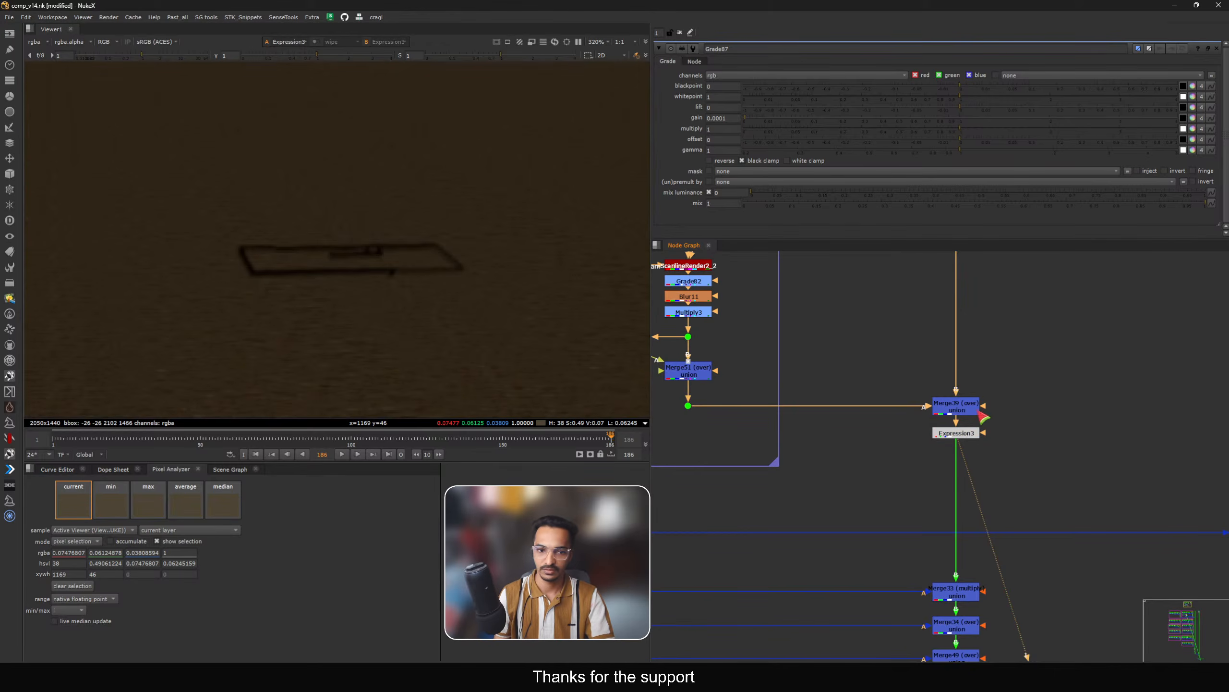
{"action": "left_click", "coordinate": [174, 56]}
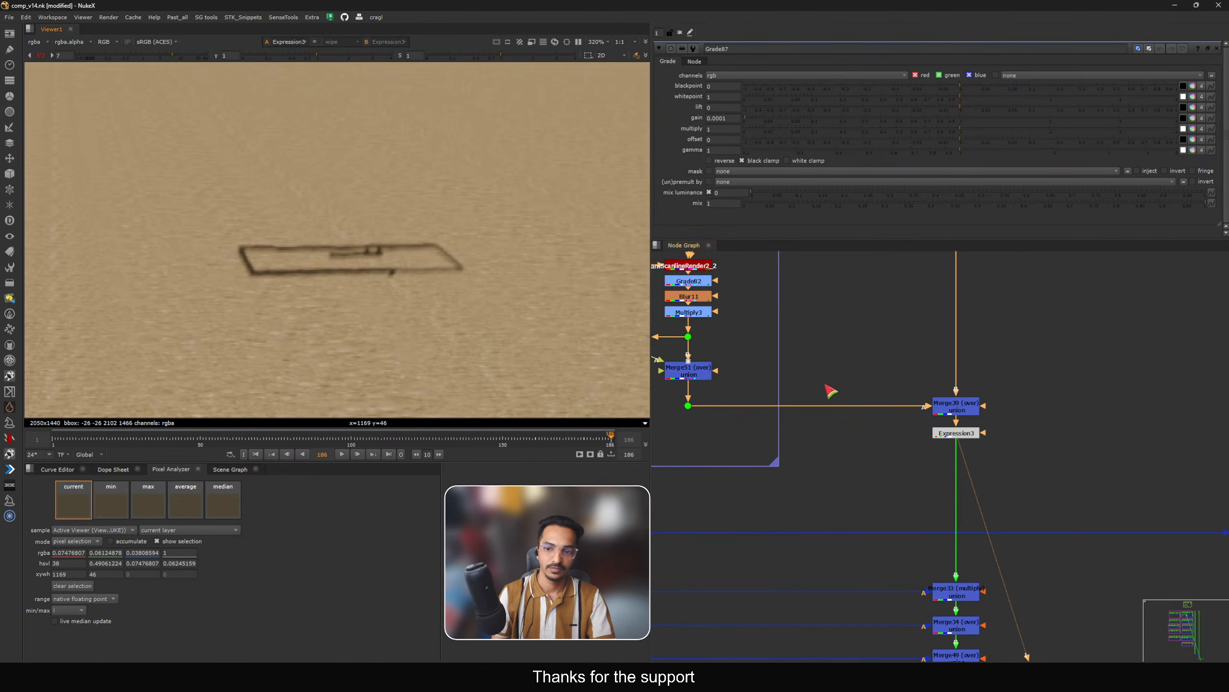
Step: Locate the GroundSTMap_v001 pass, view it fitted to the viewer and adjust the viewer gain
{"action": "scroll", "coordinate": [829, 393], "scroll_direction": "down", "scroll_amount": 5}
{"action": "middle_click_drag", "start_coordinate": [848, 339], "coordinate": [1042, 399]}
{"action": "scroll", "coordinate": [818, 339], "scroll_direction": "up", "scroll_amount": 7}
{"action": "middle_click_drag", "start_coordinate": [1023, 348], "coordinate": [775, 338]}
{"action": "middle_click_drag", "start_coordinate": [1028, 384], "coordinate": [769, 357]}
{"action": "scroll", "coordinate": [856, 375], "scroll_direction": "down", "scroll_amount": 3}
{"action": "scroll", "coordinate": [961, 399], "scroll_direction": "up", "scroll_amount": 1}
{"action": "middle_click_drag", "start_coordinate": [964, 401], "coordinate": [892, 389]}
{"action": "scroll", "coordinate": [877, 394], "scroll_direction": "up", "scroll_amount": 3}
{"action": "left_click_drag", "start_coordinate": [901, 339], "coordinate": [789, 371]}
{"action": "key", "text": "1"}
{"action": "key", "text": "f"}
{"action": "left_click", "coordinate": [141, 57]}
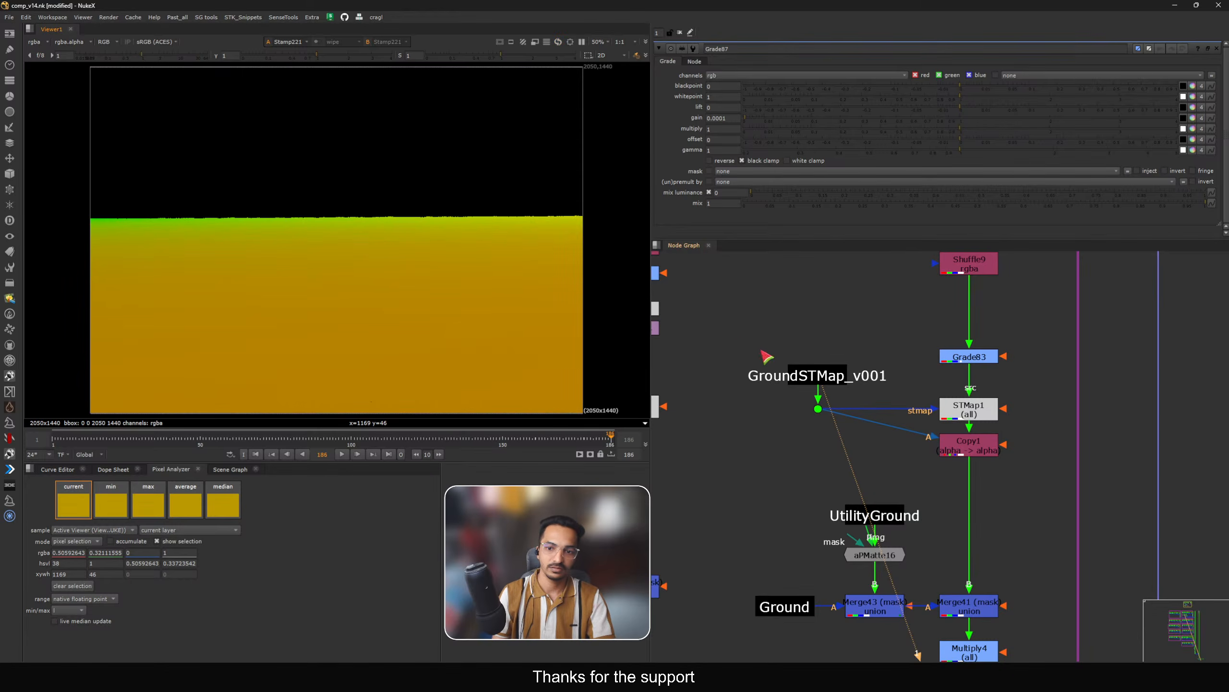
Step: View the whole Soil_Ground_vmbhddhg_4K_AO texture above Shuffle9 in the viewer
{"action": "middle_click_drag", "start_coordinate": [952, 251], "coordinate": [885, 391]}
{"action": "left_click", "coordinate": [909, 345]}
{"action": "key", "text": "1"}
{"action": "key", "text": "f"}
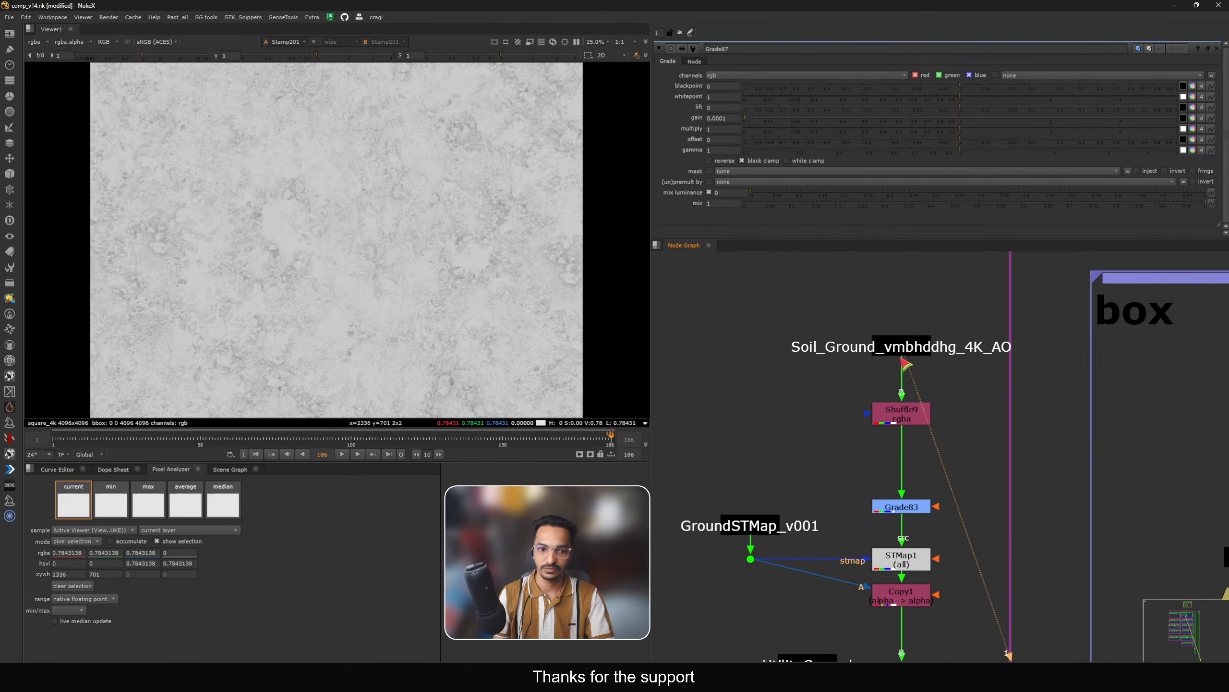
{"action": "key", "text": "f"}
{"action": "mouse_move", "coordinate": [1001, 310]}
{"action": "left_mouse_down"}
{"action": "mouse_move", "coordinate": [810, 386]}
{"action": "mouse_move", "coordinate": [997, 310]}
{"action": "left_mouse_up"}
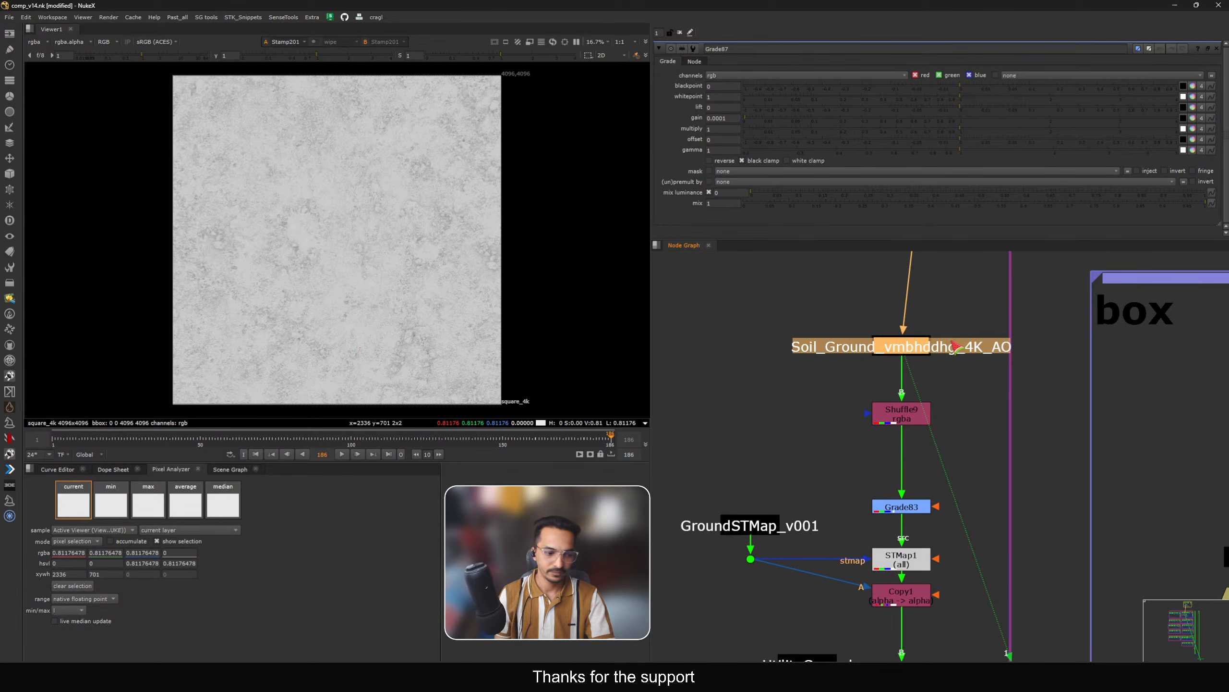
Step: View Shuffle9, open its channel routing and check its alpha channel
{"action": "middle_click_drag", "start_coordinate": [881, 432], "coordinate": [873, 396]}
{"action": "left_click_drag", "start_coordinate": [893, 378], "coordinate": [892, 366]}
{"action": "key", "text": "1"}
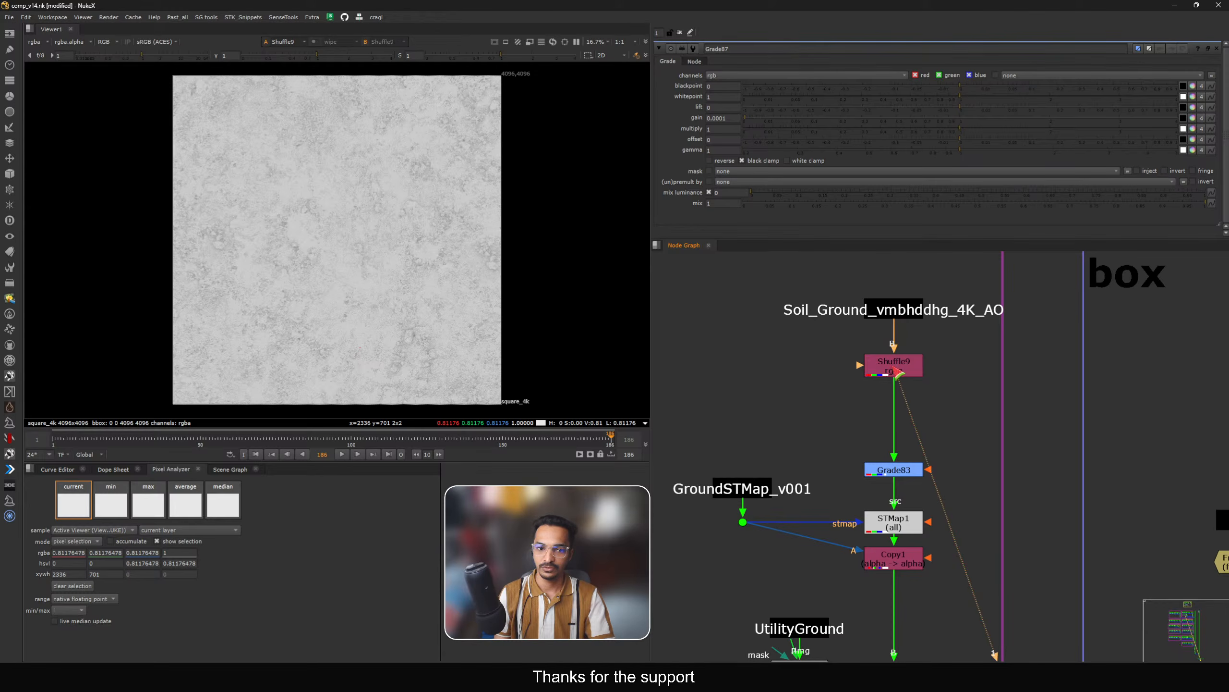
{"action": "double_click", "coordinate": [892, 366]}
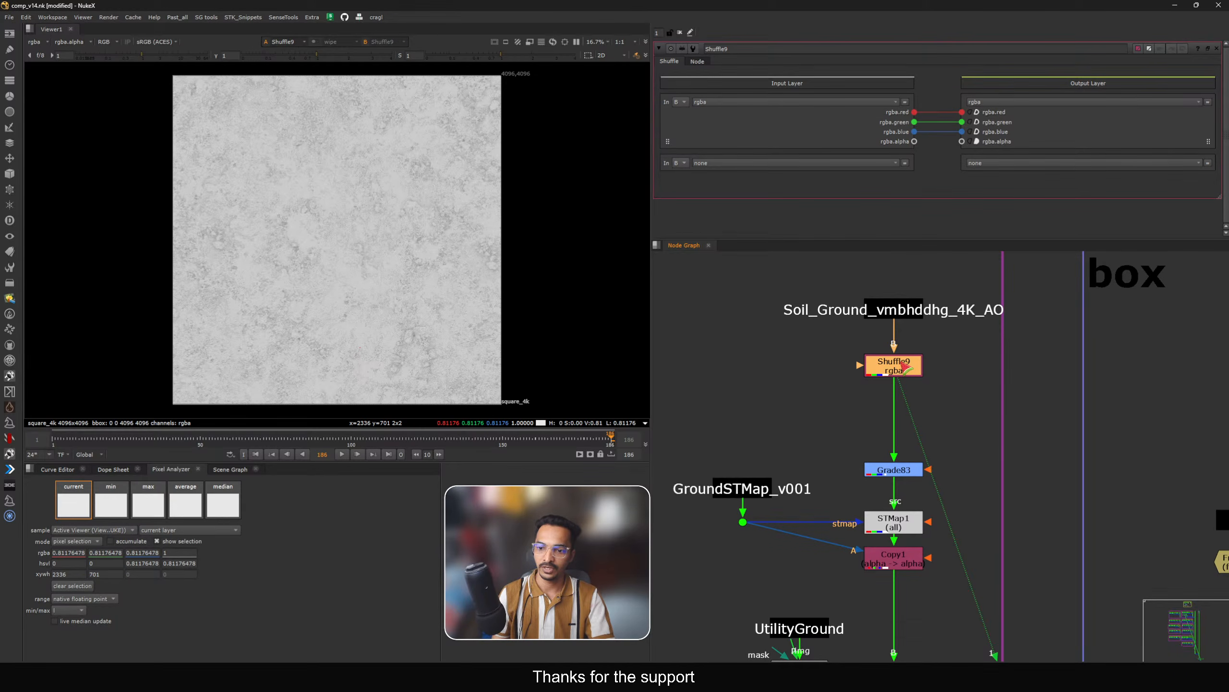
{"action": "left_click", "coordinate": [823, 368]}
{"action": "key", "text": "a"}
{"action": "key", "text": "a"}
Step: View the graded ambient occlusion texture at Grade83
{"action": "left_click_drag", "start_coordinate": [903, 470], "coordinate": [903, 416]}
{"action": "key", "text": "1"}
{"action": "left_click", "coordinate": [895, 446]}
{"action": "middle_click_drag", "start_coordinate": [895, 447], "coordinate": [899, 407]}
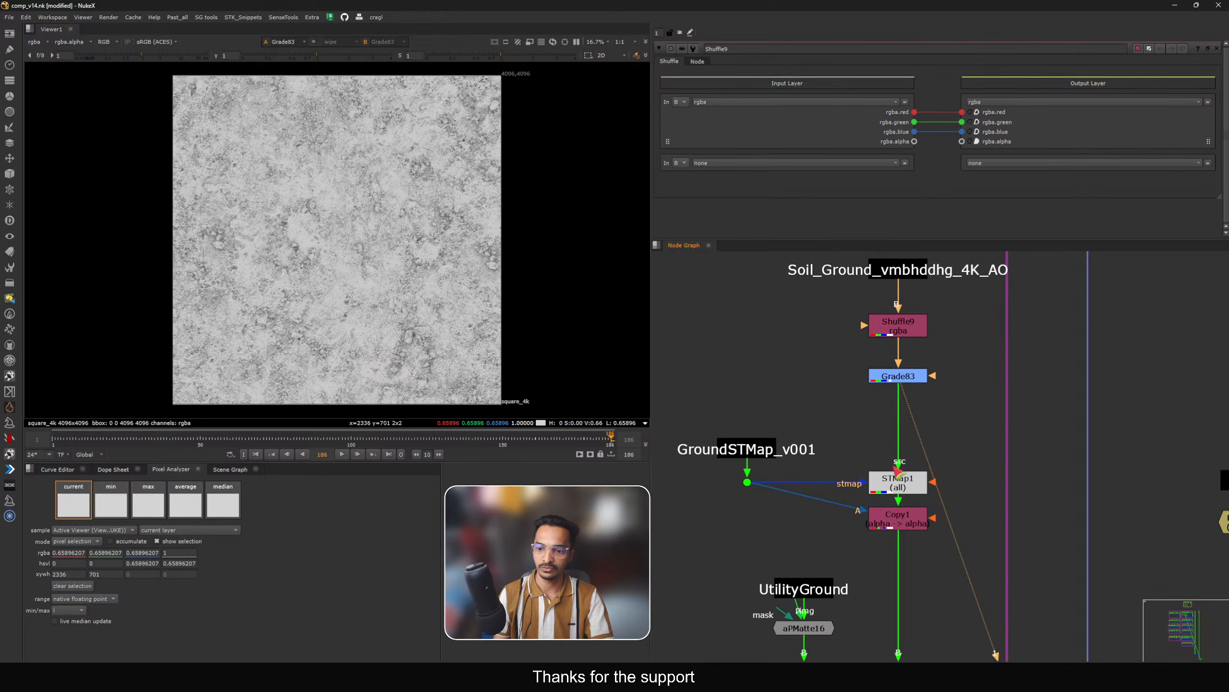
Step: Open STMap1's settings and review its UV channels options without changing them
{"action": "middle_click_drag", "start_coordinate": [895, 467], "coordinate": [891, 401]}
{"action": "left_click_drag", "start_coordinate": [896, 448], "coordinate": [896, 465]}
{"action": "scroll", "coordinate": [896, 420], "scroll_direction": "up", "scroll_amount": 3}
{"action": "double_click", "coordinate": [901, 416]}
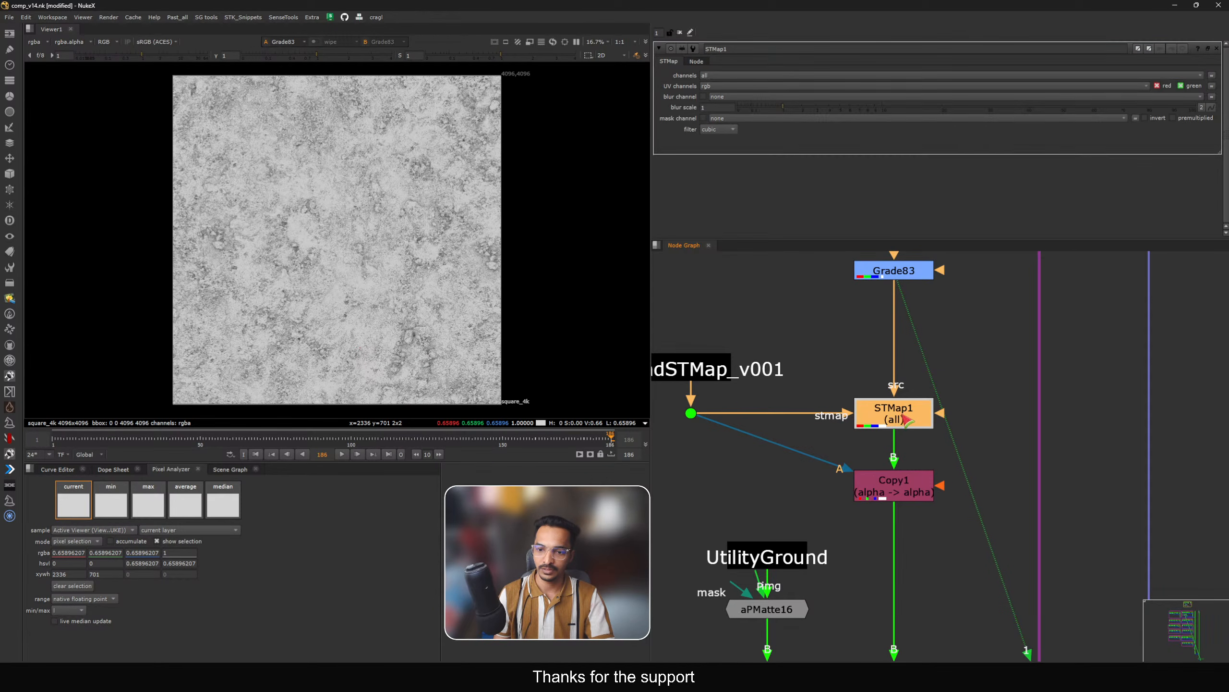
{"action": "left_click", "coordinate": [704, 86]}
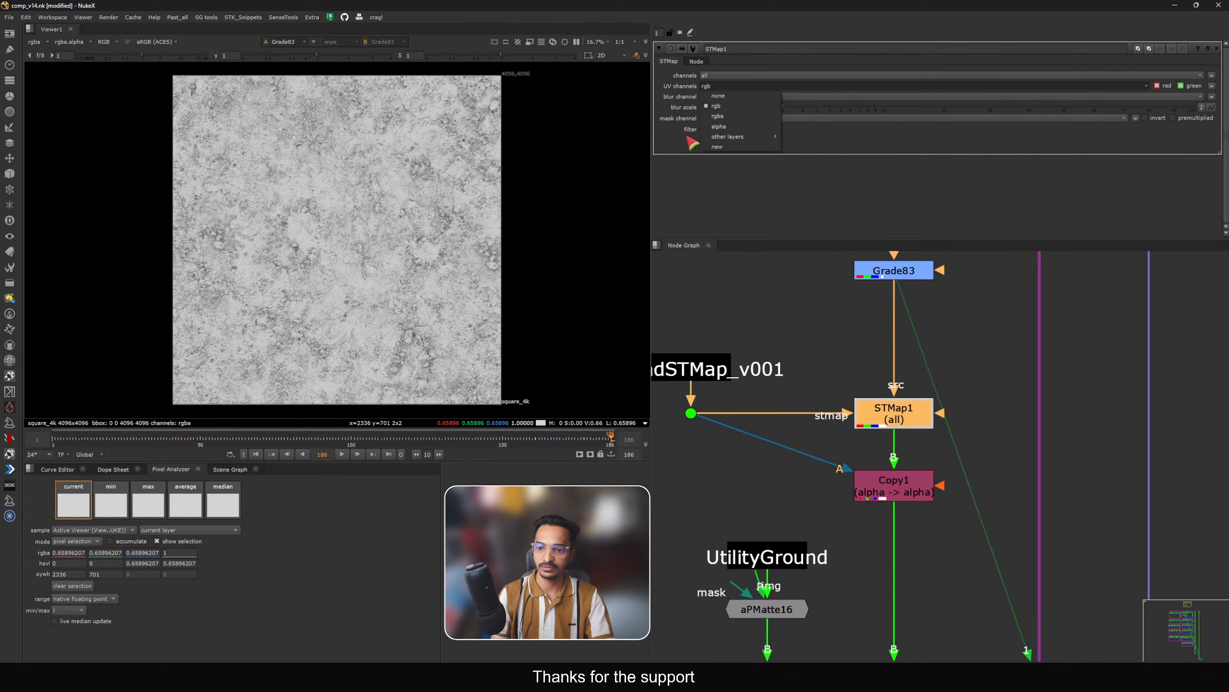
{"action": "key", "text": "Escape"}
Step: Add an STMap node, connect its stmap input to GroundSTMap_v001 and its src to Grade83, and view it
{"action": "key", "text": "Tab"}
{"action": "type", "text": "stma"}
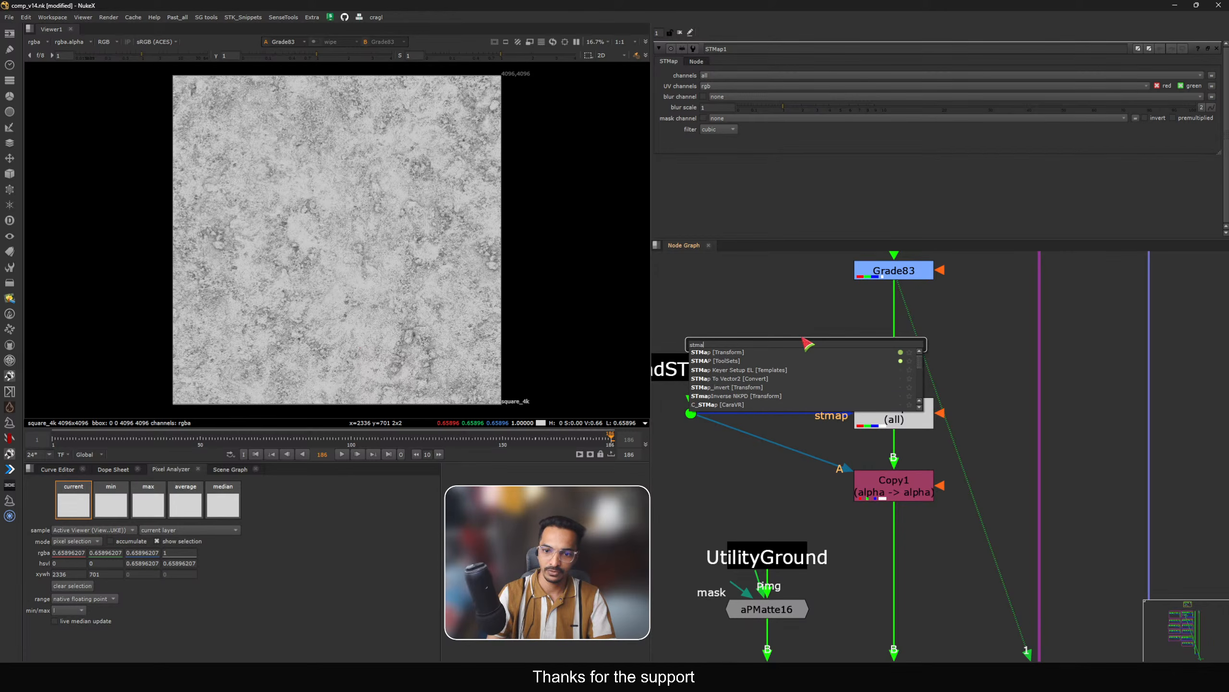
{"action": "key", "text": "Return"}
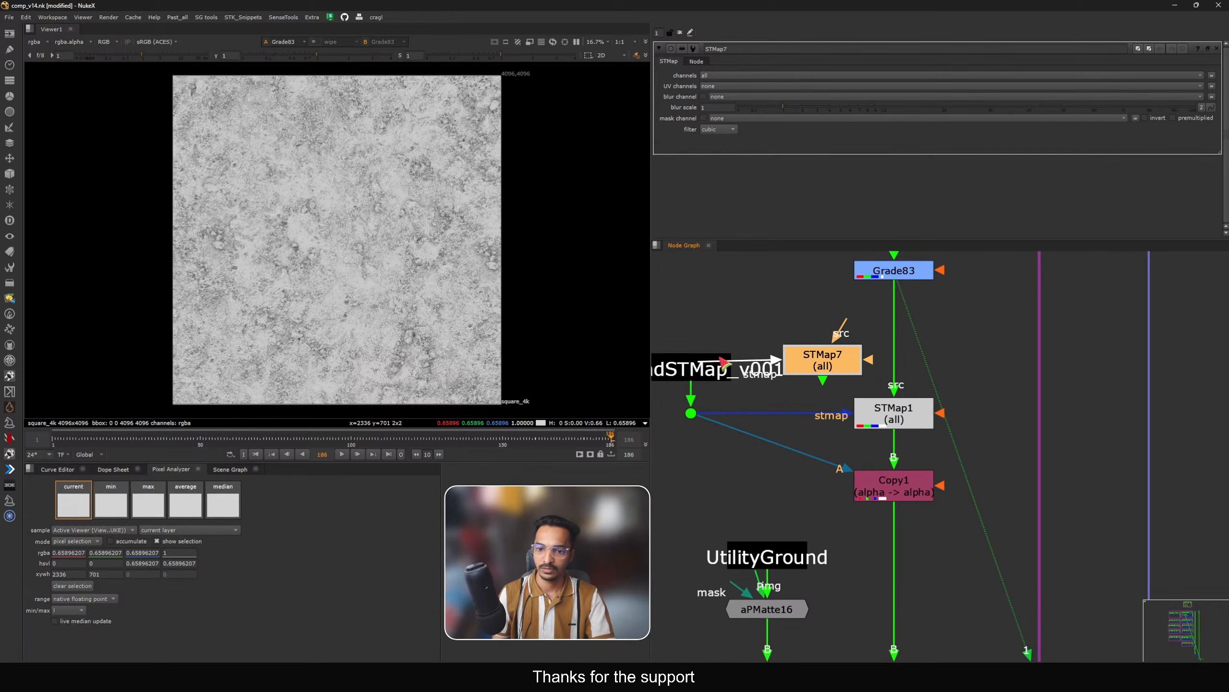
{"action": "left_click_drag", "start_coordinate": [823, 337], "coordinate": [875, 293]}
{"action": "left_click_drag", "start_coordinate": [827, 361], "coordinate": [835, 350]}
{"action": "left_click_drag", "start_coordinate": [848, 318], "coordinate": [890, 276]}
{"action": "key", "text": "1"}
{"action": "left_click_drag", "start_coordinate": [829, 356], "coordinate": [999, 350]}
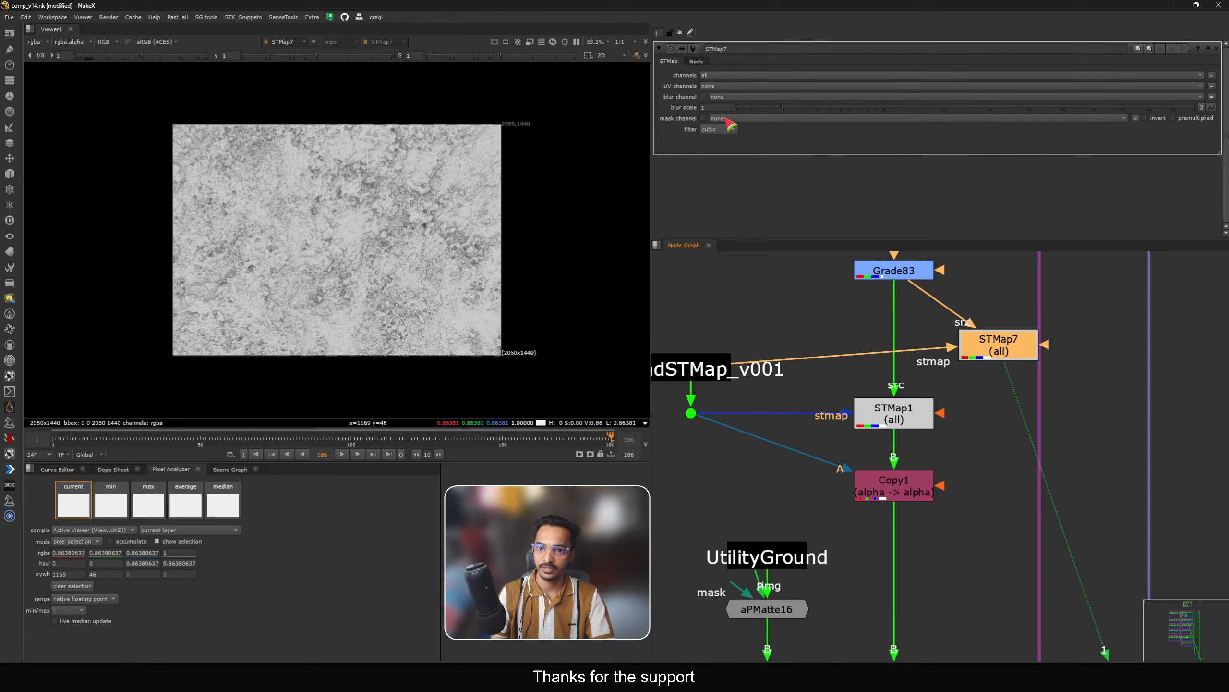
Step: Set the new STMap node's UV channels to rgb and compare GroundSTMap_v001 with the warped texture
{"action": "left_click", "coordinate": [712, 86]}
{"action": "left_click", "coordinate": [731, 115]}
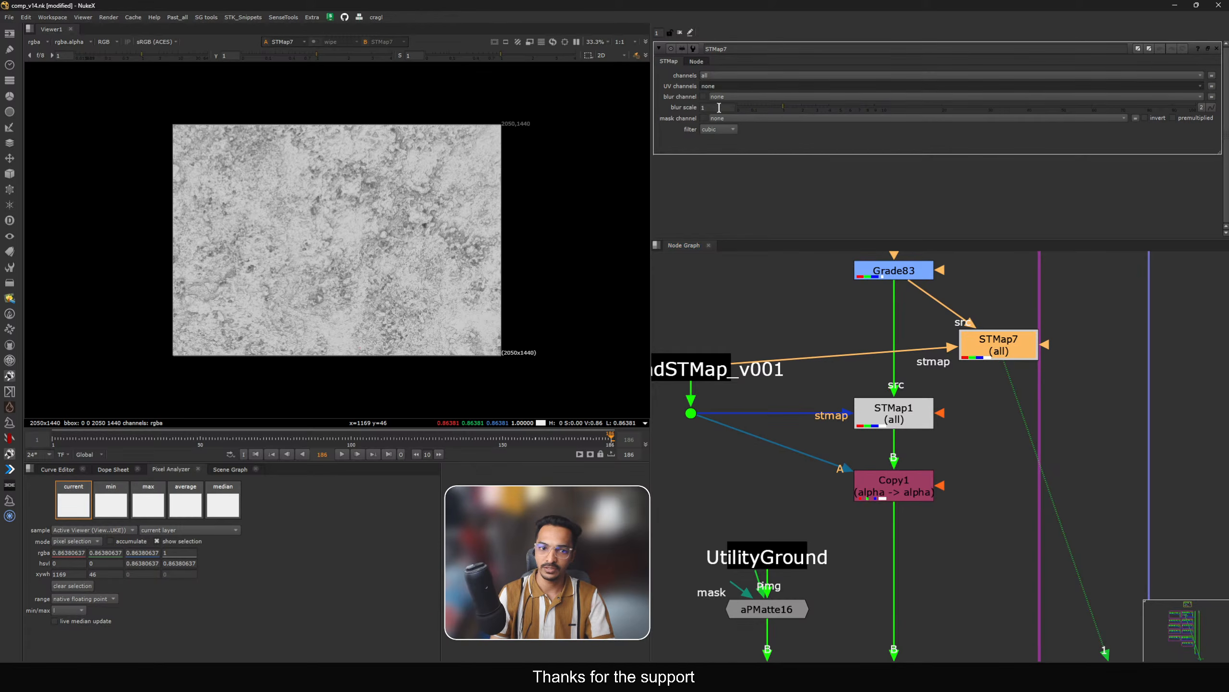
{"action": "left_click", "coordinate": [716, 371]}
{"action": "key", "text": "1"}
{"action": "left_click", "coordinate": [999, 349]}
{"action": "key", "text": "1"}
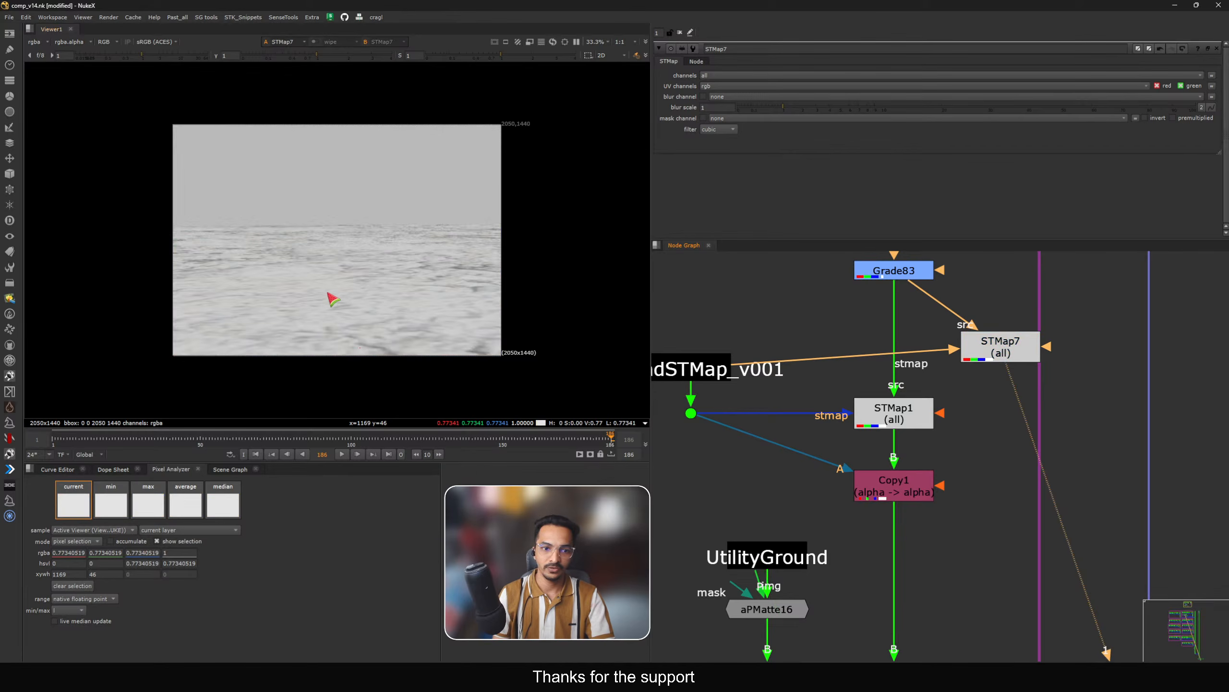
Step: Play the sequence from the first frame to check how the warped texture follows the ground, ending at the last frame
{"action": "left_click_drag", "start_coordinate": [330, 299], "coordinate": [332, 301]}
{"action": "scroll", "coordinate": [369, 307], "scroll_direction": "up", "scroll_amount": 2}
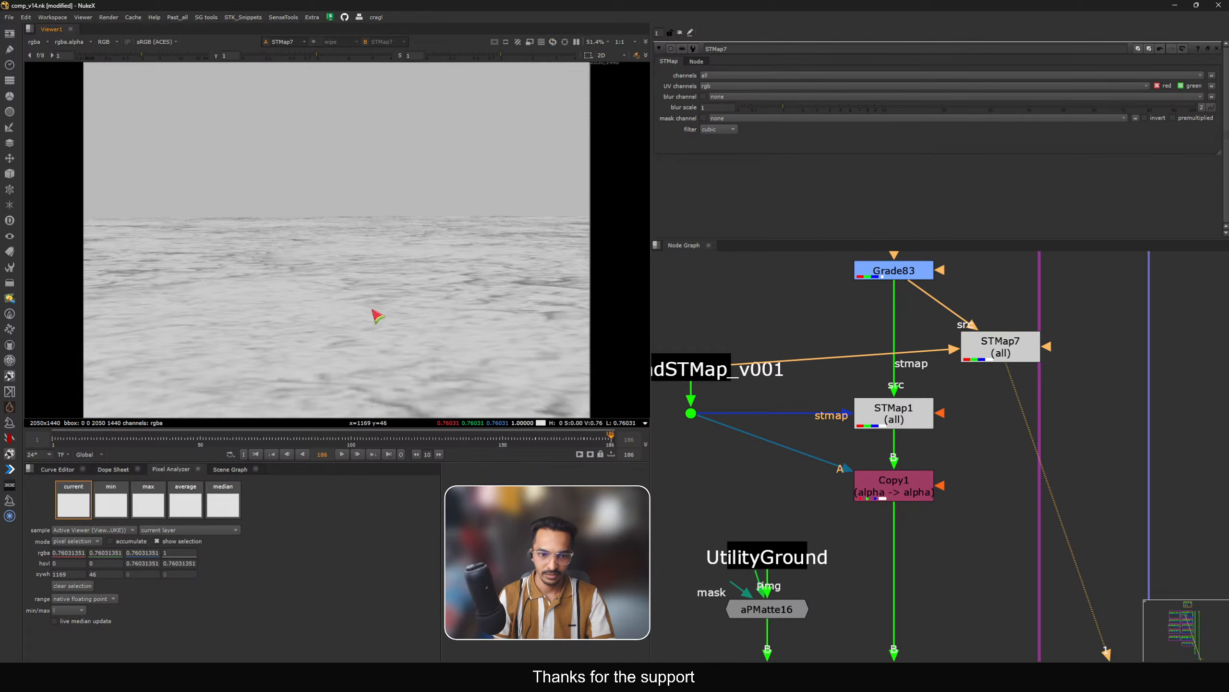
{"action": "key", "text": "l"}
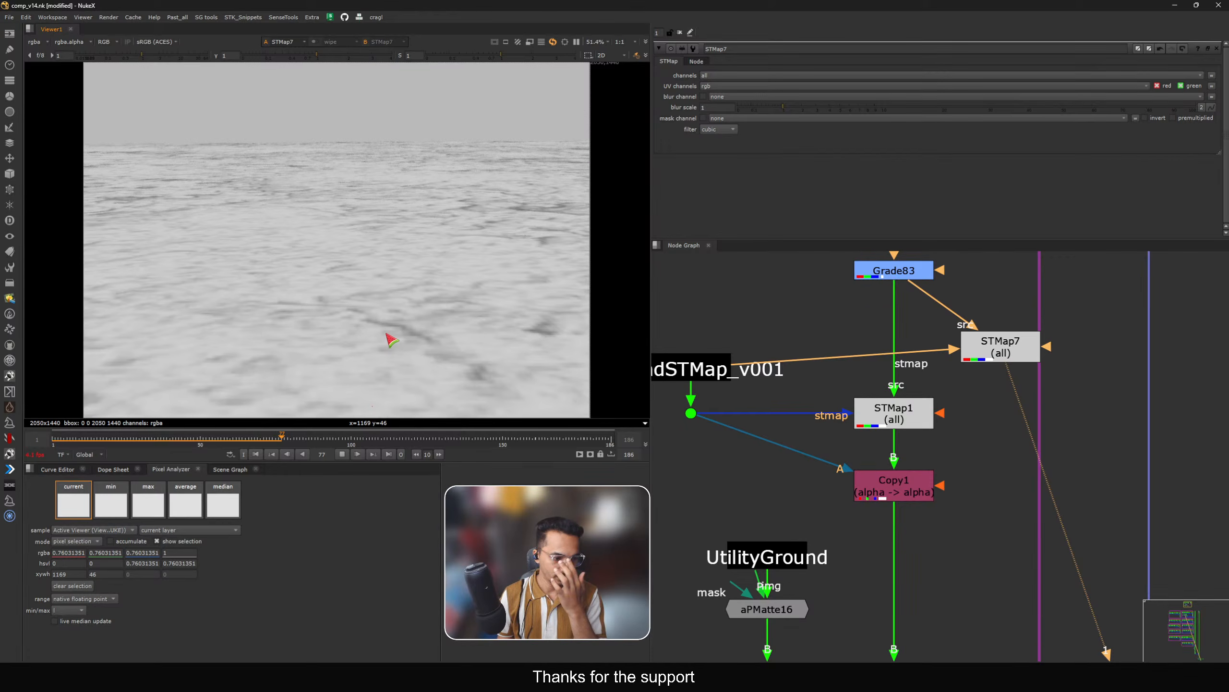
{"action": "left_click", "coordinate": [258, 454]}
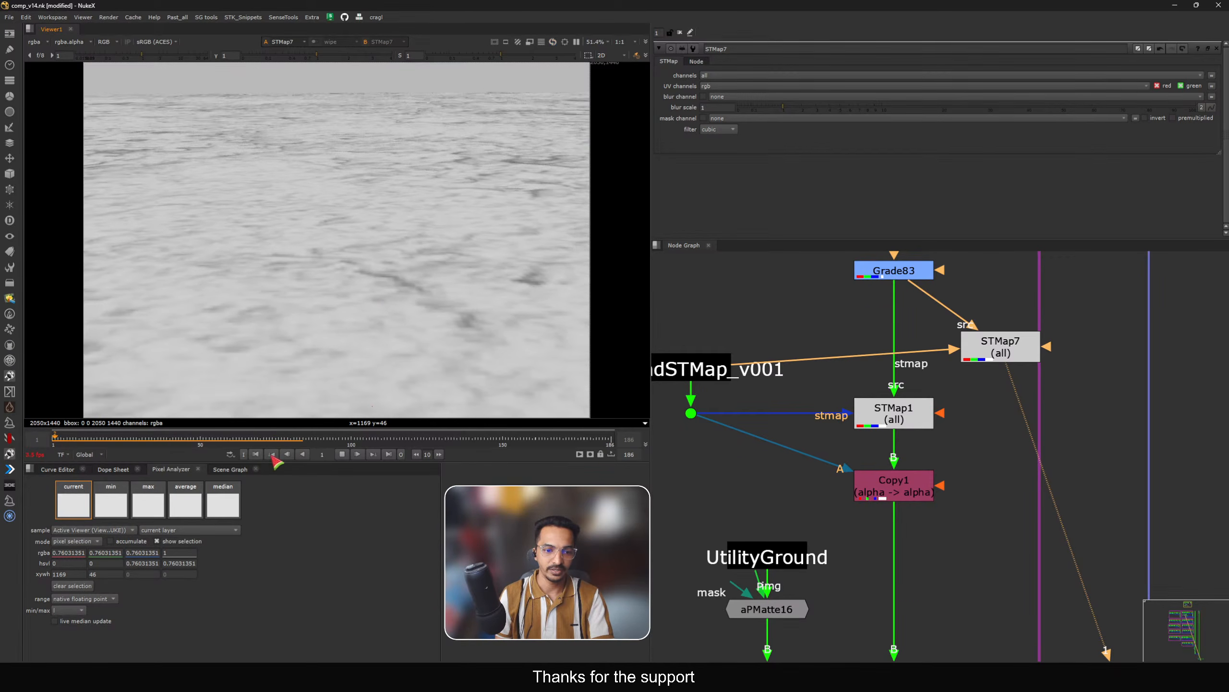
{"action": "left_click", "coordinate": [342, 455]}
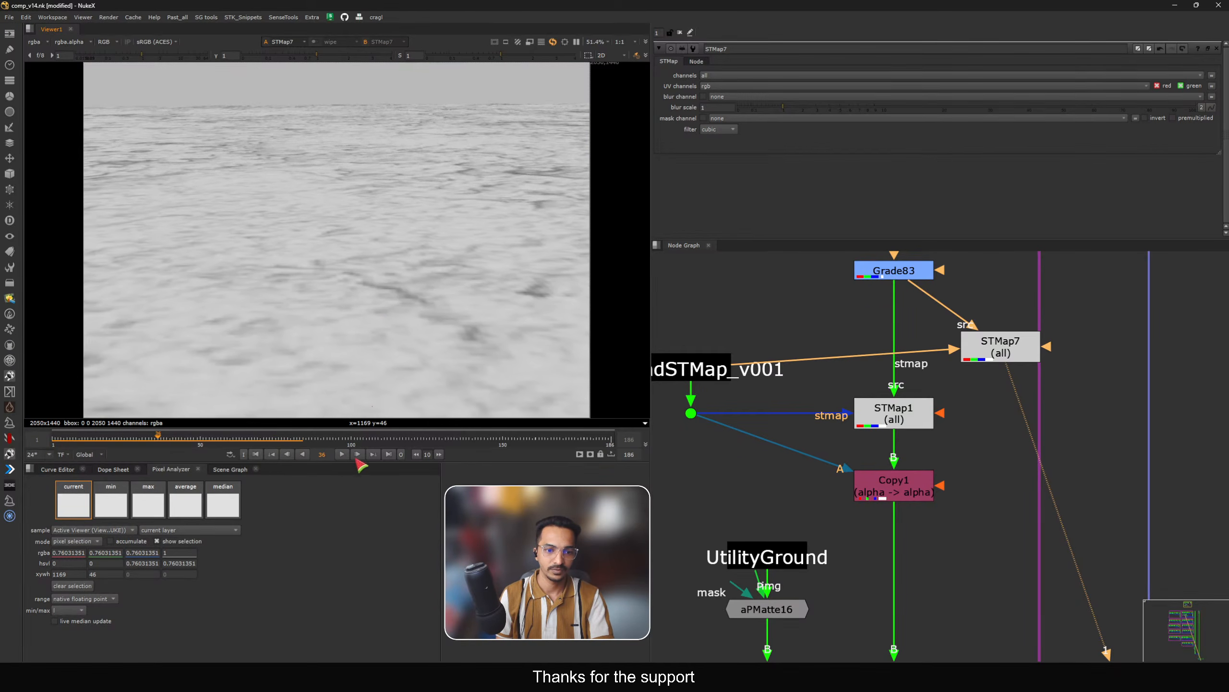
{"action": "left_click", "coordinate": [389, 455]}
Step: Delete the demonstration node STMap7 and select STMap1
{"action": "left_click_drag", "start_coordinate": [998, 349], "coordinate": [993, 352]}
{"action": "key", "text": "Delete"}
{"action": "left_click", "coordinate": [908, 415]}
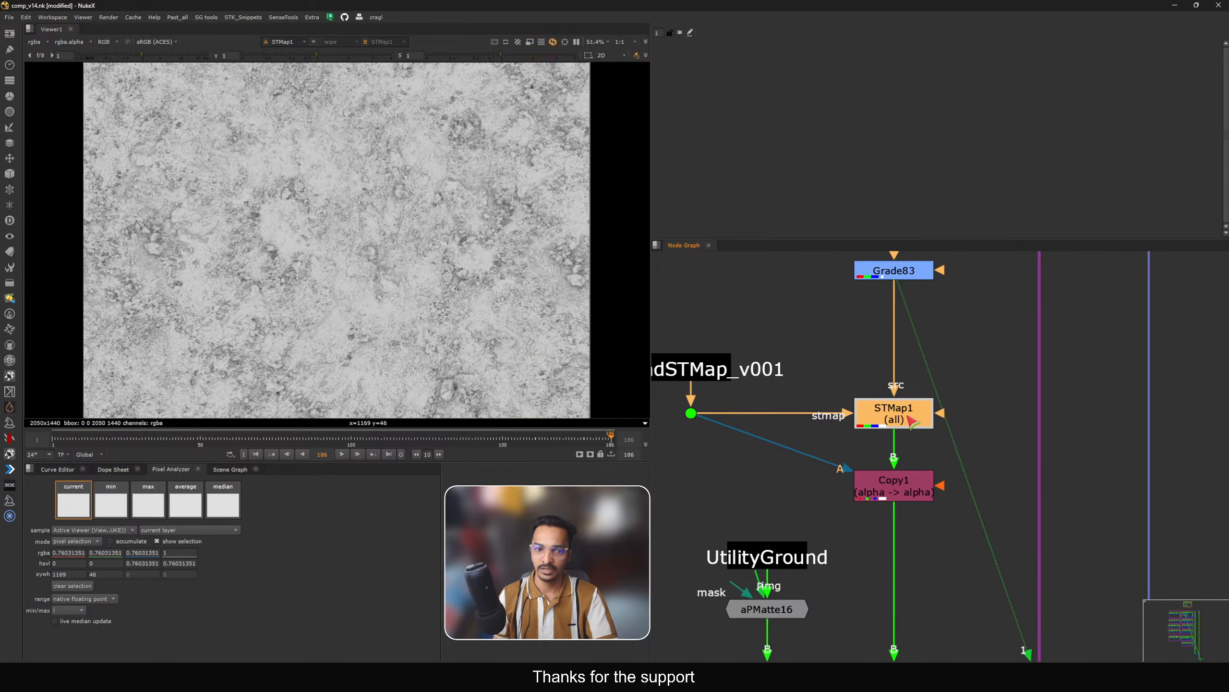
Step: View Copy1, directly below STMap1 in the soil AO branch, with only its alpha channel displayed
{"action": "key", "text": "1"}
{"action": "left_click", "coordinate": [923, 447]}
{"action": "middle_click_drag", "start_coordinate": [923, 448], "coordinate": [946, 406]}
{"action": "left_click_drag", "start_coordinate": [934, 451], "coordinate": [934, 446]}
{"action": "key", "text": "1"}
{"action": "key", "text": "a"}
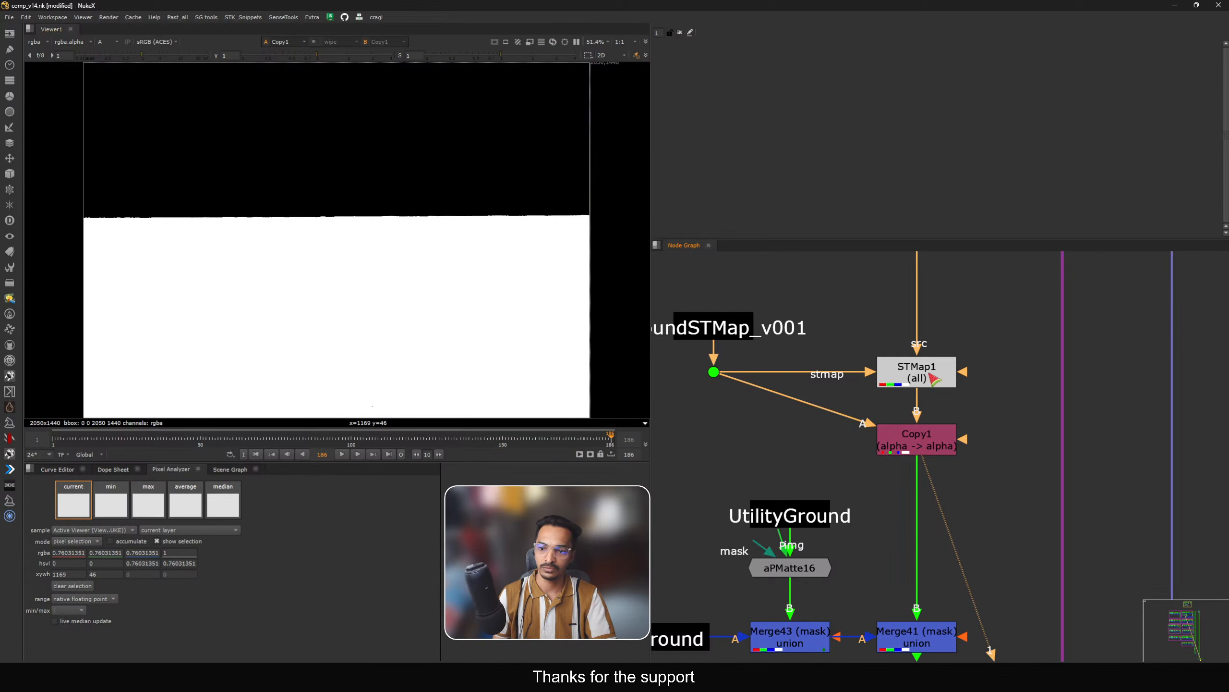
Step: Compare the alpha of STMap1 with that of Copy1, and return the viewer to colour display on Copy1
{"action": "key", "text": "1"}
{"action": "scroll", "coordinate": [426, 310], "scroll_direction": "down", "scroll_amount": 2}
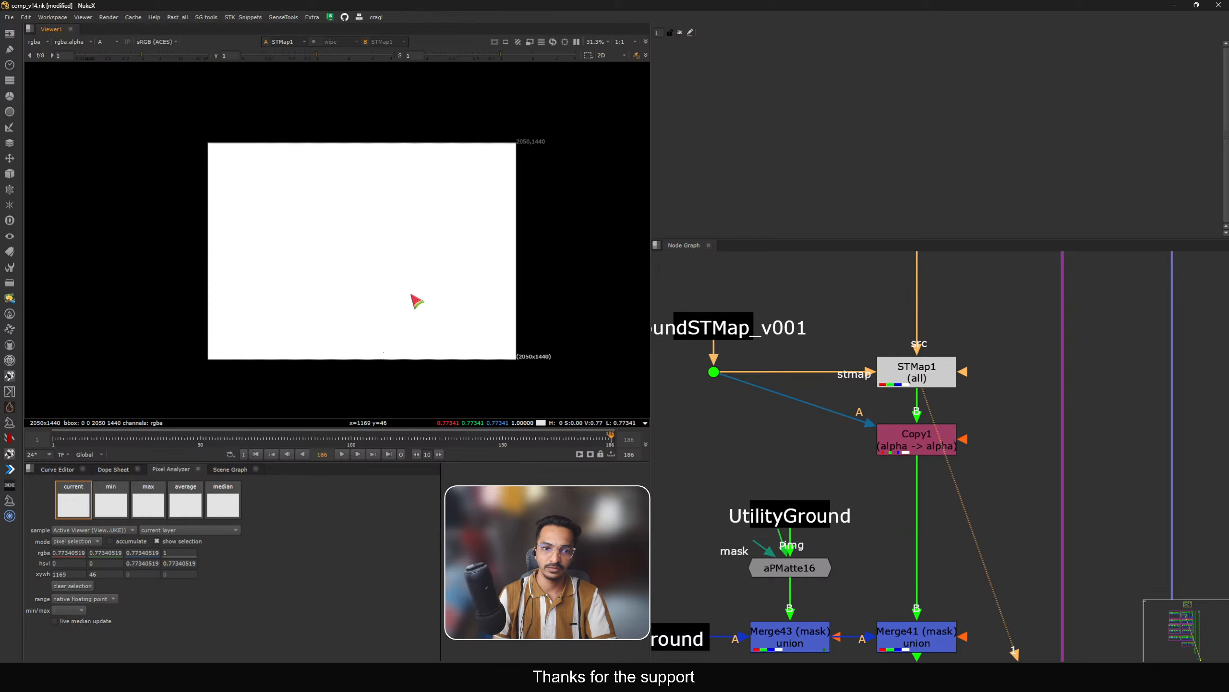
{"action": "left_click", "coordinate": [921, 442]}
{"action": "key", "text": "1"}
{"action": "middle_click_drag", "start_coordinate": [909, 466], "coordinate": [914, 394]}
{"action": "left_click_drag", "start_coordinate": [919, 372], "coordinate": [919, 369]}
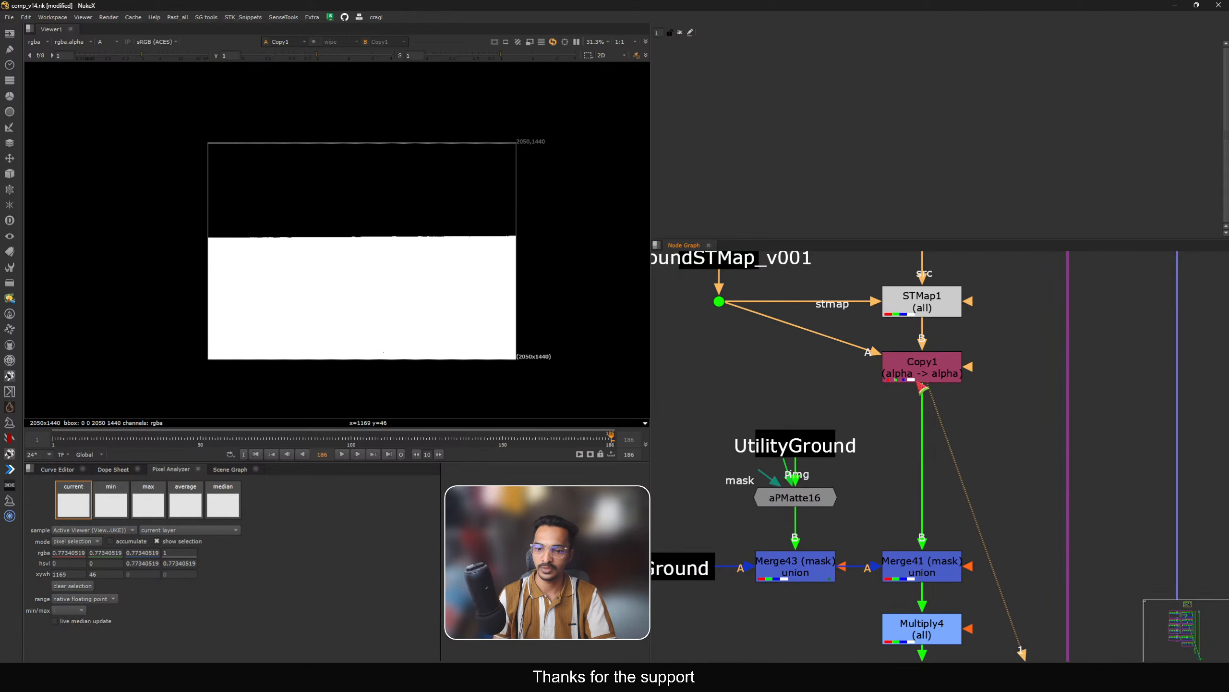
{"action": "middle_click_drag", "start_coordinate": [890, 518], "coordinate": [924, 437]}
{"action": "key", "text": "a"}
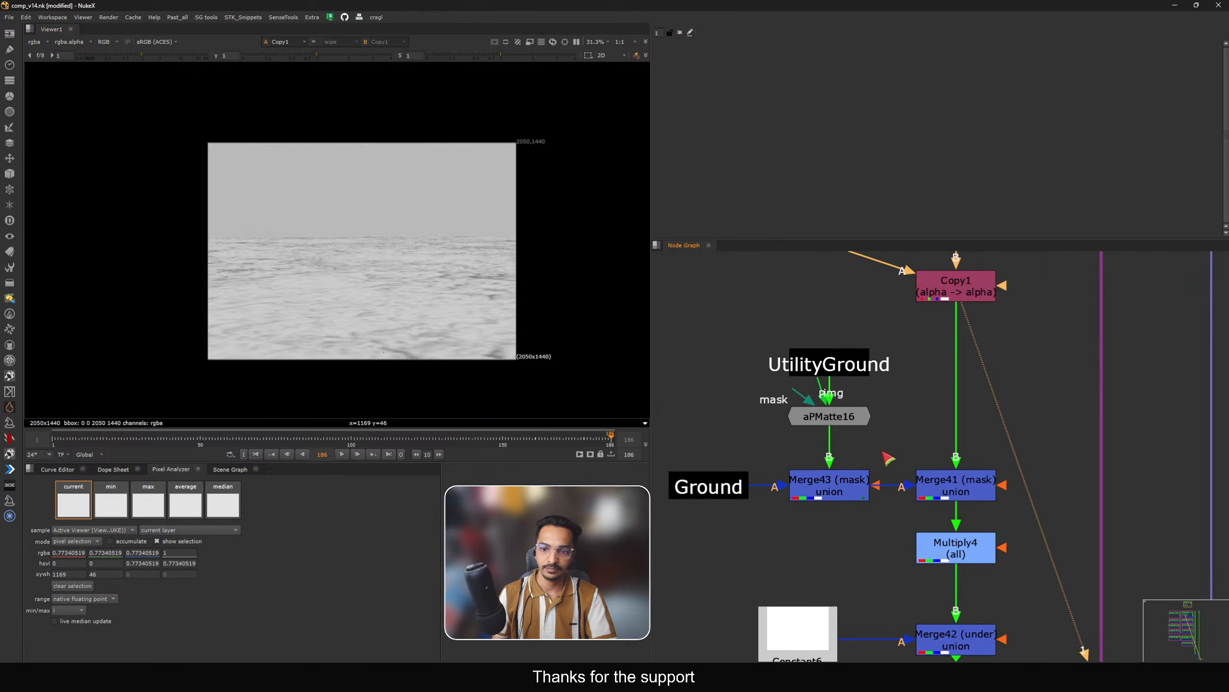
Step: View the UtilityGround input and the aPMatte16 matte extracted from it, displaying the matte's alpha channel
{"action": "left_click_drag", "start_coordinate": [841, 423], "coordinate": [841, 431]}
{"action": "left_click_drag", "start_coordinate": [814, 364], "coordinate": [814, 359]}
{"action": "key", "text": "1"}
{"action": "left_click", "coordinate": [838, 423]}
{"action": "key", "text": "1"}
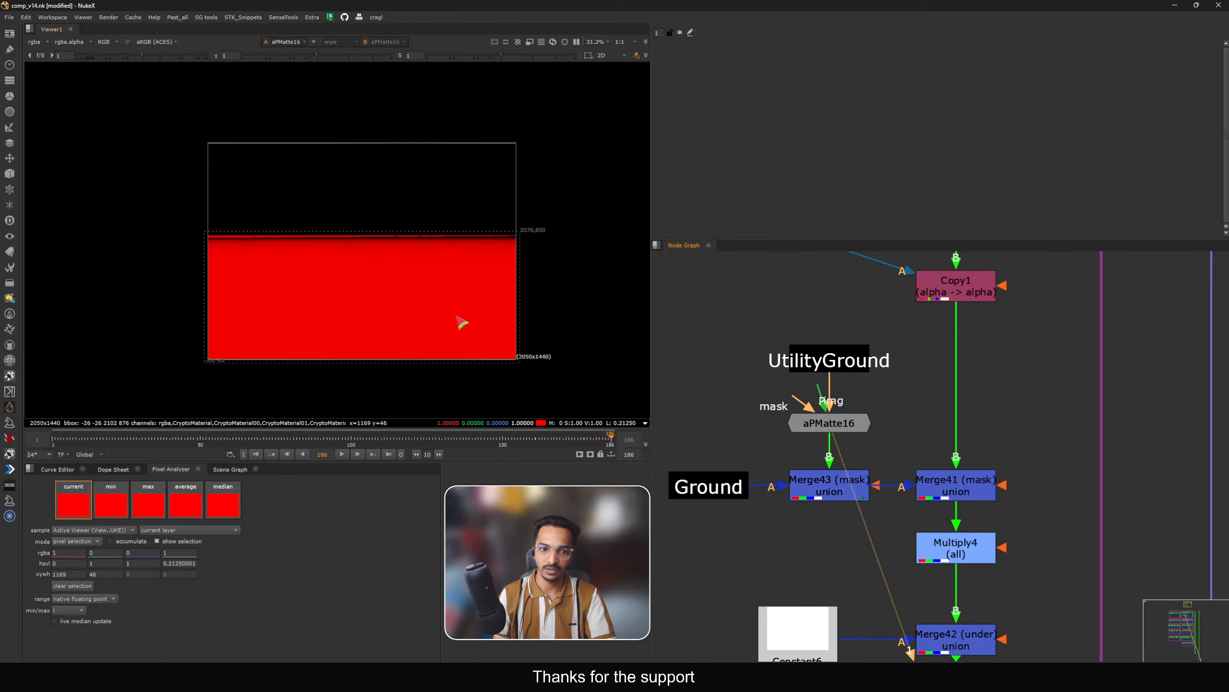
{"action": "key", "text": "a"}
Step: Examine the Ground source and the Merge43 mask result in the alpha channel
{"action": "left_click", "coordinate": [846, 492]}
{"action": "key", "text": "1"}
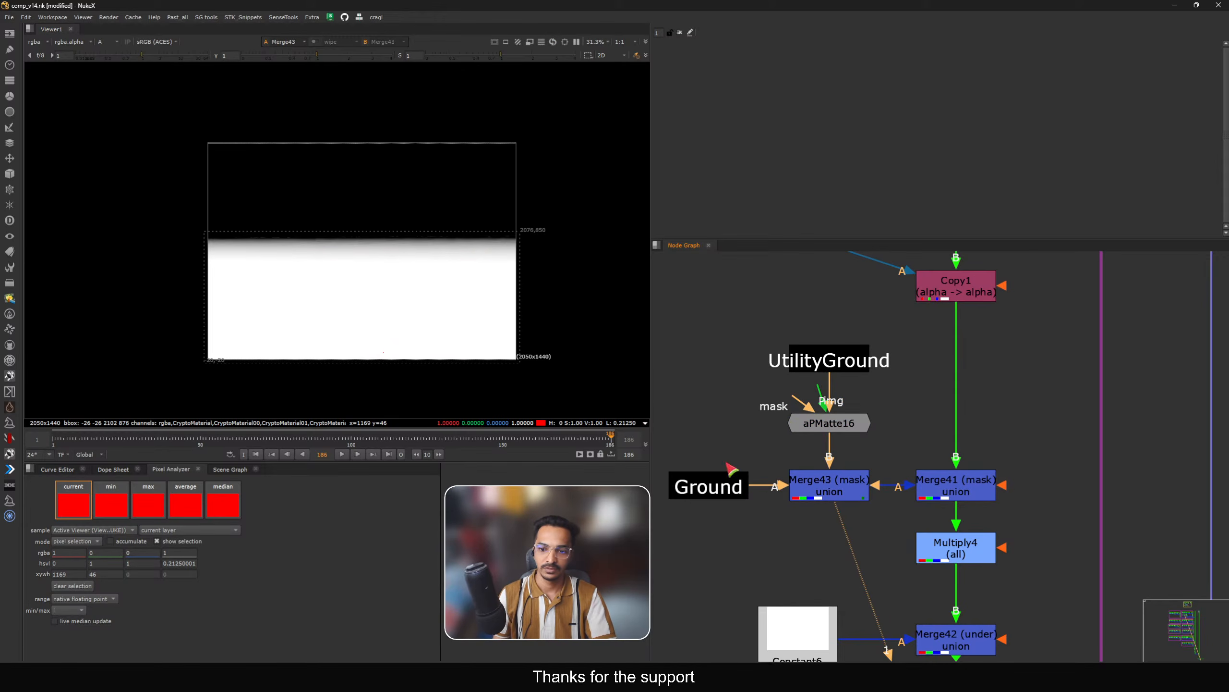
{"action": "left_click_drag", "start_coordinate": [728, 483], "coordinate": [718, 484]}
{"action": "key", "text": "1"}
{"action": "left_click", "coordinate": [841, 489]}
{"action": "key", "text": "1"}
{"action": "key", "text": "a"}
{"action": "key", "text": "a"}
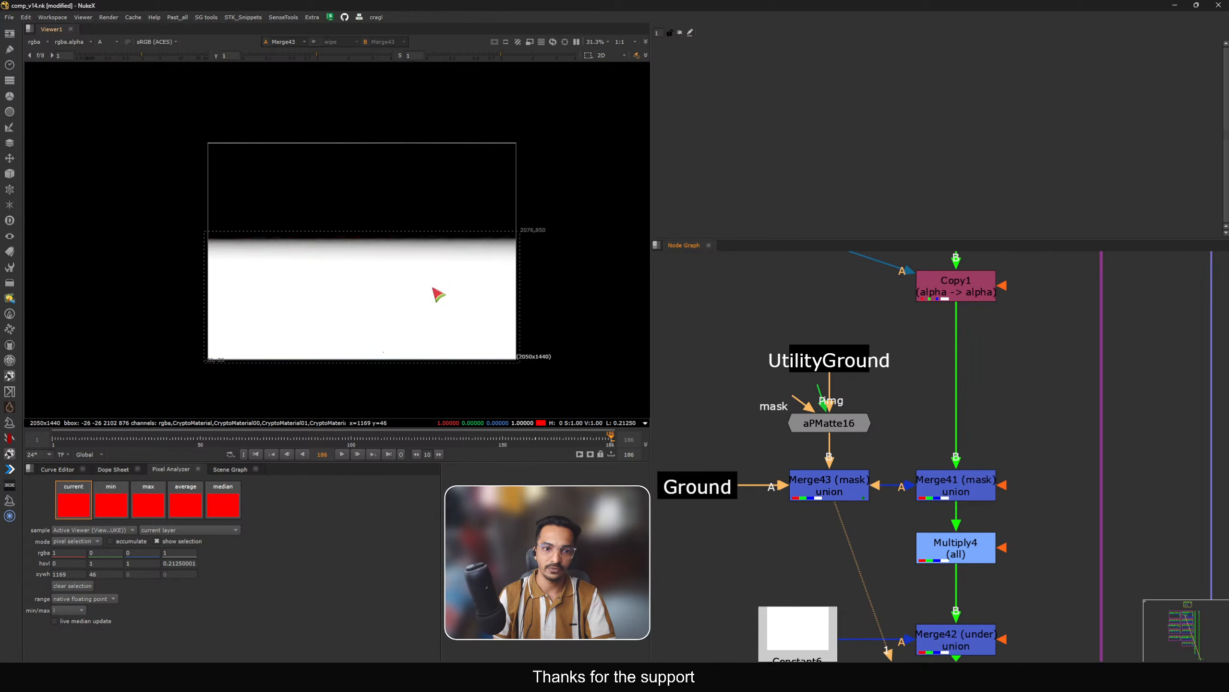
Step: View Merge41 in colour and toggle the node off and on to compare the masked and unmasked ground texture
{"action": "left_click", "coordinate": [960, 492]}
{"action": "key", "text": "1"}
{"action": "key", "text": "a"}
{"action": "scroll", "coordinate": [401, 279], "scroll_direction": "up", "scroll_amount": 6}
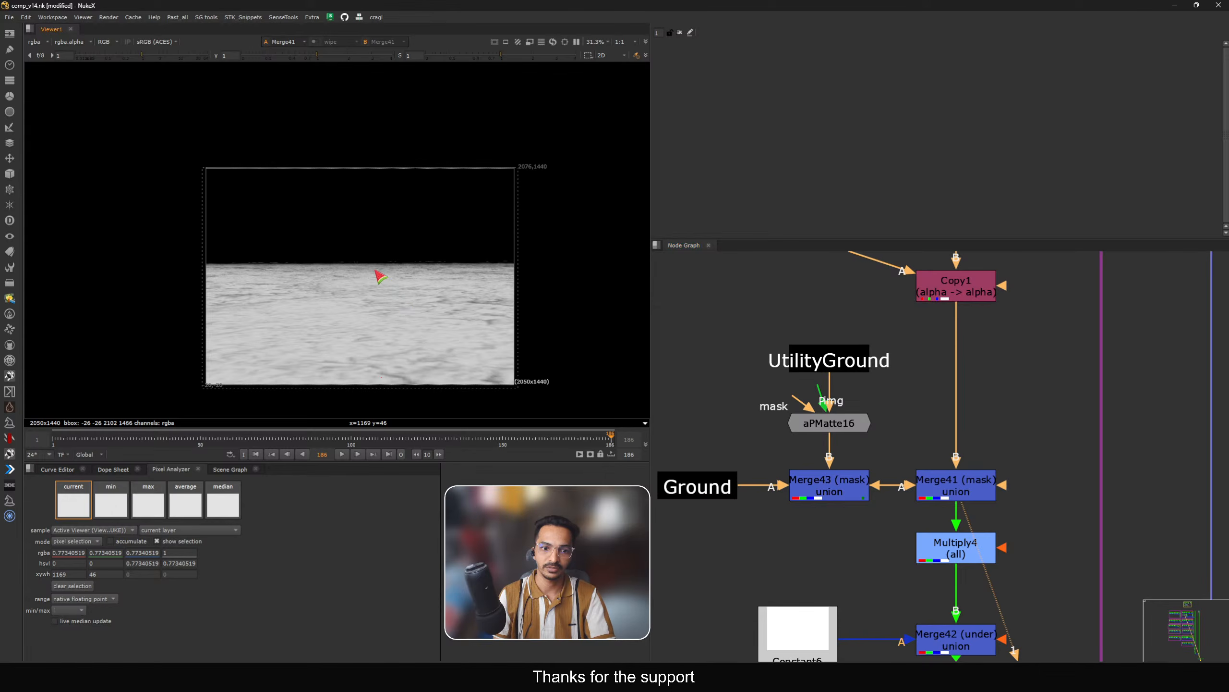
{"action": "left_click", "coordinate": [967, 482]}
{"action": "key", "text": "d"}
{"action": "key", "text": "d"}
{"action": "key", "text": "d"}
{"action": "key", "text": "d"}
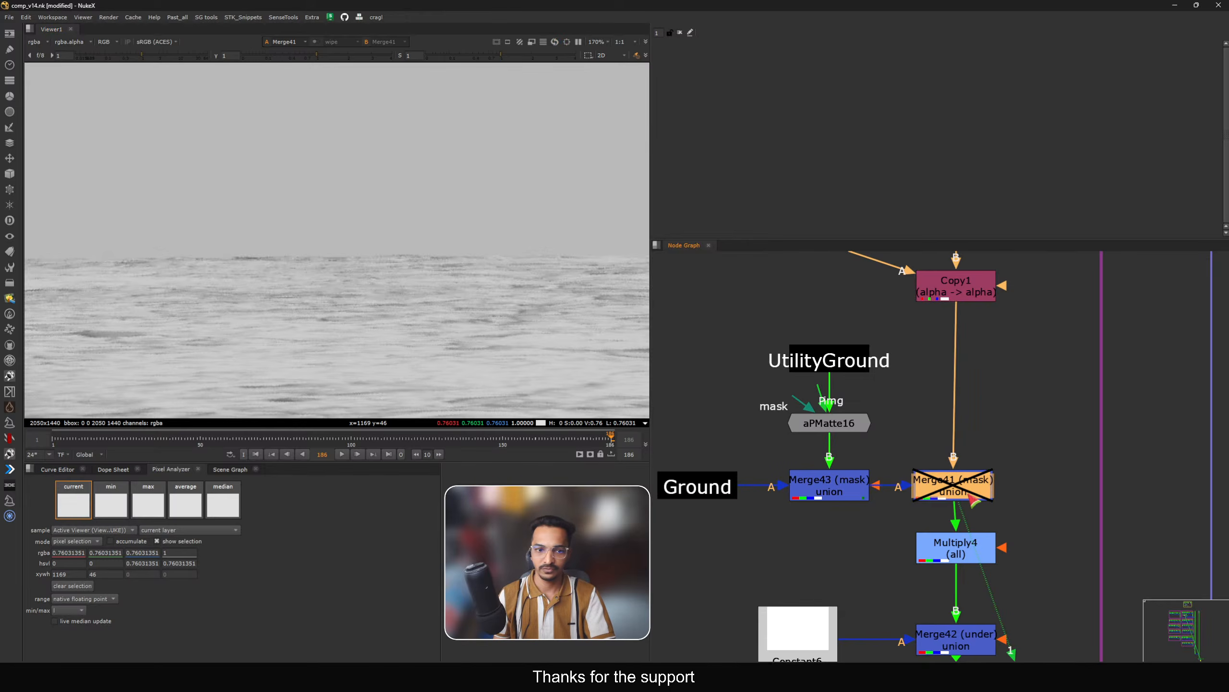
Step: View the Multiply4 result below Merge41 to check the reduced texture intensity
{"action": "middle_click_drag", "start_coordinate": [950, 548], "coordinate": [947, 392]}
{"action": "left_click", "coordinate": [950, 397]}
{"action": "key", "text": "1"}
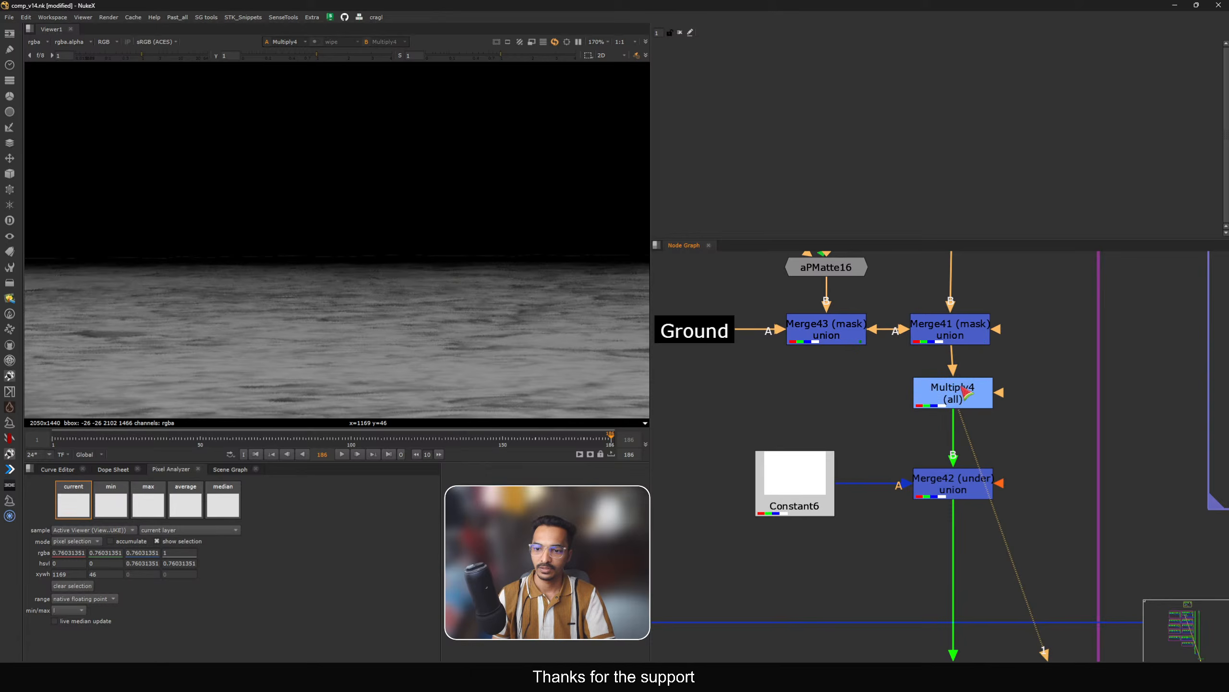
{"action": "scroll", "coordinate": [951, 397], "scroll_direction": "down", "scroll_amount": 5}
{"action": "middle_click_drag", "start_coordinate": [952, 452], "coordinate": [950, 432]}
{"action": "scroll", "coordinate": [951, 430], "scroll_direction": "up", "scroll_amount": 3}
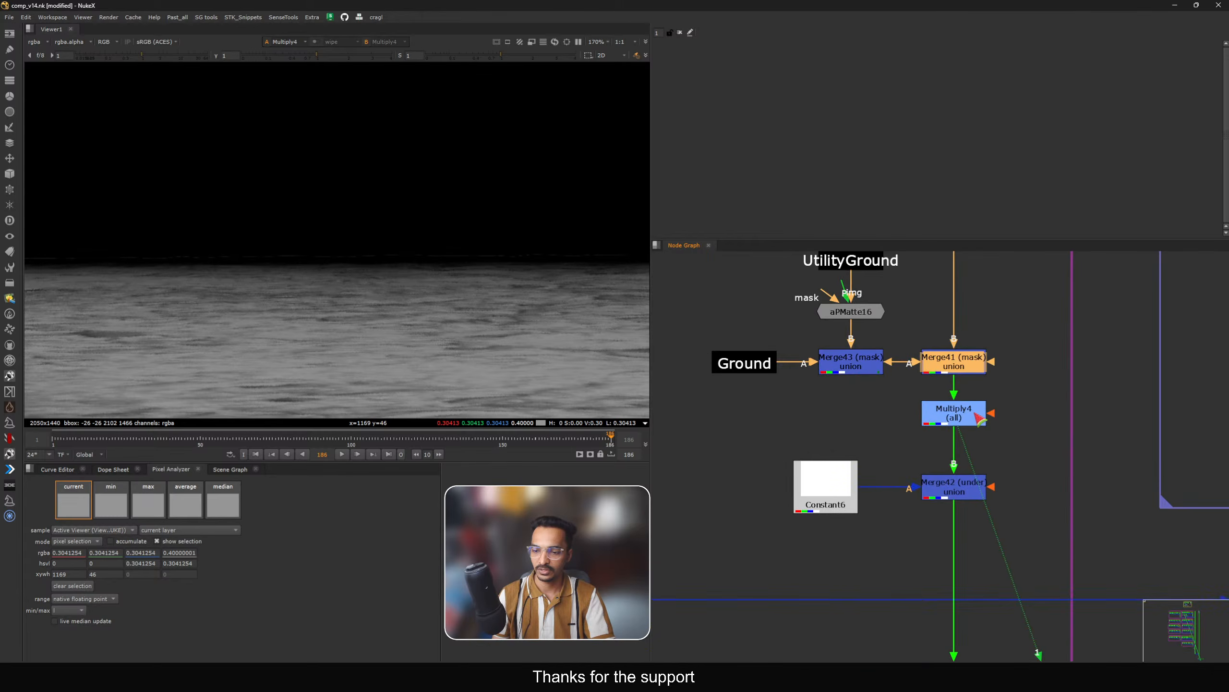
Step: View the white Constant6 node that feeds the A input of Merge42
{"action": "left_click", "coordinate": [954, 413]}
{"action": "left_click", "coordinate": [962, 436]}
{"action": "middle_click_drag", "start_coordinate": [934, 491], "coordinate": [931, 443]}
{"action": "left_click", "coordinate": [819, 445]}
{"action": "left_click_drag", "start_coordinate": [819, 444], "coordinate": [821, 445]}
{"action": "key", "text": "1"}
{"action": "left_click", "coordinate": [871, 466]}
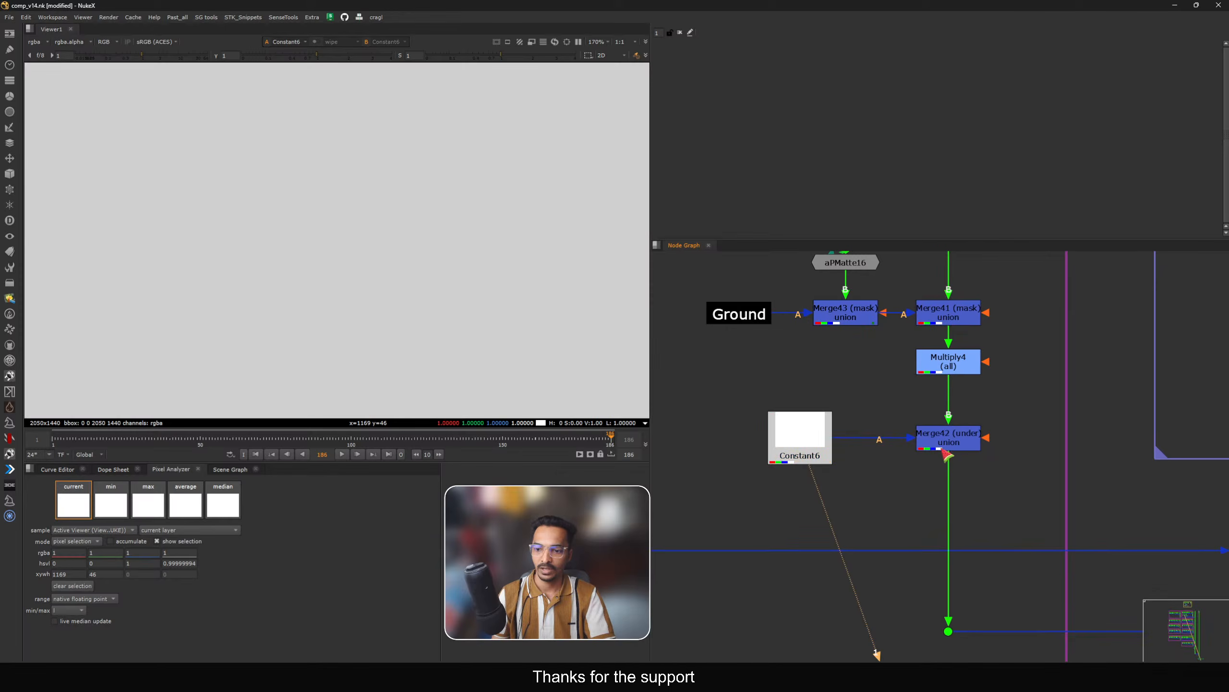
Step: View Merge42 fitted to the viewer, inspect it with viewer gain lowered to 0.15, and reset the gain to 1
{"action": "left_click", "coordinate": [946, 447]}
{"action": "key", "text": "1"}
{"action": "left_click", "coordinate": [932, 390]}
{"action": "key", "text": "f"}
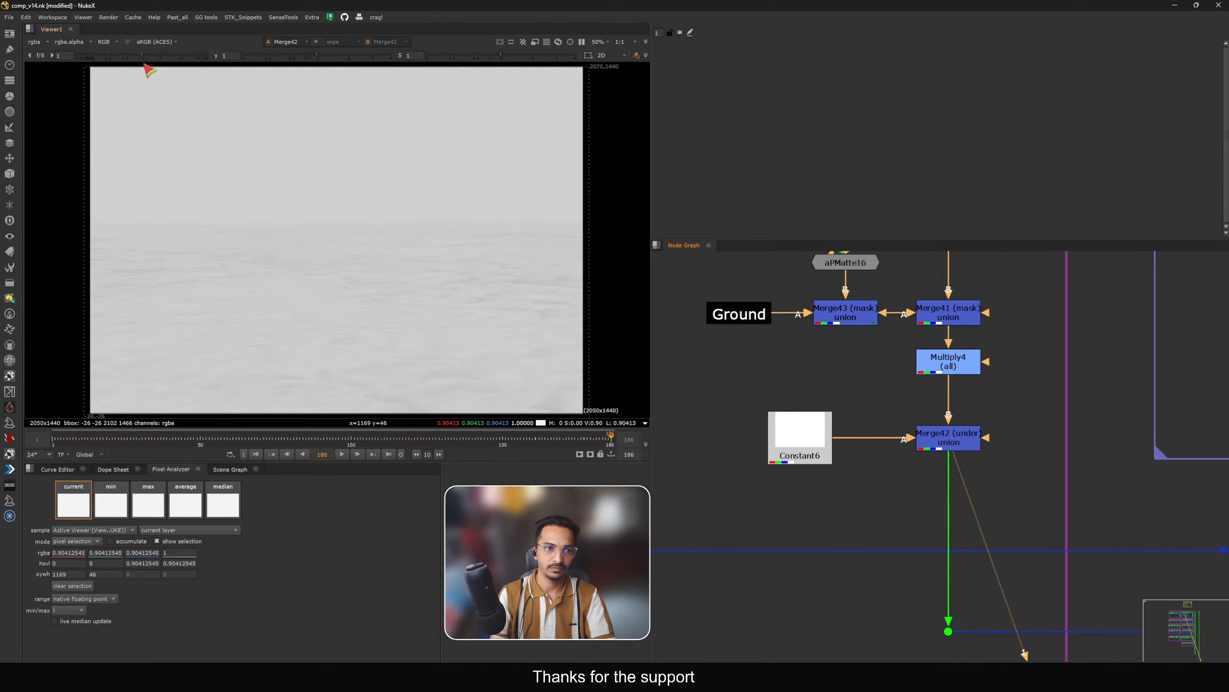
{"action": "left_click_drag", "start_coordinate": [145, 67], "coordinate": [114, 61]}
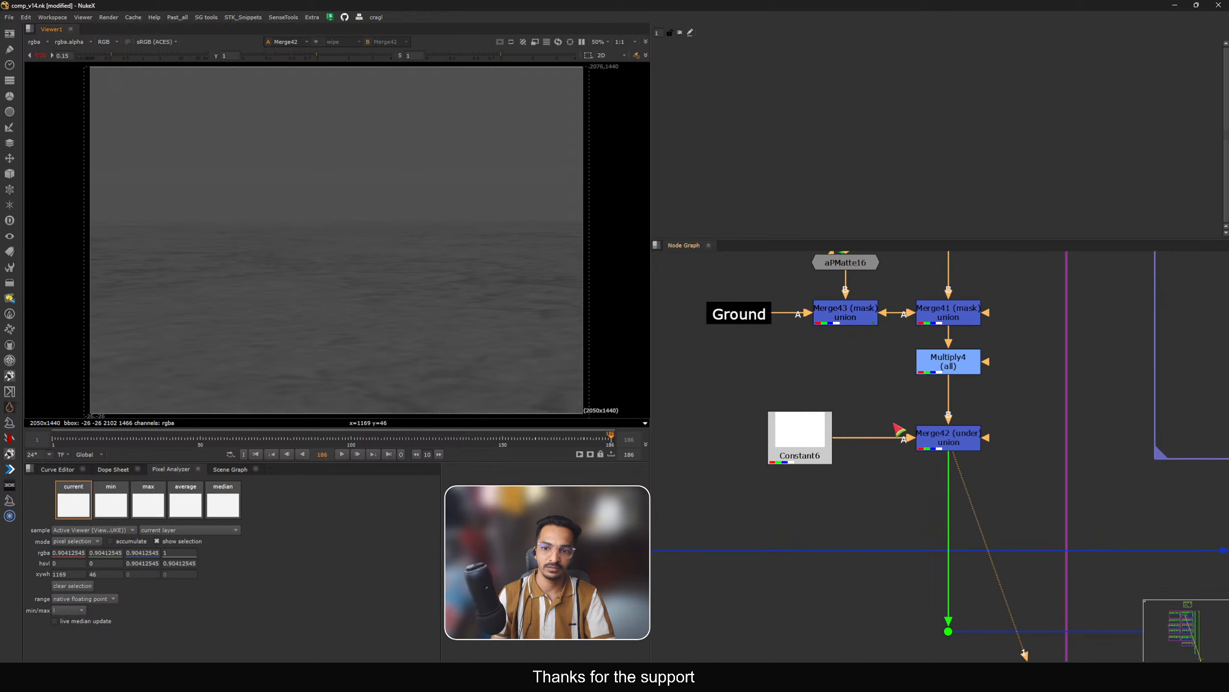
{"action": "left_click", "coordinate": [172, 59]}
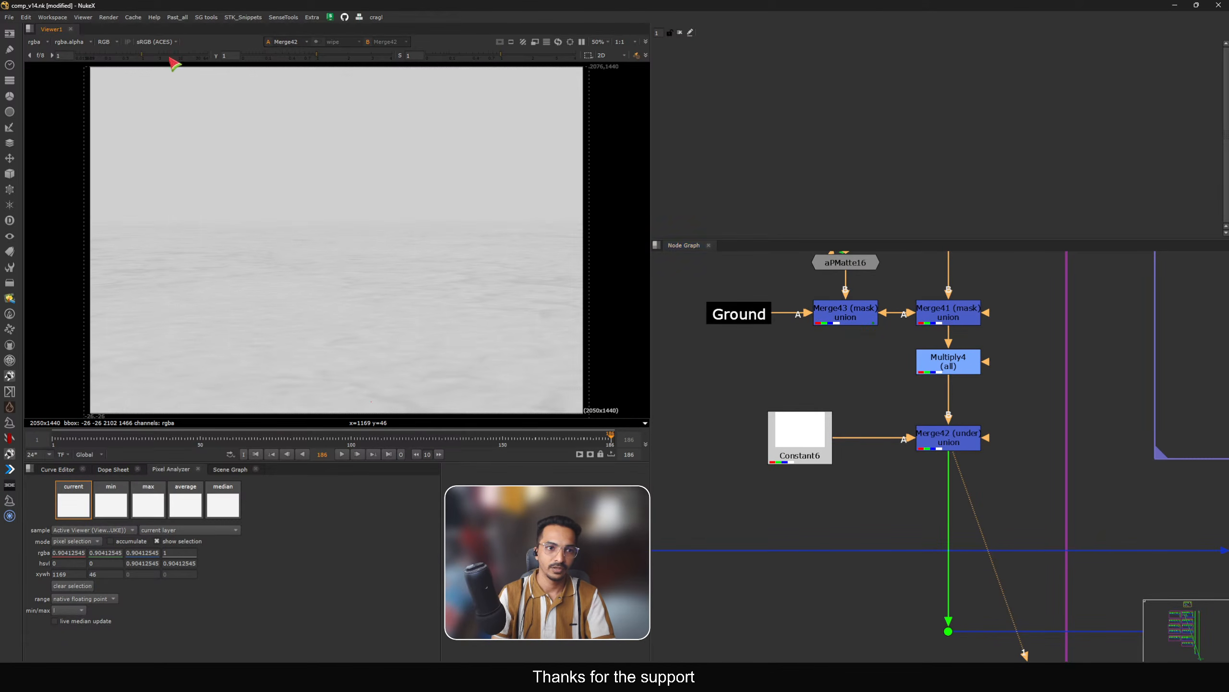
Step: View Merge33 in the main branch and compare its result with Merge42 disabled and enabled
{"action": "left_click", "coordinate": [922, 446]}
{"action": "key", "text": "d"}
{"action": "scroll", "coordinate": [873, 439], "scroll_direction": "down", "scroll_amount": 6}
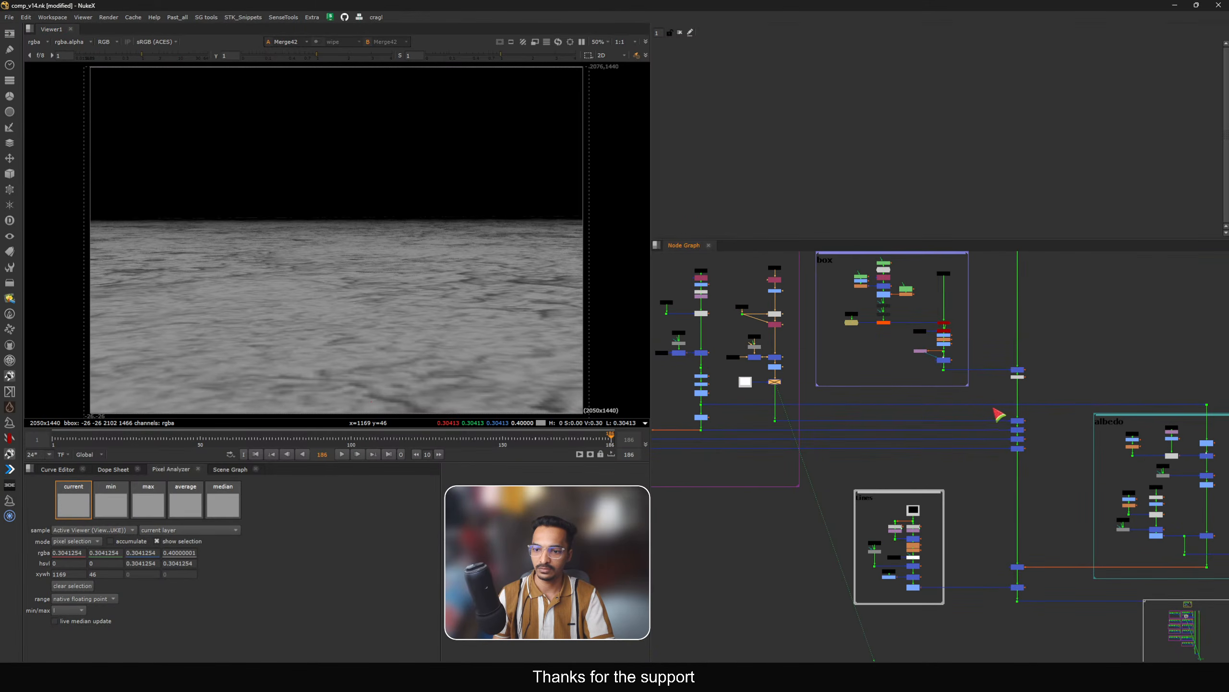
{"action": "scroll", "coordinate": [1009, 426], "scroll_direction": "up", "scroll_amount": 5}
{"action": "left_click", "coordinate": [1027, 419]}
{"action": "key", "text": "1"}
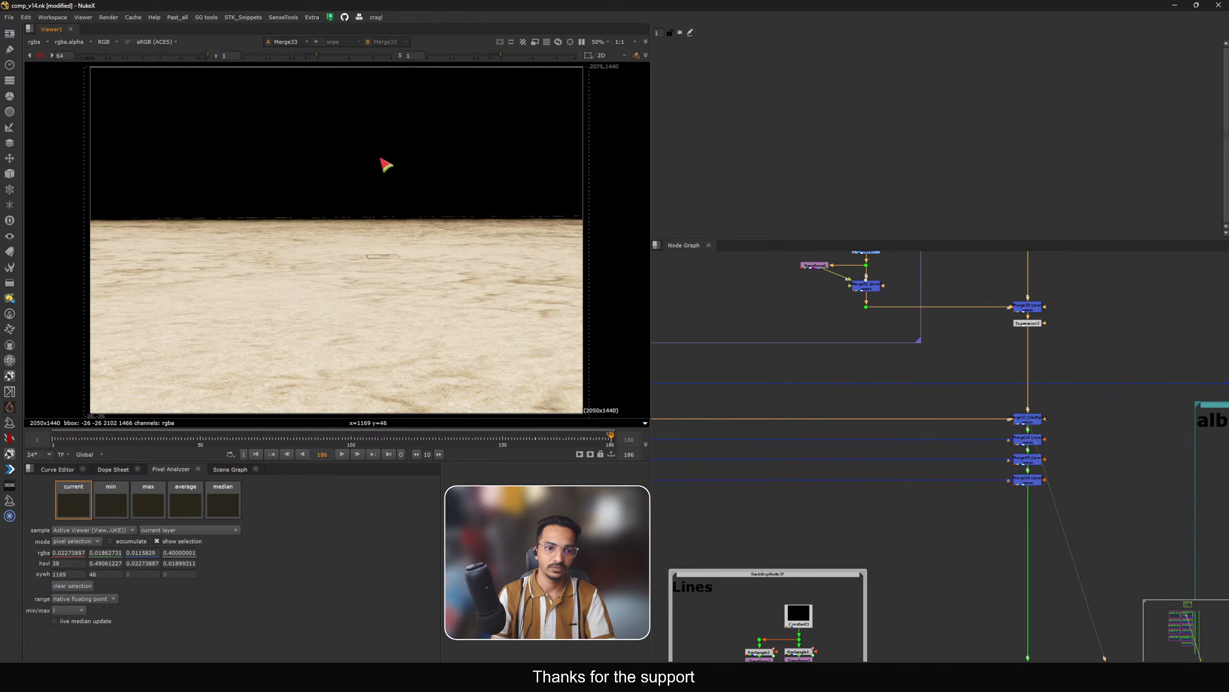
{"action": "middle_click_drag", "start_coordinate": [858, 390], "coordinate": [967, 420]}
{"action": "scroll", "coordinate": [896, 421], "scroll_direction": "down", "scroll_amount": 3}
{"action": "middle_click_drag", "start_coordinate": [815, 405], "coordinate": [837, 411]}
{"action": "scroll", "coordinate": [719, 375], "scroll_direction": "up", "scroll_amount": 3}
{"action": "middle_click_drag", "start_coordinate": [719, 375], "coordinate": [816, 383]}
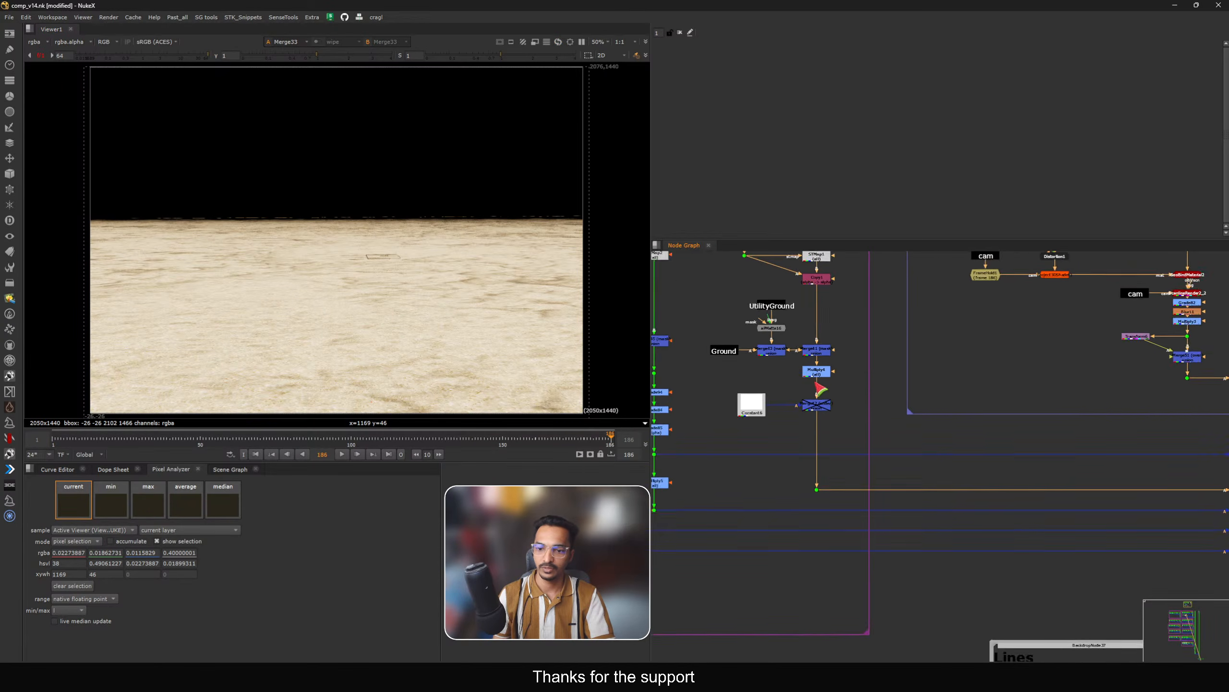
{"action": "scroll", "coordinate": [817, 385], "scroll_direction": "up", "scroll_amount": 2}
{"action": "left_click", "coordinate": [816, 409]}
{"action": "key", "text": "d"}
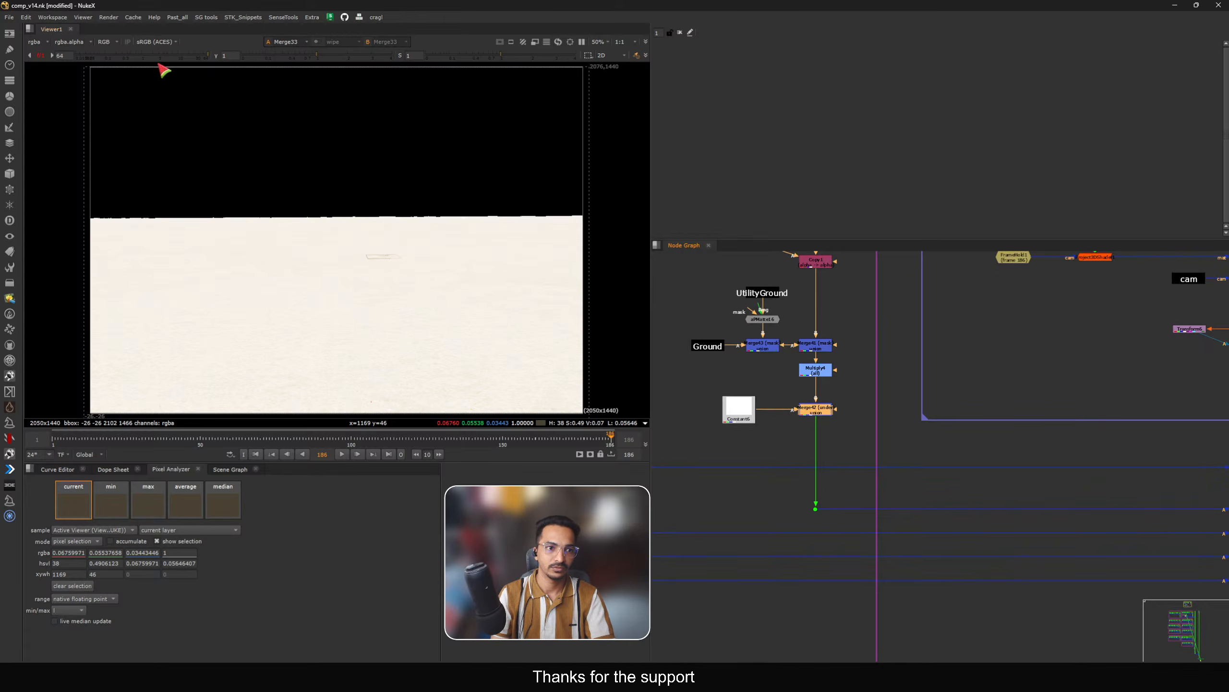
Step: Adjust the viewer gain to show the ground at a readable brightness and toggle Merge42 again to compare the multiplied texture
{"action": "left_click", "coordinate": [161, 57], "text": "ctrl"}
{"action": "left_click_drag", "start_coordinate": [165, 56], "coordinate": [174, 56]}
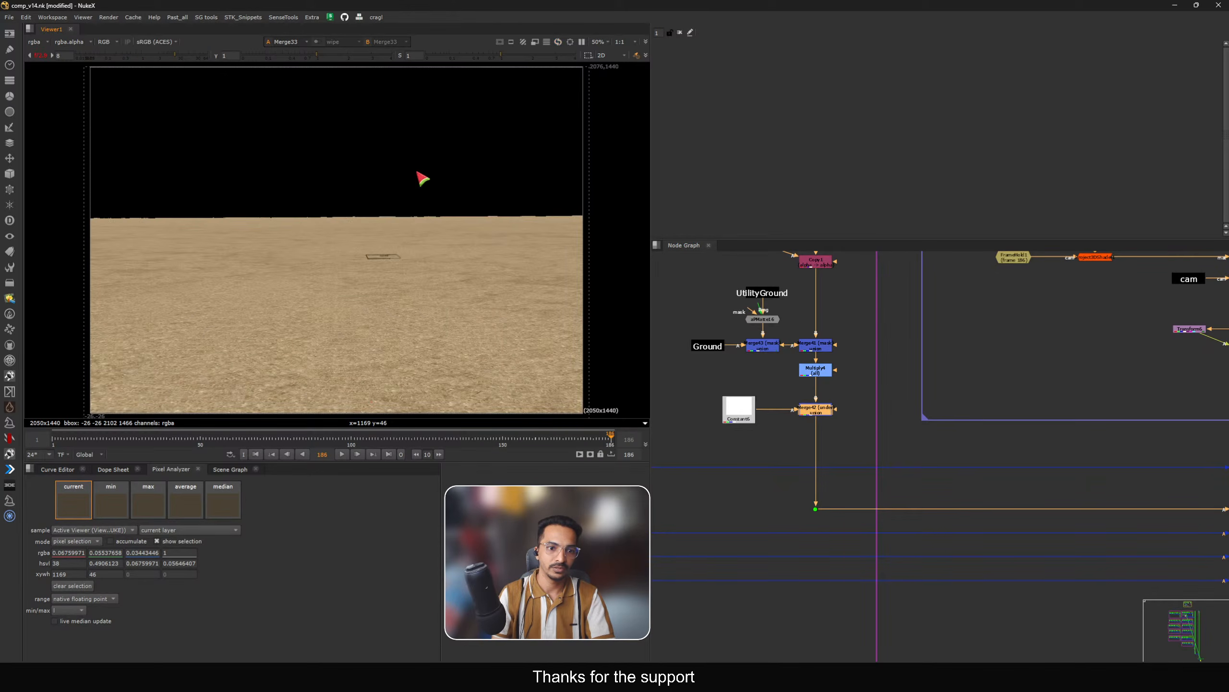
{"action": "middle_click_drag", "start_coordinate": [1087, 436], "coordinate": [776, 373]}
{"action": "middle_click_drag", "start_coordinate": [976, 419], "coordinate": [1227, 437]}
{"action": "left_click", "coordinate": [1082, 448]}
{"action": "key", "text": "d"}
{"action": "key", "text": "d"}
{"action": "left_click", "coordinate": [896, 373]}
{"action": "key", "text": "d"}
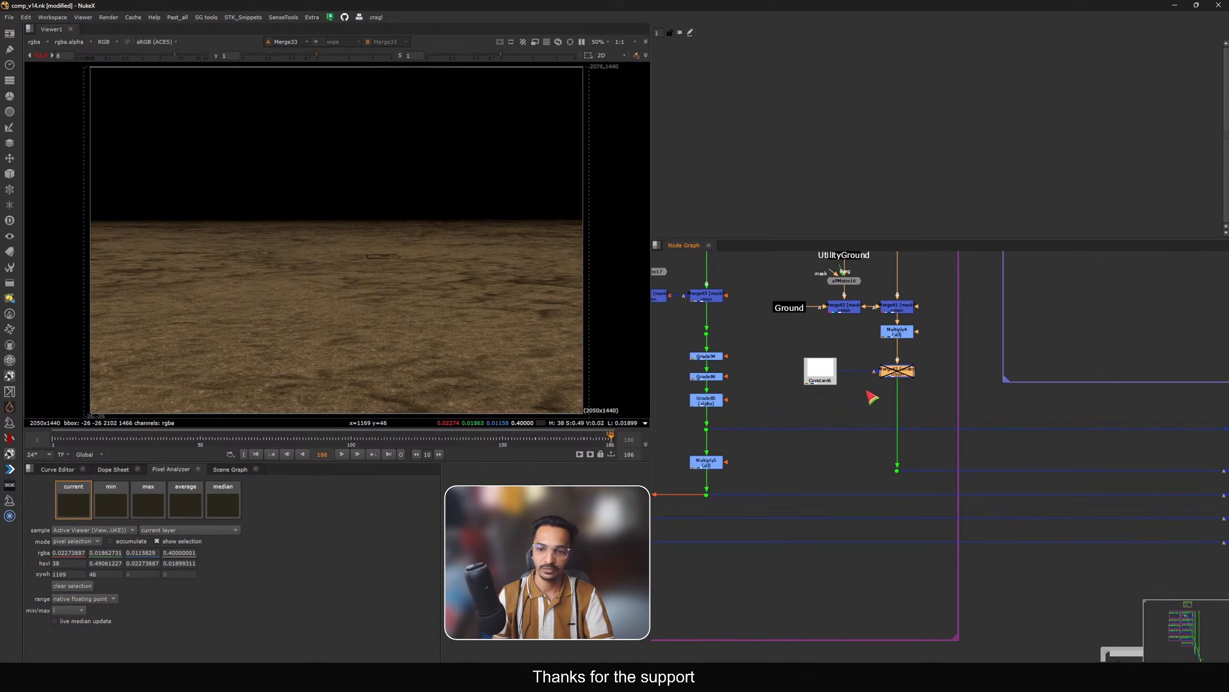
{"action": "left_click", "coordinate": [897, 369]}
{"action": "key", "text": "d"}
Step: View Dot63 at the end of the soil AO branch and reset the viewer gain to 1
{"action": "left_click_drag", "start_coordinate": [939, 450], "coordinate": [890, 486]}
{"action": "key", "text": "1"}
{"action": "middle_click_drag", "start_coordinate": [1006, 500], "coordinate": [777, 444]}
{"action": "left_click", "coordinate": [146, 57]}
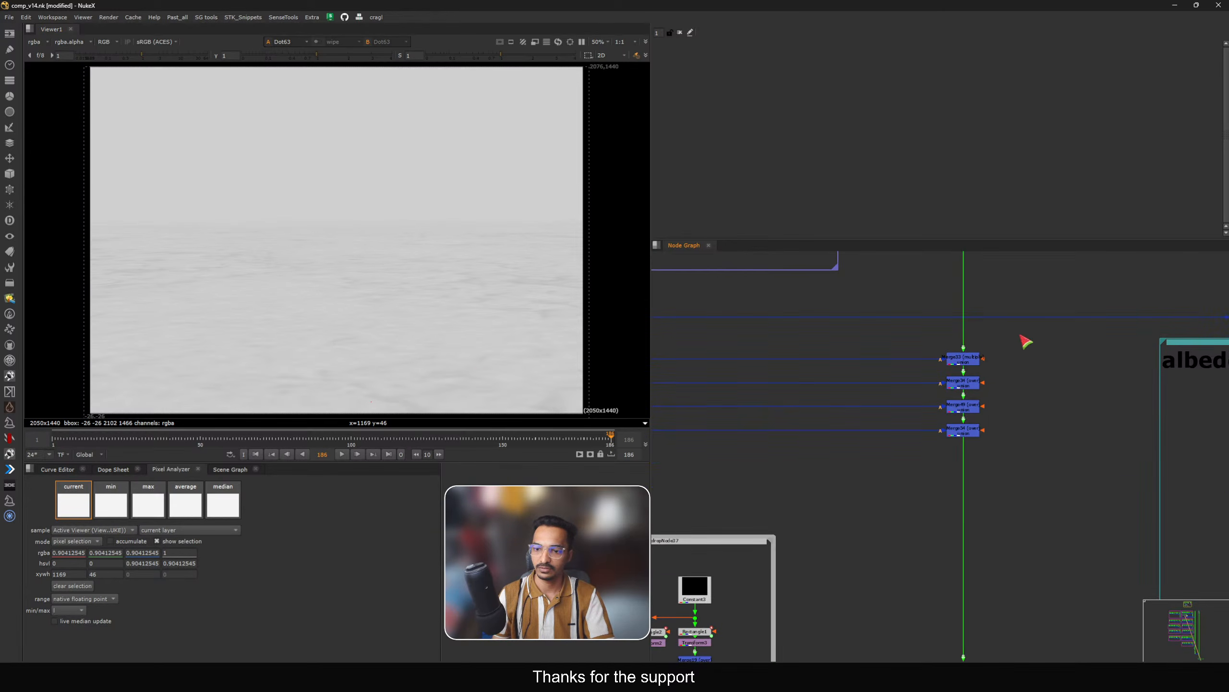
Step: View Merge33, inspect it with viewer gamma at about 1.92, reset the gamma, and raise the viewer gain
{"action": "left_click", "coordinate": [963, 359]}
{"action": "key", "text": "1"}
{"action": "left_click_drag", "start_coordinate": [318, 55], "coordinate": [387, 62]}
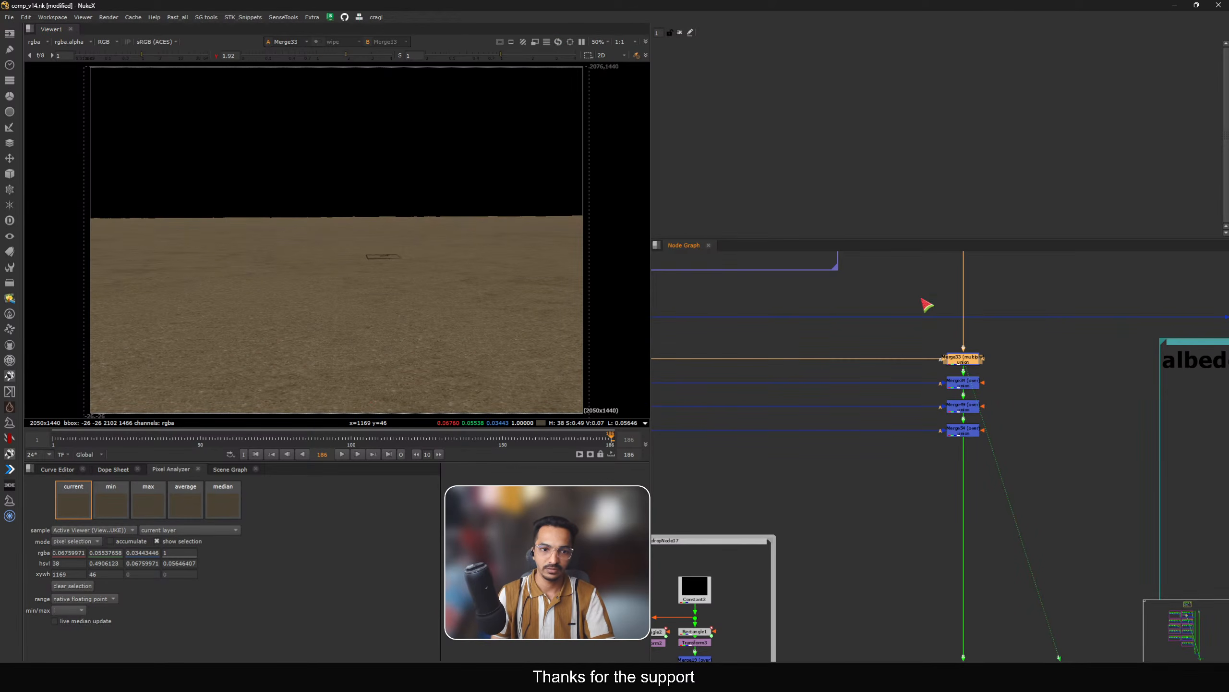
{"action": "left_click", "coordinate": [311, 57], "text": "ctrl"}
{"action": "left_click_drag", "start_coordinate": [164, 57], "coordinate": [177, 57]}
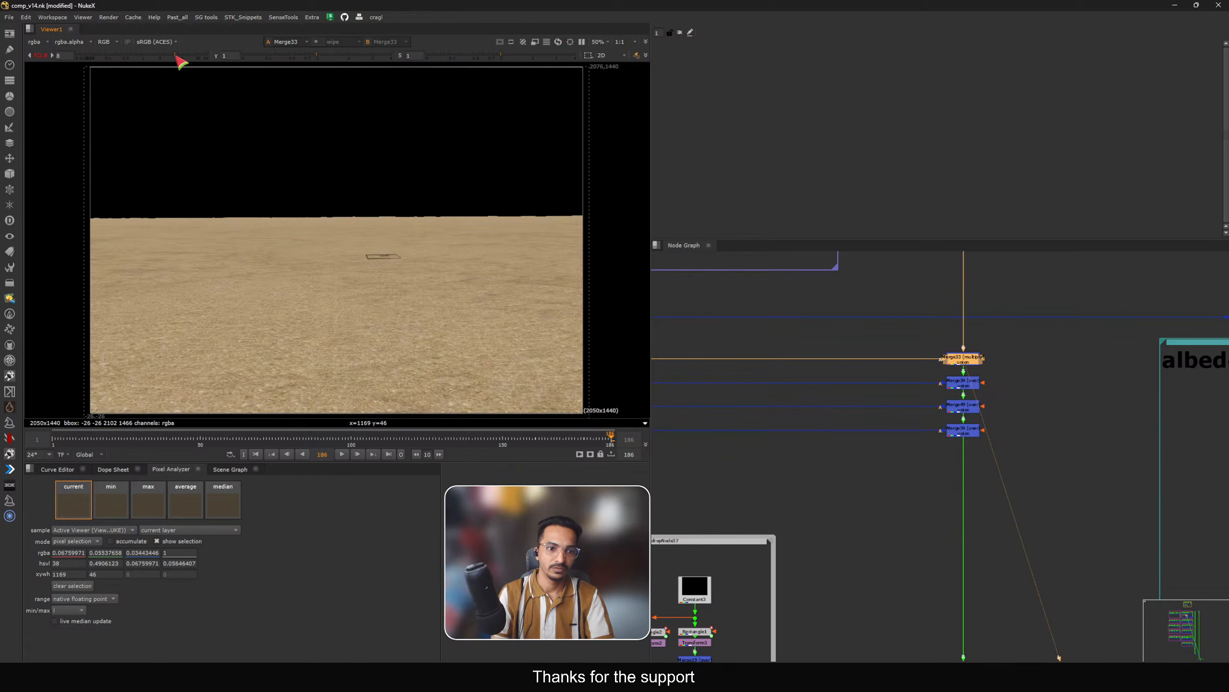
Step: View Merge34, the next merge below Merge33 in the main branch
{"action": "left_click_drag", "start_coordinate": [1021, 335], "coordinate": [907, 377]}
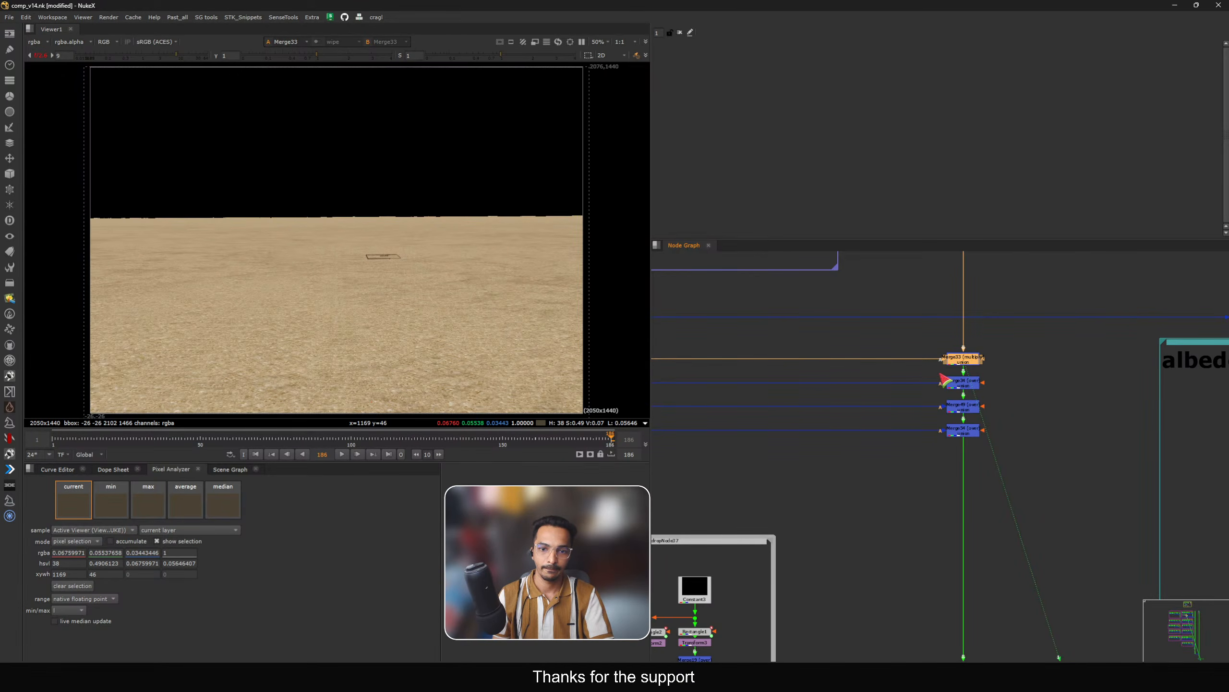
{"action": "scroll", "coordinate": [945, 381], "scroll_direction": "down", "scroll_amount": 5}
{"action": "scroll", "coordinate": [946, 390], "scroll_direction": "up", "scroll_amount": 5}
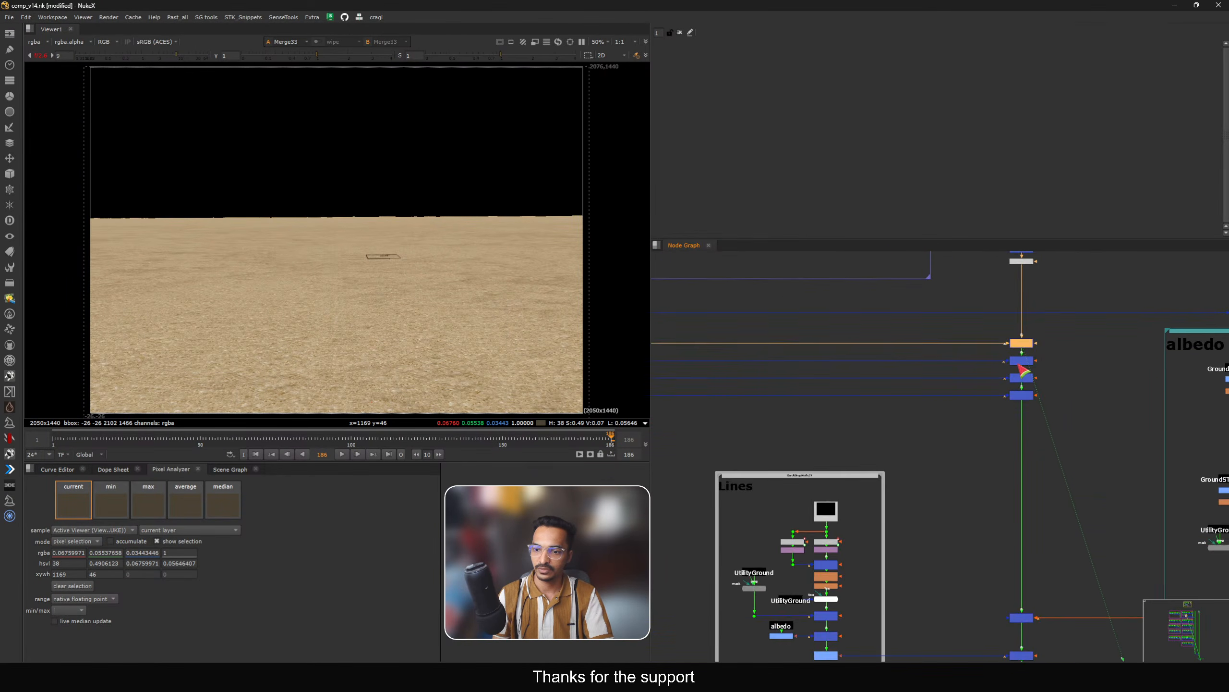
{"action": "left_click", "coordinate": [1025, 361]}
{"action": "key", "text": "1"}
{"action": "scroll", "coordinate": [992, 369], "scroll_direction": "down", "scroll_amount": 7}
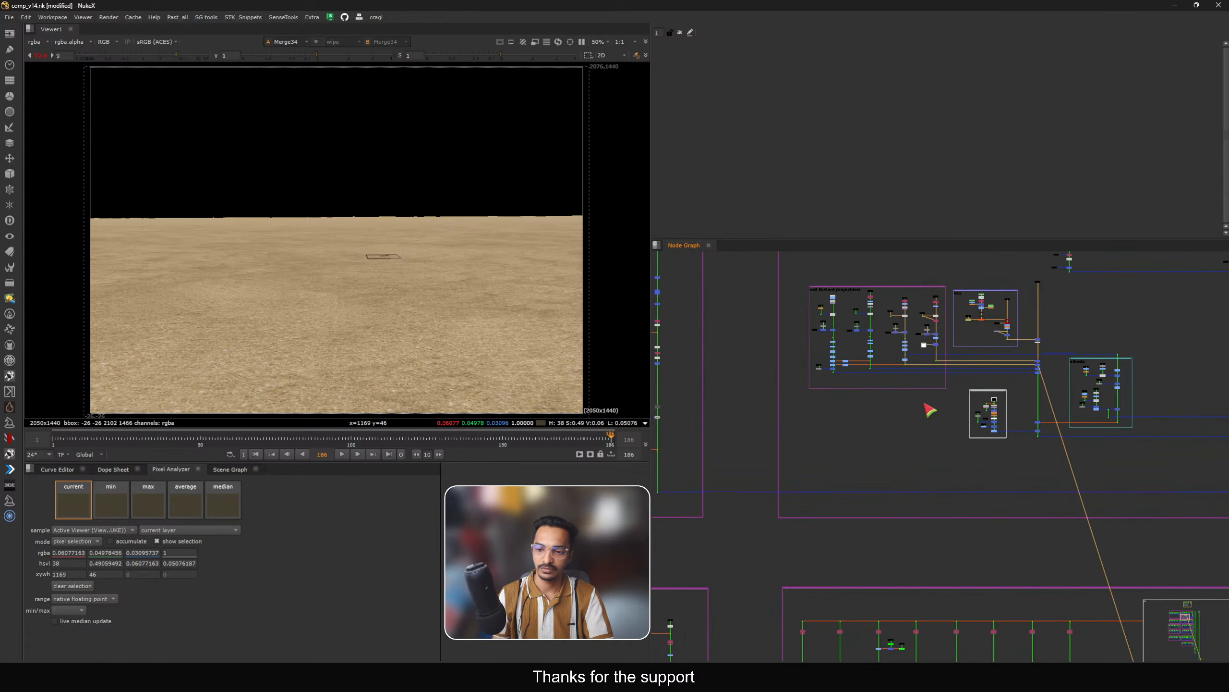
Step: Return to the ground texture branches and view the Dot63 output of the soil AO branch
{"action": "middle_click_drag", "start_coordinate": [927, 409], "coordinate": [994, 421]}
{"action": "scroll", "coordinate": [997, 386], "scroll_direction": "up", "scroll_amount": 5}
{"action": "left_click", "coordinate": [940, 407]}
{"action": "key", "text": "1"}
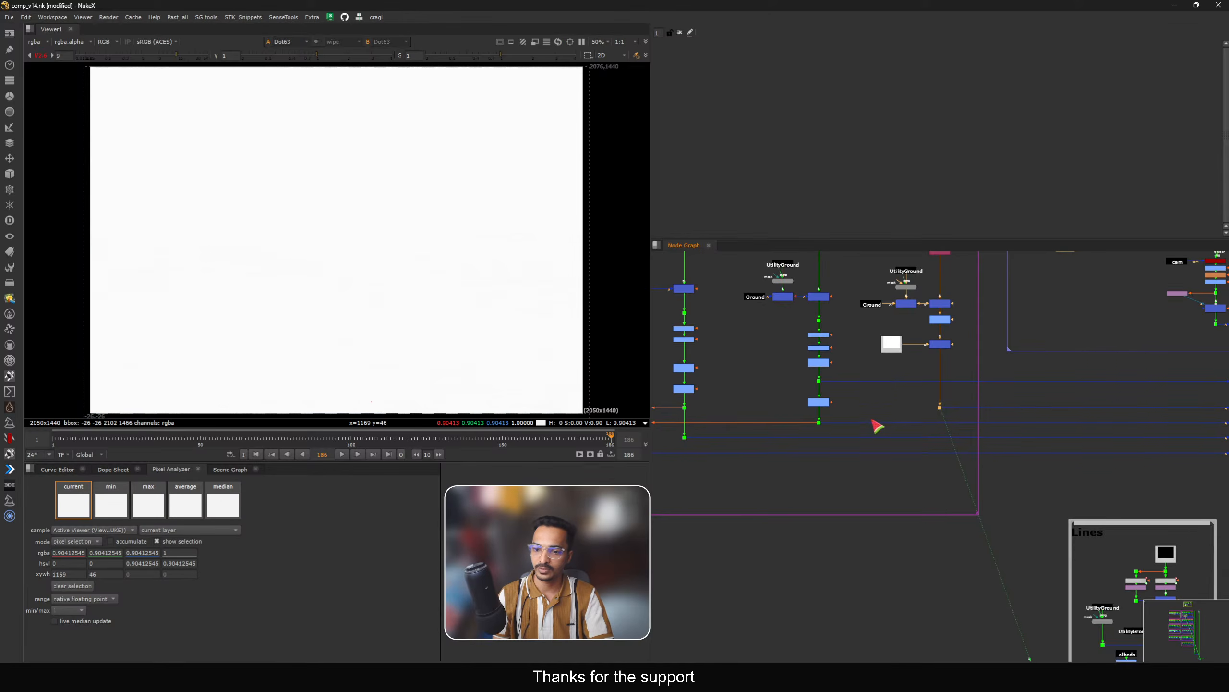
Step: View the tiled pattern from Transform4 in the Raw_Marble_Stone_tkwkbhxfw_4K_Displacement branch at default viewer gain
{"action": "scroll", "coordinate": [944, 388], "scroll_direction": "up", "scroll_amount": 5}
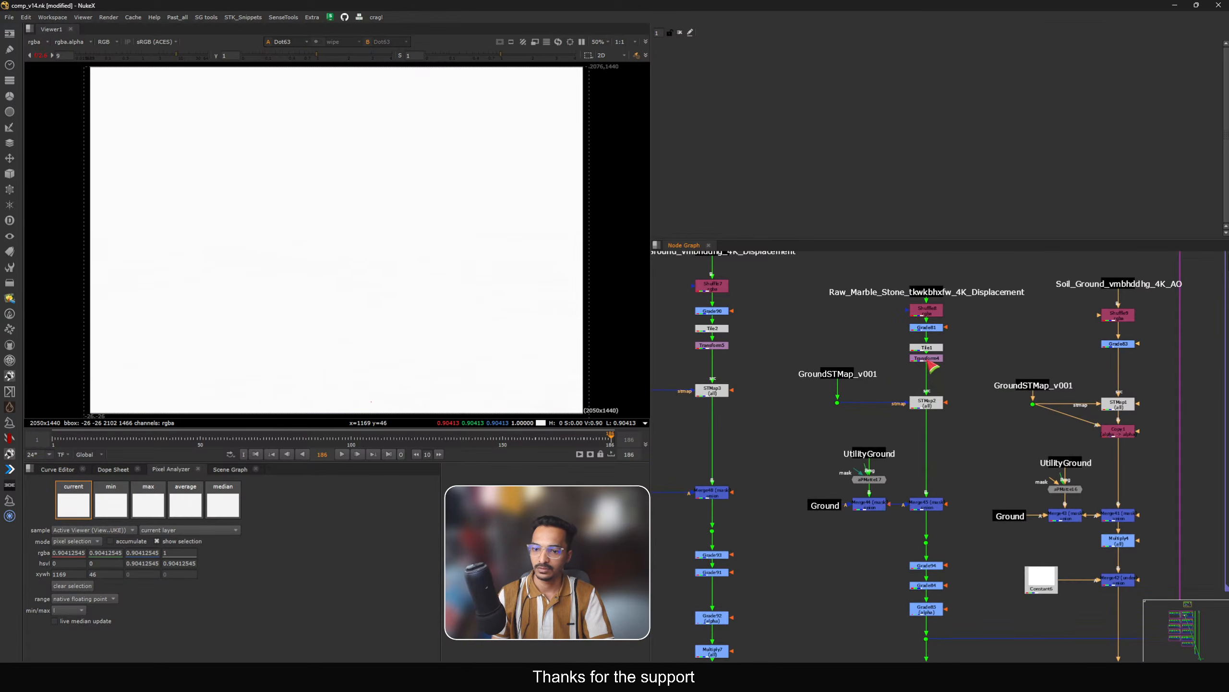
{"action": "left_click", "coordinate": [927, 361]}
{"action": "key", "text": "1"}
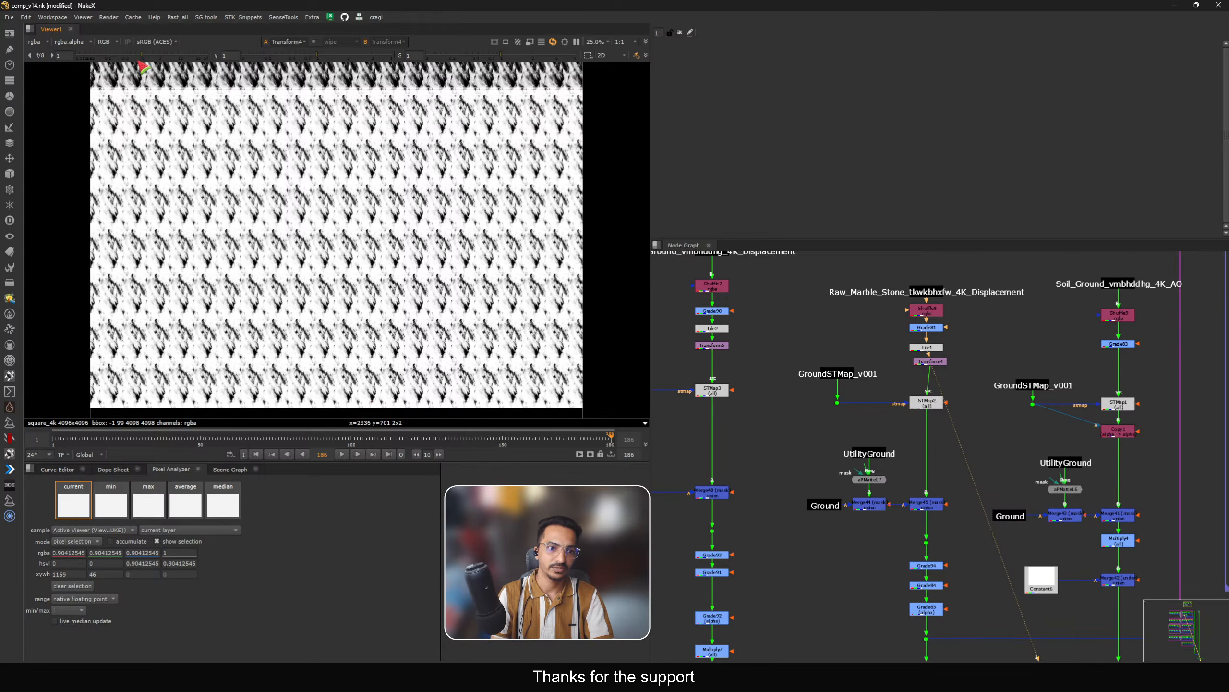
{"action": "left_click_drag", "start_coordinate": [934, 360], "coordinate": [931, 361]}
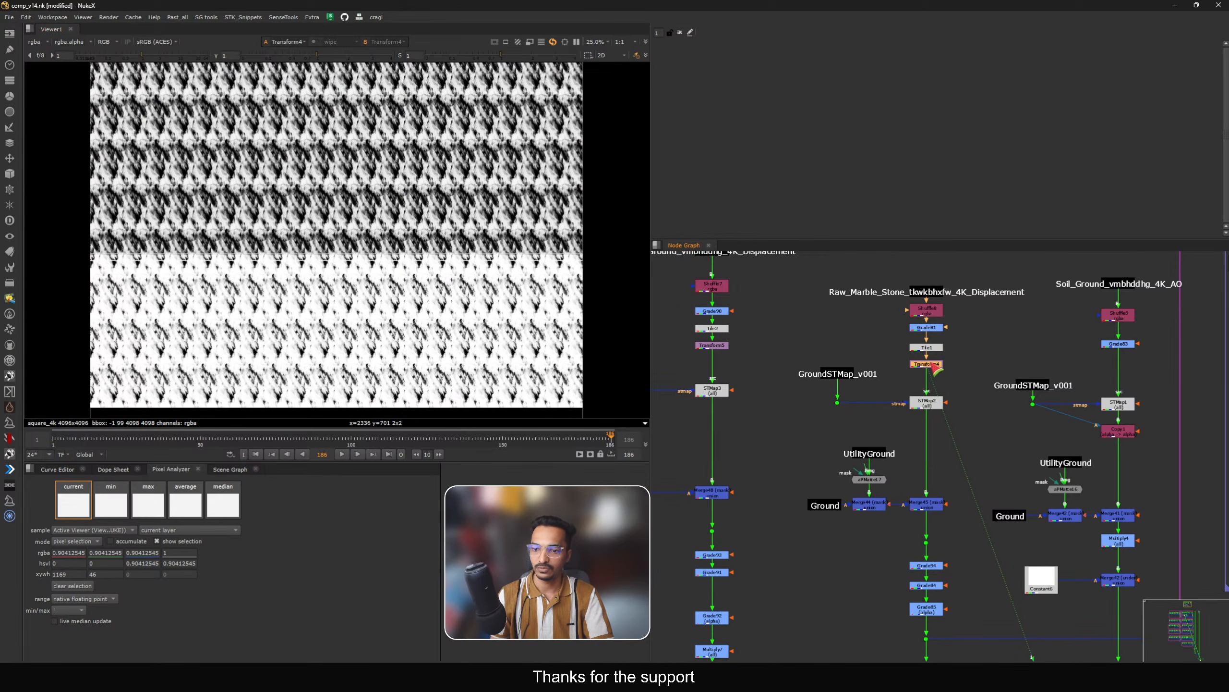
Step: View the Shuffle8 output of the Raw_Marble_Stone displacement branch with the whole texture in frame
{"action": "middle_click_drag", "start_coordinate": [925, 310], "coordinate": [931, 326]}
{"action": "left_click", "coordinate": [931, 325]}
{"action": "key", "text": "1"}
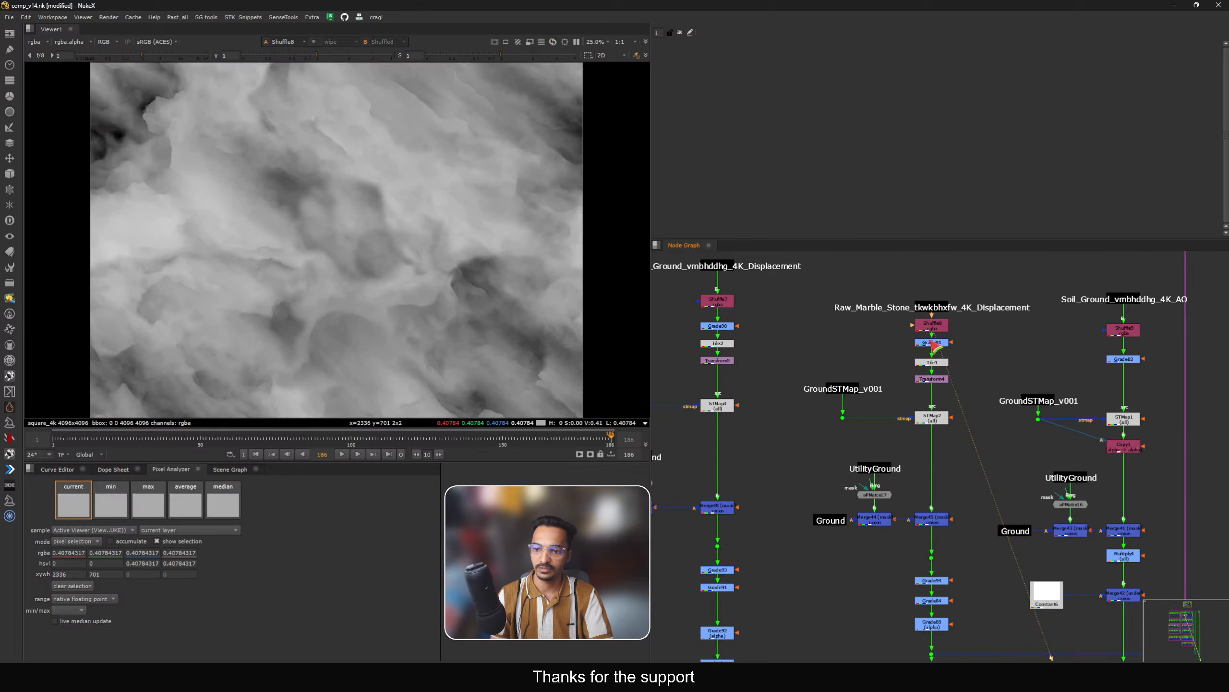
{"action": "scroll", "coordinate": [934, 345], "scroll_direction": "up", "scroll_amount": 3}
{"action": "scroll", "coordinate": [390, 257], "scroll_direction": "down", "scroll_amount": 2}
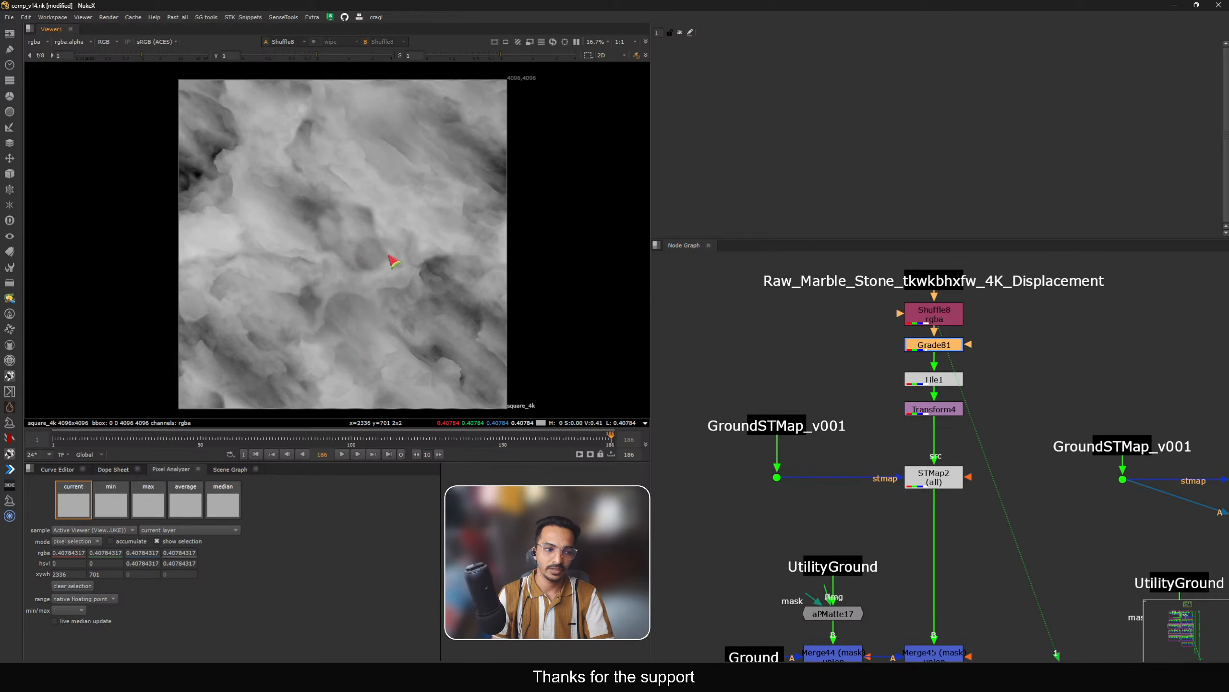
Step: Compare the source marble stone displacement texture with the graded result from Grade81
{"action": "key", "text": "1"}
{"action": "left_click", "coordinate": [954, 283]}
{"action": "key", "text": "1"}
{"action": "left_click", "coordinate": [942, 320]}
{"action": "key", "text": "1"}
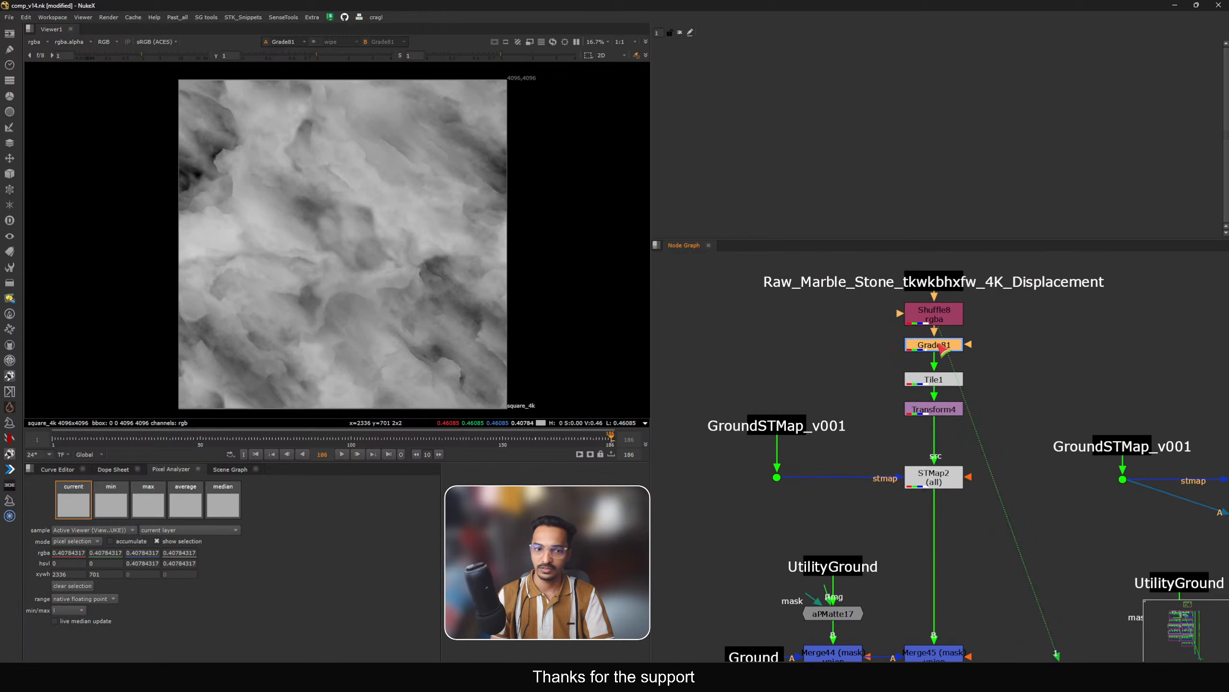
{"action": "middle_click_drag", "start_coordinate": [973, 381], "coordinate": [975, 358]}
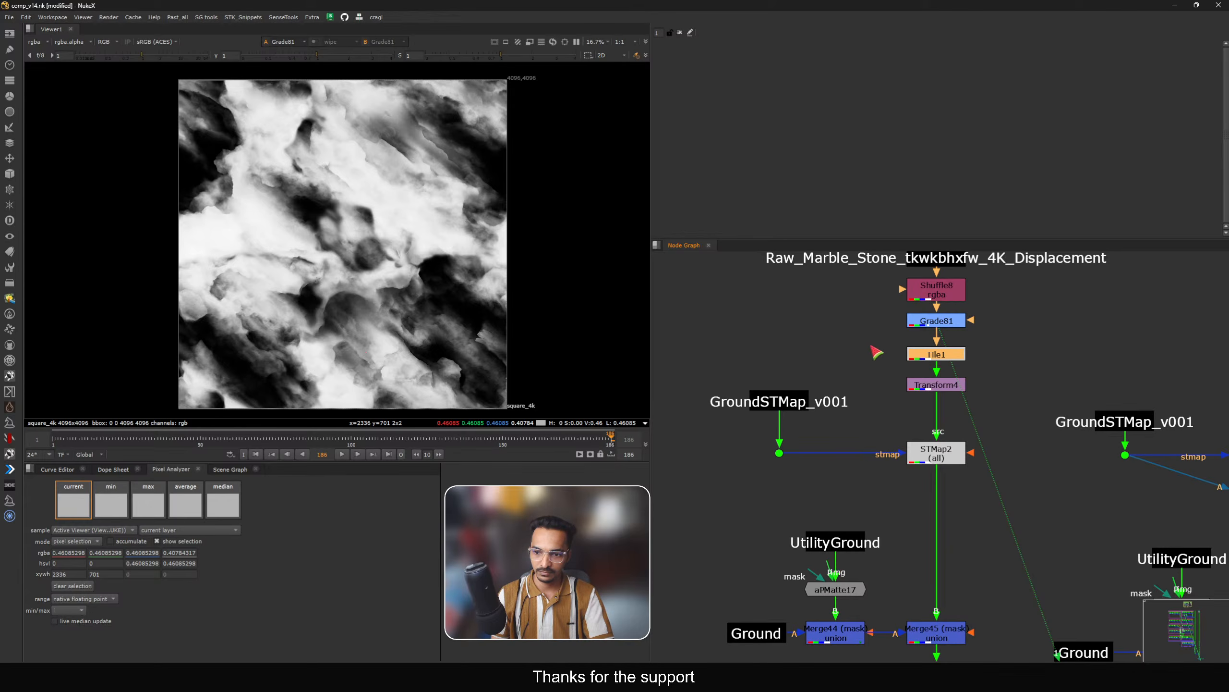
Step: Disable Tile1 and Transform4 in the marble displacement branch and view the STMap2 output without tiling
{"action": "left_click_drag", "start_coordinate": [864, 341], "coordinate": [1000, 405]}
{"action": "key", "text": "d"}
{"action": "middle_click_drag", "start_coordinate": [984, 415], "coordinate": [990, 358]}
{"action": "left_click_drag", "start_coordinate": [1007, 364], "coordinate": [877, 435]}
{"action": "key", "text": "1"}
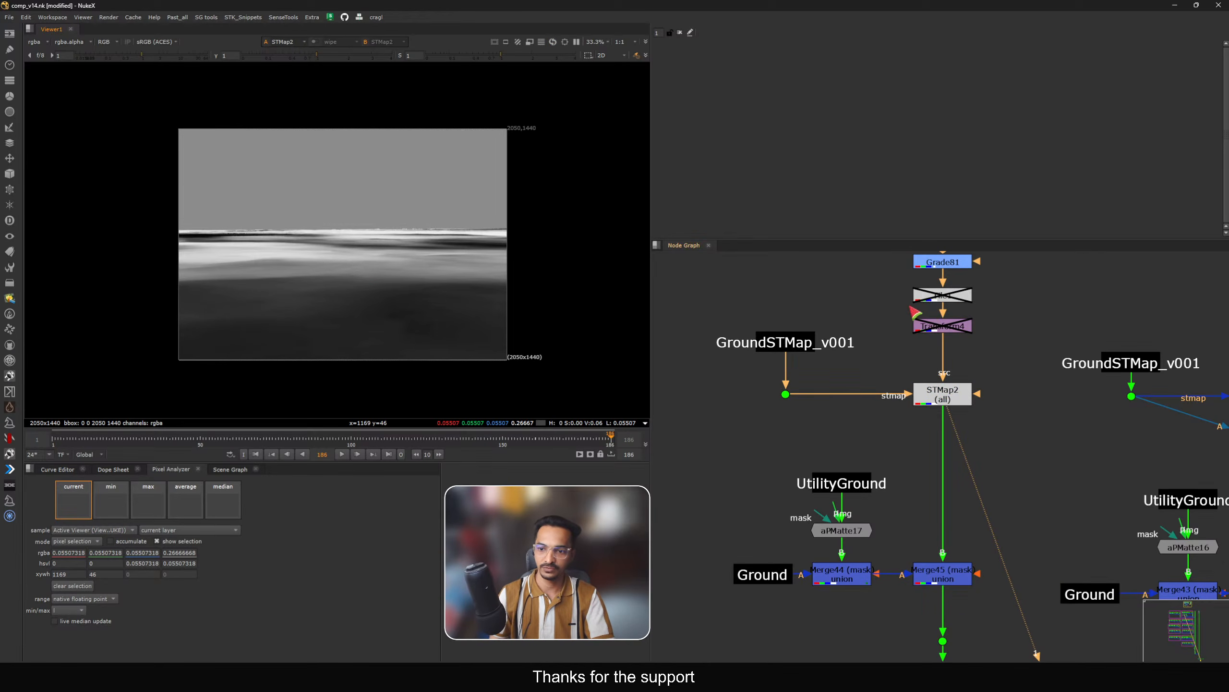
Step: Re-enable Tile1, view its tiled output, and inspect the GroundSTMap_v001 input that feeds STMap2
{"action": "middle_click_drag", "start_coordinate": [916, 313], "coordinate": [890, 384]}
{"action": "left_click", "coordinate": [912, 378]}
{"action": "key", "text": "d"}
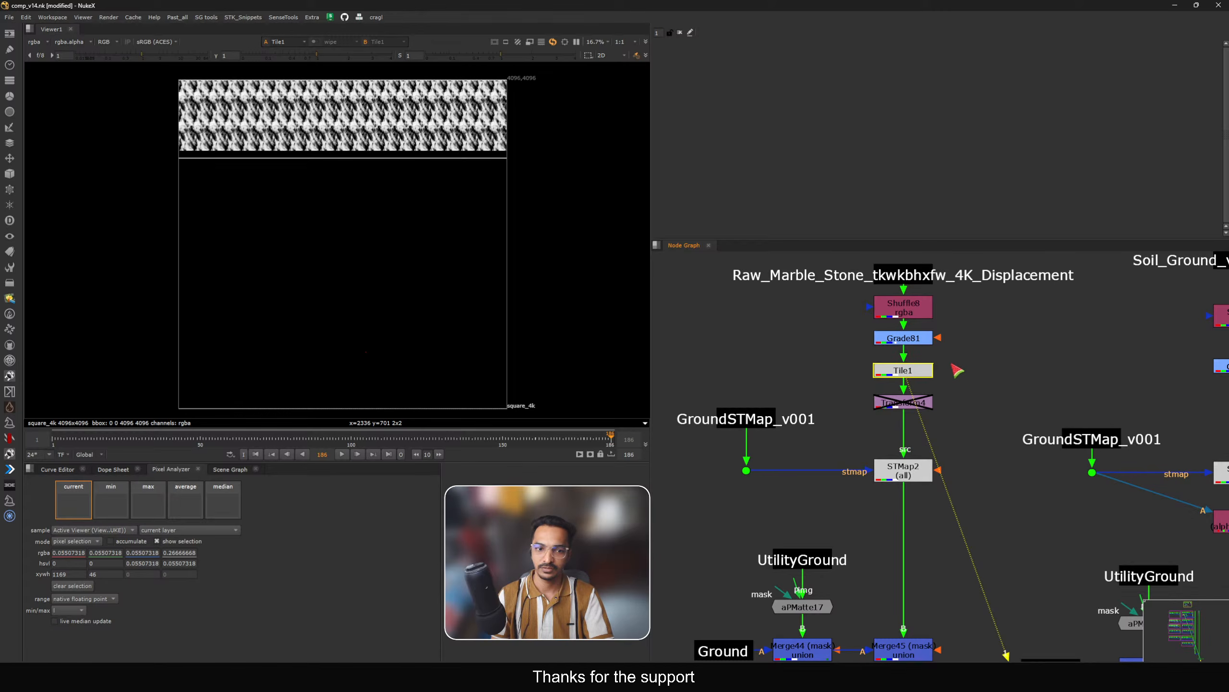
{"action": "left_click", "coordinate": [750, 352]}
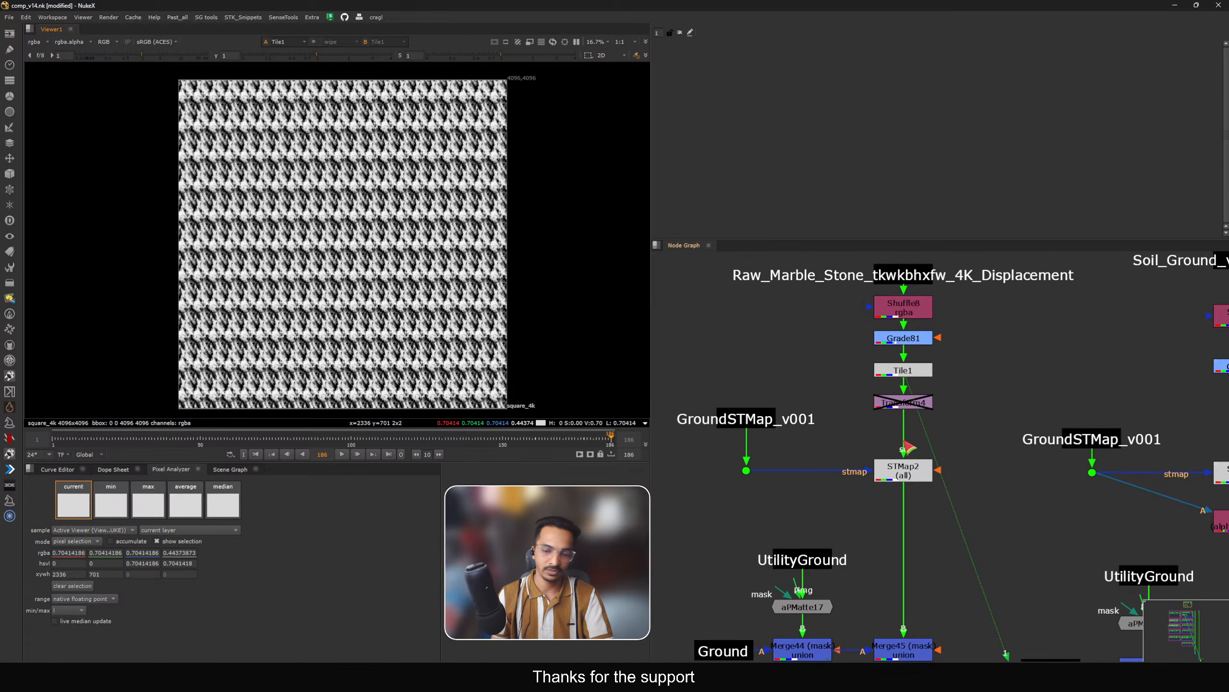
{"action": "left_click", "coordinate": [746, 471]}
{"action": "key", "text": "1"}
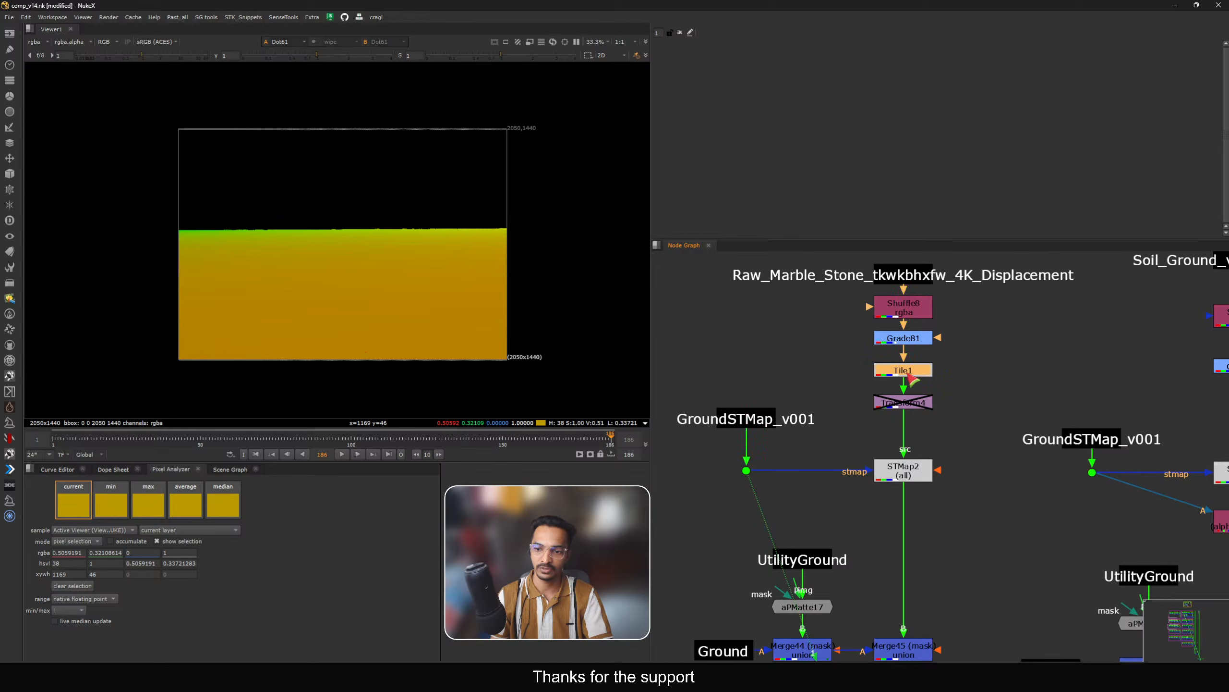
Step: View the STMap2 output close up to see the tiled marble texture mapped onto the ground
{"action": "key", "text": "1"}
{"action": "left_click", "coordinate": [907, 468]}
{"action": "key", "text": "1"}
{"action": "middle_click_drag", "start_coordinate": [939, 420], "coordinate": [953, 417]}
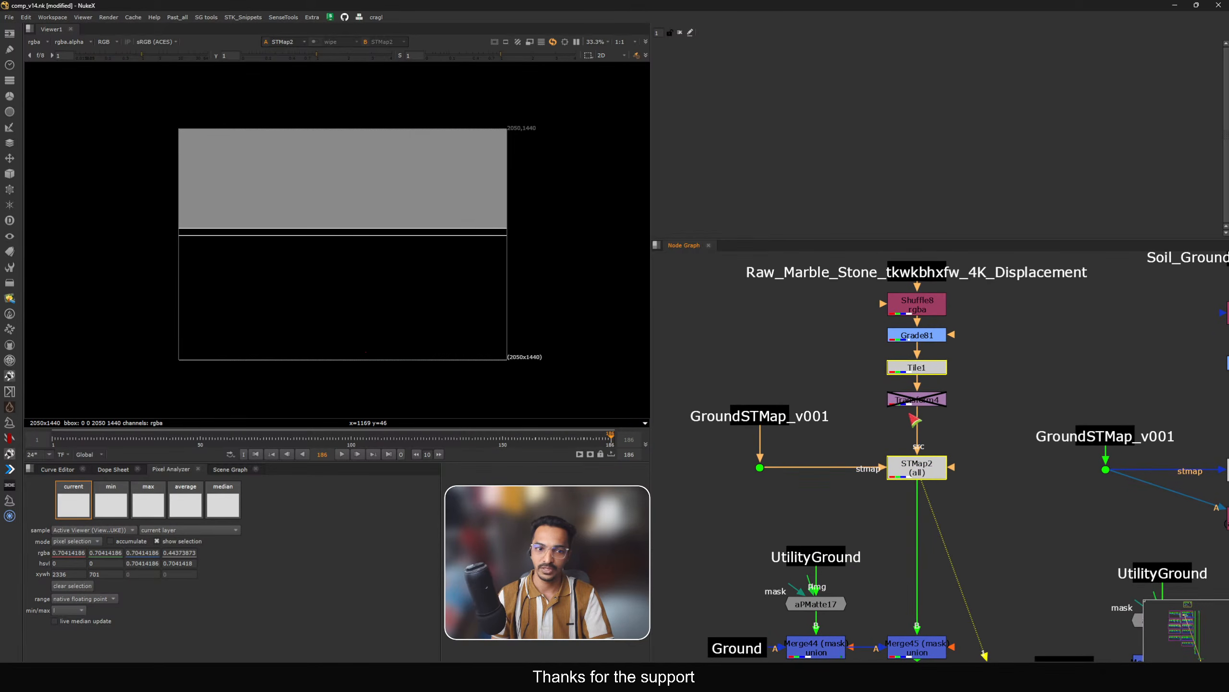
{"action": "scroll", "coordinate": [281, 312], "scroll_direction": "up", "scroll_amount": 2}
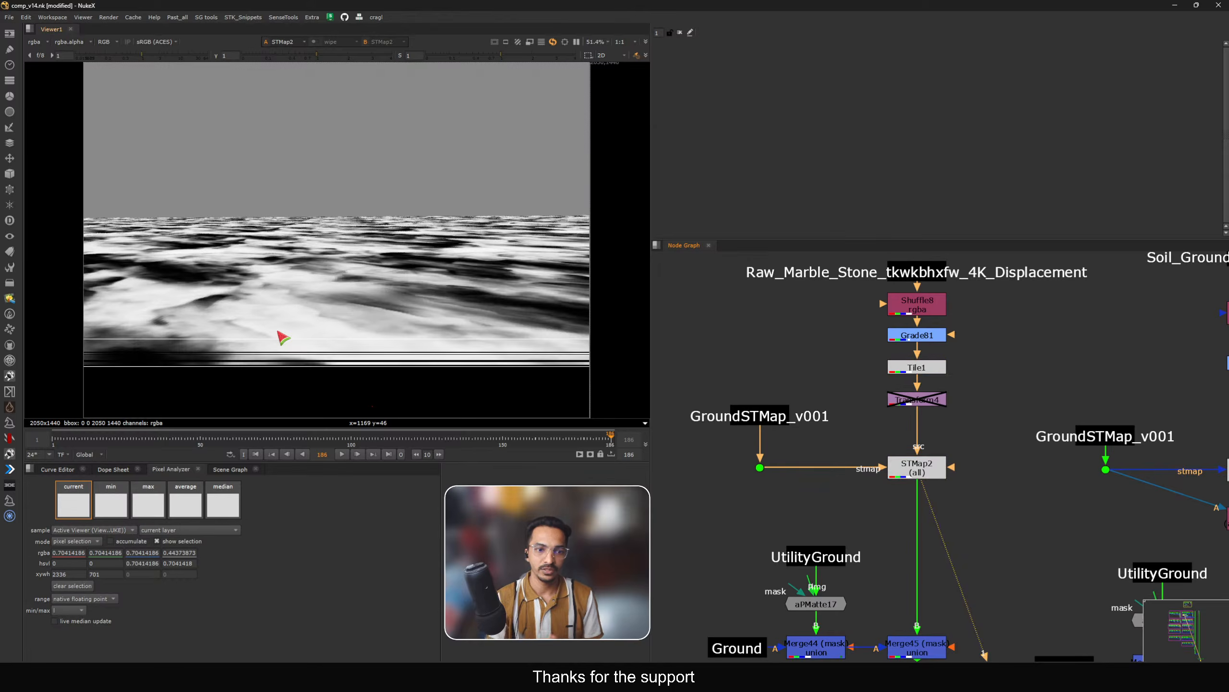
Step: View Transform4 in the marble displacement branch and toggle the node to compare its effect on the tiled pattern
{"action": "left_click", "coordinate": [921, 402]}
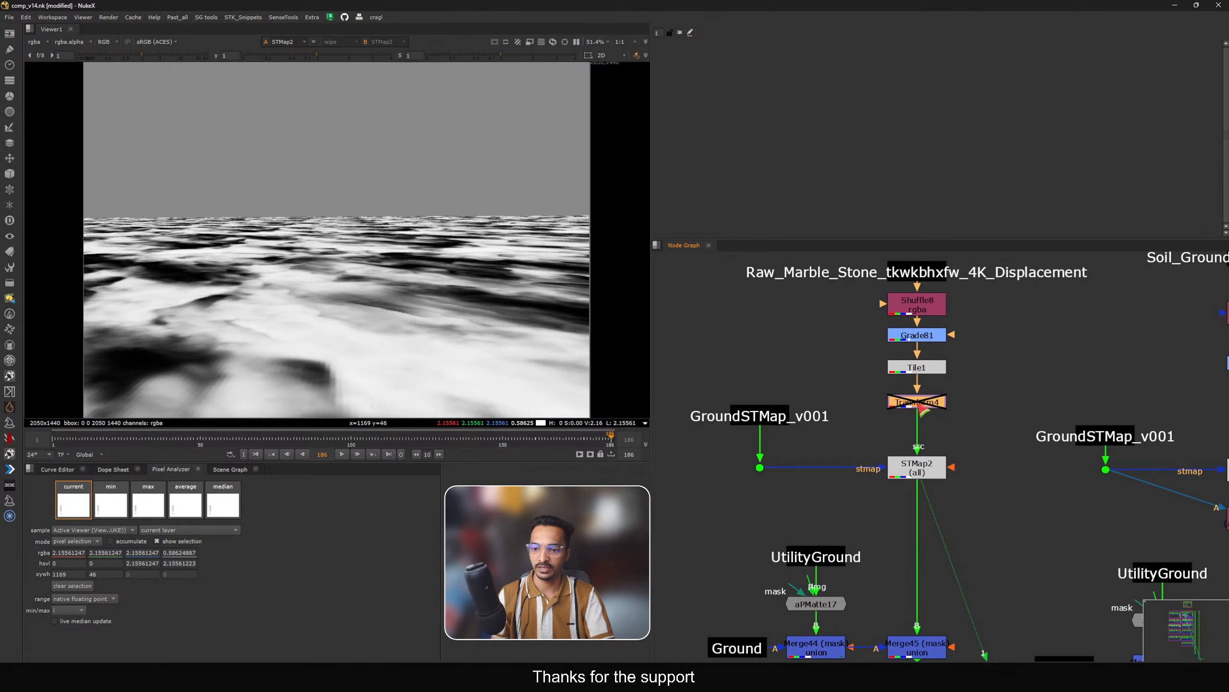
{"action": "key", "text": "d"}
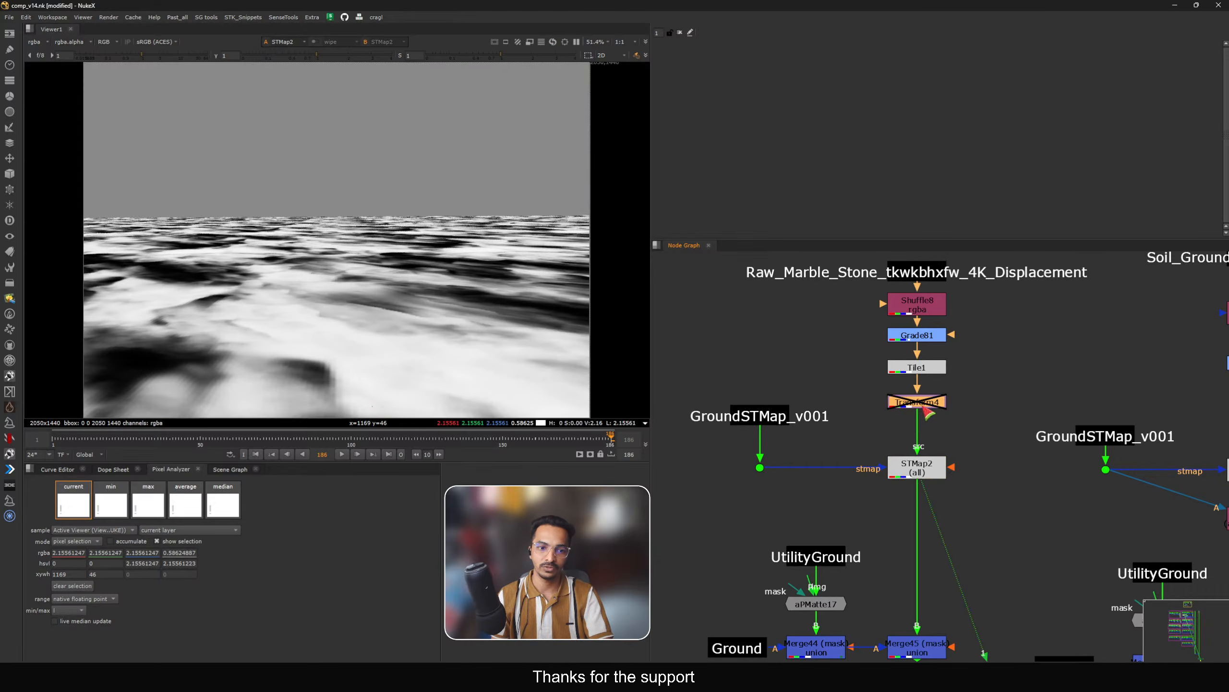
{"action": "key", "text": "1"}
{"action": "left_click", "coordinate": [920, 406]}
{"action": "key", "text": "d"}
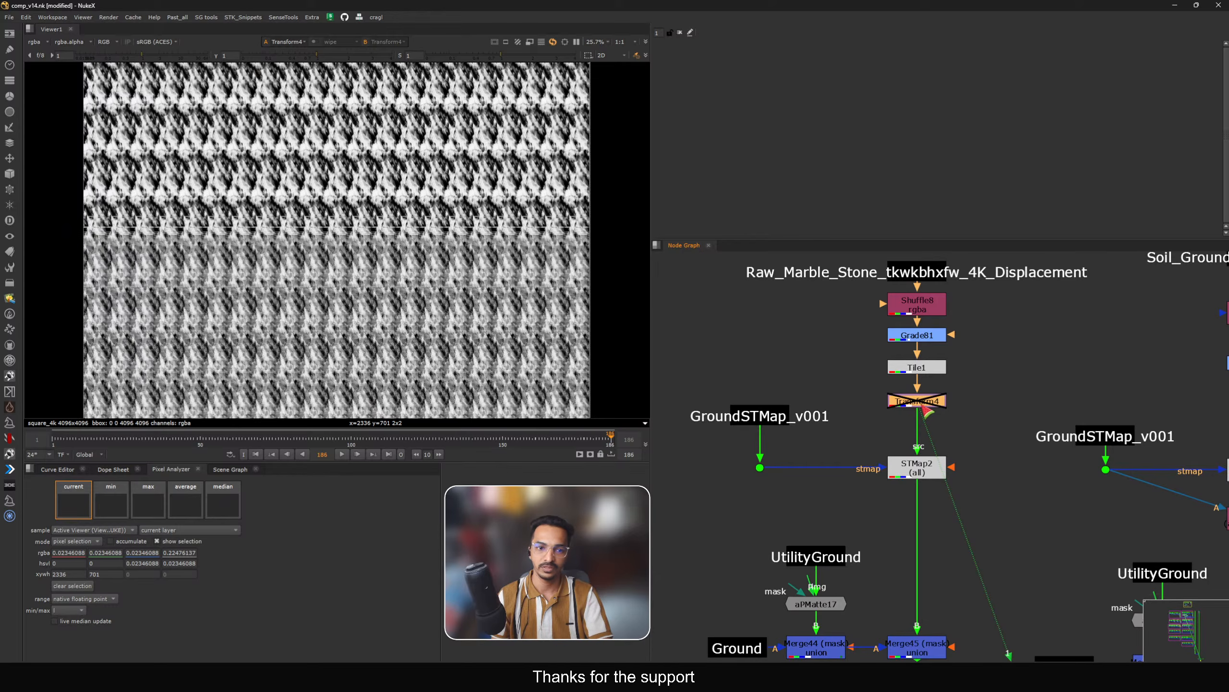
{"action": "key", "text": "d"}
{"action": "key", "text": "d"}
Step: Compare the STMap2 ground result with and without Transform4, leaving the transform enabled
{"action": "left_click", "coordinate": [922, 466]}
{"action": "key", "text": "1"}
{"action": "left_click", "coordinate": [921, 398]}
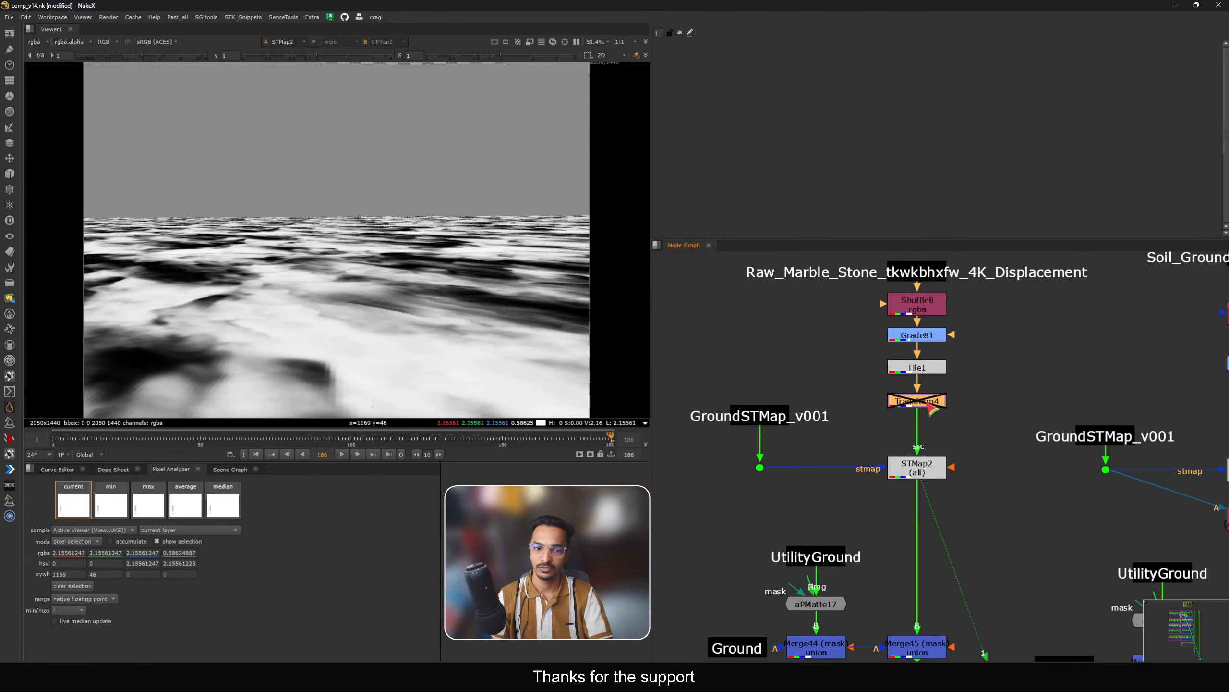
{"action": "key", "text": "d"}
{"action": "key", "text": "d"}
{"action": "key", "text": "d"}
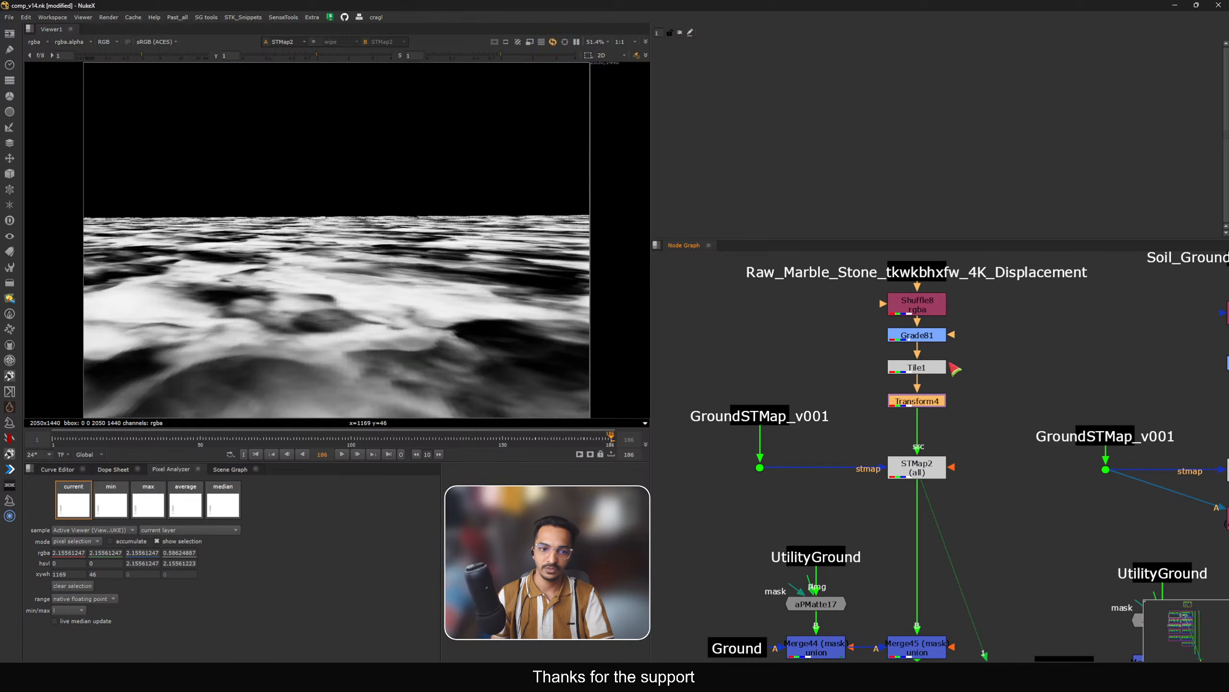
Step: Try blurring GroundSTMap_v001 with a Blur node at sizes 11, 22 and 56.6 while inspecting the STMap2 result
{"action": "scroll", "coordinate": [409, 349], "scroll_direction": "up", "scroll_amount": 5}
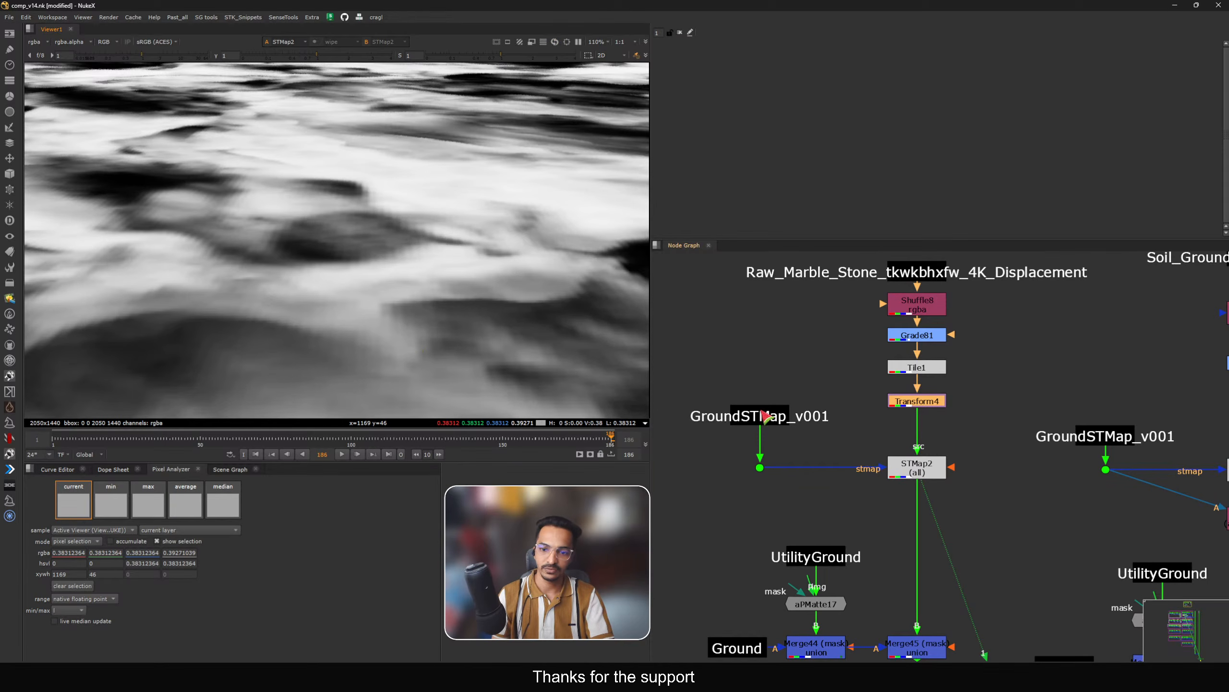
{"action": "left_click", "coordinate": [766, 415]}
{"action": "key", "text": "b"}
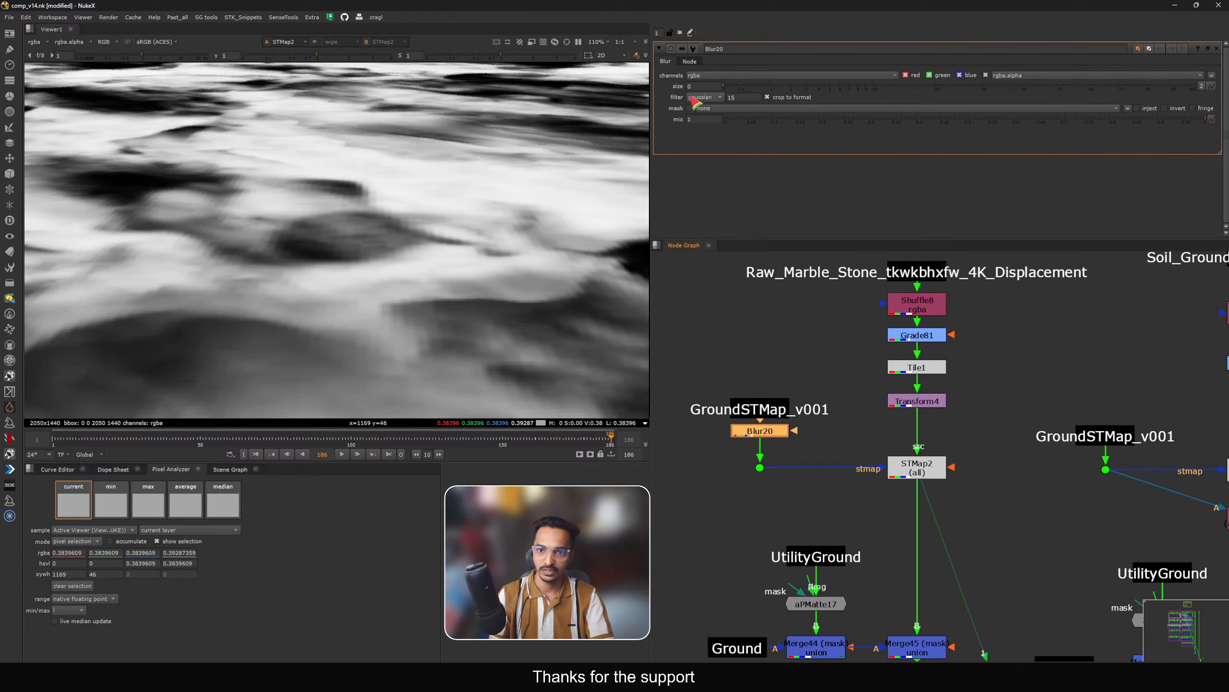
{"action": "type", "text": "11"}
{"action": "key", "text": "Return"}
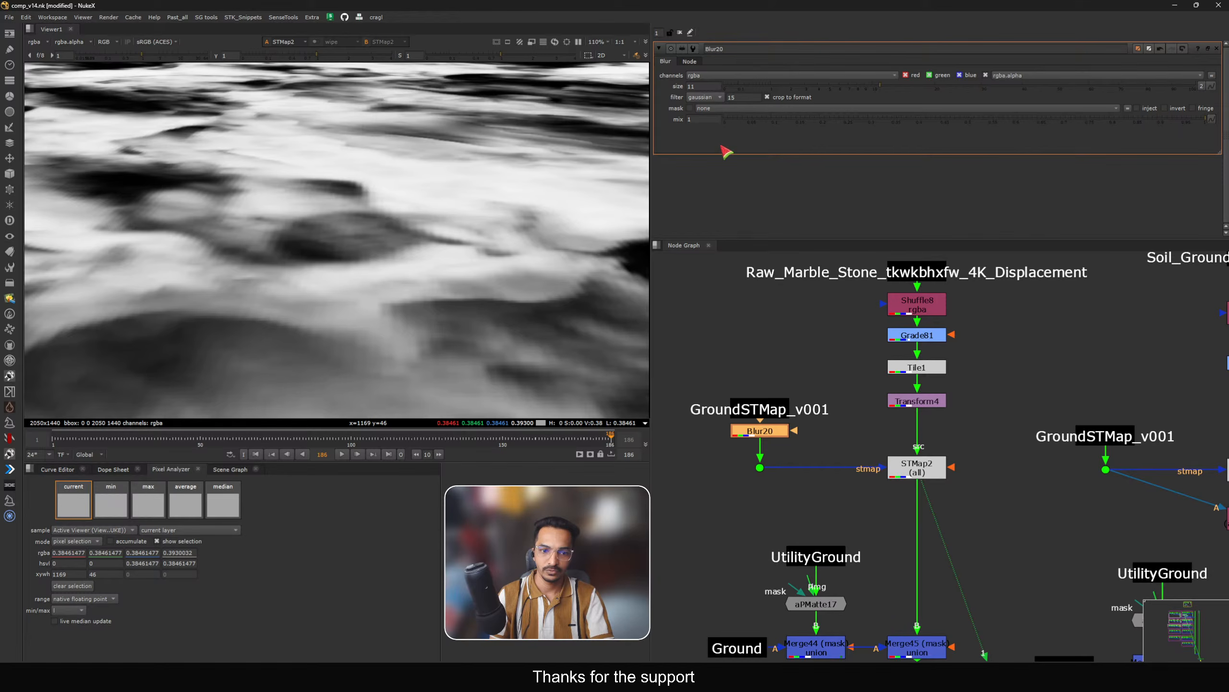
{"action": "key", "text": "Return"}
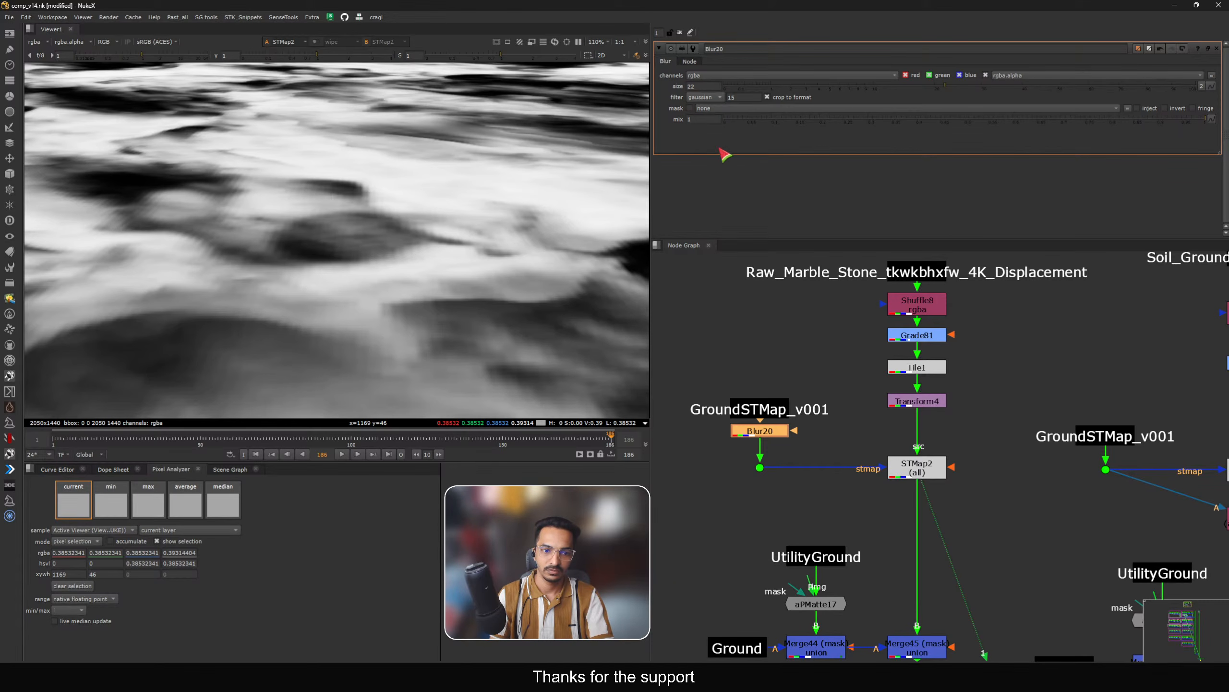
{"action": "left_click_drag", "start_coordinate": [967, 92], "coordinate": [1079, 92]}
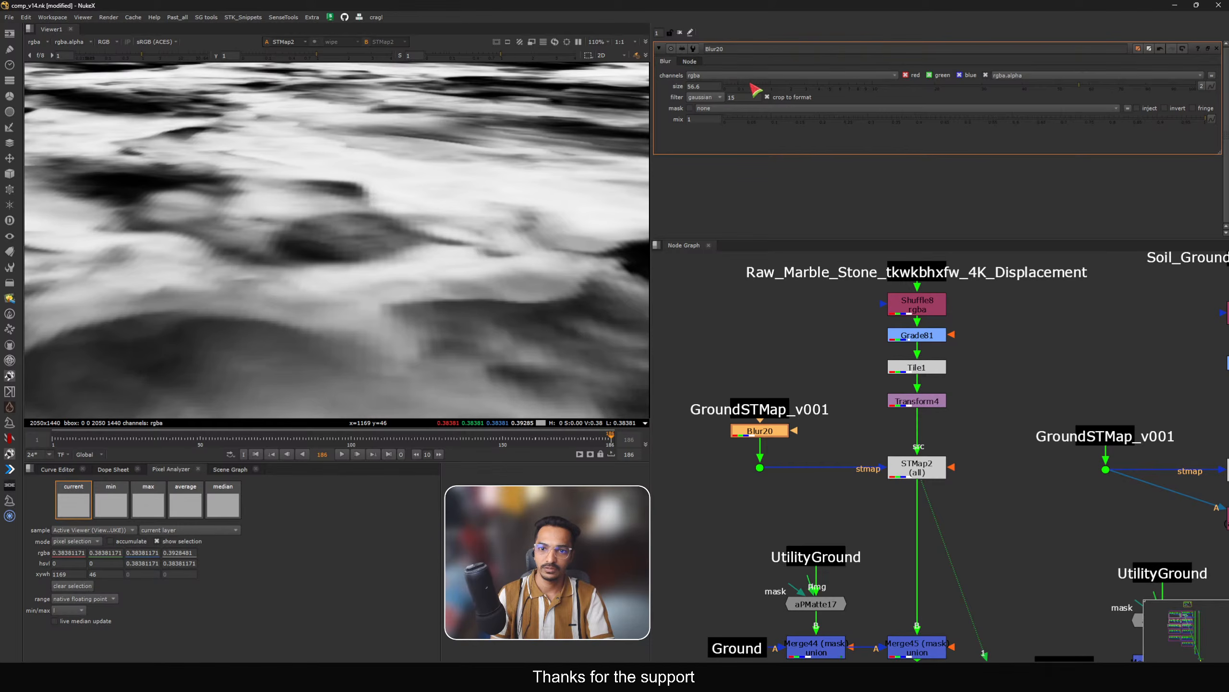
Step: Delete the trial Blur node below GroundSTMap_v001 and fit the whole STMap2 image in the viewer
{"action": "left_click_drag", "start_coordinate": [750, 85], "coordinate": [671, 128]}
{"action": "key", "text": "Delete"}
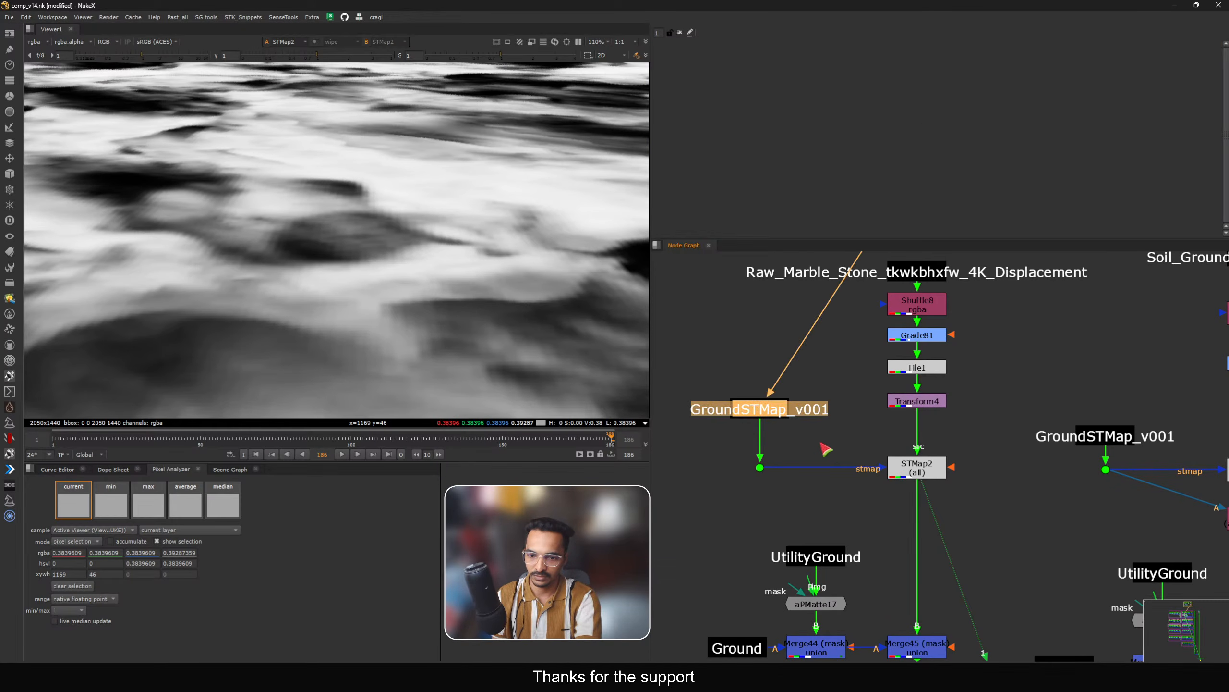
{"action": "key", "text": "f"}
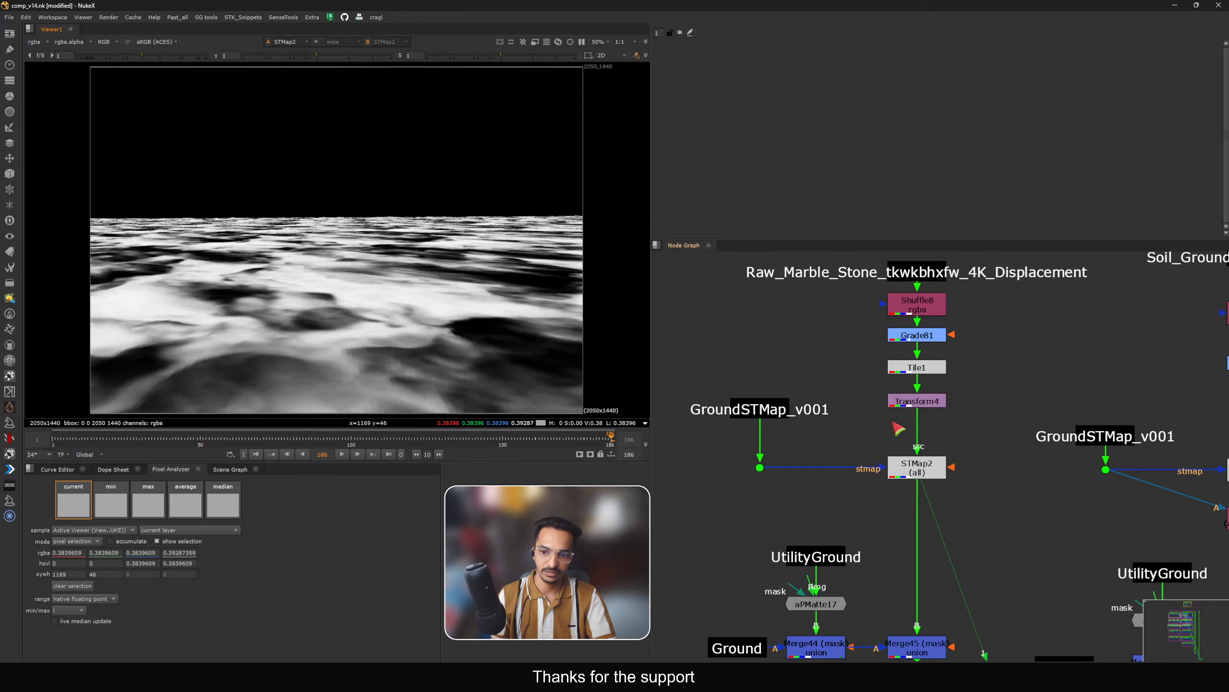
Step: Trace STMap2 into the Ground and UtilityGround mask branch and view the masked marble texture at Merge45
{"action": "left_click", "coordinate": [920, 468]}
{"action": "middle_click_drag", "start_coordinate": [920, 468], "coordinate": [949, 343]}
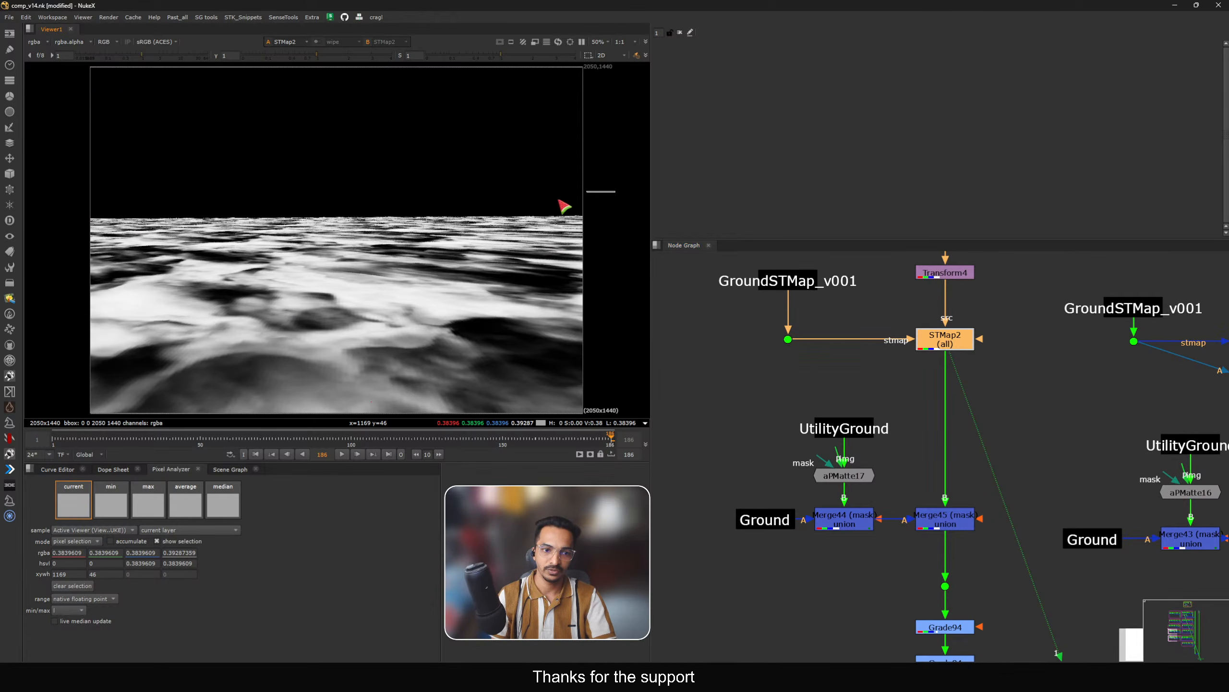
{"action": "left_click_drag", "start_coordinate": [559, 200], "coordinate": [83, 325]}
{"action": "middle_click_drag", "start_coordinate": [870, 524], "coordinate": [870, 508]}
{"action": "left_click", "coordinate": [756, 499]}
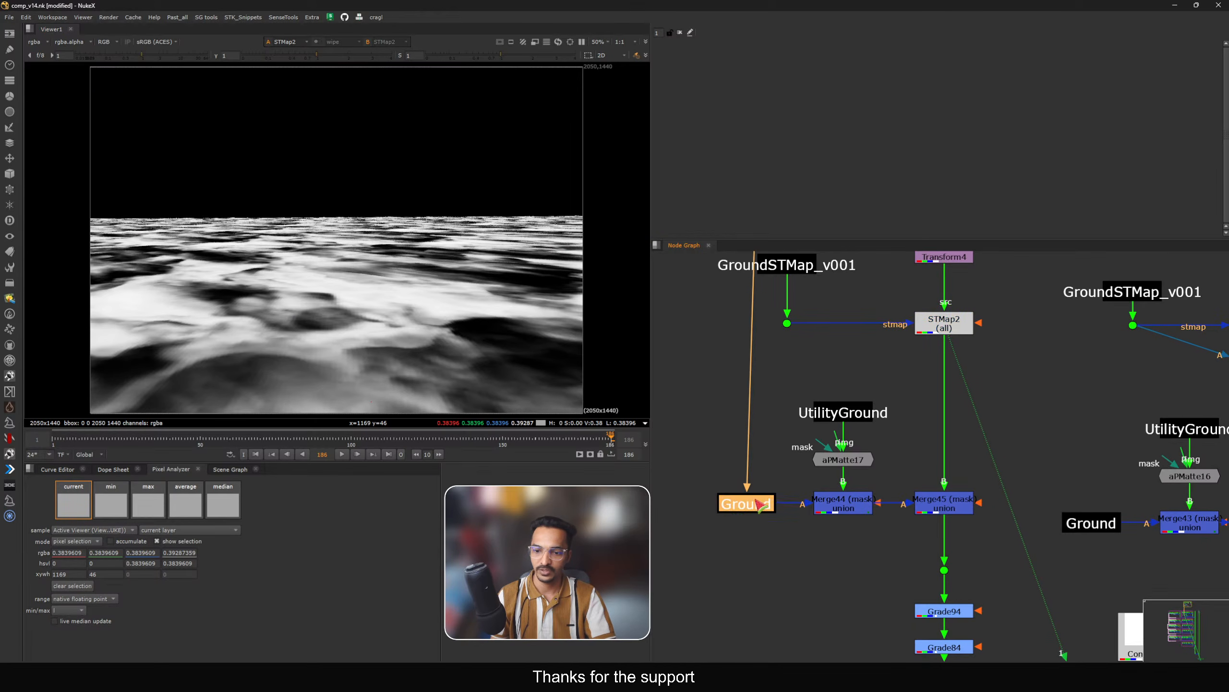
{"action": "left_click", "coordinate": [854, 502]}
{"action": "left_click_drag", "start_coordinate": [755, 499], "coordinate": [757, 506]}
{"action": "left_click", "coordinate": [932, 503]}
{"action": "key", "text": "1"}
{"action": "left_click", "coordinate": [897, 502]}
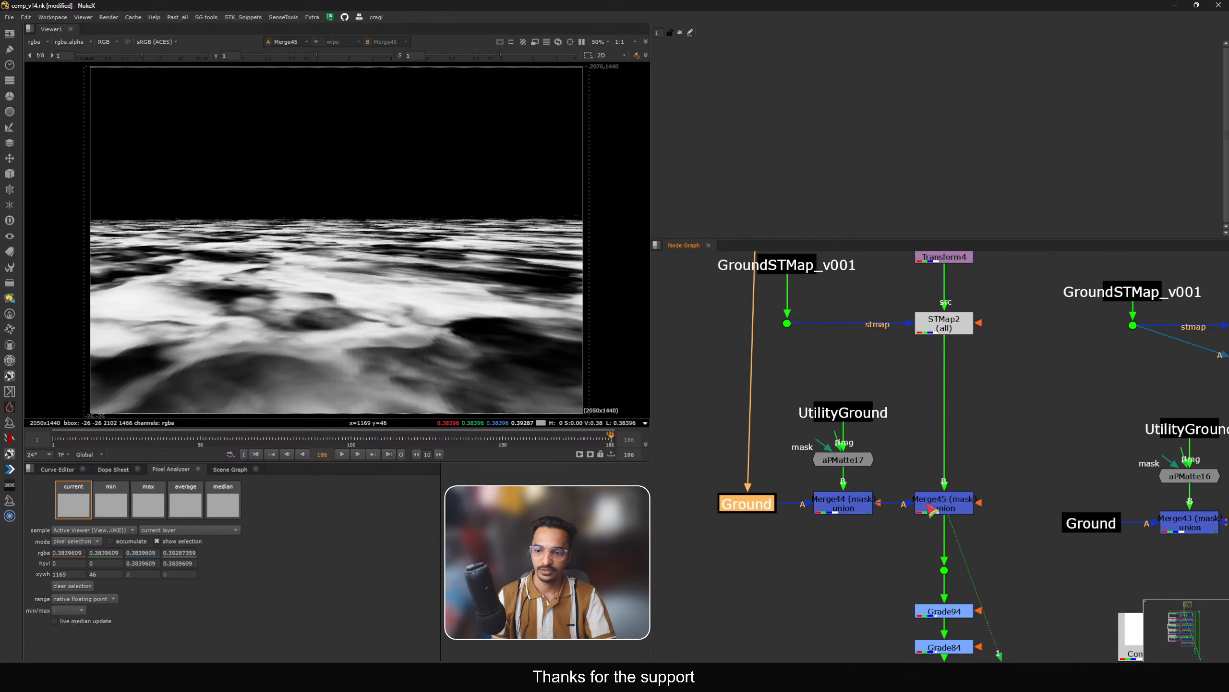
Step: Toggle Merge45 off and on to compare the marble texture with and without the ground mask
{"action": "left_click", "coordinate": [956, 509]}
{"action": "key", "text": "d"}
{"action": "key", "text": "d"}
{"action": "key", "text": "d"}
{"action": "key", "text": "d"}
{"action": "key", "text": "d"}
{"action": "key", "text": "d"}
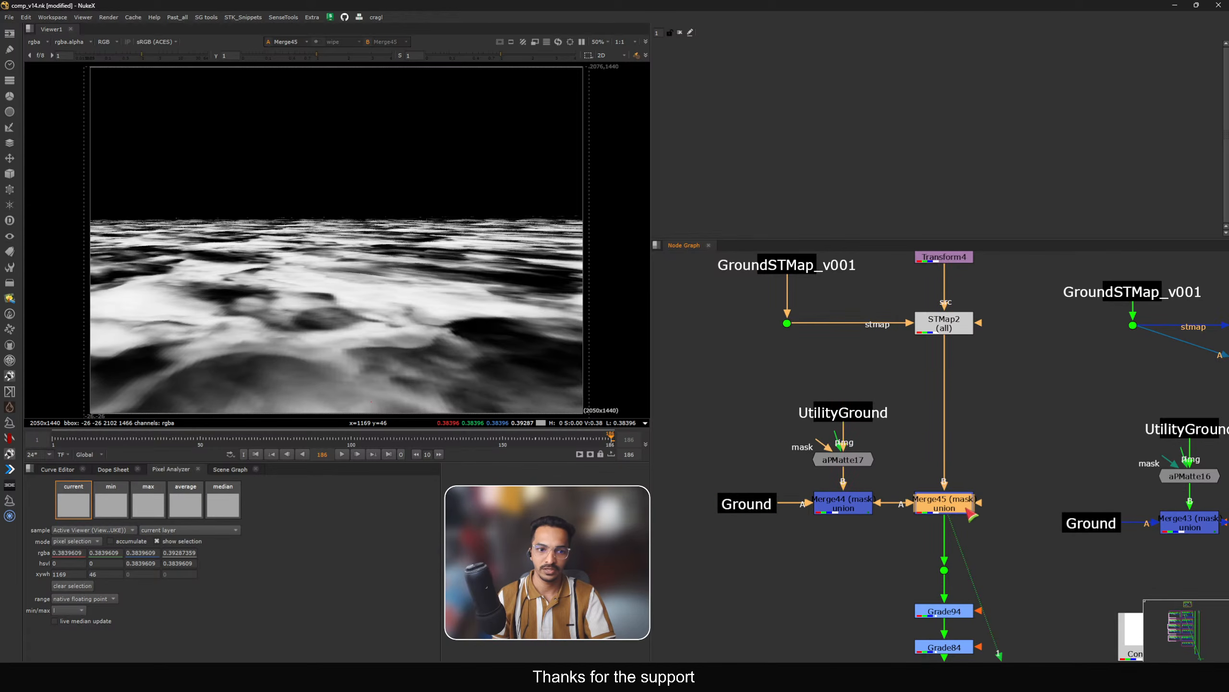
Step: View the alpha channel of Grade84 below the masked marble texture
{"action": "middle_click_drag", "start_coordinate": [960, 516], "coordinate": [947, 368]}
{"action": "left_click", "coordinate": [937, 494]}
{"action": "left_click", "coordinate": [939, 449]}
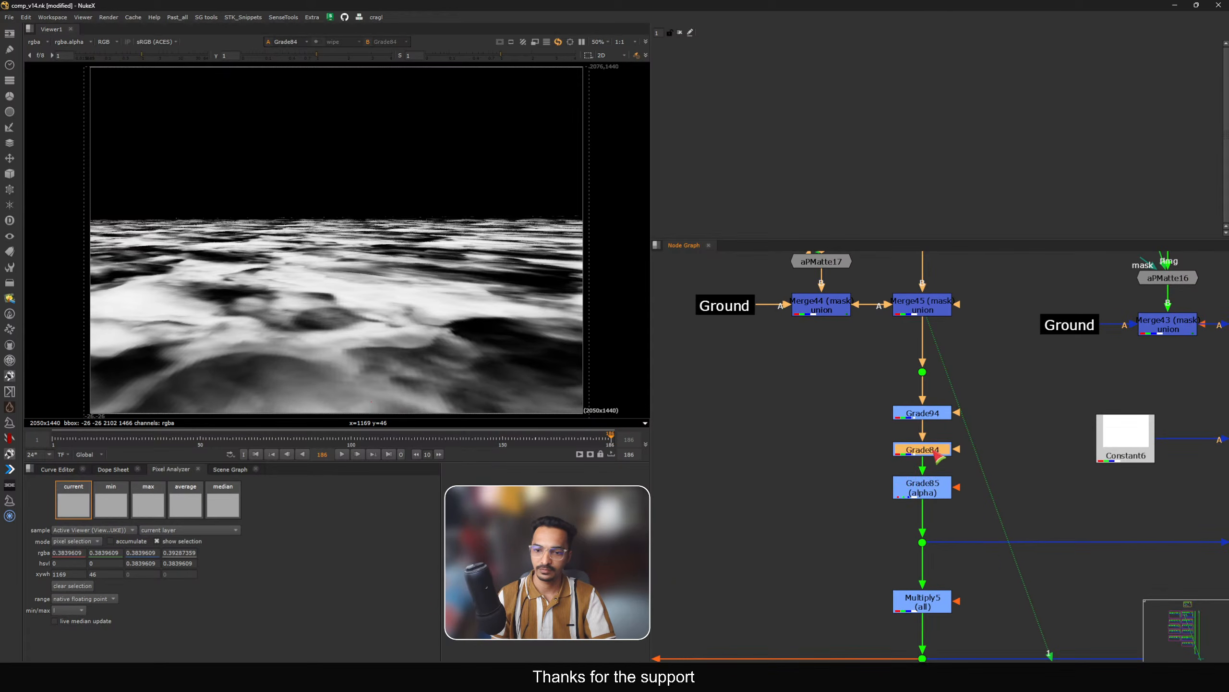
{"action": "key", "text": "1"}
{"action": "middle_click_drag", "start_coordinate": [971, 451], "coordinate": [978, 426]}
{"action": "key", "text": "a"}
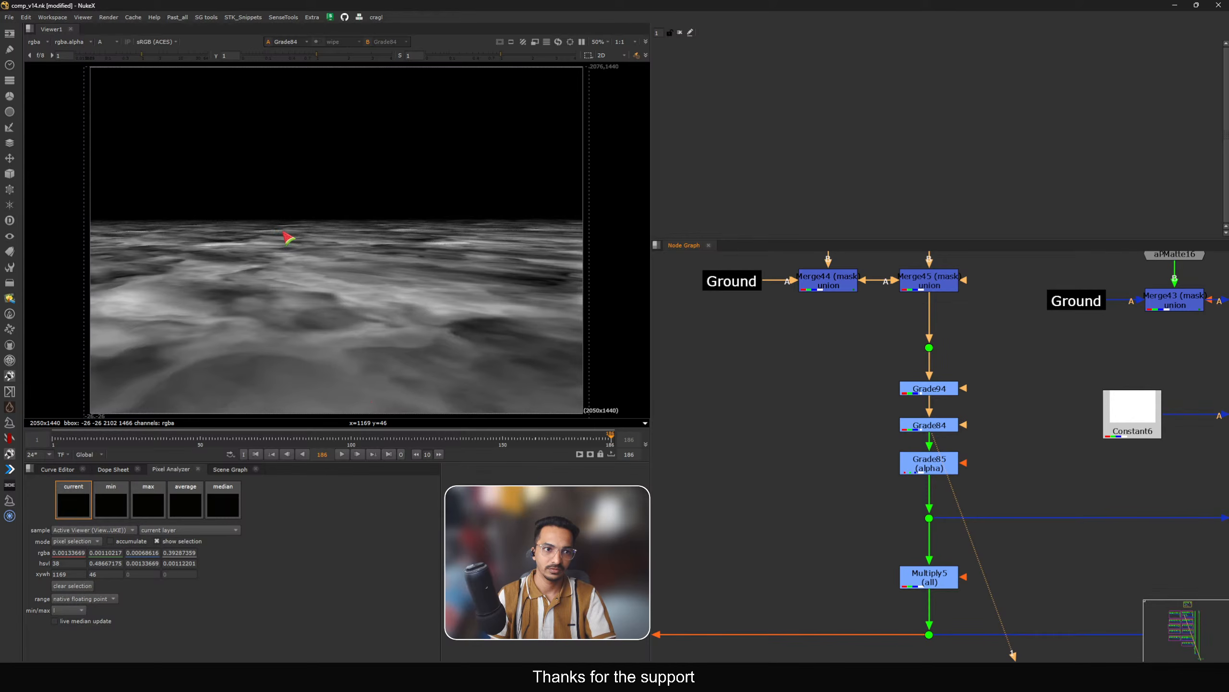
Step: View the alpha channel of Grade85 to examine the matte's increased contrast
{"action": "left_click", "coordinate": [932, 469]}
{"action": "key", "text": "1"}
{"action": "left_click", "coordinate": [972, 463]}
{"action": "middle_click_drag", "start_coordinate": [973, 463], "coordinate": [966, 461]}
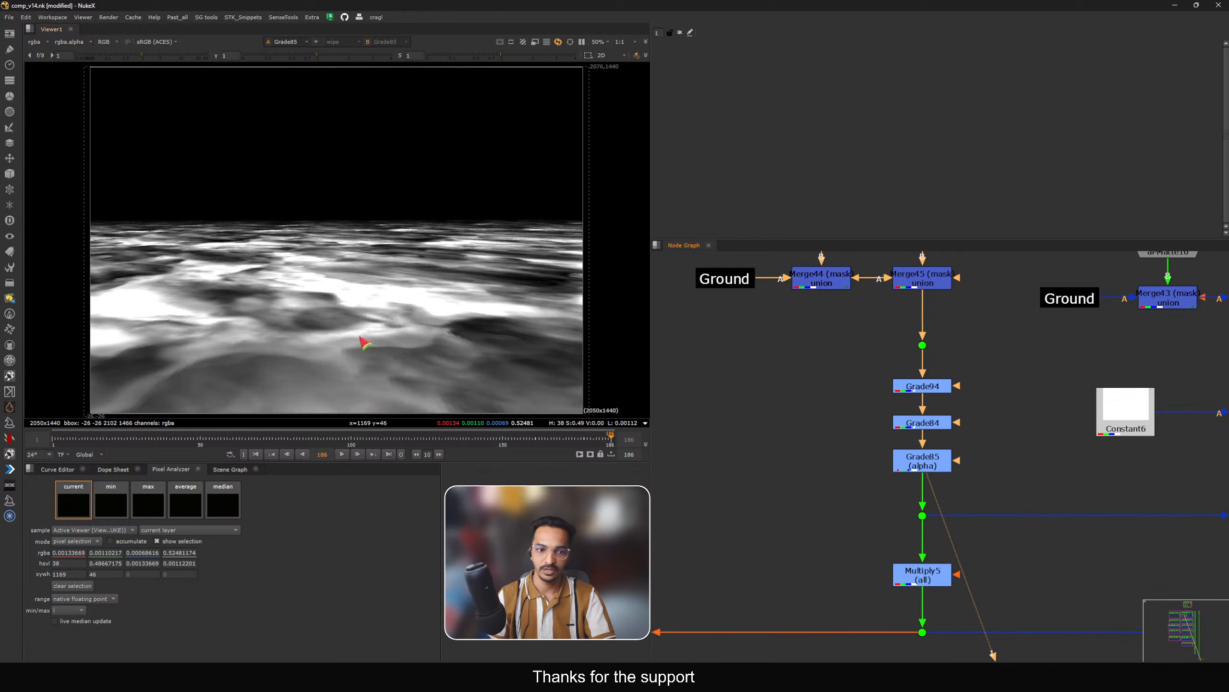
{"action": "key", "text": "a"}
{"action": "key", "text": "a"}
Step: Follow the marble branch to the main ground merges and view the Merge34 (over) output
{"action": "middle_click_drag", "start_coordinate": [959, 506], "coordinate": [949, 419]}
{"action": "scroll", "coordinate": [950, 420], "scroll_direction": "down", "scroll_amount": 5}
{"action": "middle_click_drag", "start_coordinate": [1090, 459], "coordinate": [670, 398]}
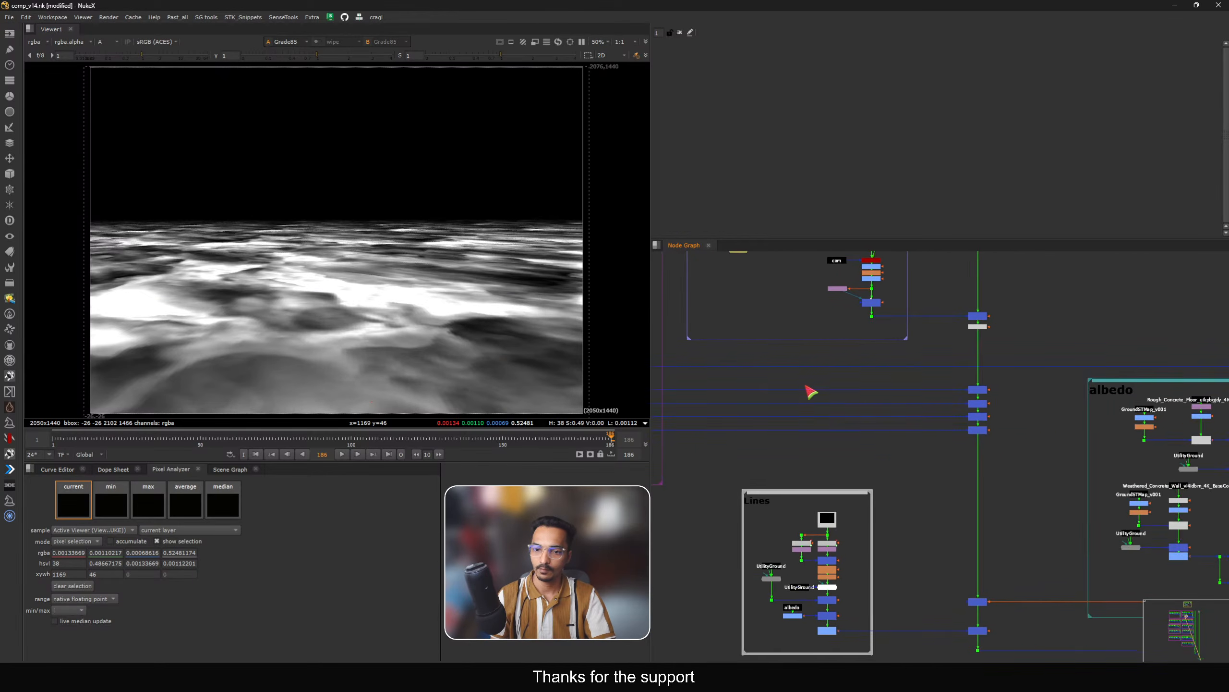
{"action": "mouse_move", "coordinate": [804, 384]}
{"action": "middle_mouse_down"}
{"action": "mouse_move", "coordinate": [1060, 389]}
{"action": "mouse_move", "coordinate": [799, 370]}
{"action": "middle_mouse_up"}
{"action": "scroll", "coordinate": [774, 393], "scroll_direction": "up", "scroll_amount": 7}
{"action": "left_click", "coordinate": [843, 383]}
{"action": "key", "text": "1"}
{"action": "left_click", "coordinate": [893, 363]}
{"action": "scroll", "coordinate": [886, 360], "scroll_direction": "down", "scroll_amount": 8}
{"action": "scroll", "coordinate": [1033, 373], "scroll_direction": "up", "scroll_amount": 10}
{"action": "left_click", "coordinate": [1056, 359]}
{"action": "key", "text": "1"}
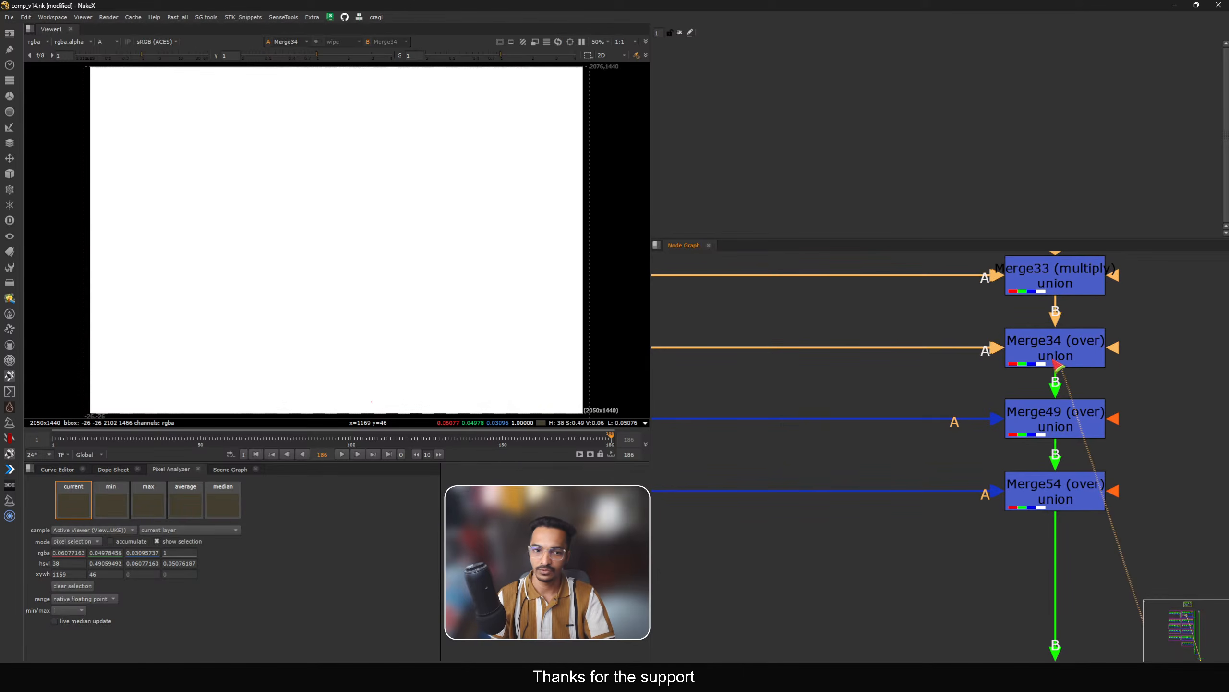
Step: Show Merge34 in full colour and raise the viewer gain to 10
{"action": "key", "text": "a"}
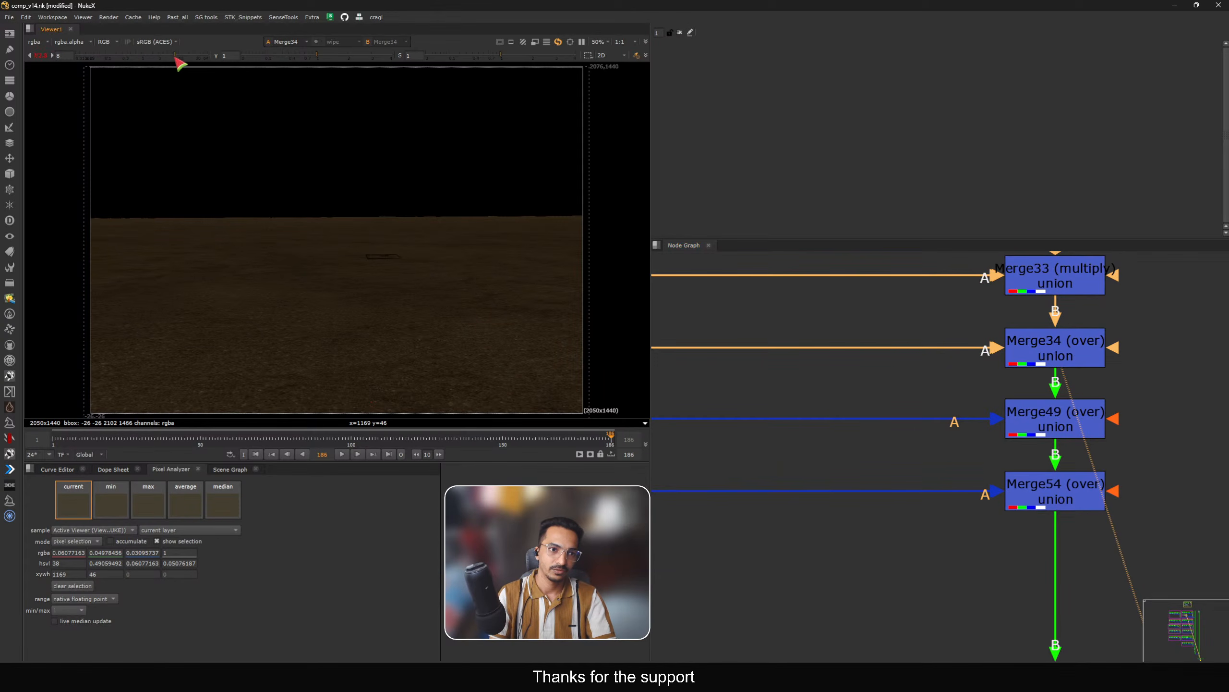
{"action": "left_click", "coordinate": [1039, 351]}
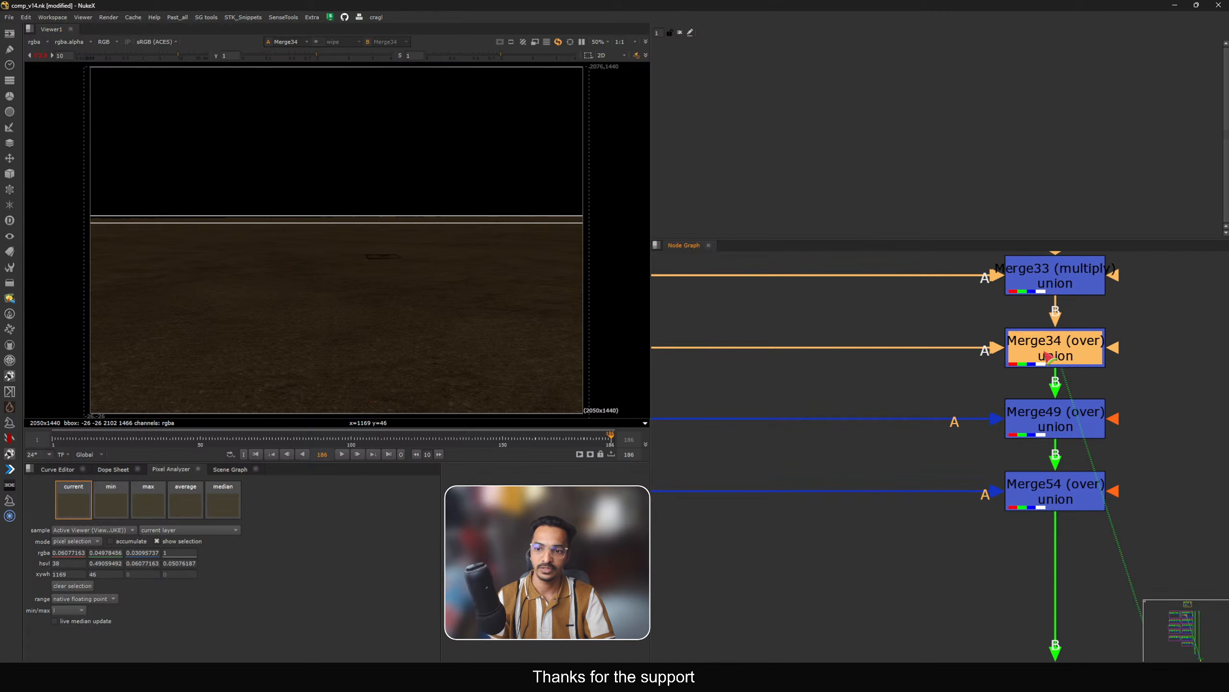
{"action": "key", "text": "1"}
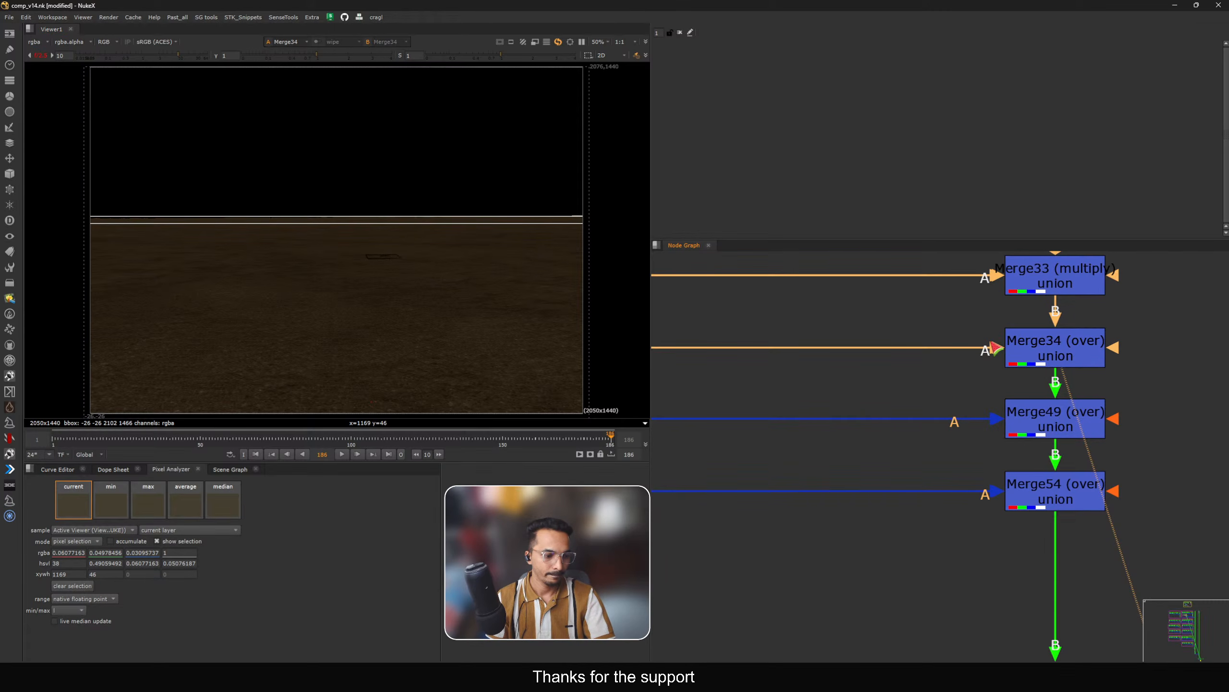
{"action": "scroll", "coordinate": [971, 367], "scroll_direction": "down", "scroll_amount": 10}
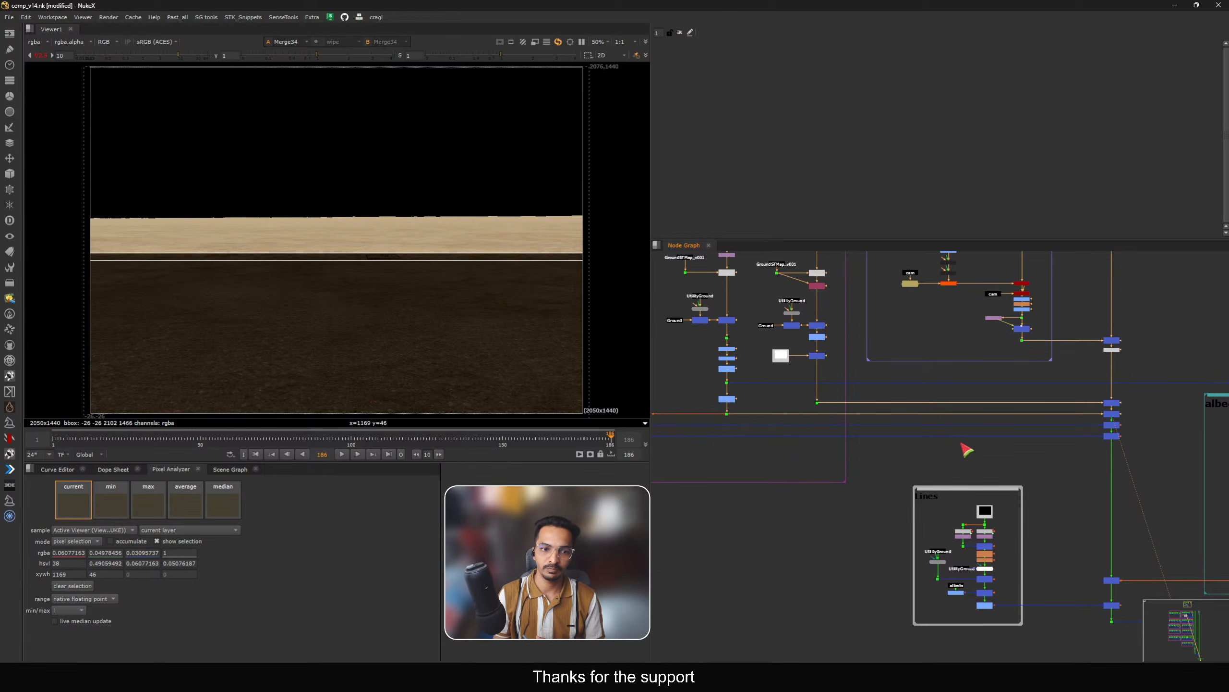
Step: Toggle Merge34 off and on to compare the ground with and without this texture layer
{"action": "scroll", "coordinate": [1085, 401], "scroll_direction": "up", "scroll_amount": 6}
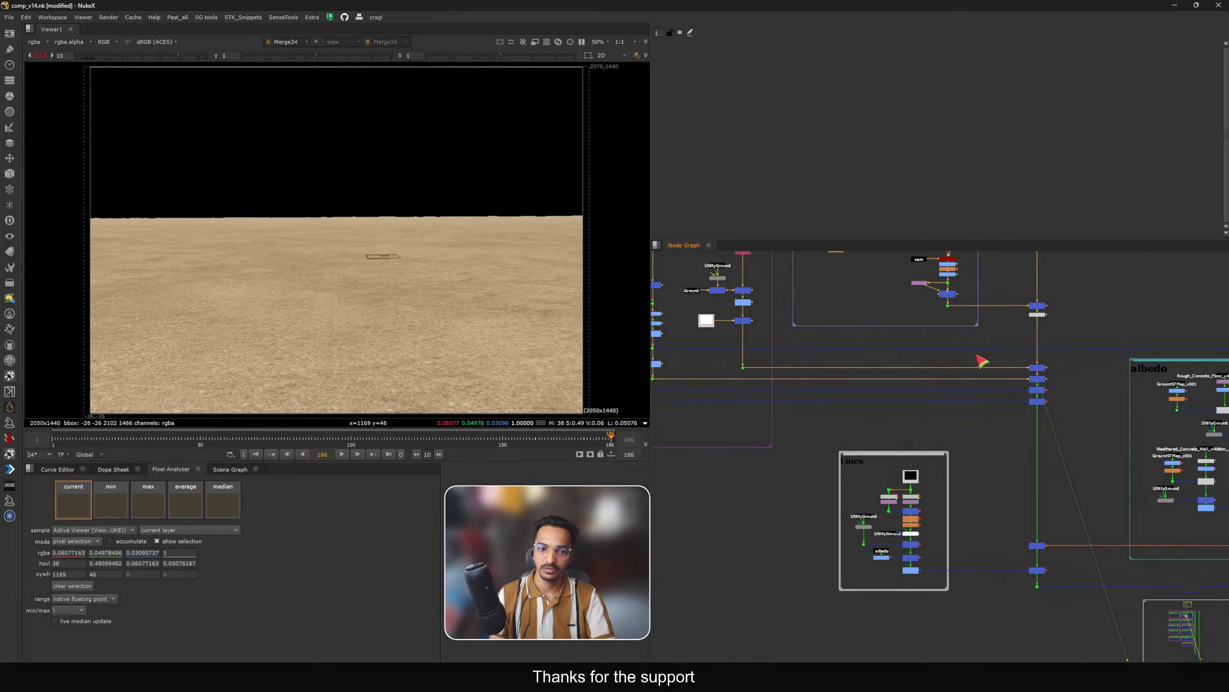
{"action": "scroll", "coordinate": [1041, 372], "scroll_direction": "up", "scroll_amount": 2}
{"action": "left_click", "coordinate": [1083, 372]}
{"action": "key", "text": "d"}
{"action": "key", "text": "d"}
{"action": "key", "text": "d"}
{"action": "key", "text": "d"}
{"action": "key", "text": "d"}
{"action": "key", "text": "d"}
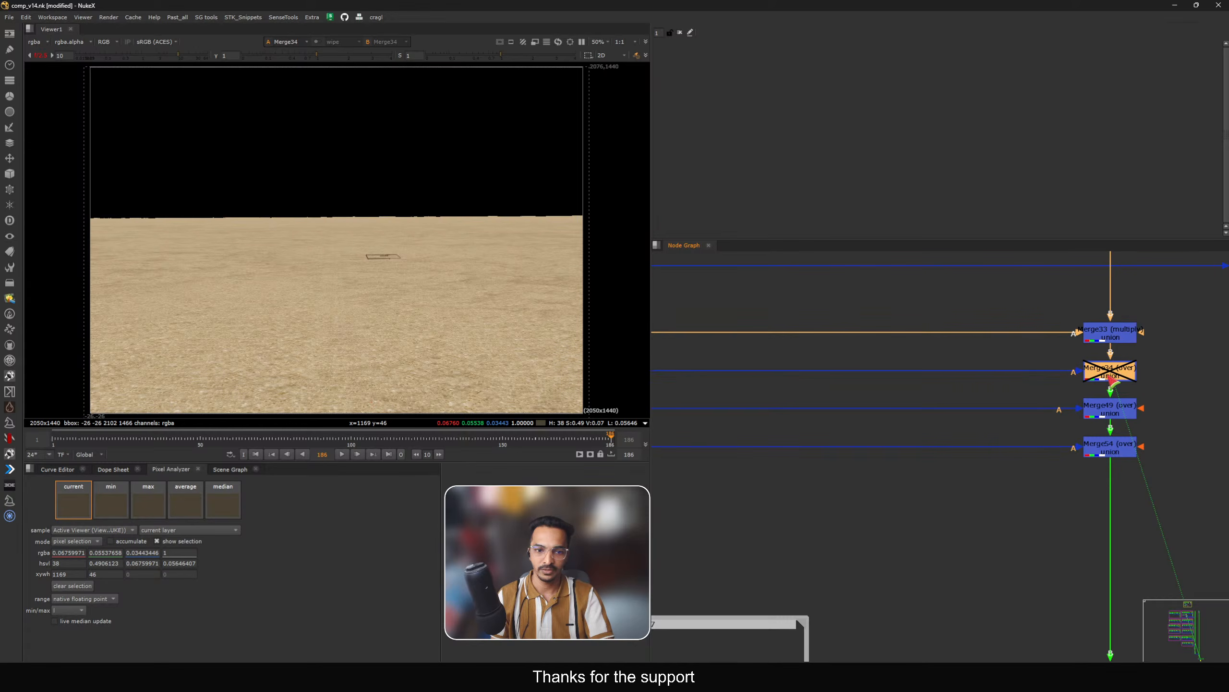
Step: View the Merge49 (over) output and bring the connected ground texture branches into frame
{"action": "left_click", "coordinate": [1107, 412]}
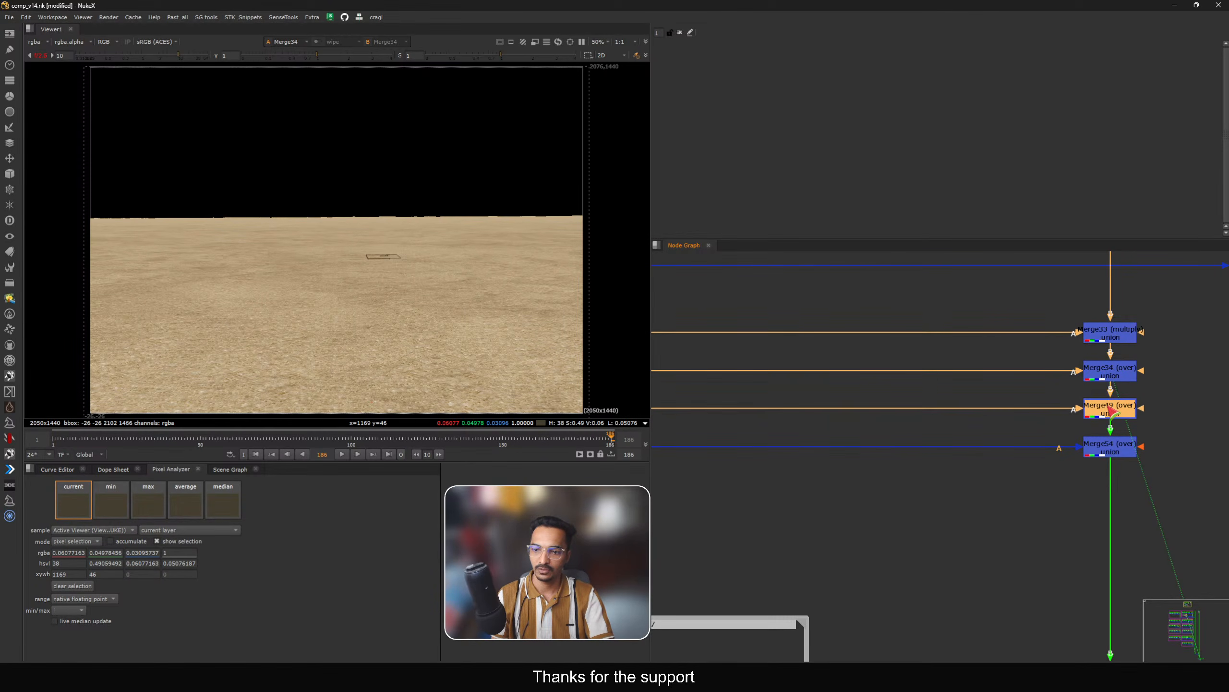
{"action": "key", "text": "1"}
{"action": "scroll", "coordinate": [1026, 411], "scroll_direction": "down", "scroll_amount": 6}
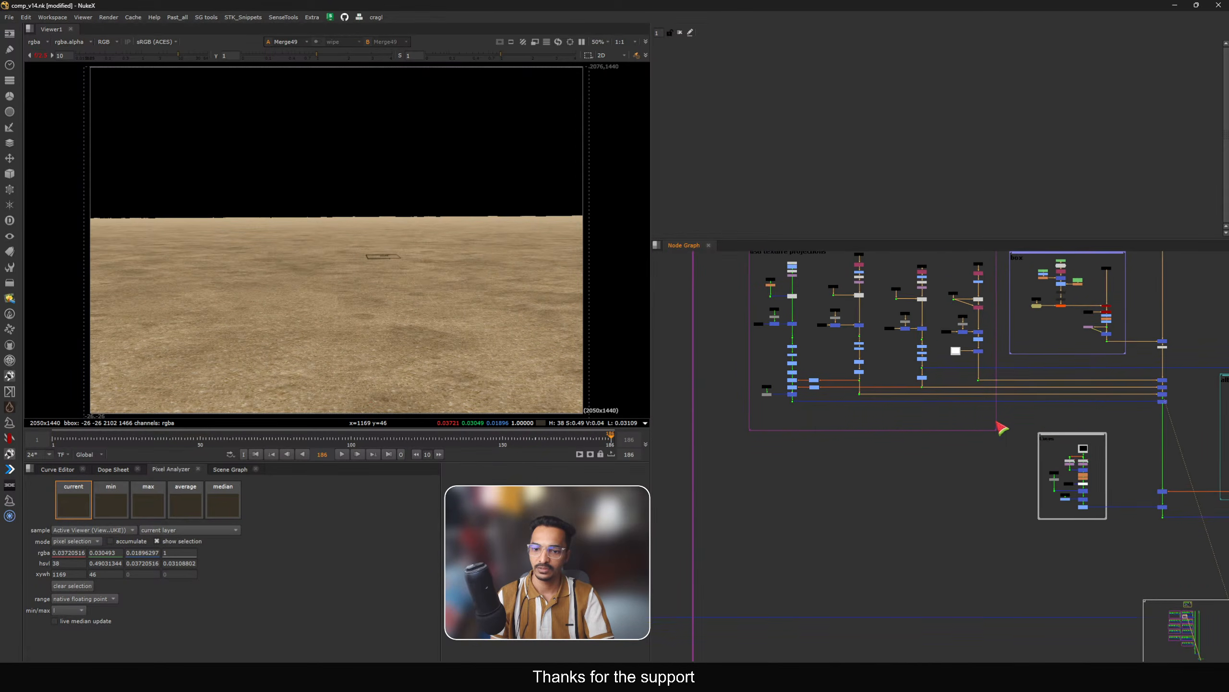
Step: Trace the Merge49 input back to the Soil_Ground displacement branch and view its STMap3 output
{"action": "scroll", "coordinate": [920, 404], "scroll_direction": "up", "scroll_amount": 4}
{"action": "scroll", "coordinate": [963, 407], "scroll_direction": "down", "scroll_amount": 5}
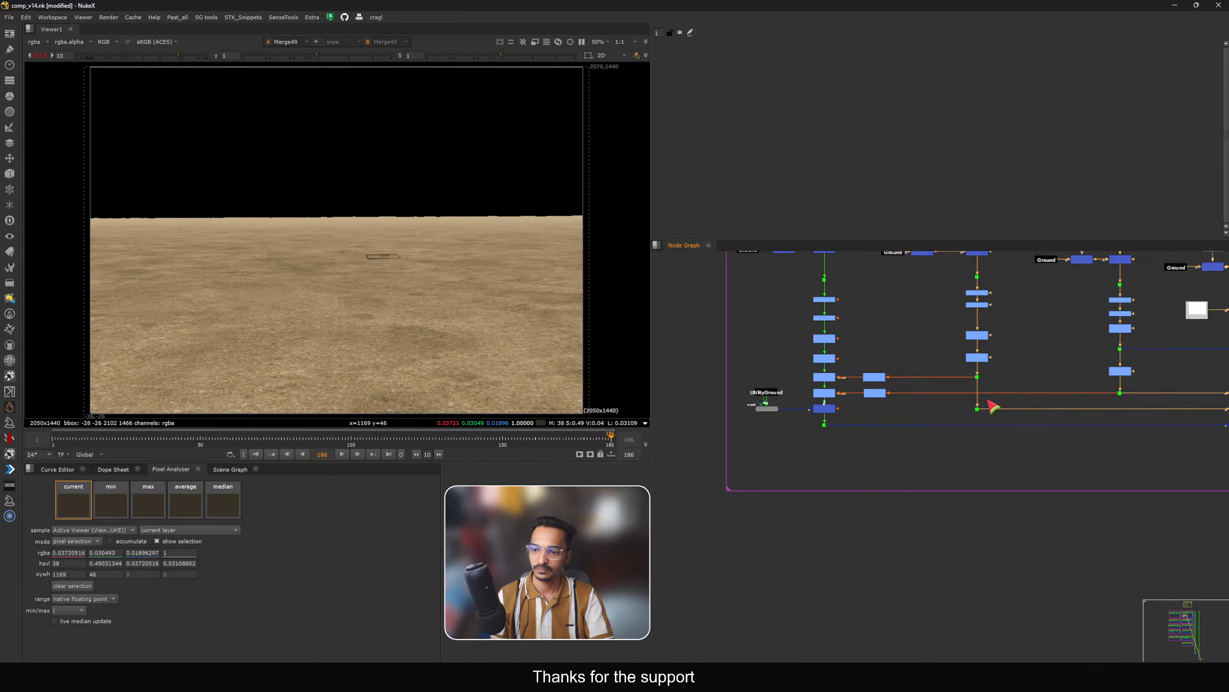
{"action": "middle_click_drag", "start_coordinate": [741, 412], "coordinate": [840, 413]}
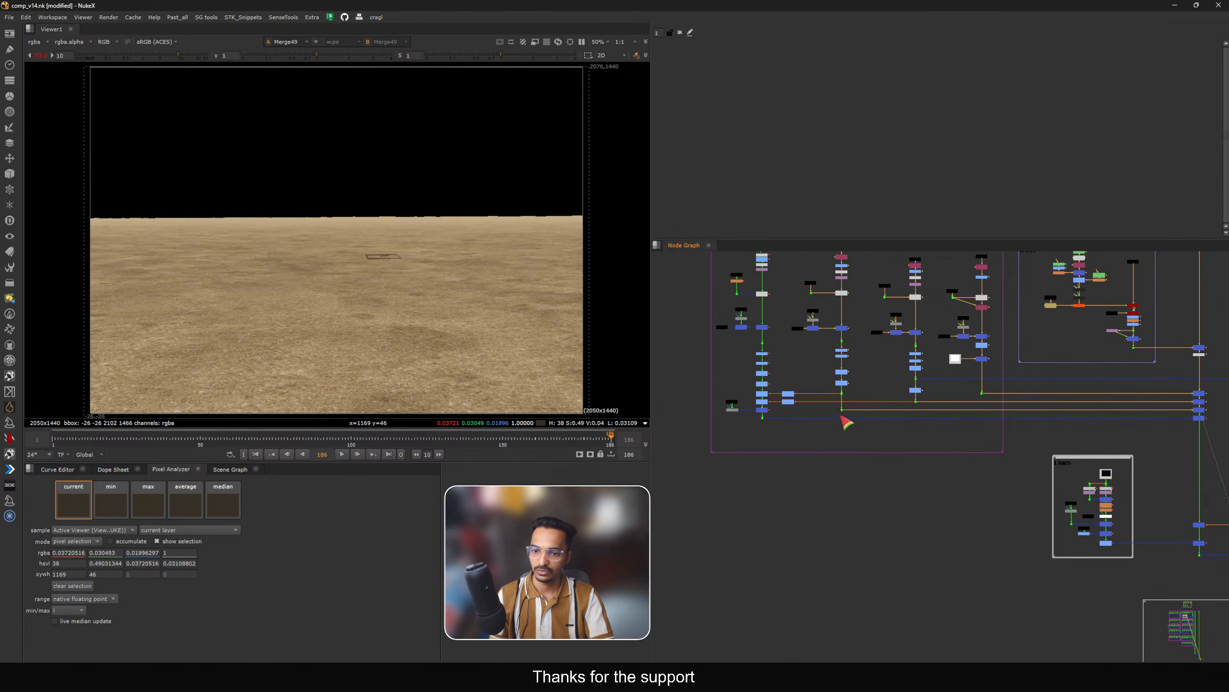
{"action": "scroll", "coordinate": [836, 413], "scroll_direction": "up", "scroll_amount": 5}
{"action": "left_click", "coordinate": [851, 410]}
{"action": "key", "text": "1"}
{"action": "middle_click_drag", "start_coordinate": [862, 321], "coordinate": [921, 403]}
{"action": "middle_click_drag", "start_coordinate": [912, 261], "coordinate": [942, 420]}
{"action": "middle_click_drag", "start_coordinate": [950, 299], "coordinate": [941, 392]}
{"action": "left_click", "coordinate": [931, 446]}
{"action": "key", "text": "1"}
{"action": "middle_click_drag", "start_coordinate": [814, 349], "coordinate": [828, 309]}
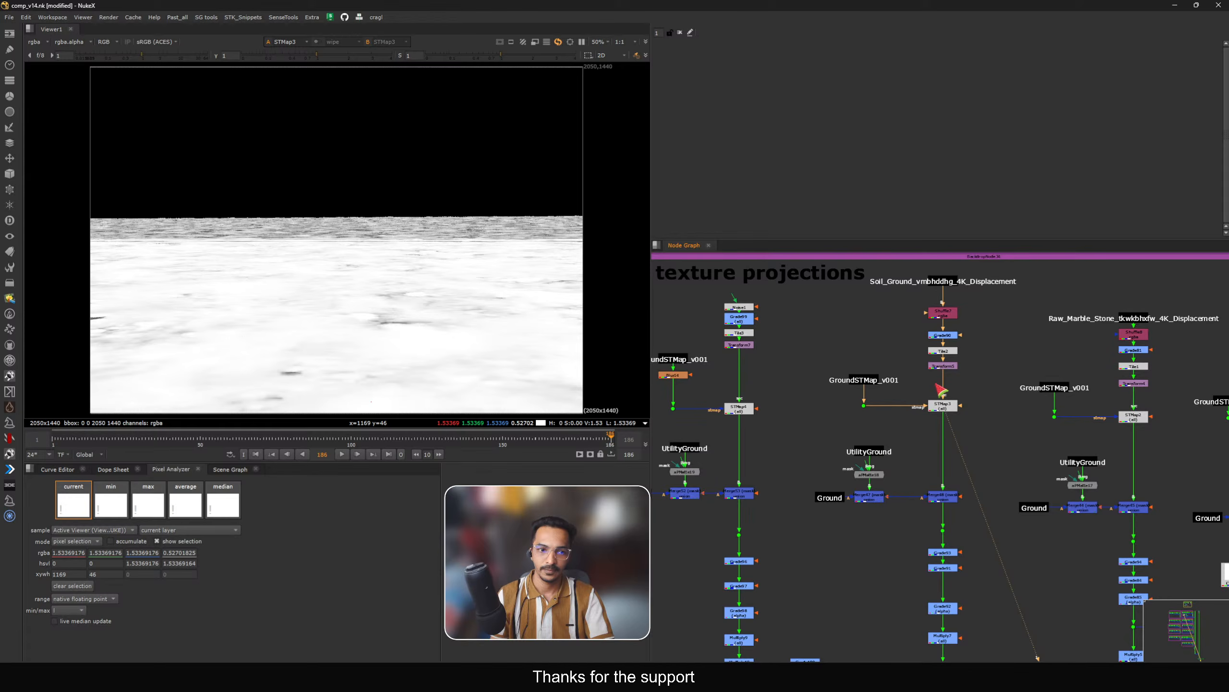
Step: View the soil displacement texture through Shuffle7, Grade90 and the tiled Transform5, ending on its STMap3 ground projection
{"action": "middle_click_drag", "start_coordinate": [926, 462], "coordinate": [929, 494]}
{"action": "key", "text": "1"}
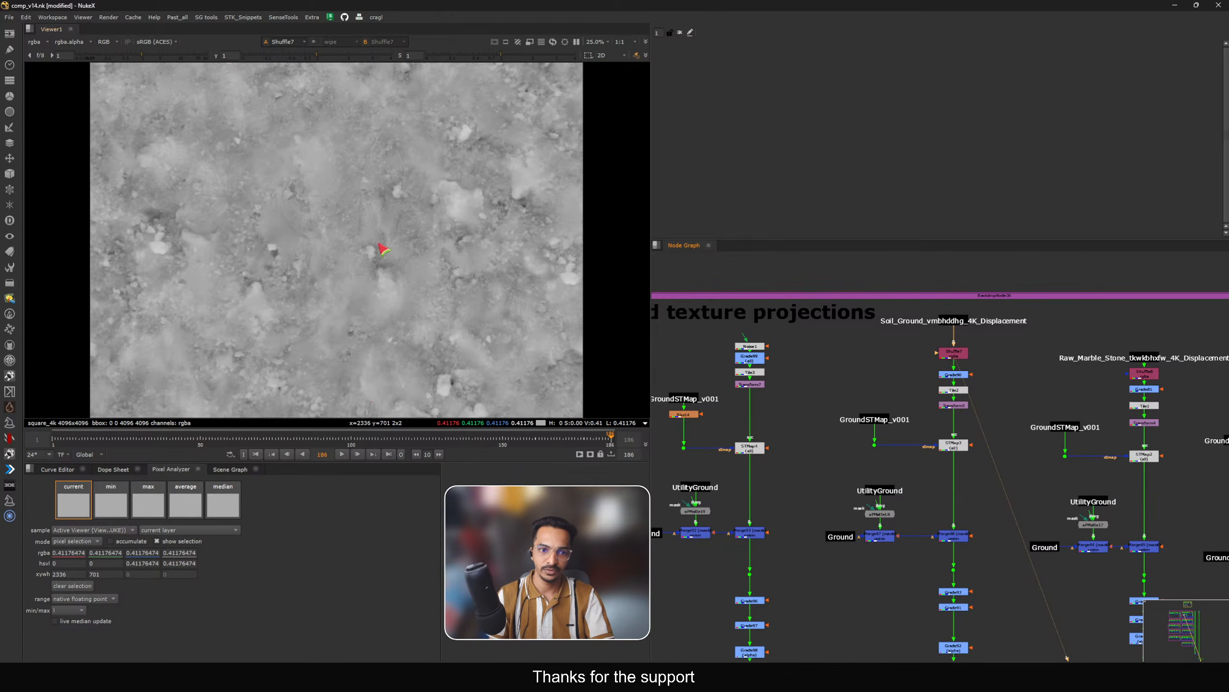
{"action": "key", "text": "1"}
{"action": "scroll", "coordinate": [949, 394], "scroll_direction": "up", "scroll_amount": 3}
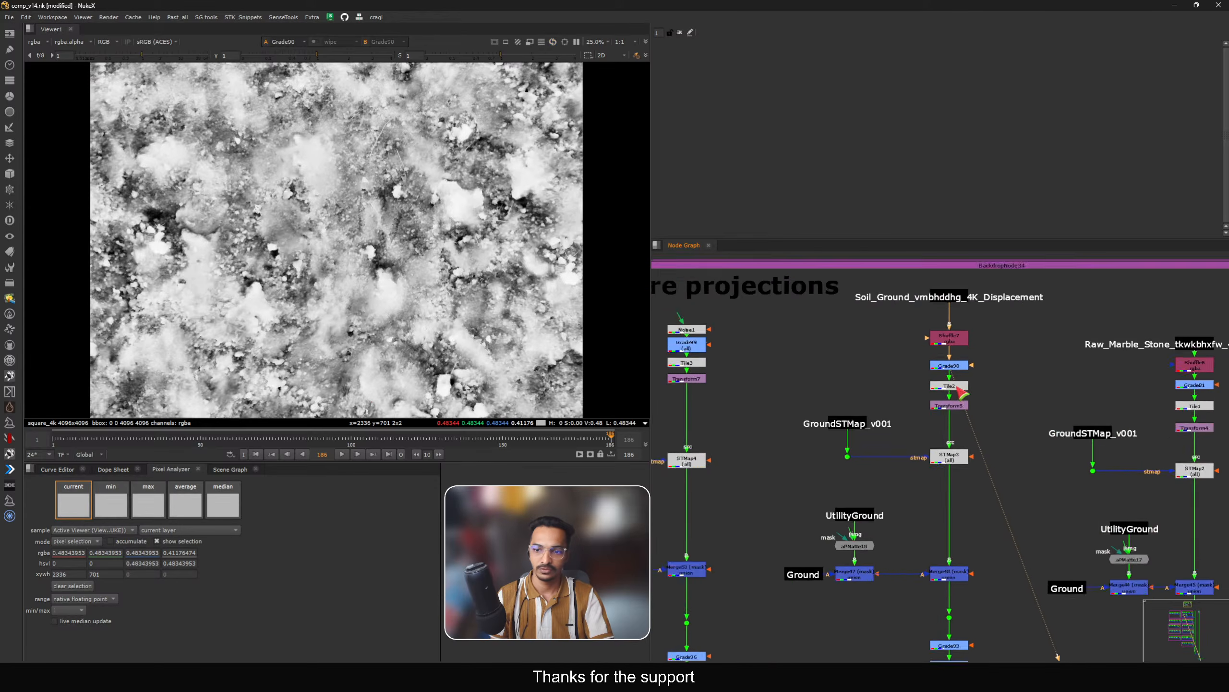
{"action": "key", "text": "1"}
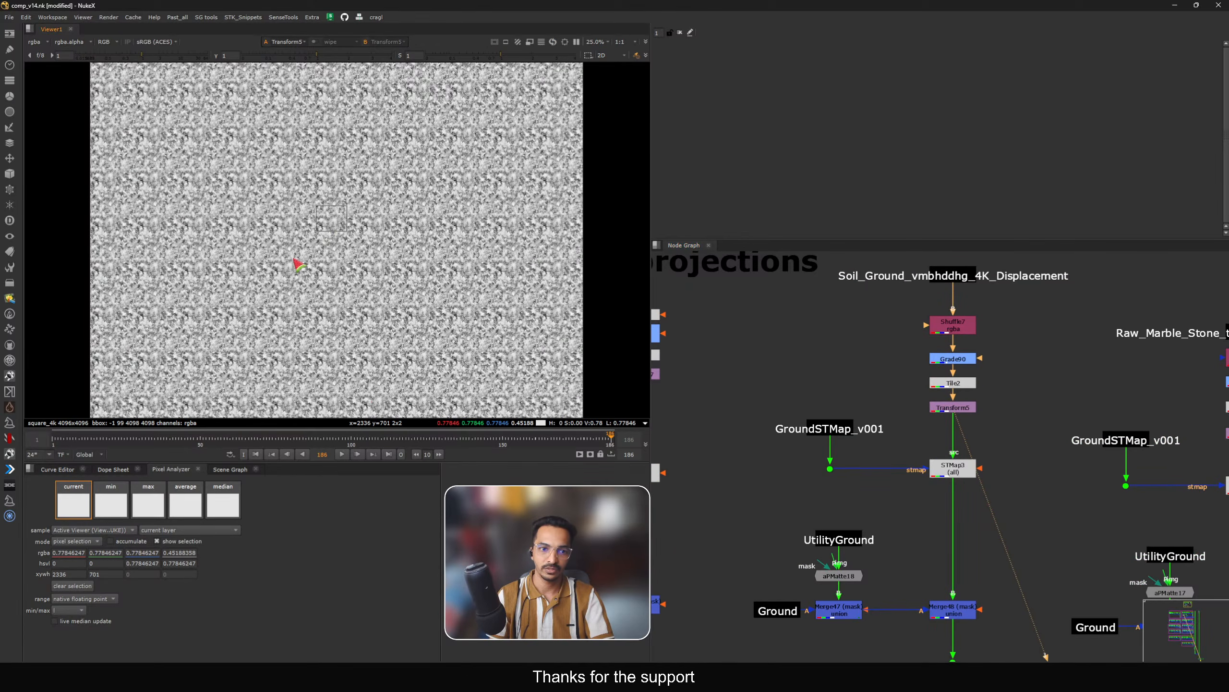
{"action": "middle_click_drag", "start_coordinate": [939, 487], "coordinate": [944, 445]}
{"action": "left_click_drag", "start_coordinate": [1016, 395], "coordinate": [889, 481]}
{"action": "key", "text": "1"}
{"action": "middle_click_drag", "start_coordinate": [938, 491], "coordinate": [938, 353]}
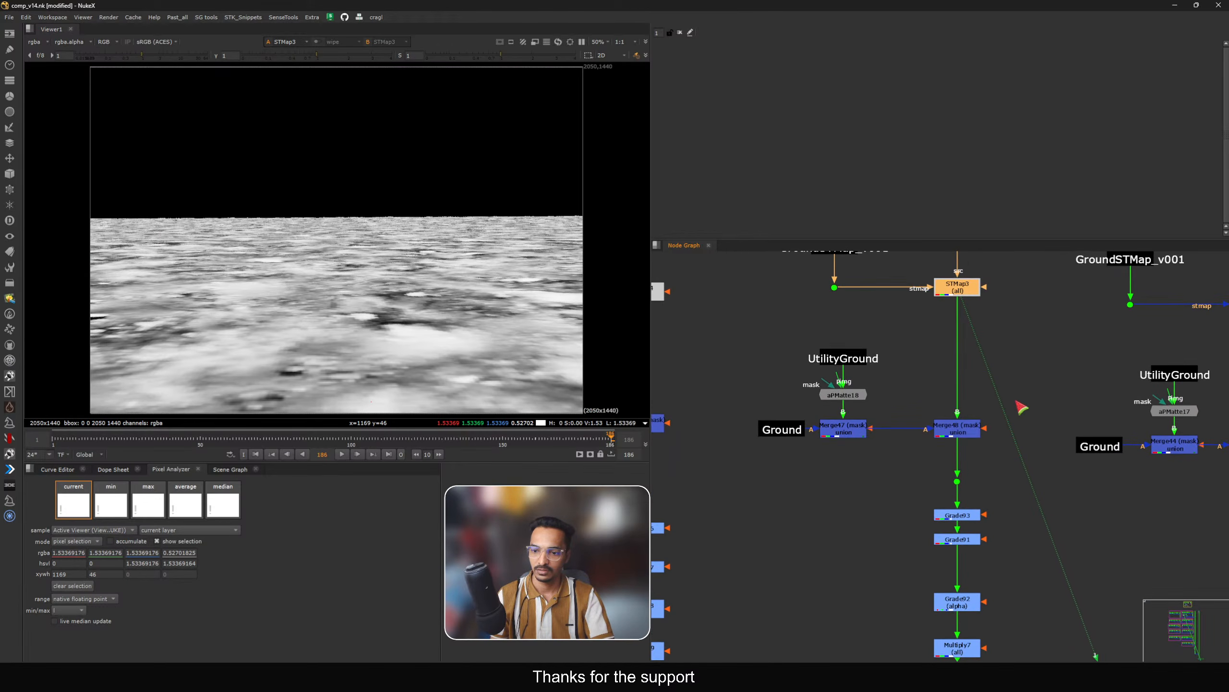
Step: View the soil displacement branch after the Merge48 ground mask and at the graded Multiply7 output
{"action": "left_click", "coordinate": [958, 428]}
{"action": "key", "text": "1"}
{"action": "middle_click_drag", "start_coordinate": [952, 577], "coordinate": [962, 426]}
{"action": "left_click", "coordinate": [968, 496]}
{"action": "key", "text": "1"}
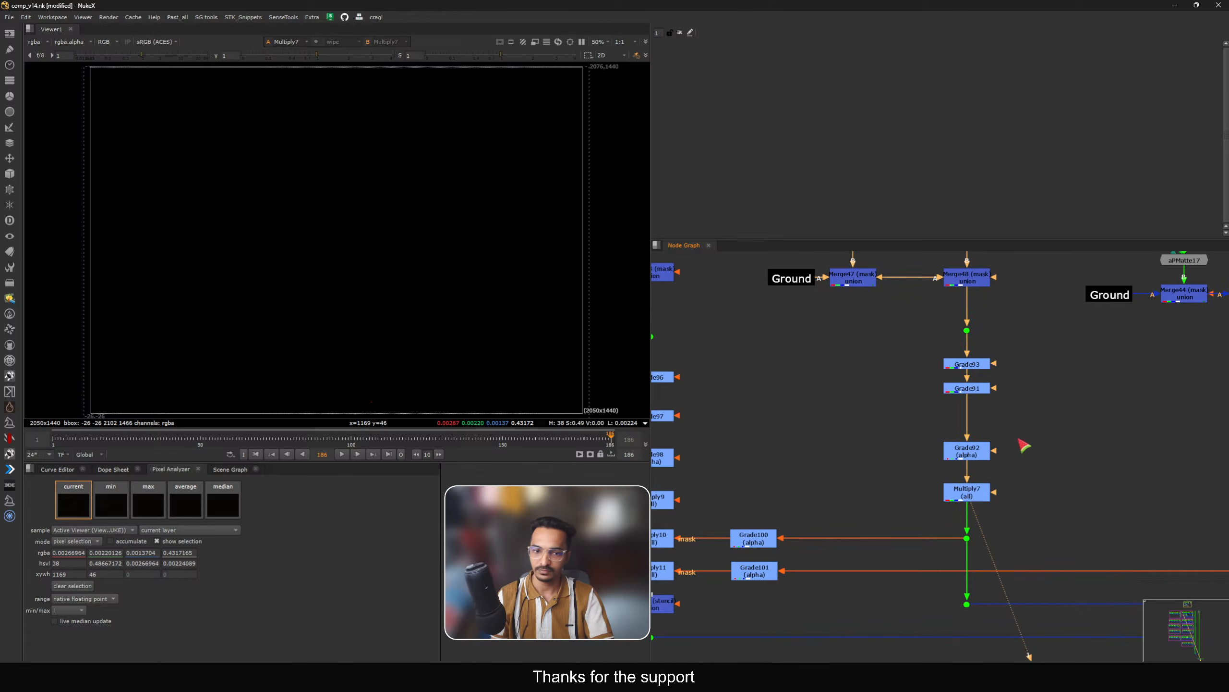
Step: Return to the main ground merges, view Merge34 and Merge49, and raise the viewer gain to 10
{"action": "scroll", "coordinate": [1021, 448], "scroll_direction": "down", "scroll_amount": 6}
{"action": "scroll", "coordinate": [976, 453], "scroll_direction": "up", "scroll_amount": 6}
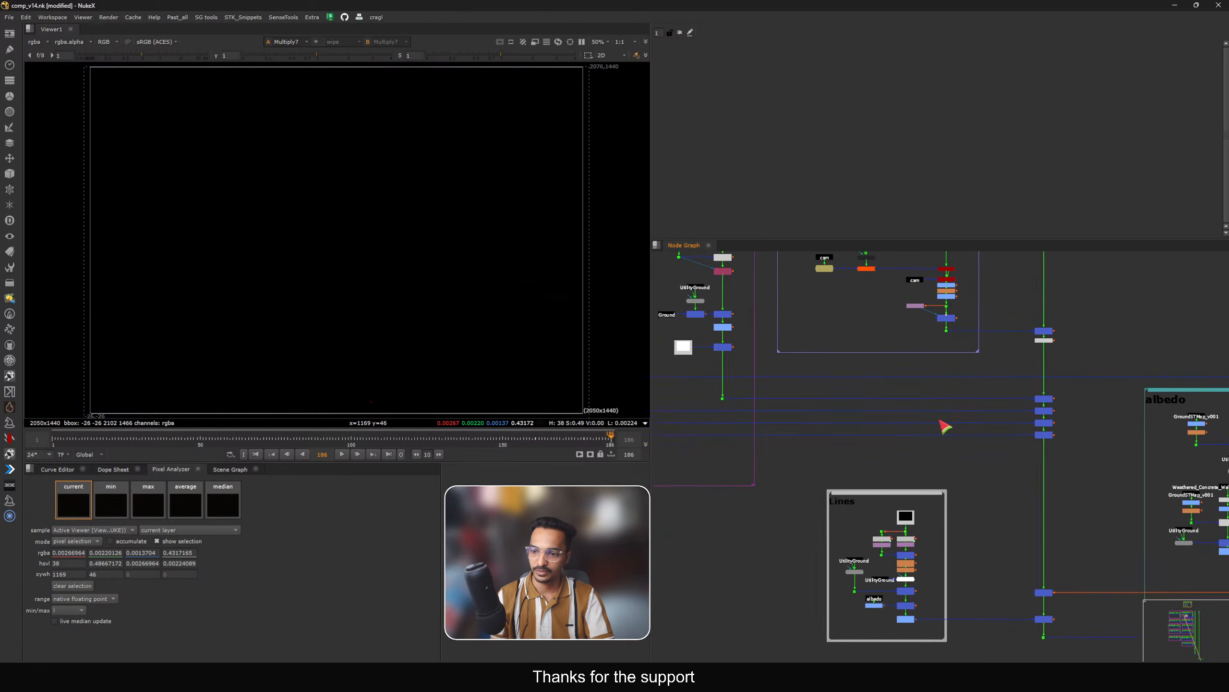
{"action": "left_click", "coordinate": [987, 390]}
{"action": "key", "text": "1"}
{"action": "left_click", "coordinate": [991, 421]}
{"action": "key", "text": "1"}
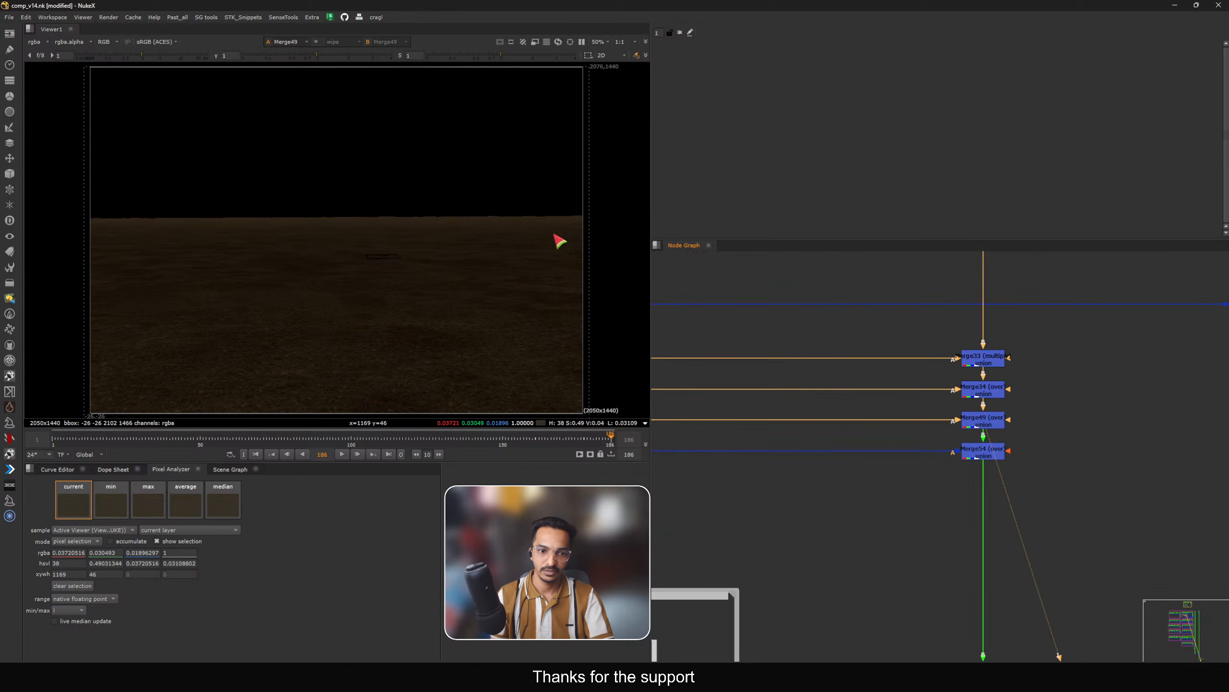
{"action": "left_click", "coordinate": [180, 56]}
Step: Compare the Merge34 and Merge49 outputs and toggle Merge49 off and on to judge the soil displacement layer
{"action": "left_click", "coordinate": [986, 393]}
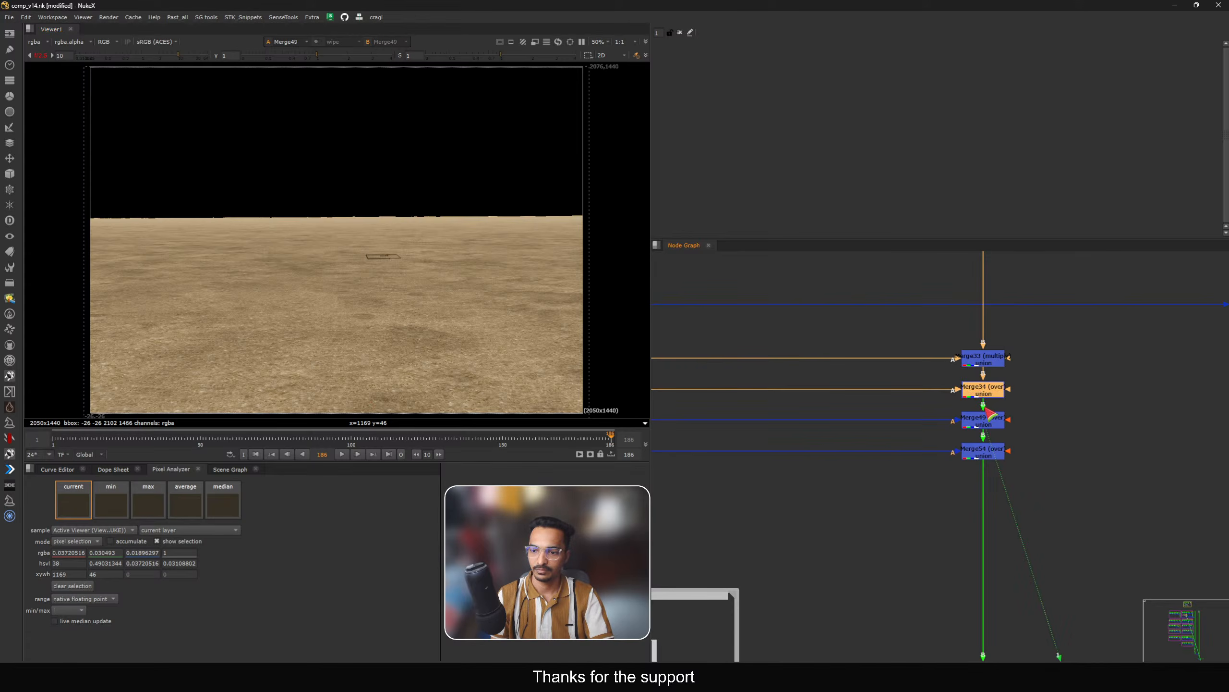
{"action": "key", "text": "1"}
{"action": "left_click", "coordinate": [988, 419]}
{"action": "key", "text": "1"}
{"action": "left_click", "coordinate": [989, 420]}
{"action": "key", "text": "d"}
{"action": "key", "text": "d"}
Step: View Merge54 (over) and toggle it off and on to compare the ground with and without its layer
{"action": "left_click", "coordinate": [990, 450]}
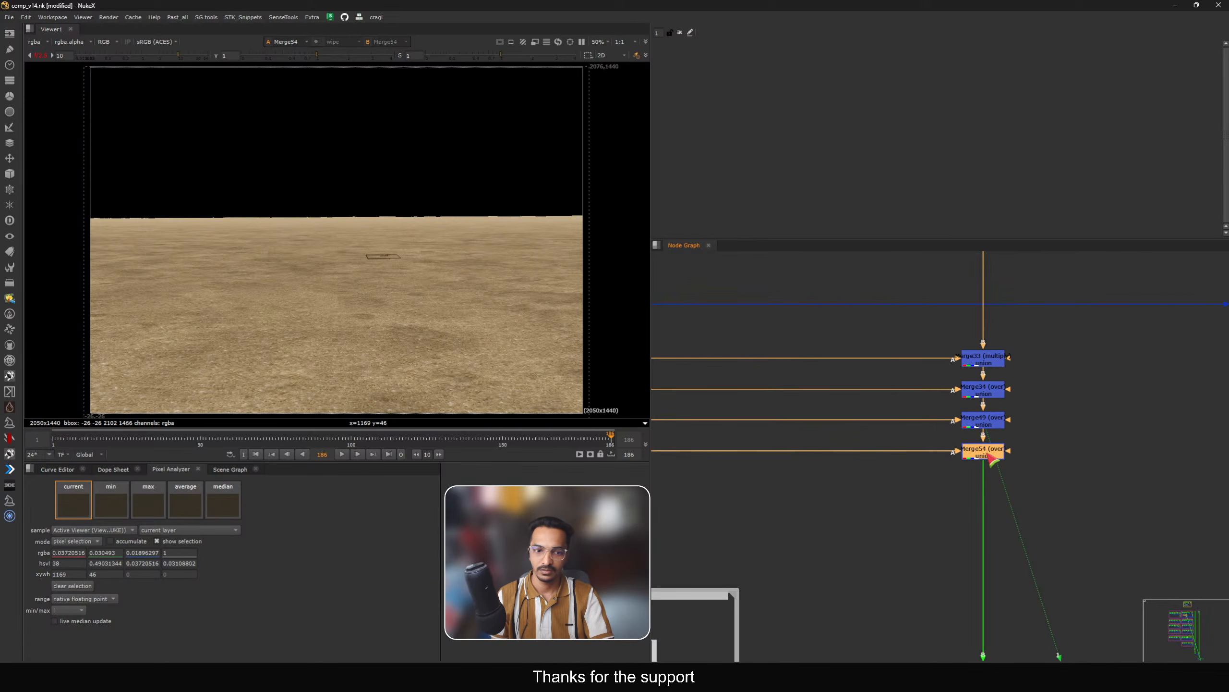
{"action": "key", "text": "1"}
{"action": "scroll", "coordinate": [986, 425], "scroll_direction": "down", "scroll_amount": 3}
{"action": "middle_click_drag", "start_coordinate": [888, 442], "coordinate": [975, 425]}
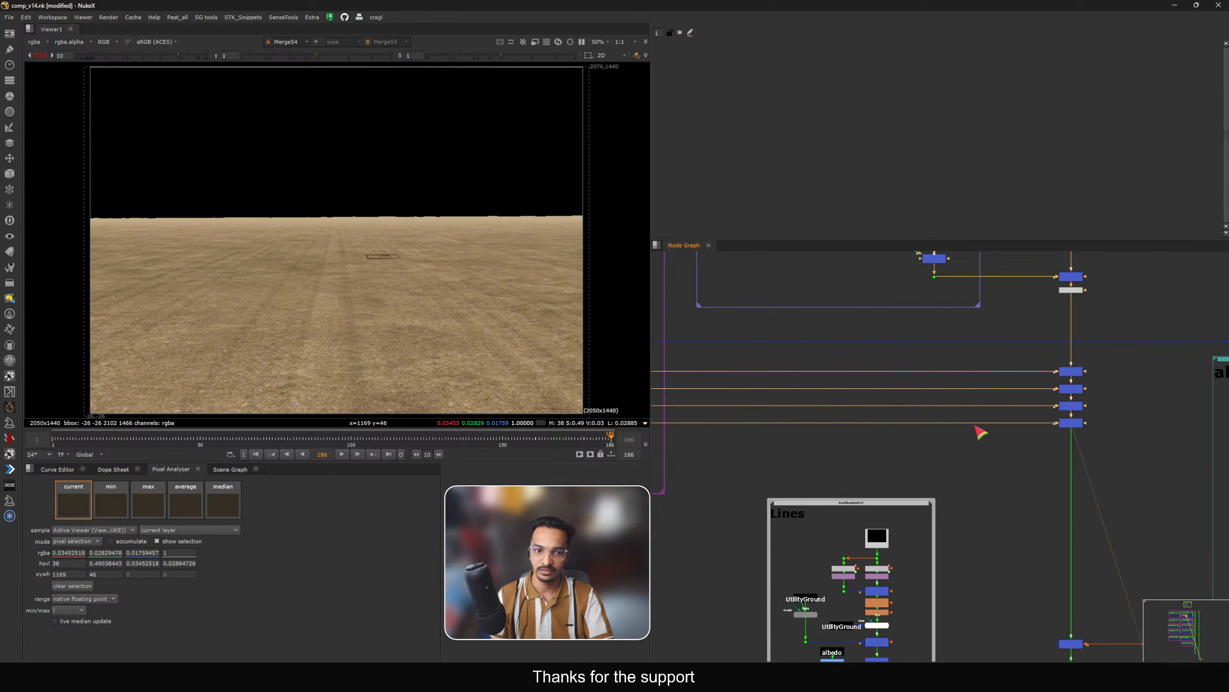
{"action": "left_click", "coordinate": [1070, 423]}
{"action": "key", "text": "d"}
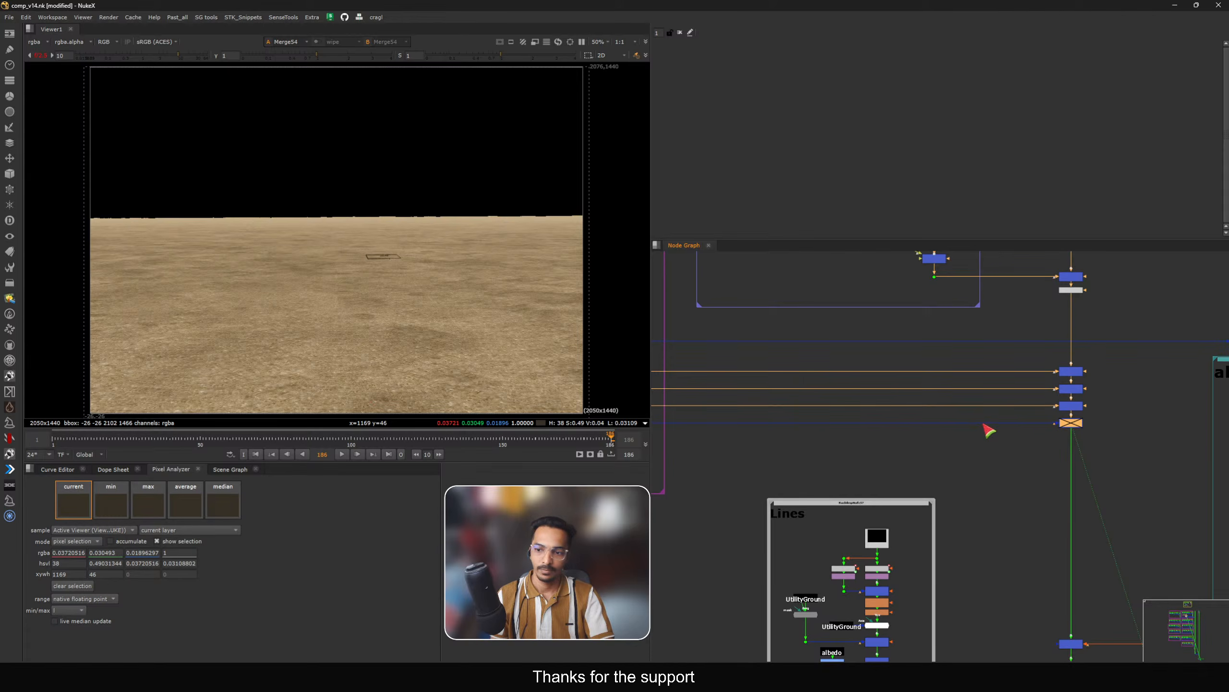
{"action": "key", "text": "d"}
Step: Follow the Merge54 input back to the noise branch, view Noise1, and reset the viewer gain to 1
{"action": "scroll", "coordinate": [984, 425], "scroll_direction": "down", "scroll_amount": 6}
{"action": "middle_click_drag", "start_coordinate": [863, 429], "coordinate": [961, 424]}
{"action": "scroll", "coordinate": [990, 410], "scroll_direction": "up", "scroll_amount": 5}
{"action": "middle_click_drag", "start_coordinate": [1001, 341], "coordinate": [1028, 417]}
{"action": "scroll", "coordinate": [1026, 366], "scroll_direction": "up", "scroll_amount": 4}
{"action": "left_click", "coordinate": [993, 340]}
{"action": "key", "text": "1"}
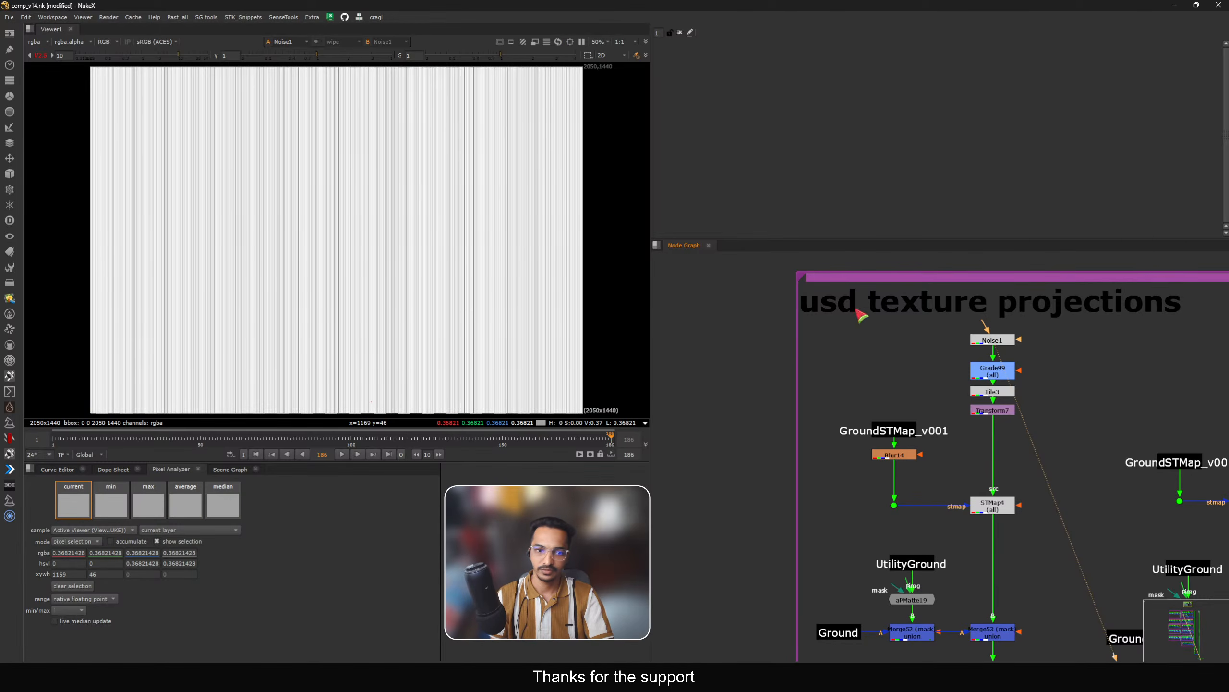
{"action": "left_click", "coordinate": [145, 55], "text": "ctrl"}
{"action": "middle_click_drag", "start_coordinate": [1086, 356], "coordinate": [1034, 362]}
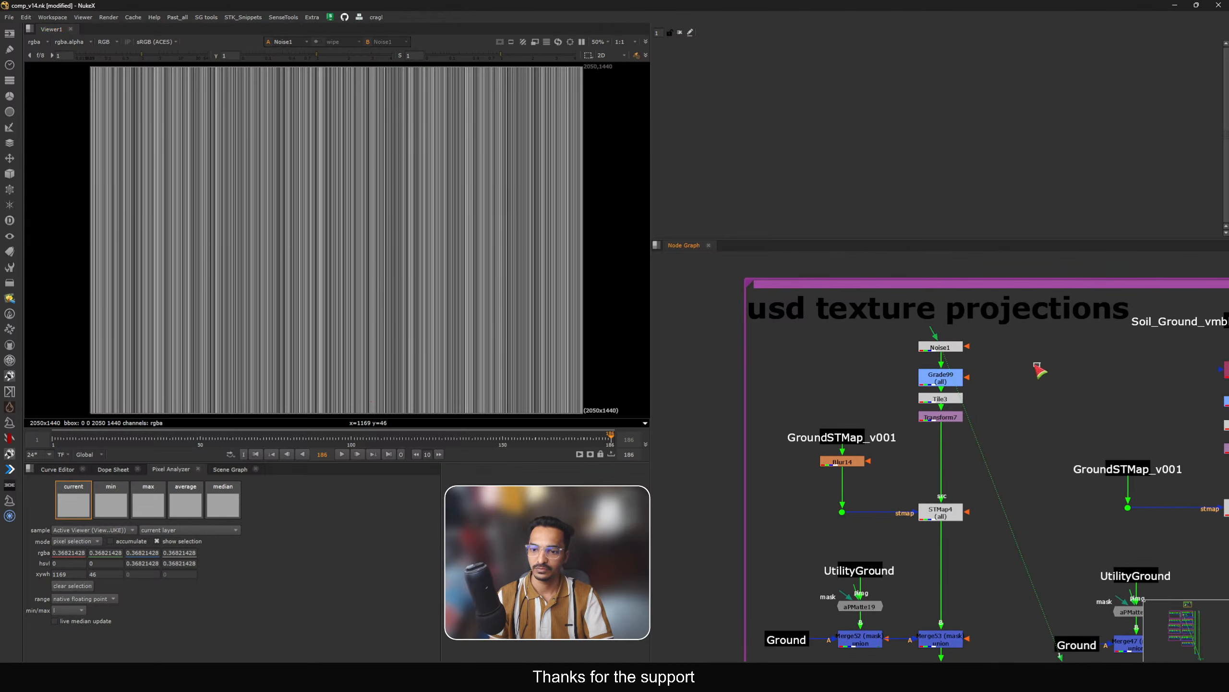
Step: Add a new Noise node beside the Noise1 branch and view its output
{"action": "left_click", "coordinate": [1035, 356]}
{"action": "key", "text": "Tab"}
{"action": "type", "text": "noise"}
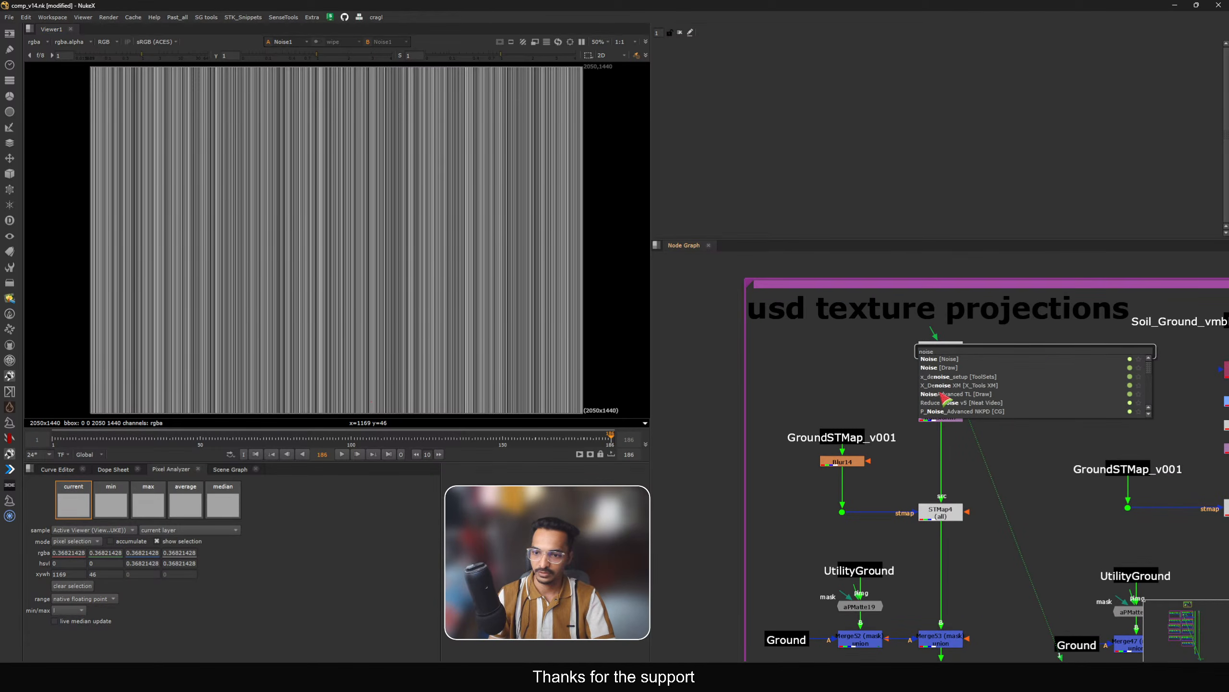
{"action": "key", "text": "Return"}
{"action": "key", "text": "1"}
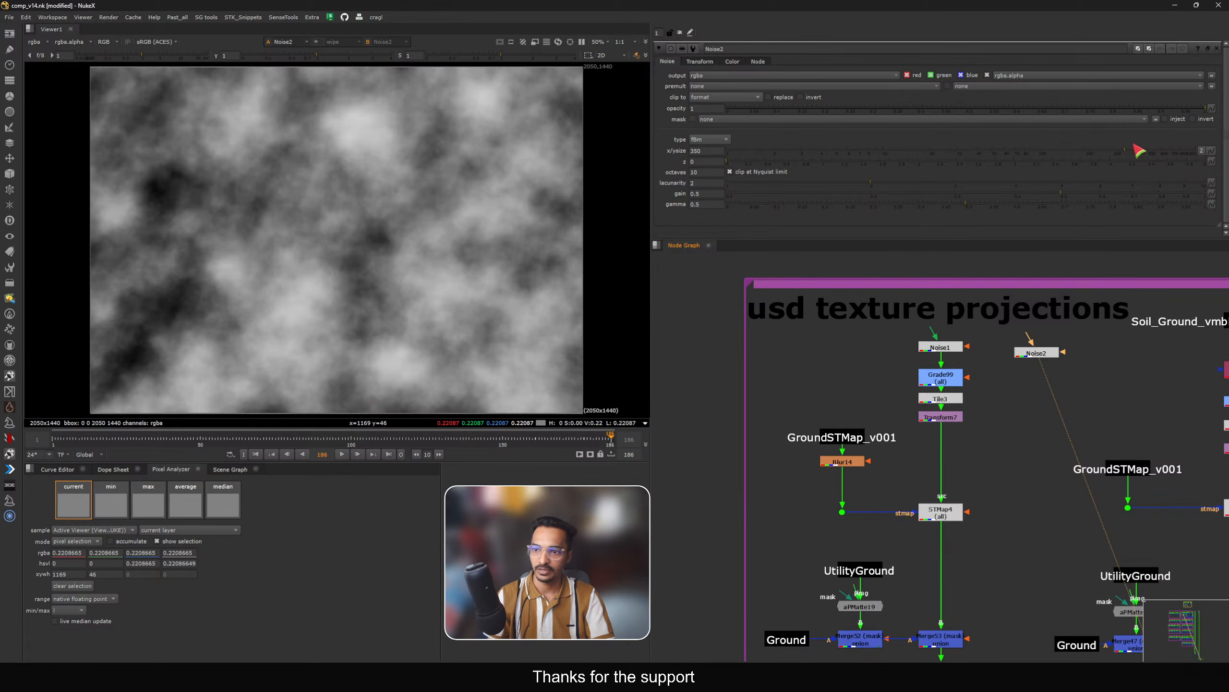
{"action": "key", "text": "Return"}
Step: Stretch the Noise2 pattern into vertical streaks with x size 1, trying y size 100 and settling on 1000000
{"action": "double_click", "coordinate": [706, 150]}
{"action": "type", "text": "1"}
{"action": "key", "text": "Return"}
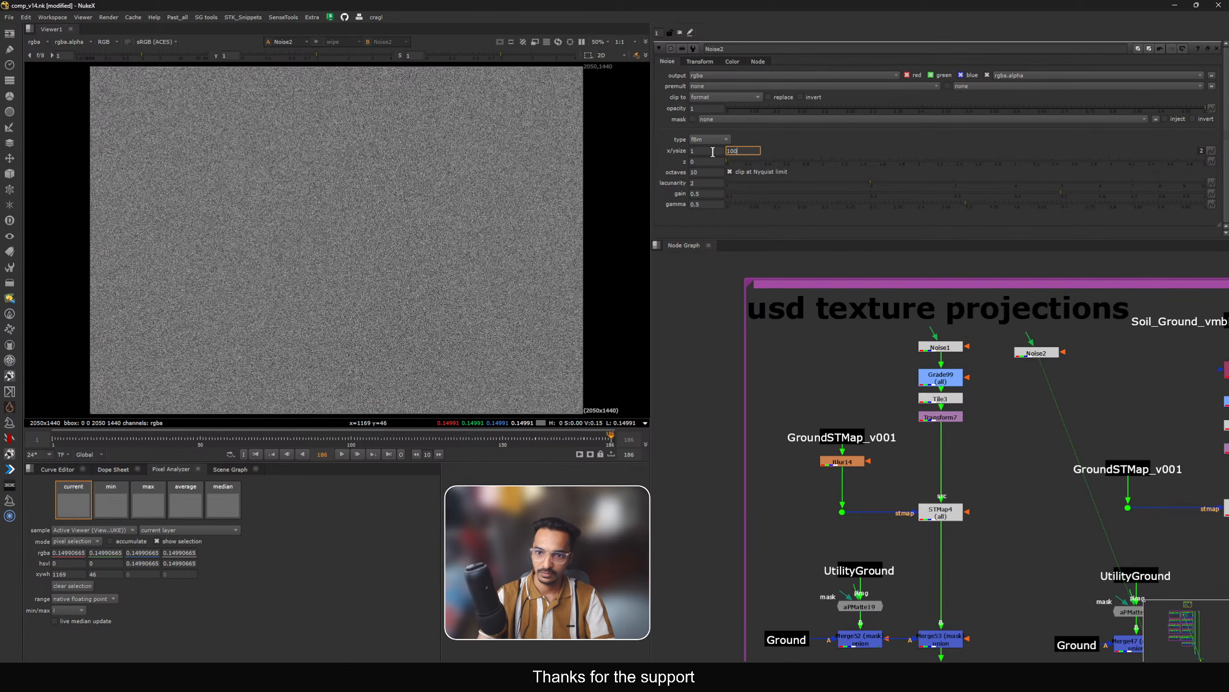
{"action": "type", "text": "100"}
{"action": "key", "text": "Return"}
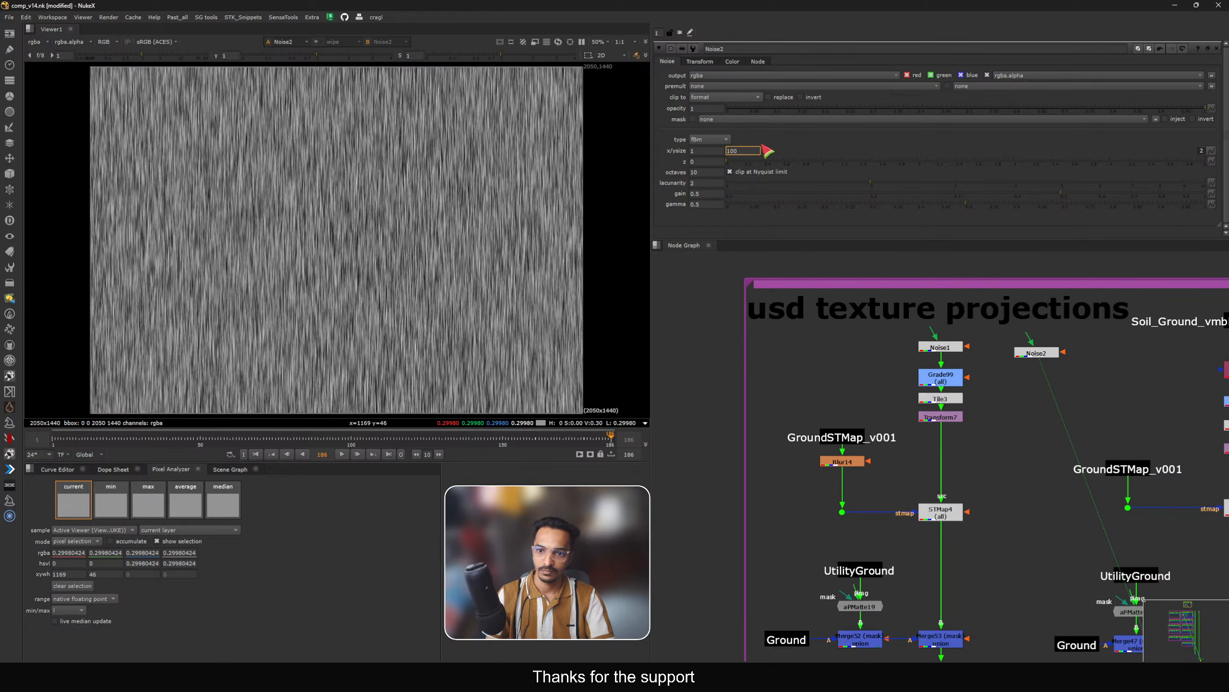
{"action": "key", "text": "Return"}
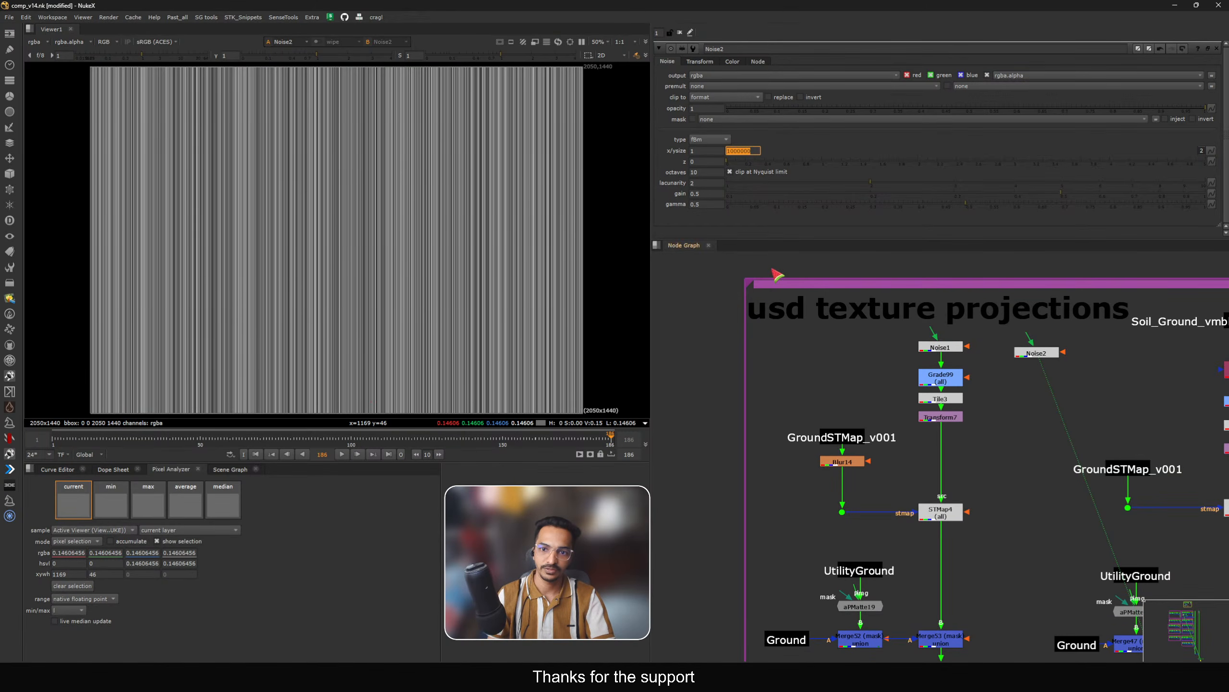
Step: Compare the outputs of Noise1 and the new Noise2 in the viewer
{"action": "left_click_drag", "start_coordinate": [1027, 354], "coordinate": [1003, 351]}
{"action": "left_click", "coordinate": [946, 347]}
{"action": "key", "text": "1"}
{"action": "left_click", "coordinate": [1027, 352]}
{"action": "key", "text": "1"}
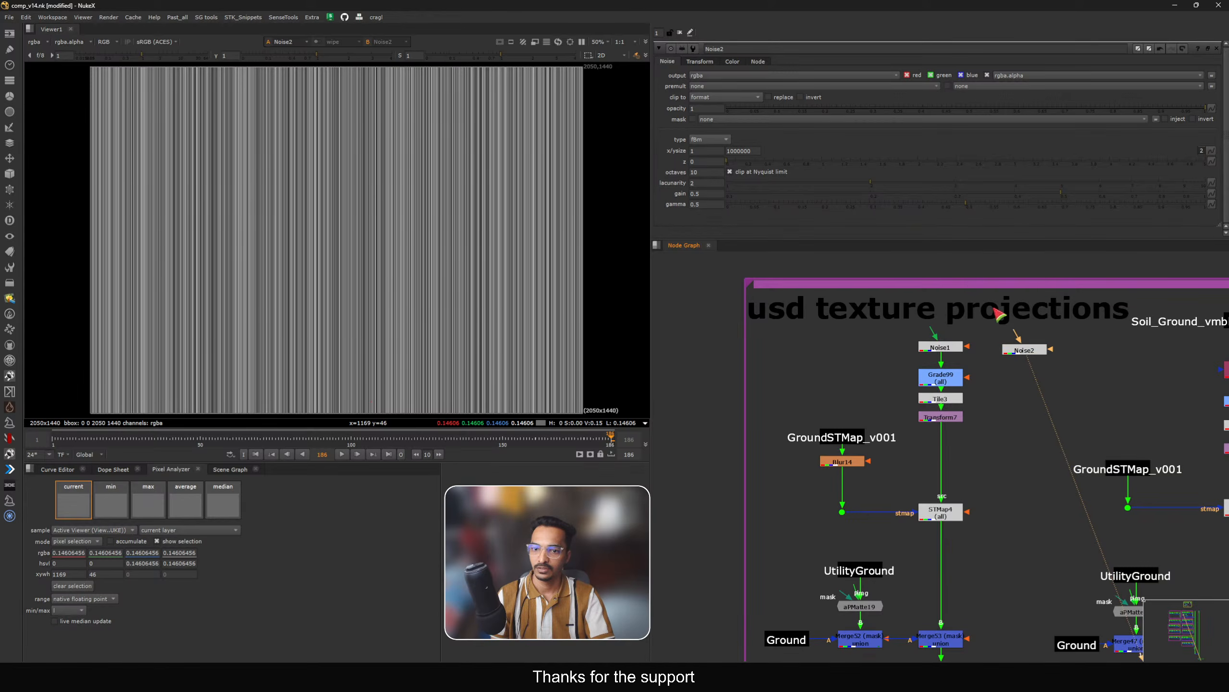
Step: Try a z value of 2.28 on Noise2 and delete this test node
{"action": "left_click_drag", "start_coordinate": [740, 166], "coordinate": [944, 167]}
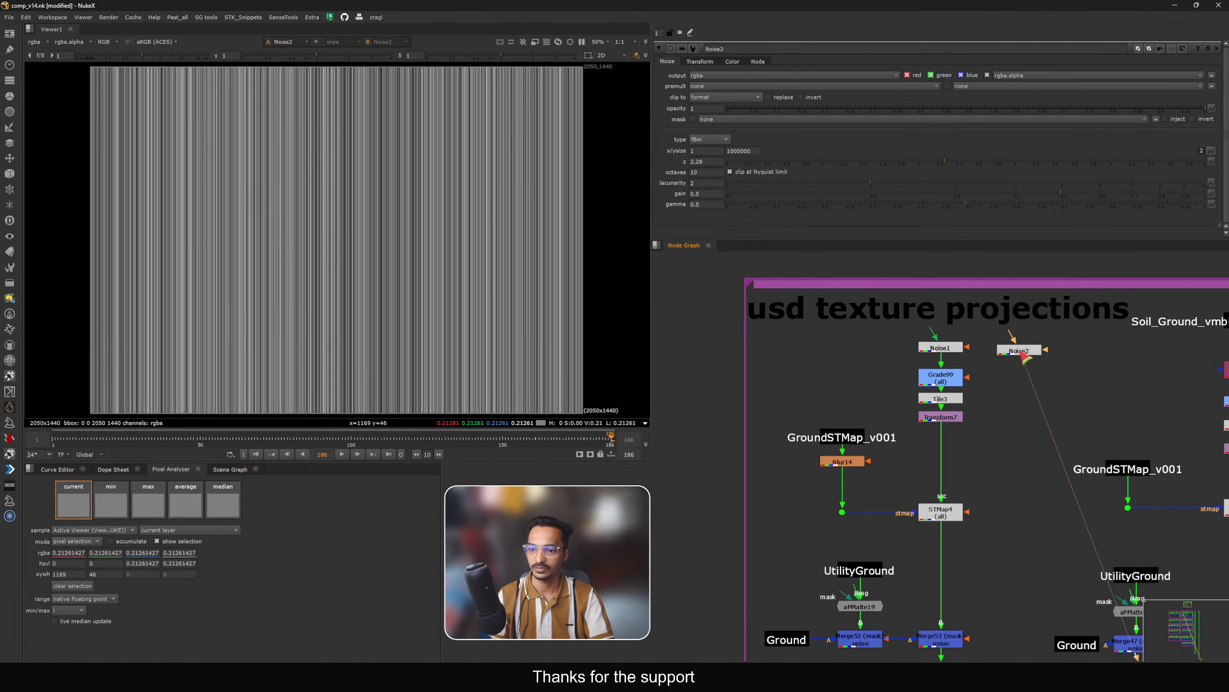
{"action": "key", "text": "Delete"}
Step: View the streak texture at Noise1, Grade99 and Tile3, tightening the spacing of these nodes
{"action": "left_click_drag", "start_coordinate": [948, 351], "coordinate": [949, 349]}
{"action": "key", "text": "1"}
{"action": "left_click_drag", "start_coordinate": [940, 381], "coordinate": [938, 365]}
{"action": "key", "text": "1"}
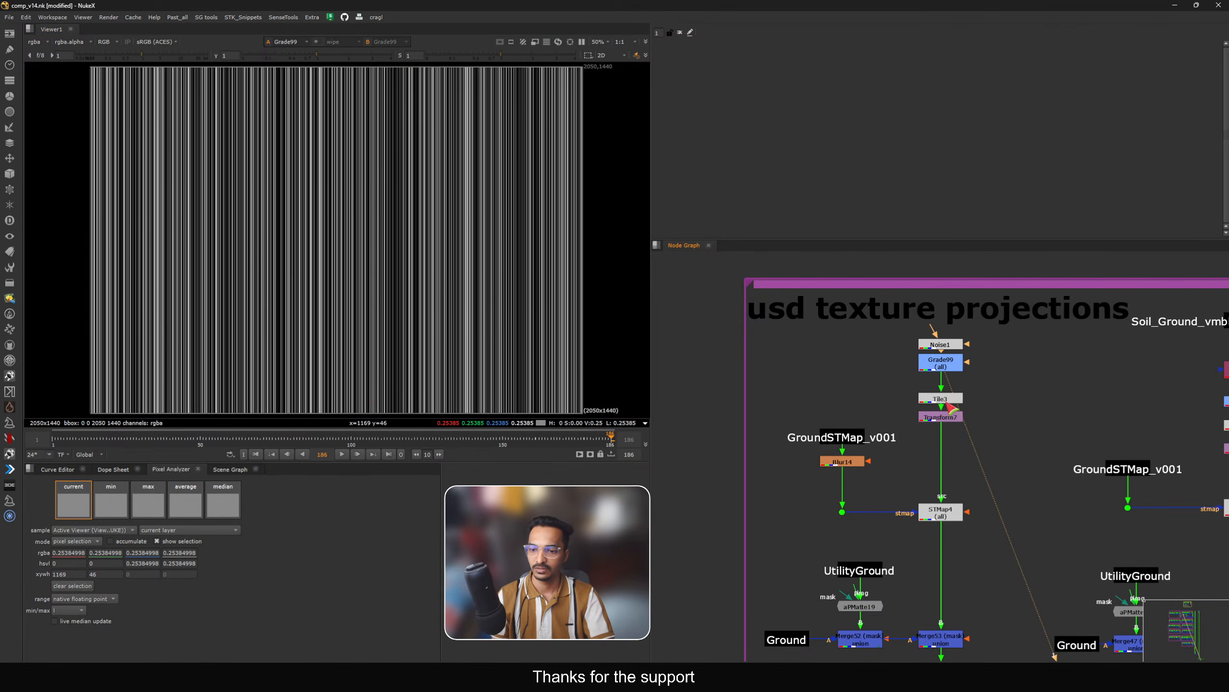
{"action": "left_click_drag", "start_coordinate": [948, 404], "coordinate": [947, 394]}
{"action": "key", "text": "1"}
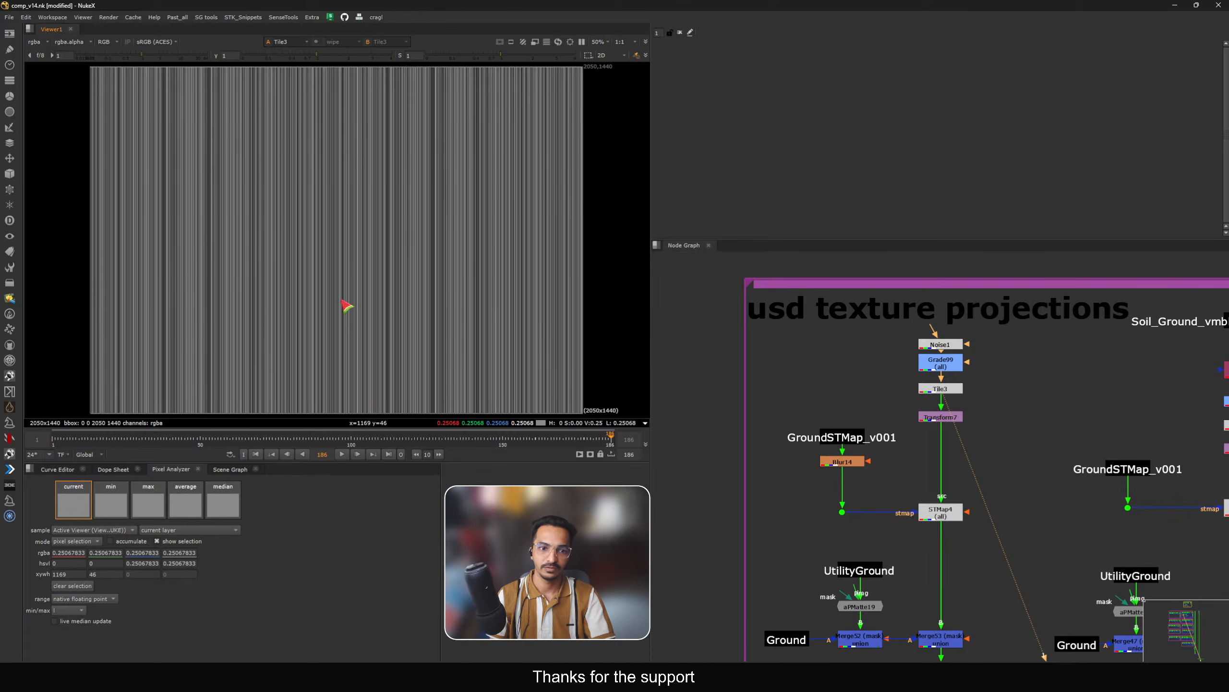
Step: Compare the Grade99 and Tile3 outputs and open Tile3's properties
{"action": "left_click", "coordinate": [941, 364]}
{"action": "key", "text": "1"}
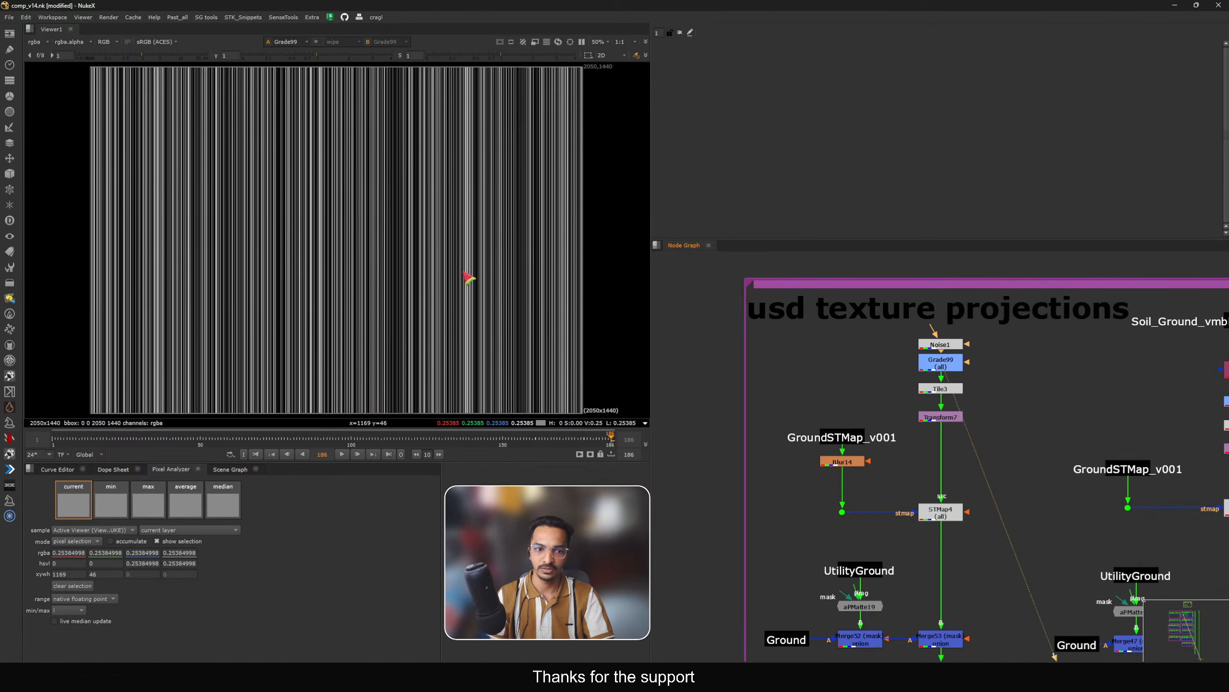
{"action": "key", "text": "1"}
{"action": "double_click", "coordinate": [948, 389]}
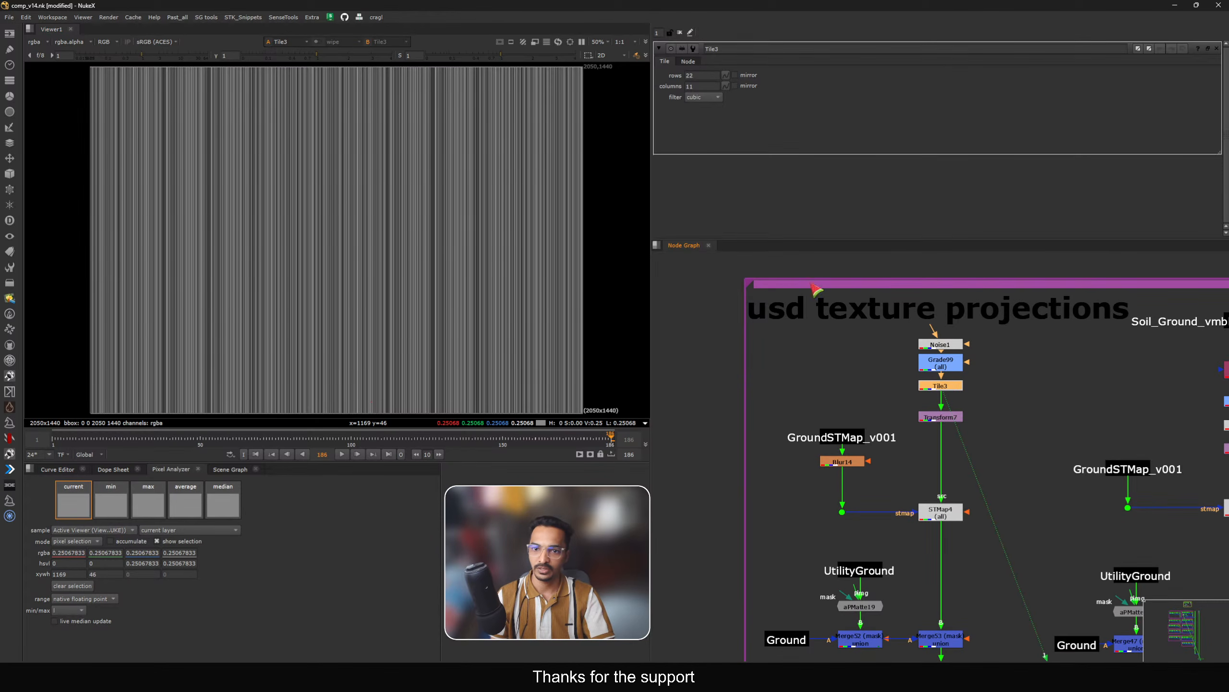
Step: Move Transform7 closer to Tile3, then view the Transform7 output and its STMap4 projection on the ground
{"action": "left_click_drag", "start_coordinate": [945, 418], "coordinate": [944, 409]}
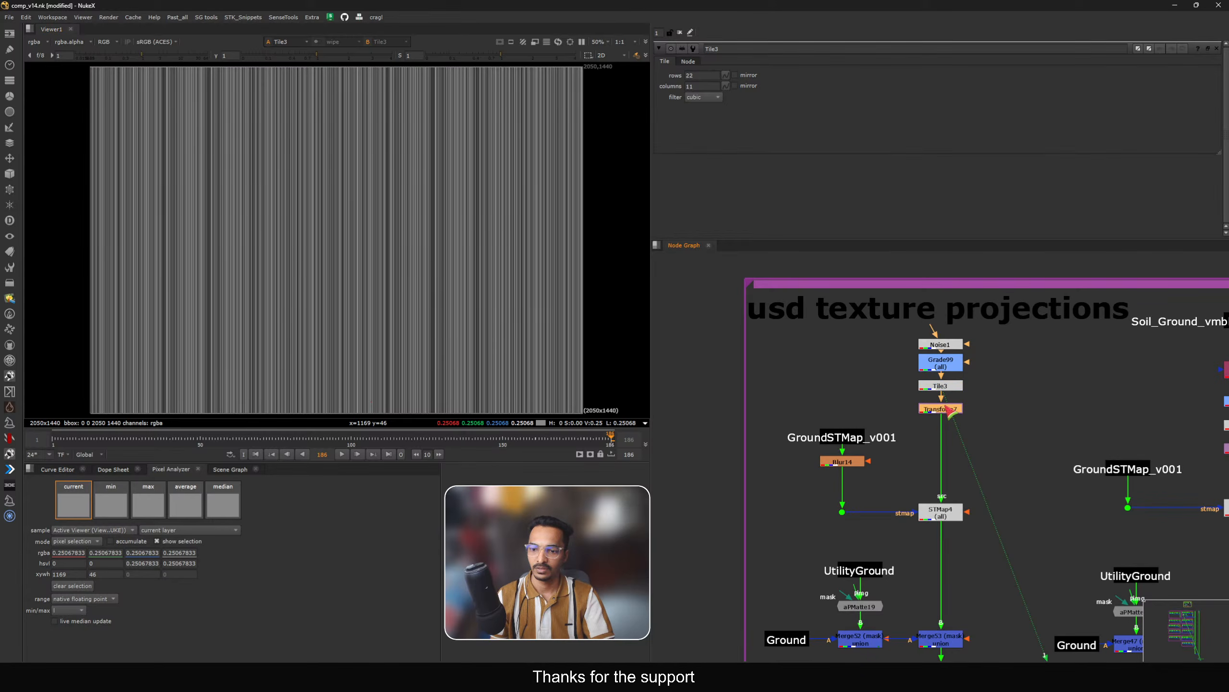
{"action": "key", "text": "1"}
{"action": "left_click", "coordinate": [935, 455]}
{"action": "middle_click_drag", "start_coordinate": [935, 457], "coordinate": [938, 425]}
{"action": "left_click_drag", "start_coordinate": [477, 158], "coordinate": [280, 237]}
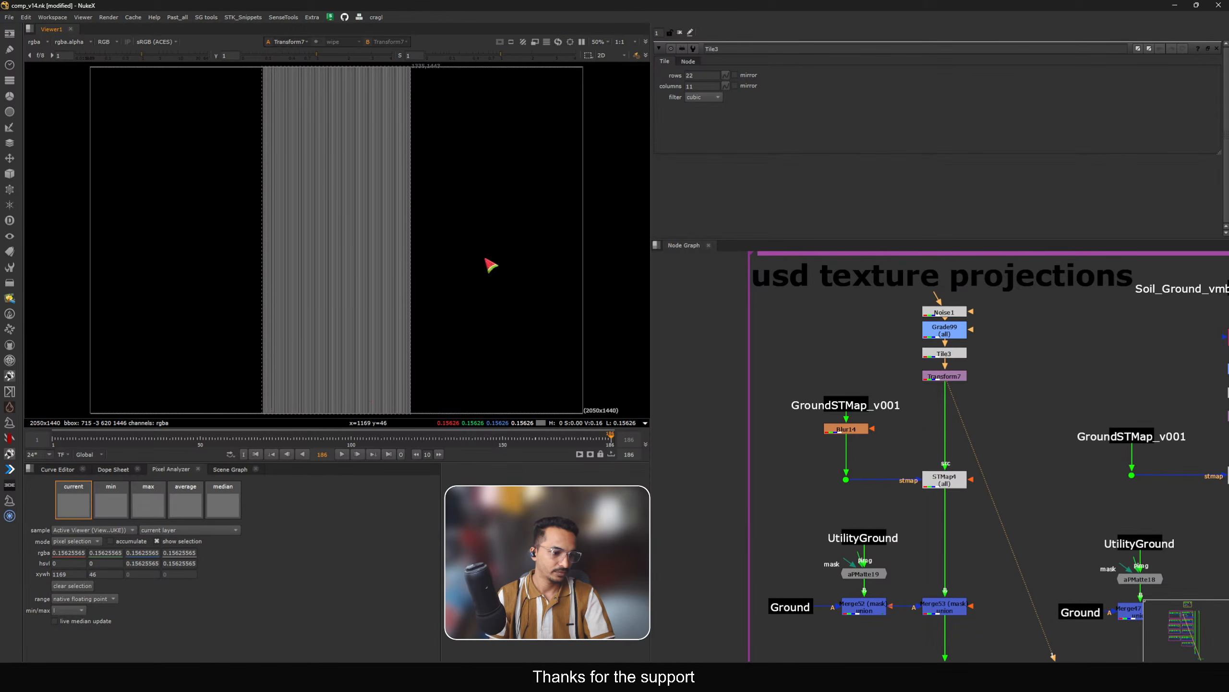
{"action": "left_click", "coordinate": [929, 474]}
{"action": "key", "text": "1"}
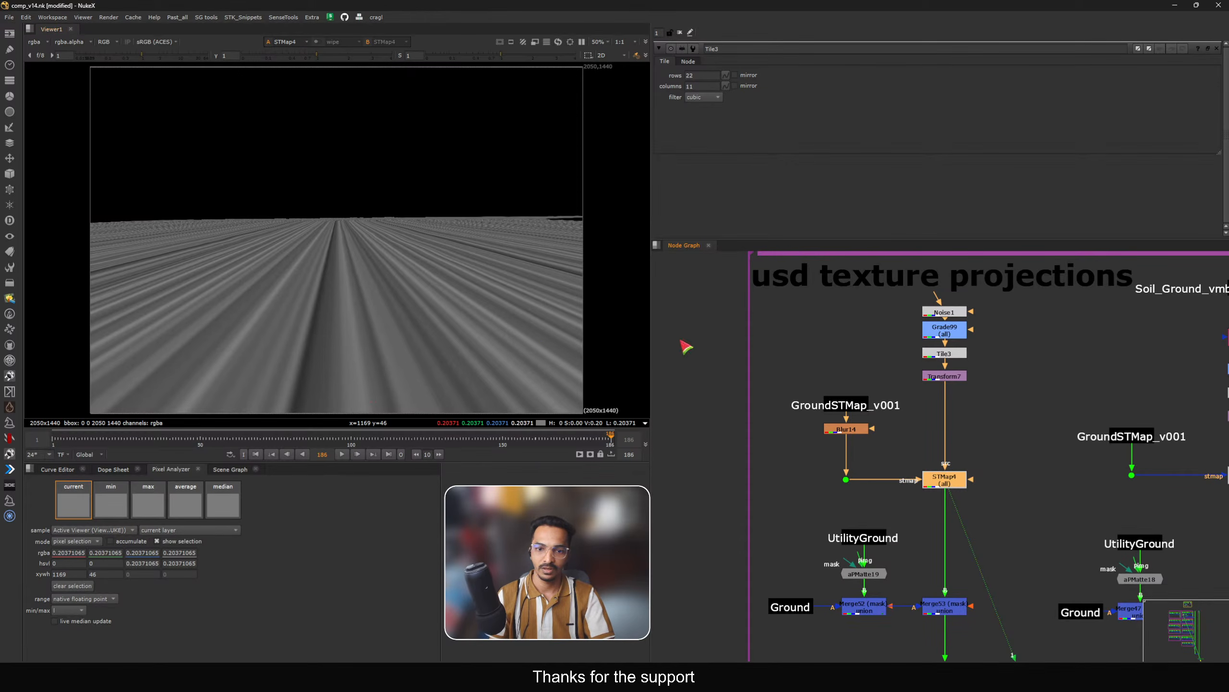
Step: Toggle Tile3 off and on to compare the projected streak density, shifting the noise node stack nearer to STMap4
{"action": "left_click", "coordinate": [947, 354]}
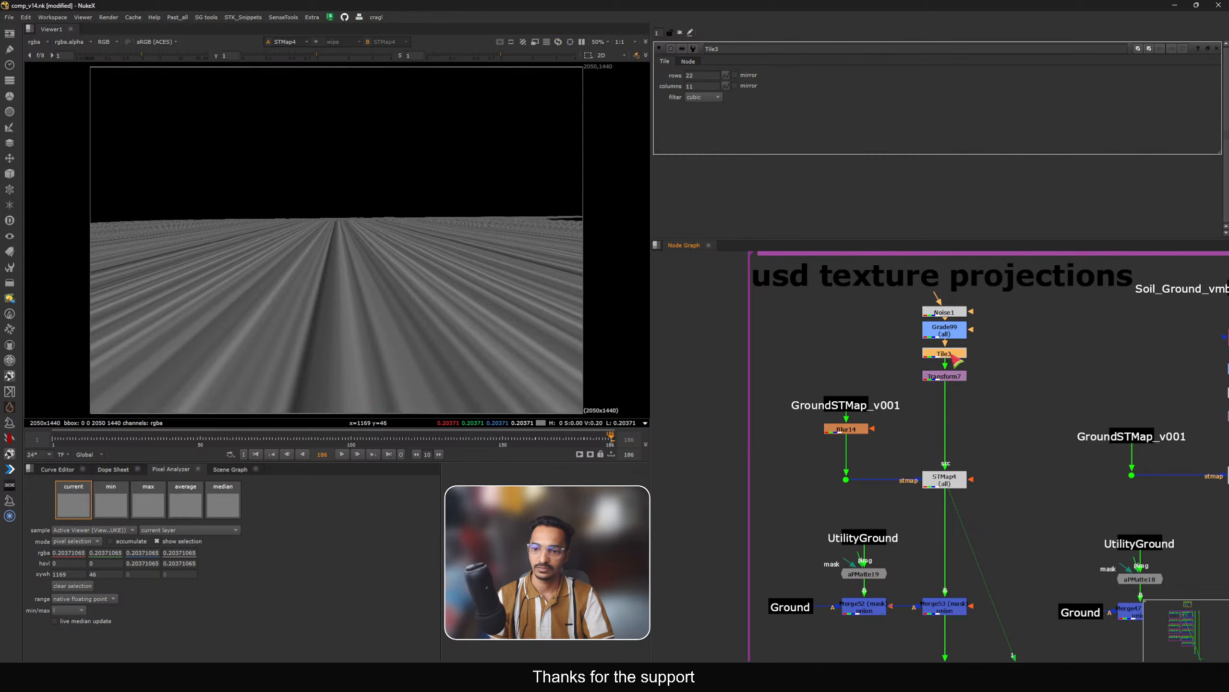
{"action": "key", "text": "d"}
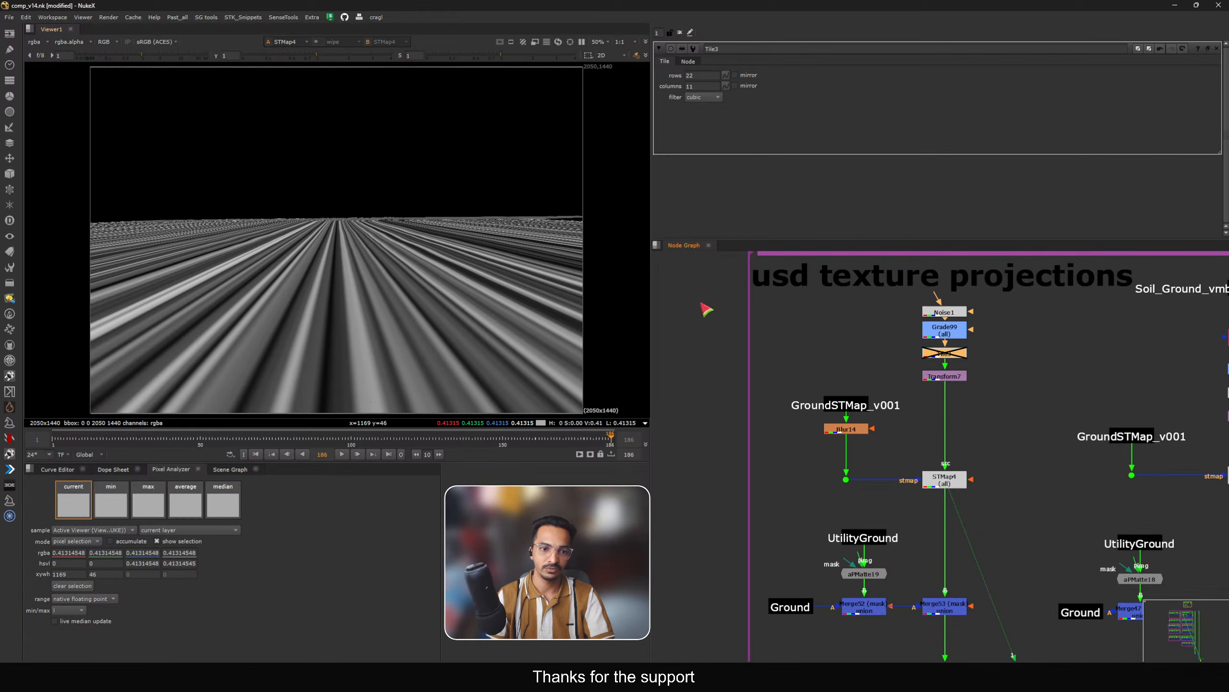
{"action": "mouse_move", "coordinate": [928, 387]}
{"action": "left_mouse_down"}
{"action": "mouse_move", "coordinate": [1007, 286]}
{"action": "mouse_move", "coordinate": [944, 391]}
{"action": "left_mouse_up"}
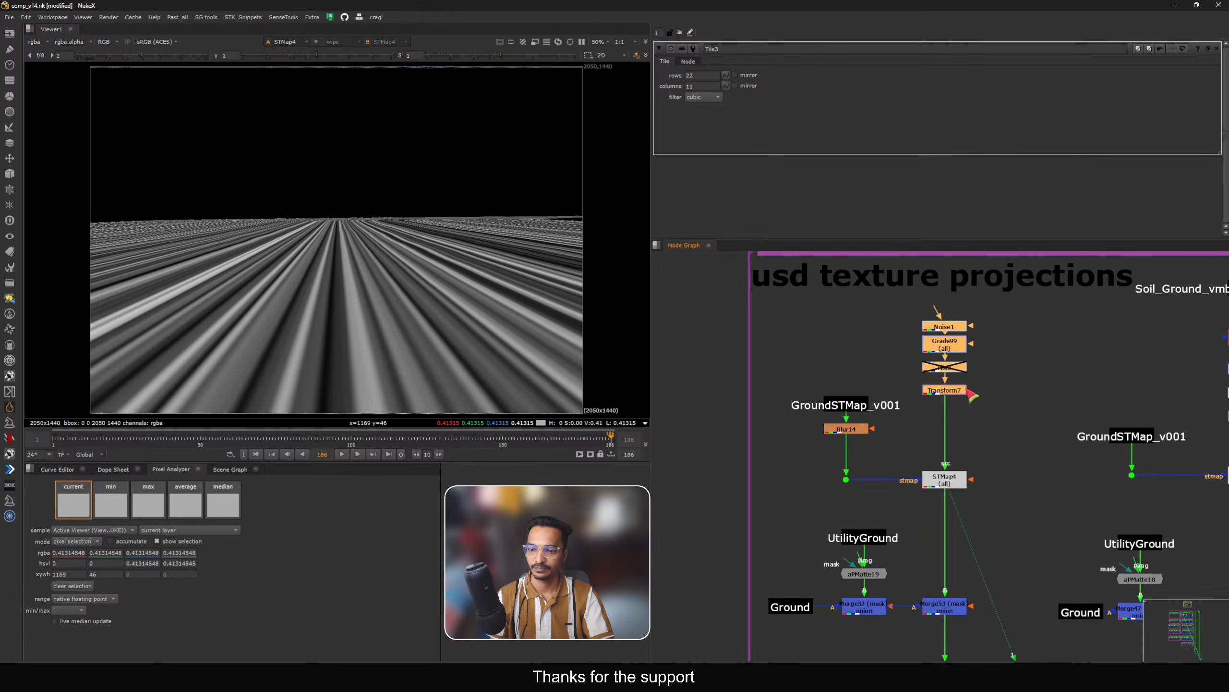
{"action": "left_click", "coordinate": [971, 391]}
{"action": "left_click", "coordinate": [947, 369]}
{"action": "key", "text": "d"}
Step: View the projected streaks below the ground mask merges and toggle Merge53 off and on to compare its masking
{"action": "left_click", "coordinate": [945, 391]}
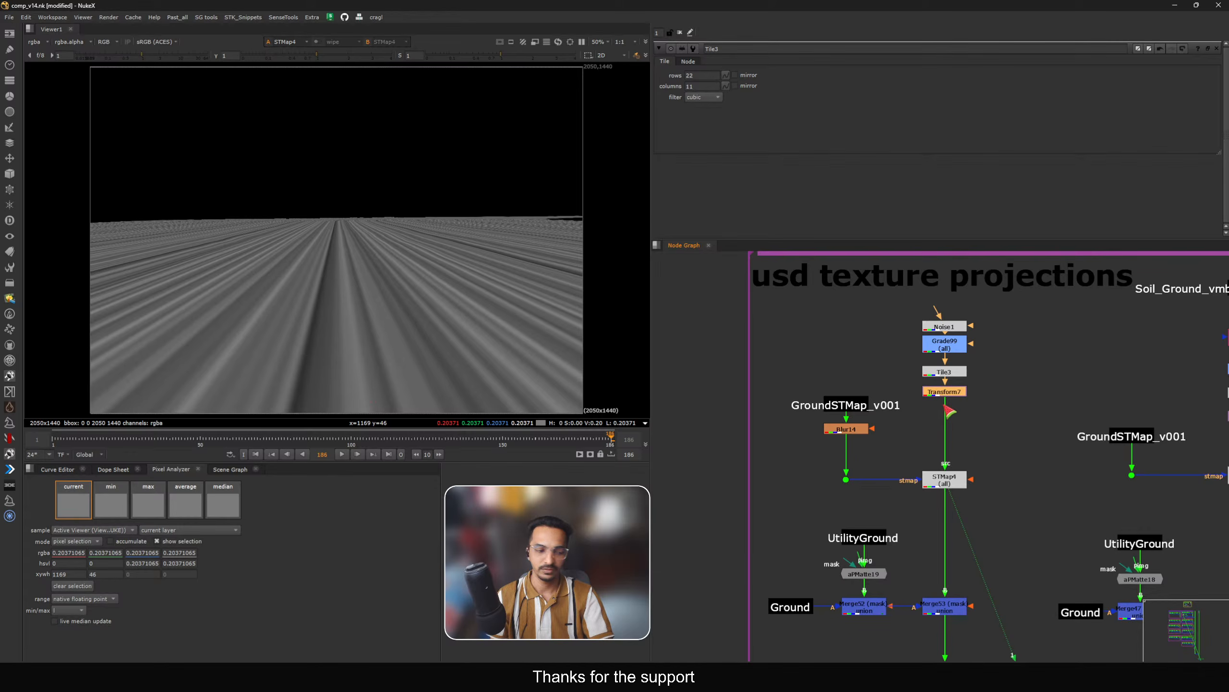
{"action": "middle_click_drag", "start_coordinate": [973, 469], "coordinate": [968, 352]}
{"action": "middle_click_drag", "start_coordinate": [901, 460], "coordinate": [935, 414]}
{"action": "left_click", "coordinate": [870, 449], "text": "ctrl"}
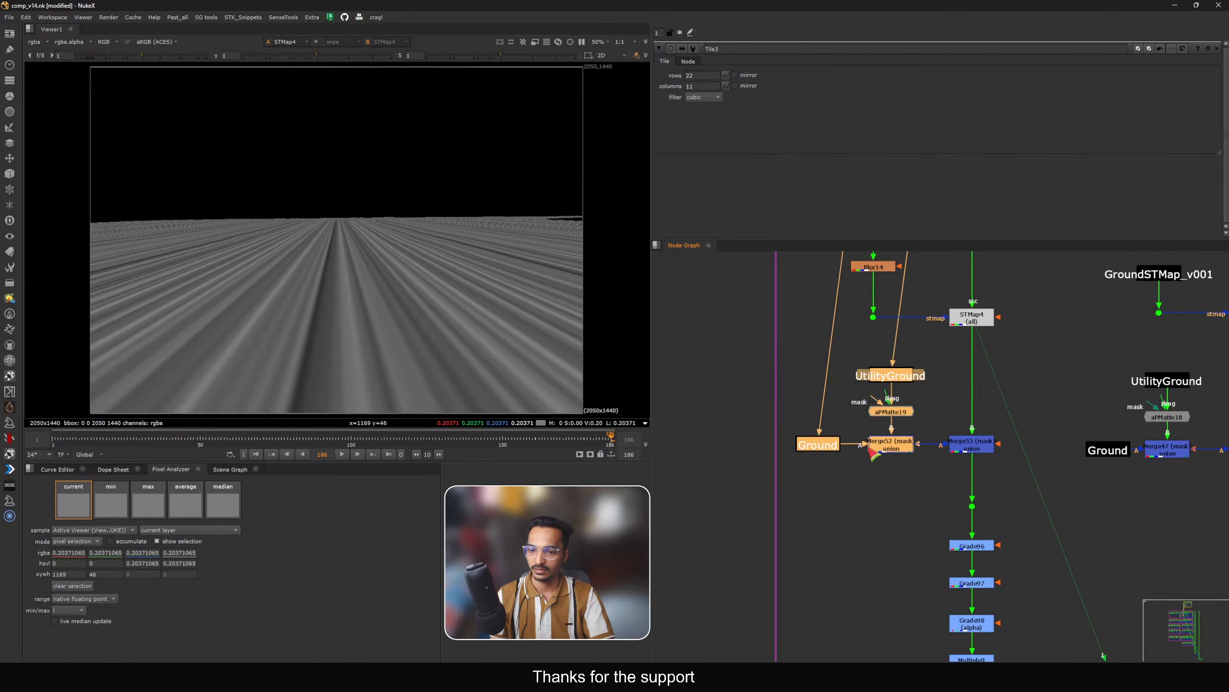
{"action": "left_click_drag", "start_coordinate": [1028, 483], "coordinate": [920, 543]}
{"action": "key", "text": "1"}
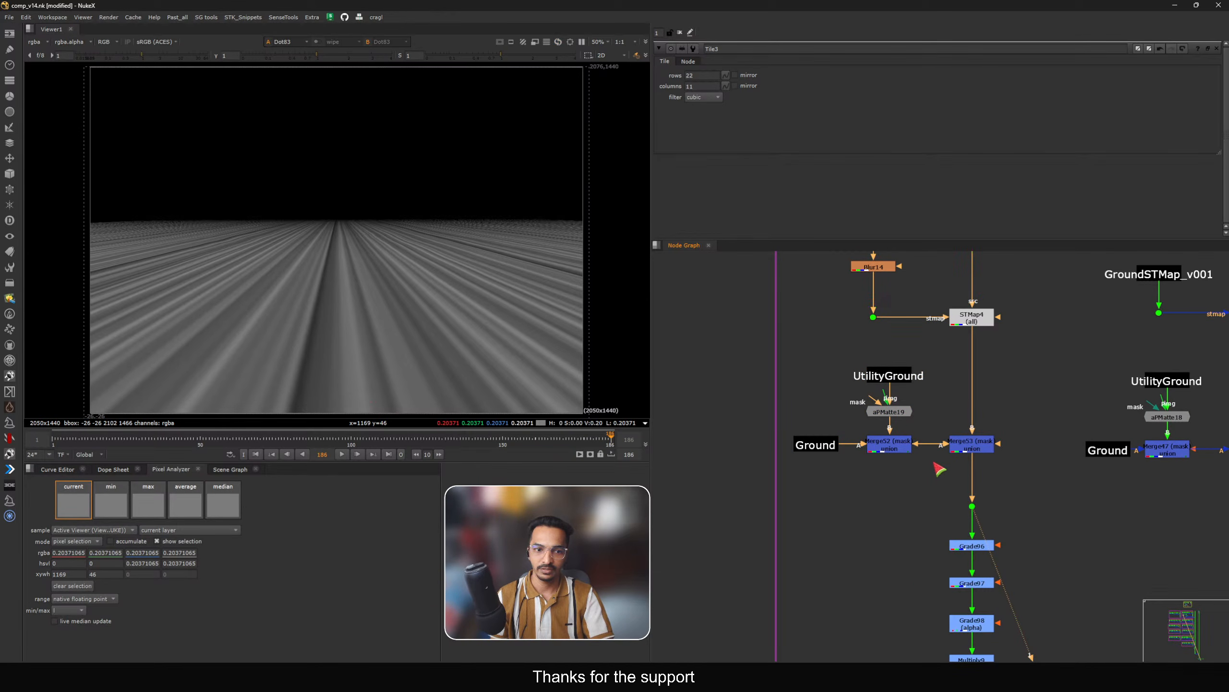
{"action": "left_click", "coordinate": [977, 449]}
{"action": "key", "text": "d"}
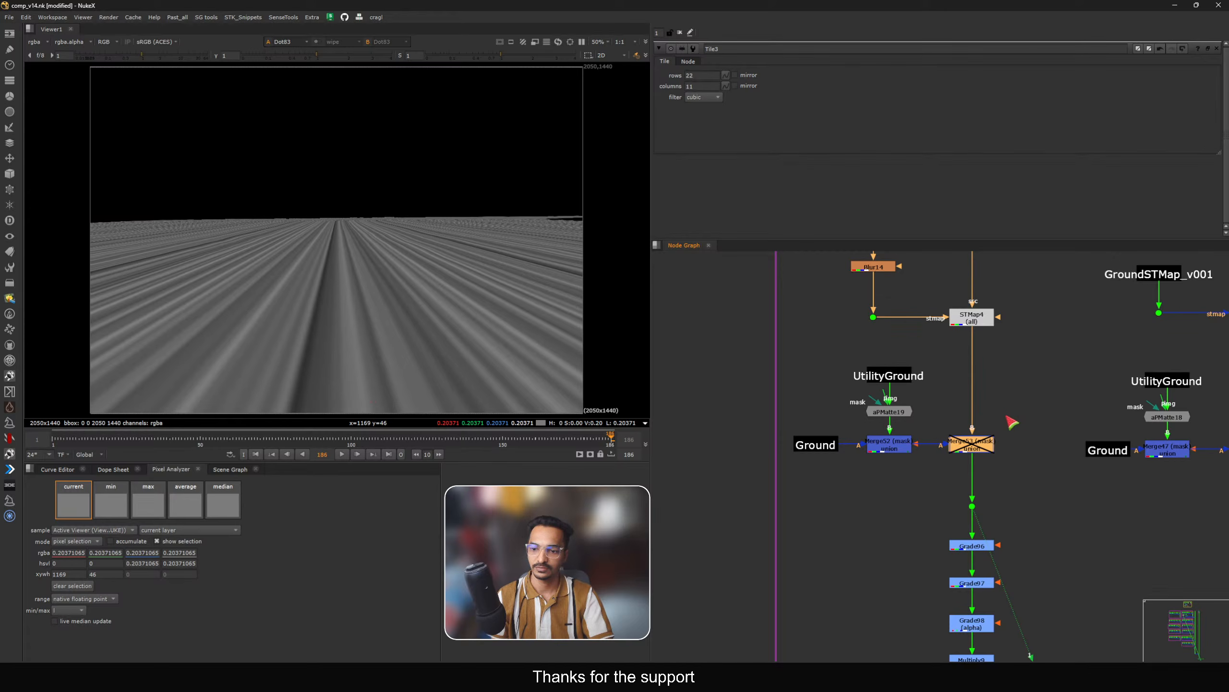
{"action": "key", "text": "d"}
Step: Delete the dot between Merge53 and Grade96 in the streak branch
{"action": "middle_click_drag", "start_coordinate": [1006, 503], "coordinate": [981, 398]}
{"action": "left_click_drag", "start_coordinate": [999, 383], "coordinate": [907, 433]}
{"action": "key", "text": "Delete"}
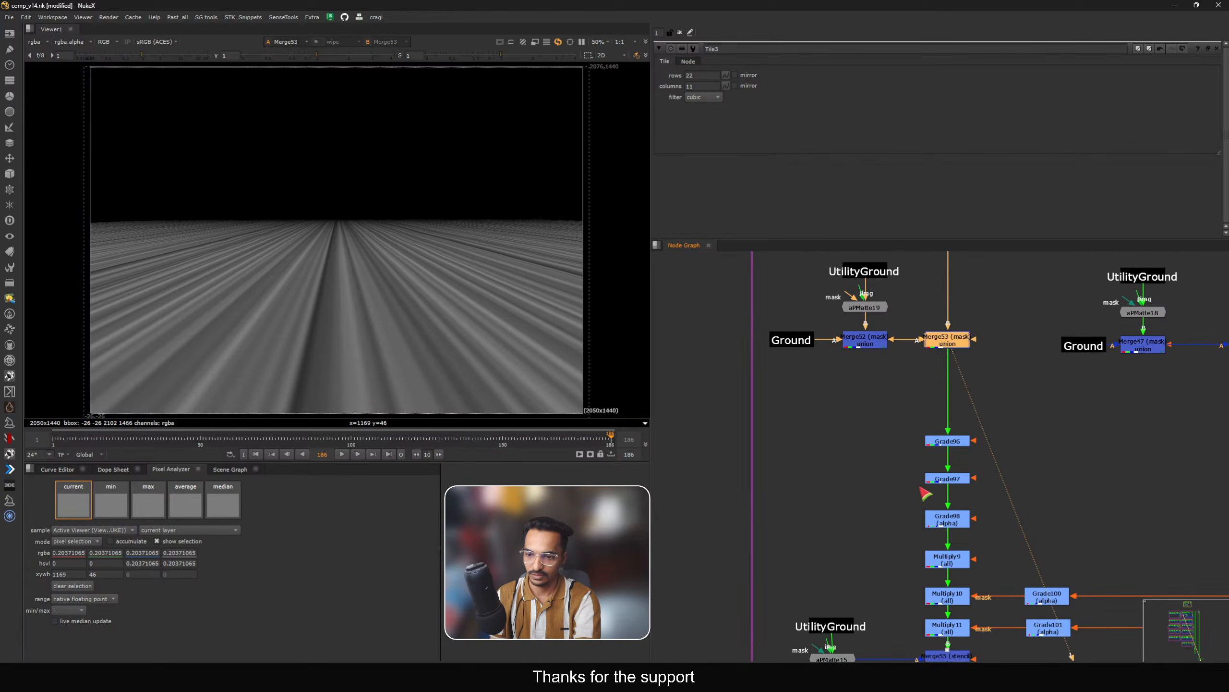
Step: View the streak branch's grading chain node by node, from Grade97 through Grade98, Multiply9 and Multiply10 to Multiply11
{"action": "middle_click_drag", "start_coordinate": [925, 494], "coordinate": [942, 372]}
{"action": "left_click", "coordinate": [963, 355]}
{"action": "key", "text": "1"}
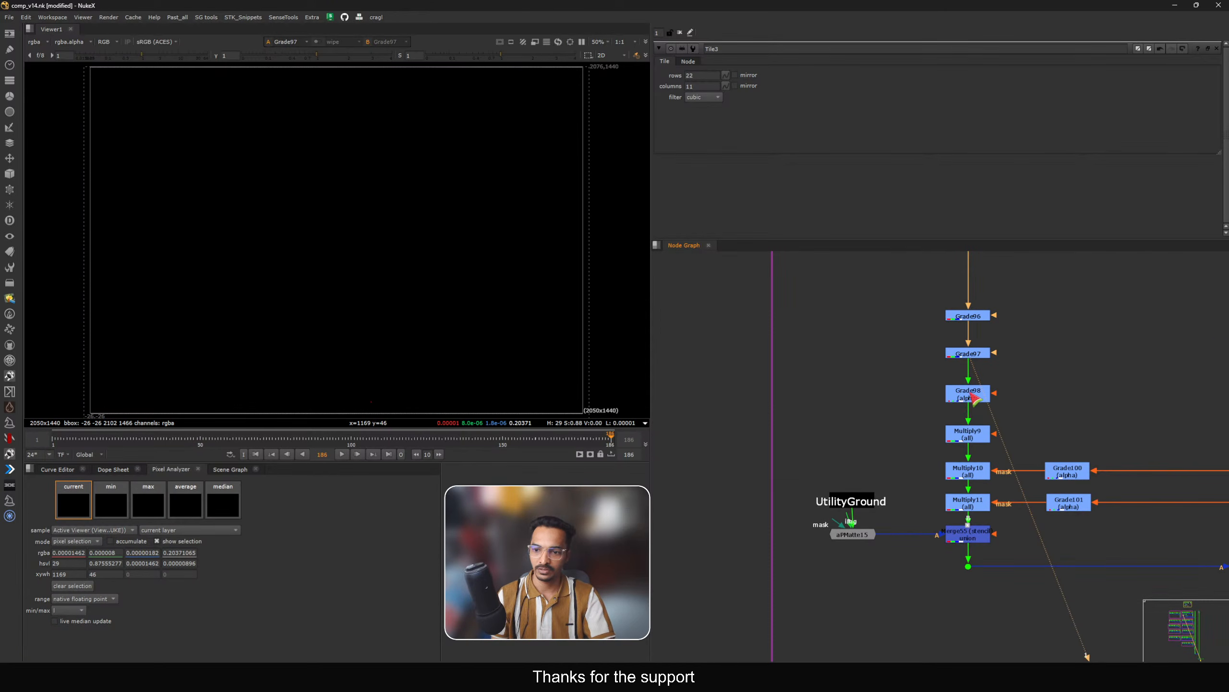
{"action": "left_click", "coordinate": [970, 393]}
{"action": "key", "text": "1"}
{"action": "left_click", "coordinate": [972, 433]}
{"action": "key", "text": "1"}
{"action": "left_click", "coordinate": [973, 470]}
{"action": "key", "text": "1"}
{"action": "left_click", "coordinate": [973, 501]}
{"action": "key", "text": "1"}
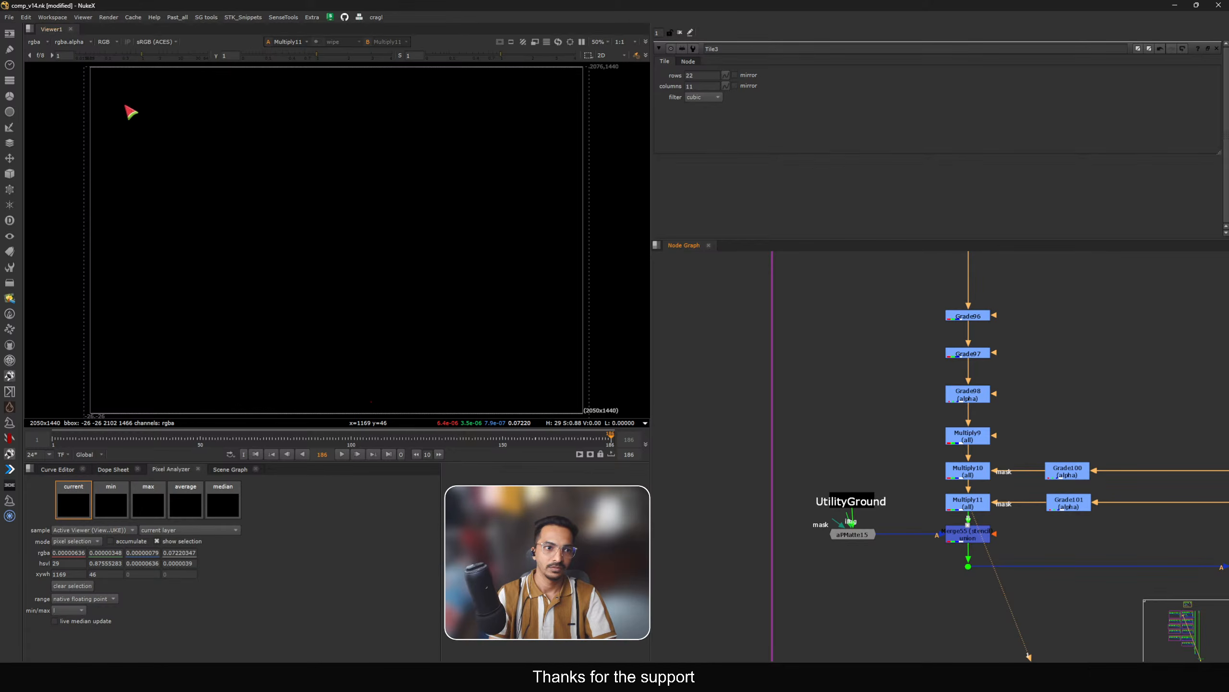
Step: Inspect the alpha channel at Multiply11 with the viewer gain raised to 5.6, and compare it with Merge53
{"action": "key", "text": "a"}
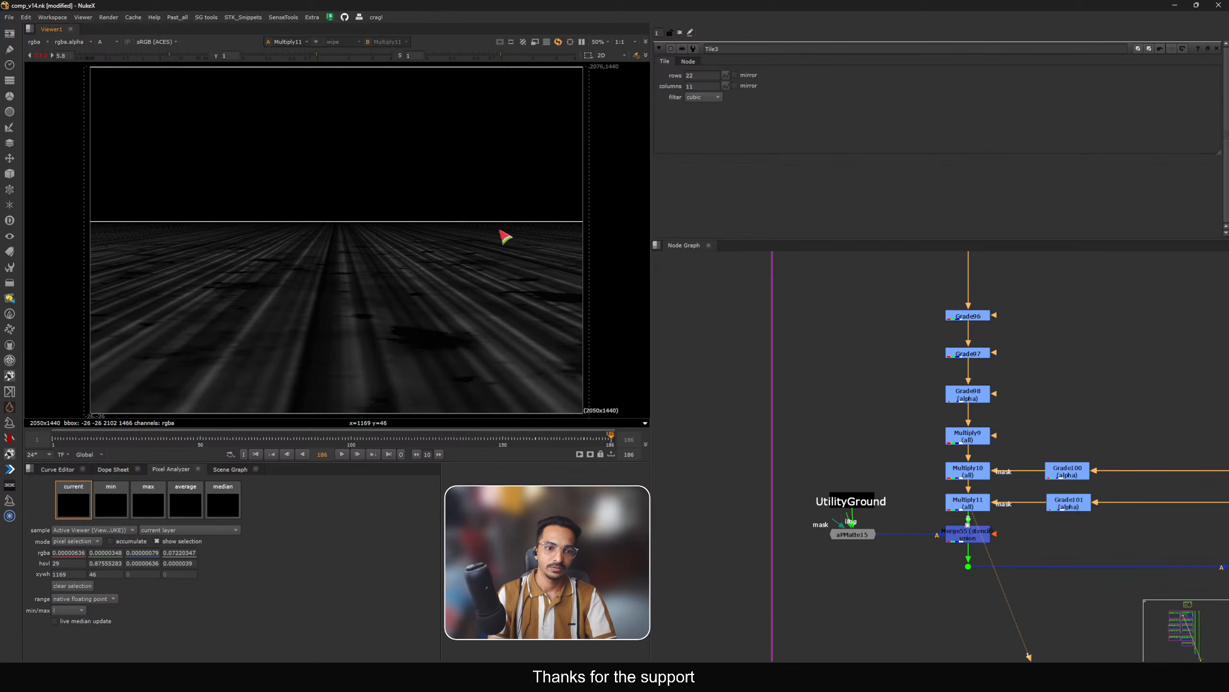
{"action": "middle_click_drag", "start_coordinate": [929, 276], "coordinate": [921, 364]}
{"action": "left_click", "coordinate": [960, 303]}
{"action": "key", "text": "1"}
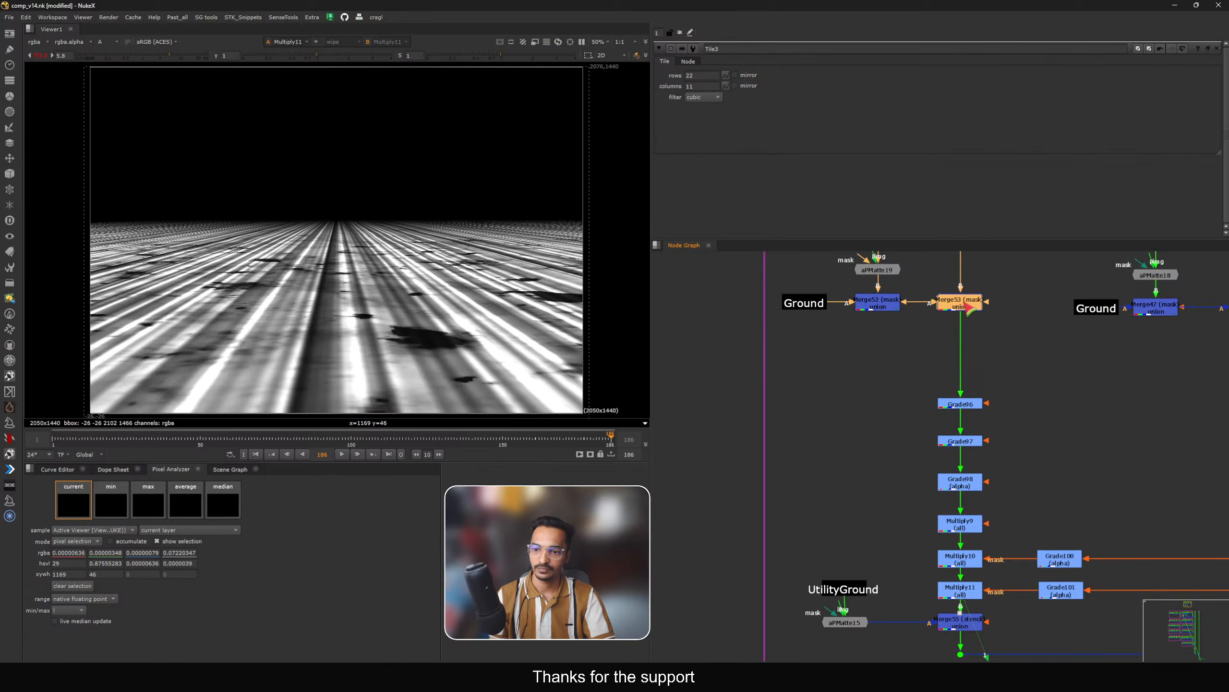
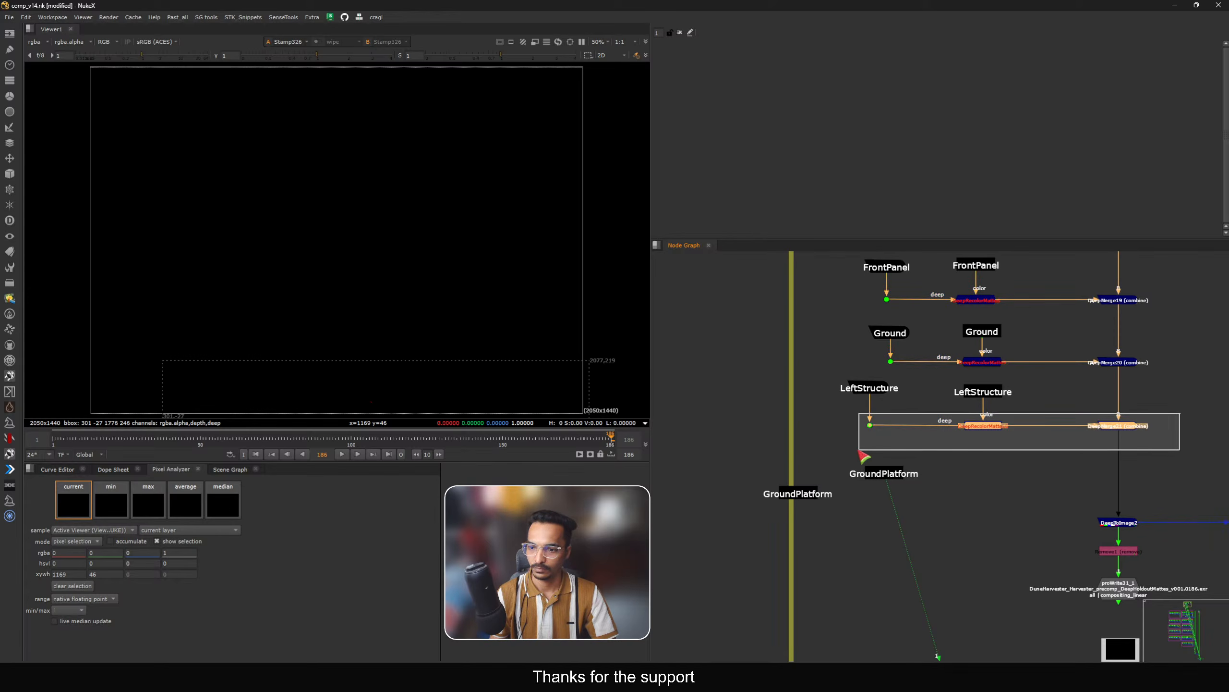
Step: Duplicate the LeftStructure deep recolor and merge branch above DeepToImage2, and attach the two GroundPlatform stamps to its deep and color inputs
{"action": "key", "text": "ctrl+c"}
{"action": "left_click", "coordinate": [985, 499]}
{"action": "key", "text": "ctrl+v"}
{"action": "mouse_move", "coordinate": [1107, 501]}
{"action": "left_mouse_down"}
{"action": "mouse_move", "coordinate": [1000, 501]}
{"action": "mouse_move", "coordinate": [1120, 484]}
{"action": "left_mouse_up"}
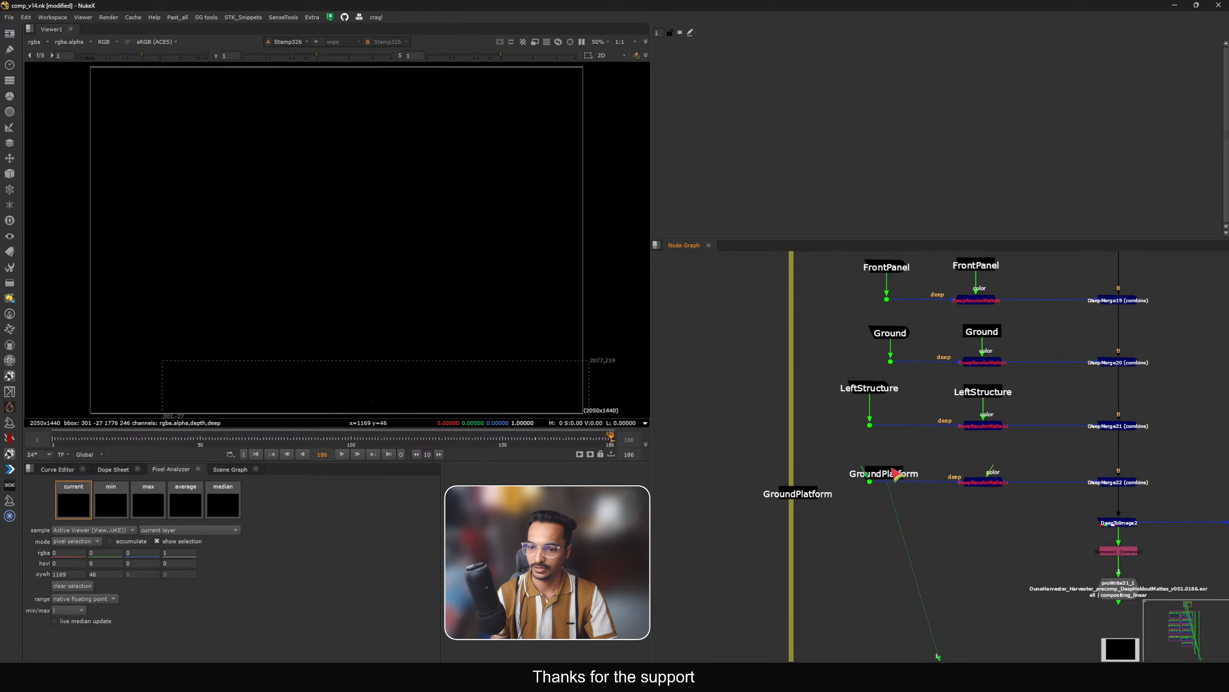
{"action": "left_click_drag", "start_coordinate": [895, 474], "coordinate": [874, 458]}
{"action": "left_click_drag", "start_coordinate": [817, 496], "coordinate": [987, 454]}
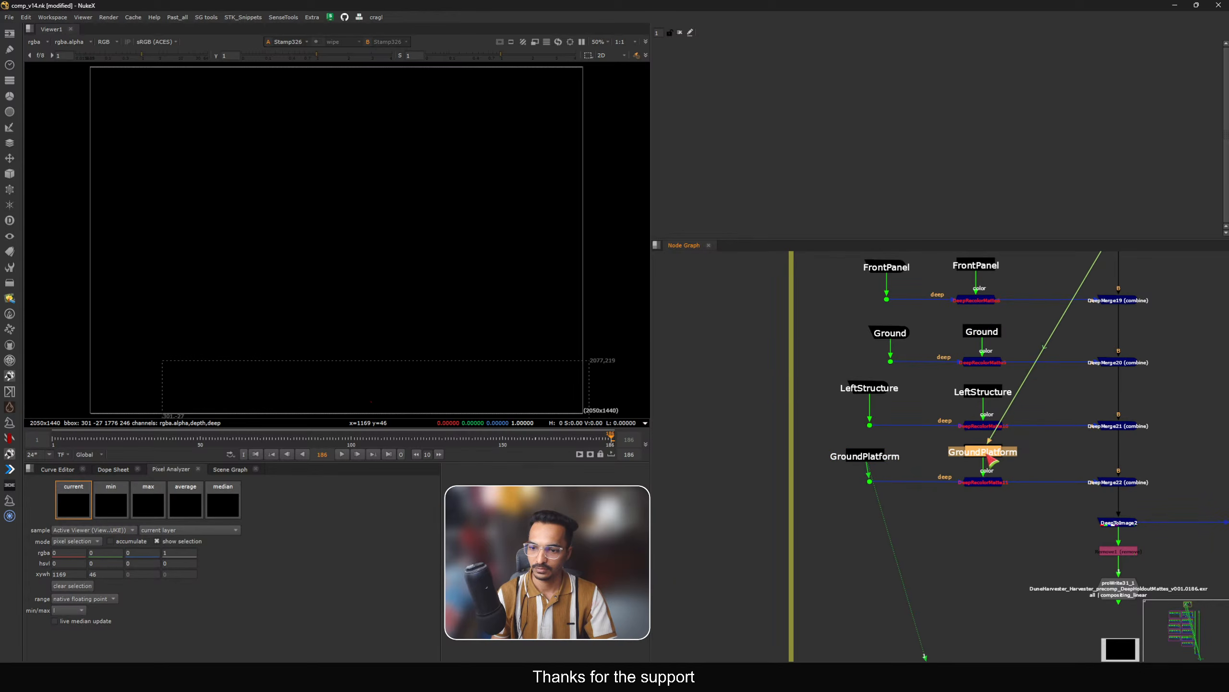
Step: View the new DeepRecolorMatte node and the GroundPlatform color stamp feeding it to check the platform render
{"action": "left_click", "coordinate": [996, 479]}
{"action": "key", "text": "1"}
{"action": "middle_click_drag", "start_coordinate": [1000, 486], "coordinate": [968, 486]}
{"action": "scroll", "coordinate": [966, 486], "scroll_direction": "up", "scroll_amount": 1}
{"action": "left_click_drag", "start_coordinate": [818, 450], "coordinate": [824, 451]}
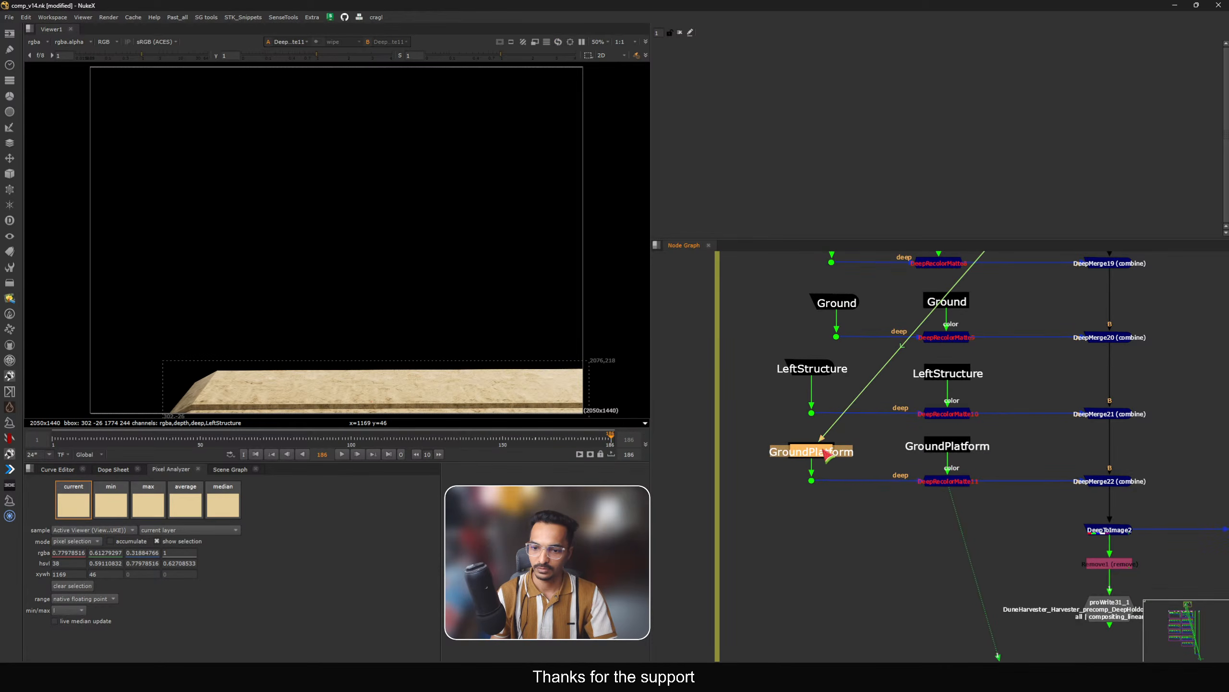
{"action": "left_click", "coordinate": [948, 453]}
{"action": "key", "text": "1"}
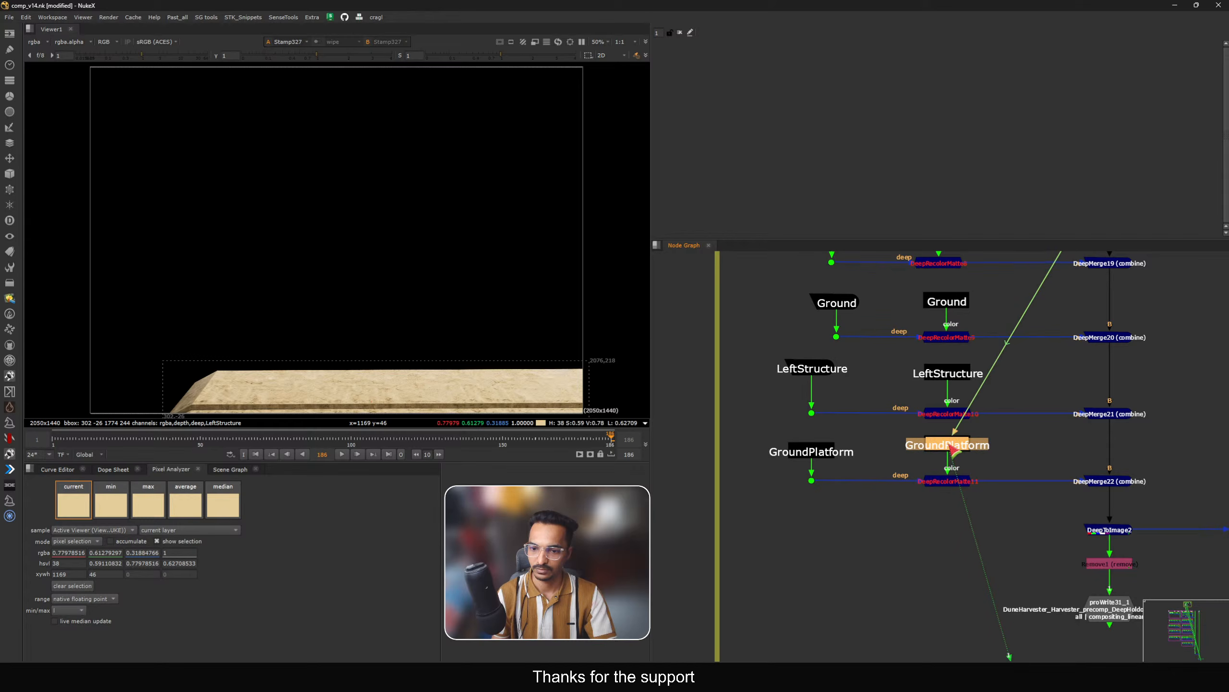
Step: Set DeepRecolorMatte11's new channel name to GroundPlatform by grabbing the title from its input
{"action": "double_click", "coordinate": [948, 480]}
{"action": "key", "text": "1"}
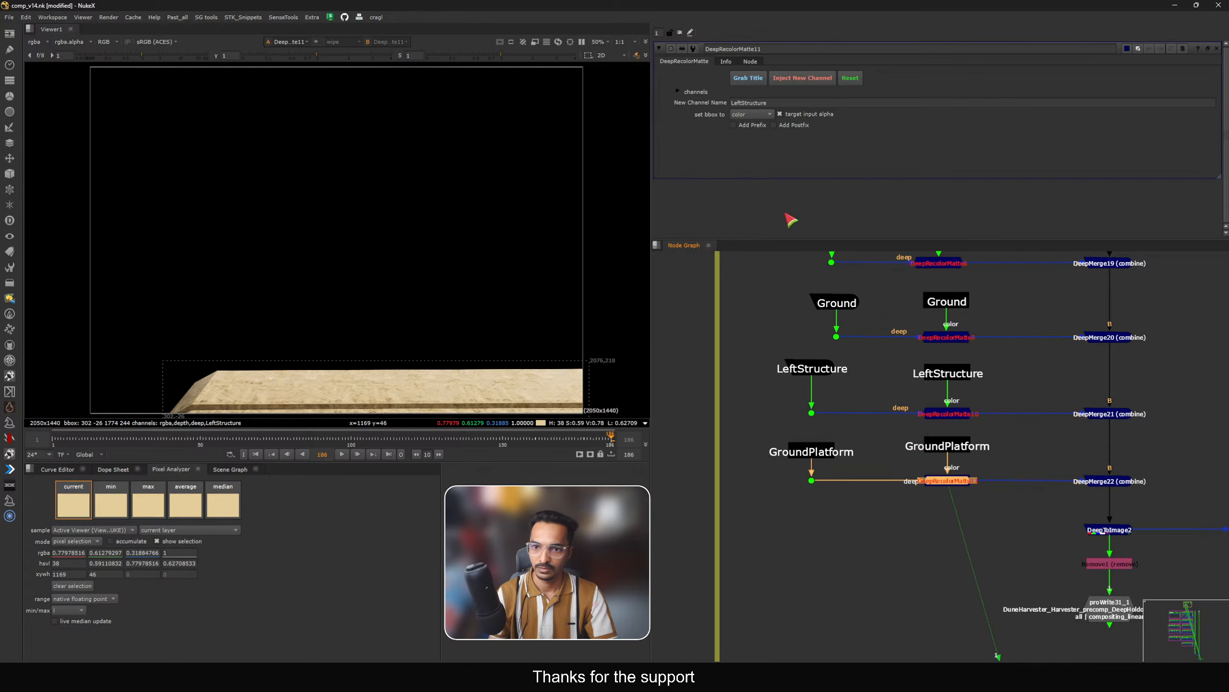
{"action": "double_click", "coordinate": [772, 103]}
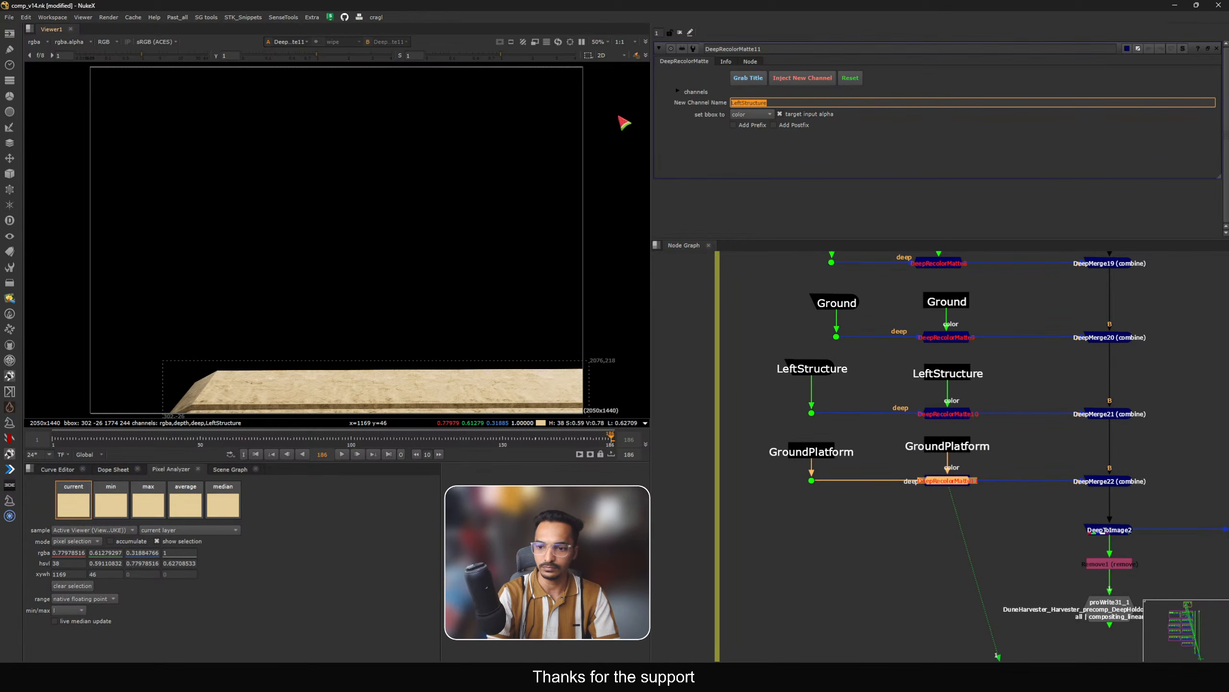
{"action": "left_click", "coordinate": [794, 147]}
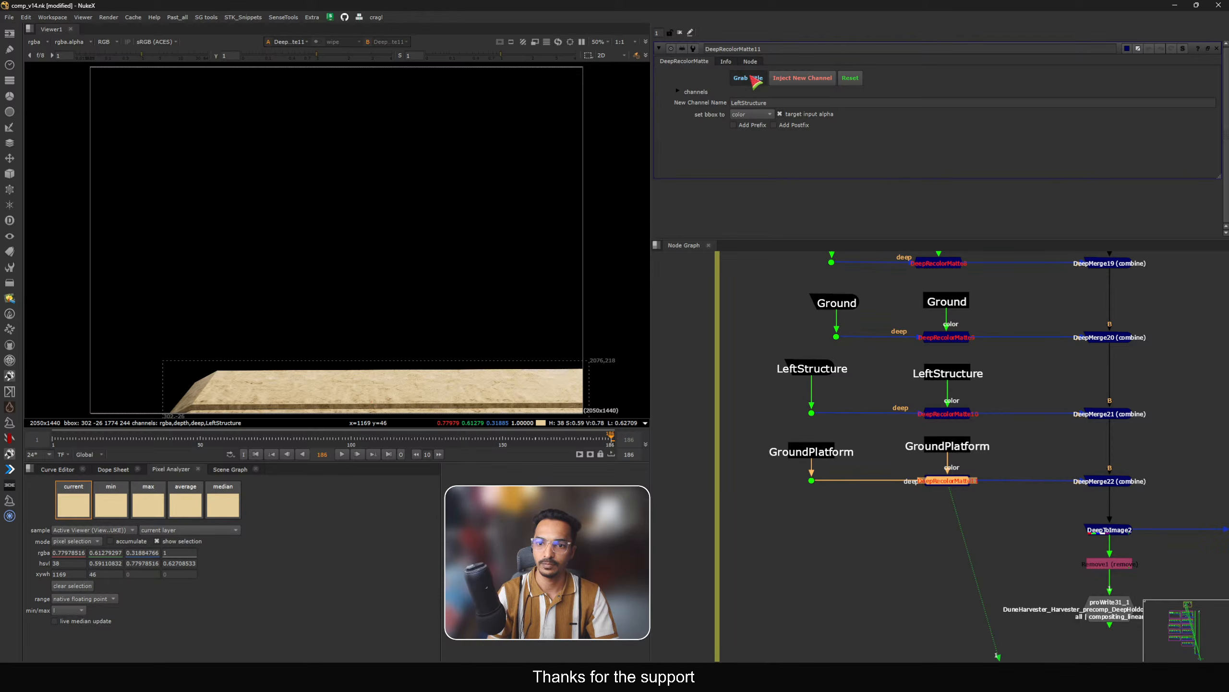
{"action": "left_click_drag", "start_coordinate": [1006, 467], "coordinate": [881, 508]}
Step: View the outputs of DeepMerge22, DeepToImage2 and Remove1 in turn, checking the list of available matte layers
{"action": "middle_click_drag", "start_coordinate": [1105, 491], "coordinate": [1029, 479]}
{"action": "left_click_drag", "start_coordinate": [1036, 482], "coordinate": [972, 457]}
{"action": "key", "text": "1"}
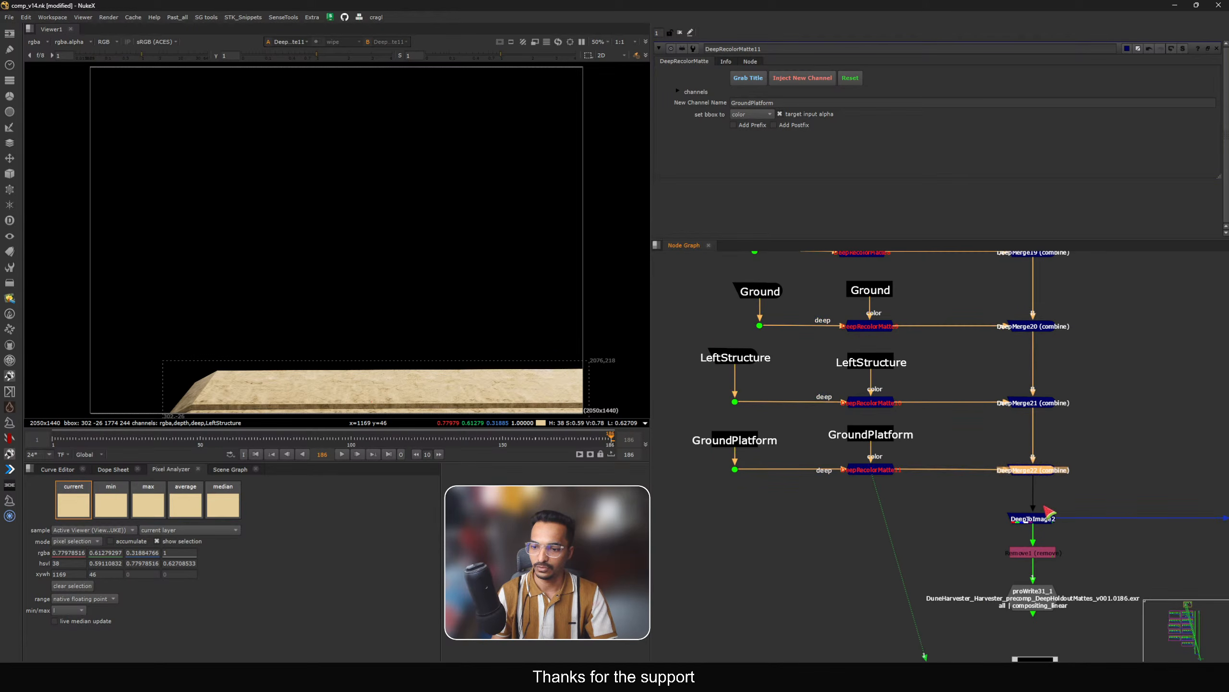
{"action": "left_click_drag", "start_coordinate": [1048, 506], "coordinate": [969, 526]}
{"action": "key", "text": "1"}
{"action": "scroll", "coordinate": [895, 366], "scroll_direction": "down", "scroll_amount": 5}
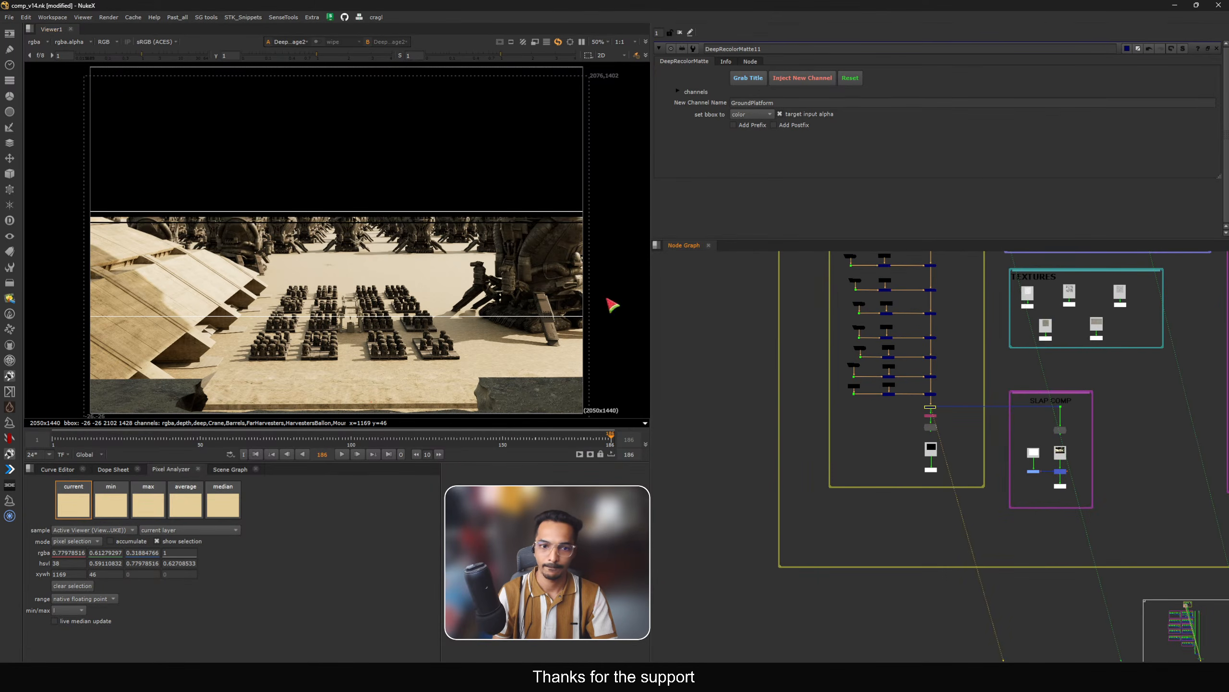
{"action": "left_click", "coordinate": [40, 41]}
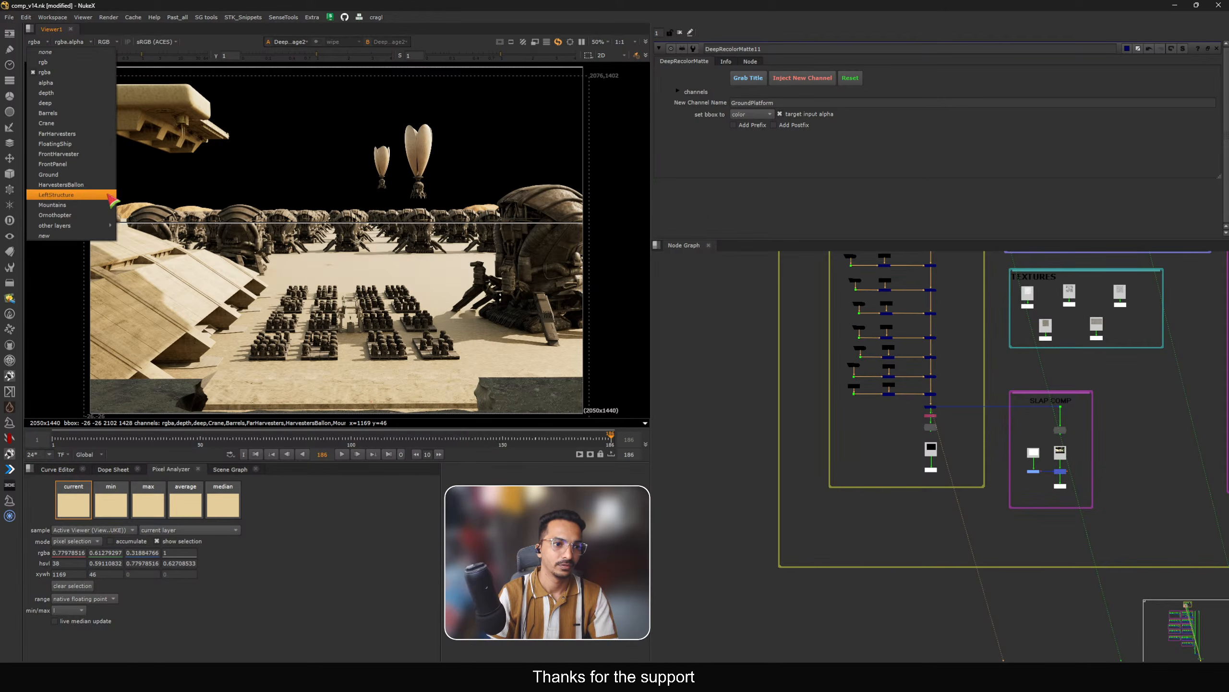
{"action": "left_click", "coordinate": [896, 454]}
{"action": "scroll", "coordinate": [951, 416], "scroll_direction": "up", "scroll_amount": 1}
{"action": "scroll", "coordinate": [956, 422], "scroll_direction": "up", "scroll_amount": 3}
{"action": "left_click", "coordinate": [920, 425]}
{"action": "key", "text": "1"}
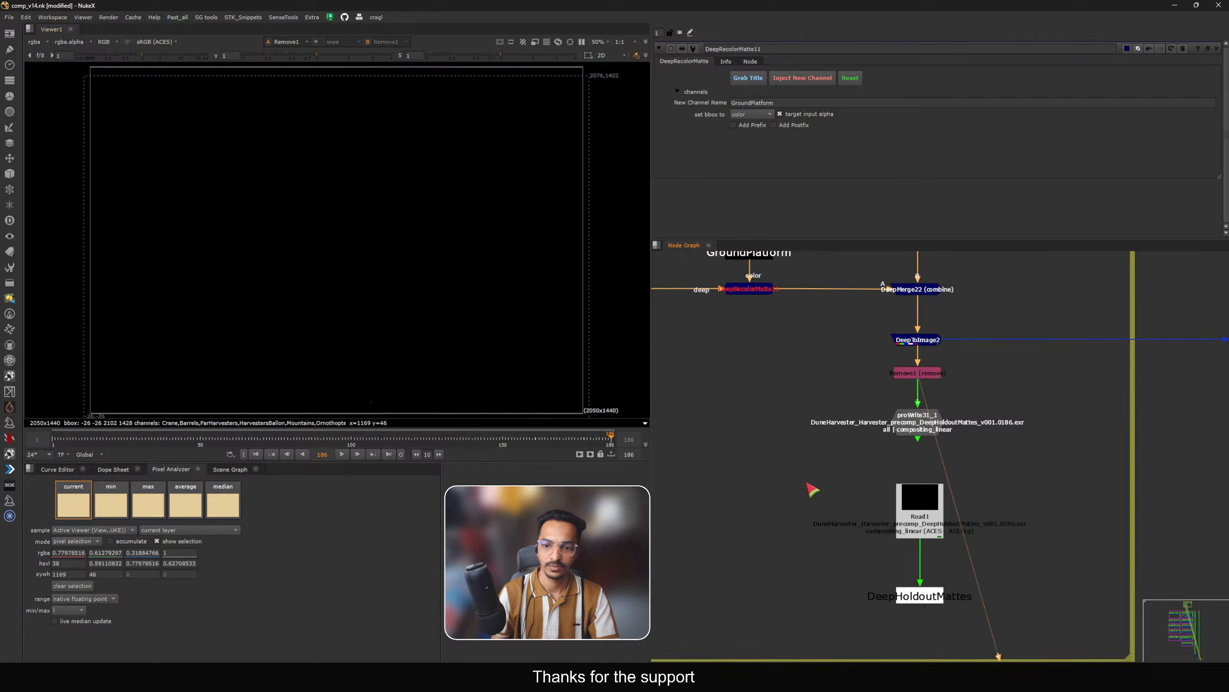
Step: Create a LayerContactSheet node connected to Remove1, place it beside the write node and view it
{"action": "left_click", "coordinate": [782, 465]}
{"action": "key", "text": "Tab"}
{"action": "type", "text": "LAYERC"}
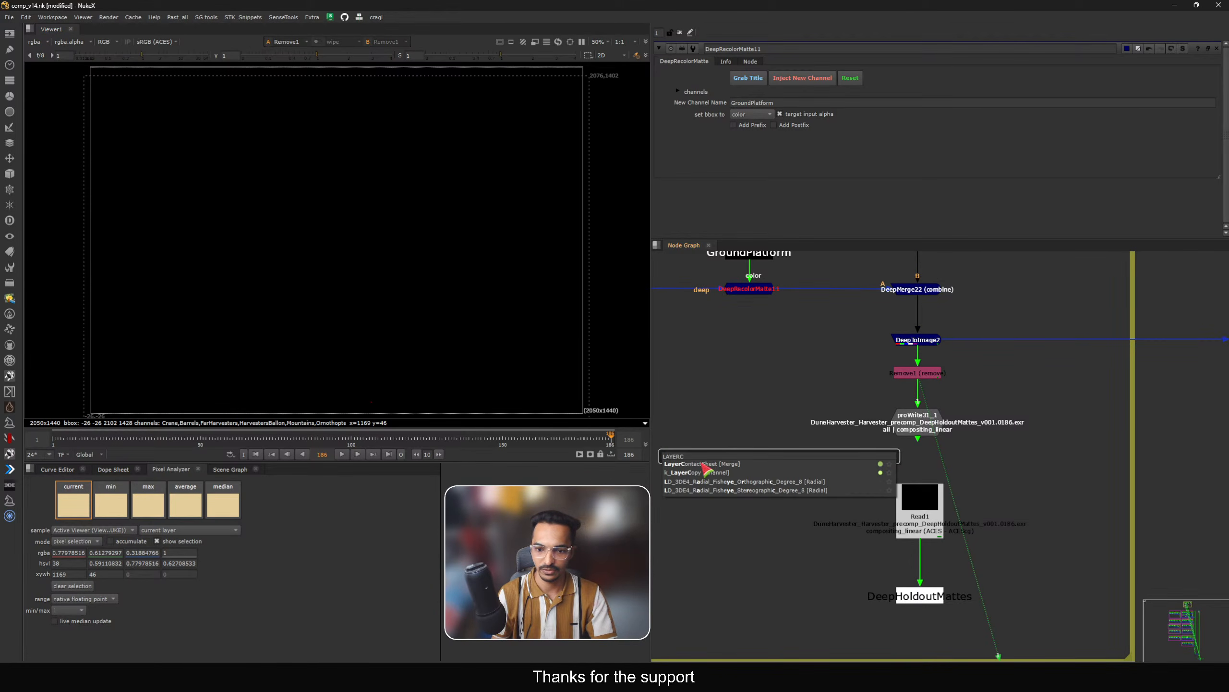
{"action": "left_click", "coordinate": [703, 464]}
{"action": "left_click_drag", "start_coordinate": [801, 469], "coordinate": [876, 423]}
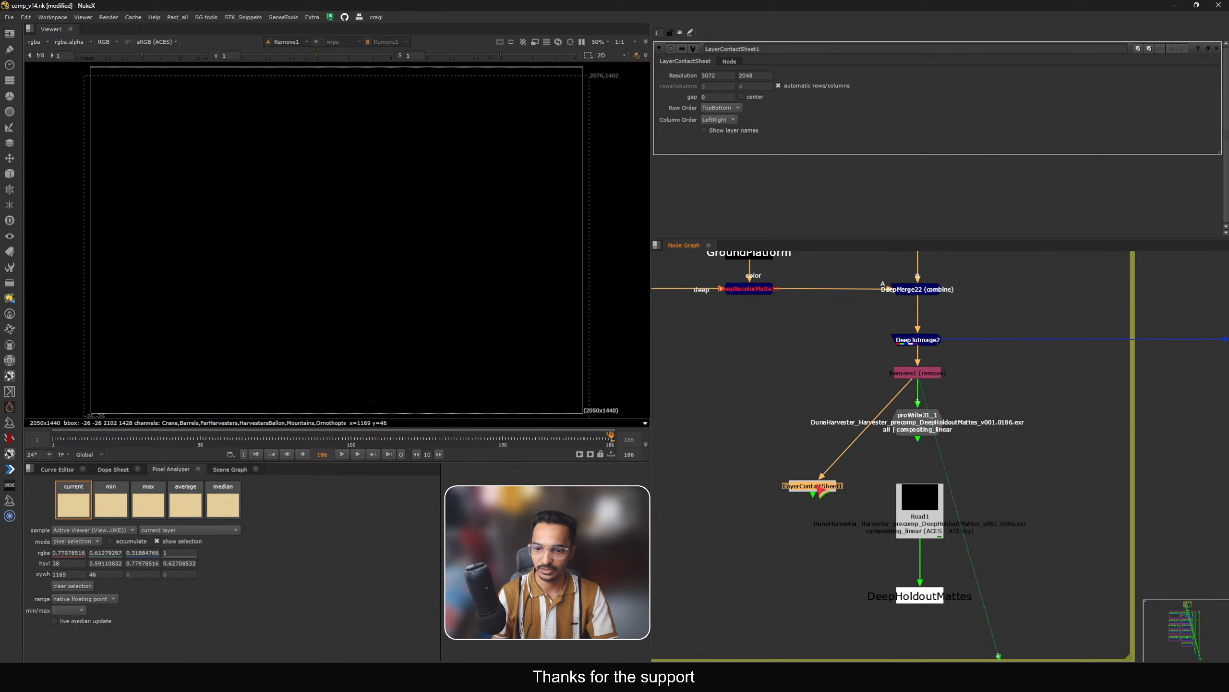
{"action": "left_click_drag", "start_coordinate": [821, 492], "coordinate": [755, 414]}
{"action": "key", "text": "1"}
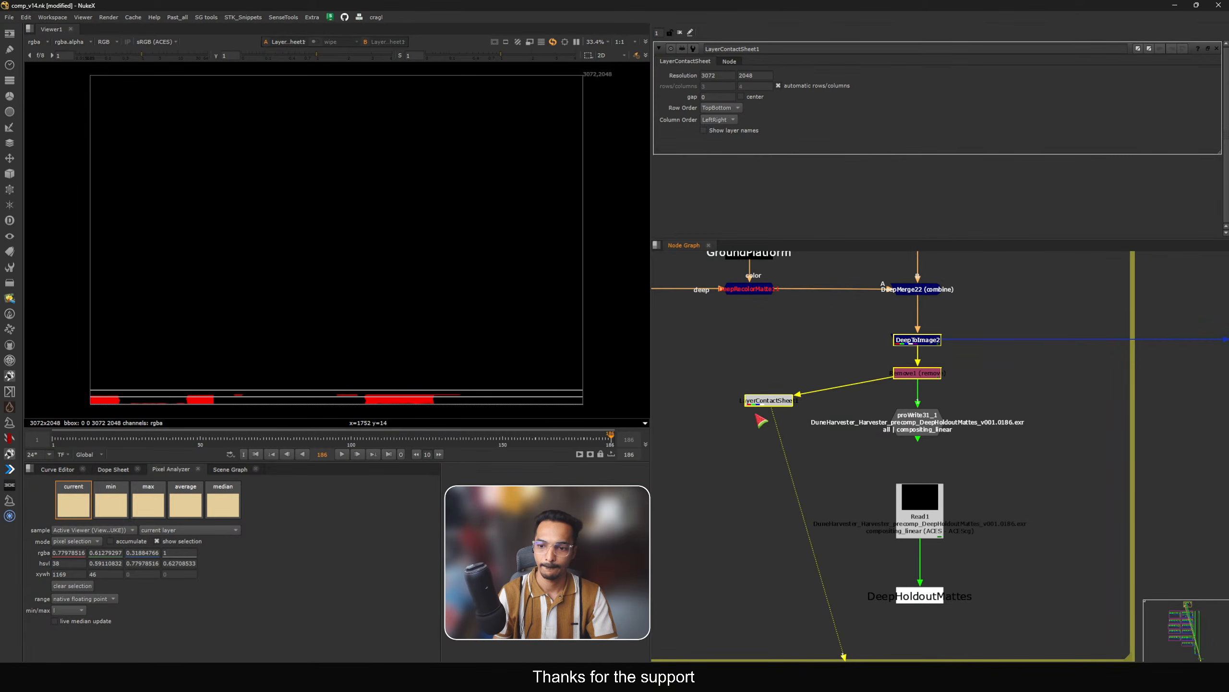
Step: Duplicate the LayerContactSheet node and connect the copy to Read1, placing it beside the read node
{"action": "middle_click_drag", "start_coordinate": [801, 421], "coordinate": [804, 405]}
{"action": "left_click_drag", "start_coordinate": [766, 399], "coordinate": [758, 401]}
{"action": "key", "text": "ctrl+c"}
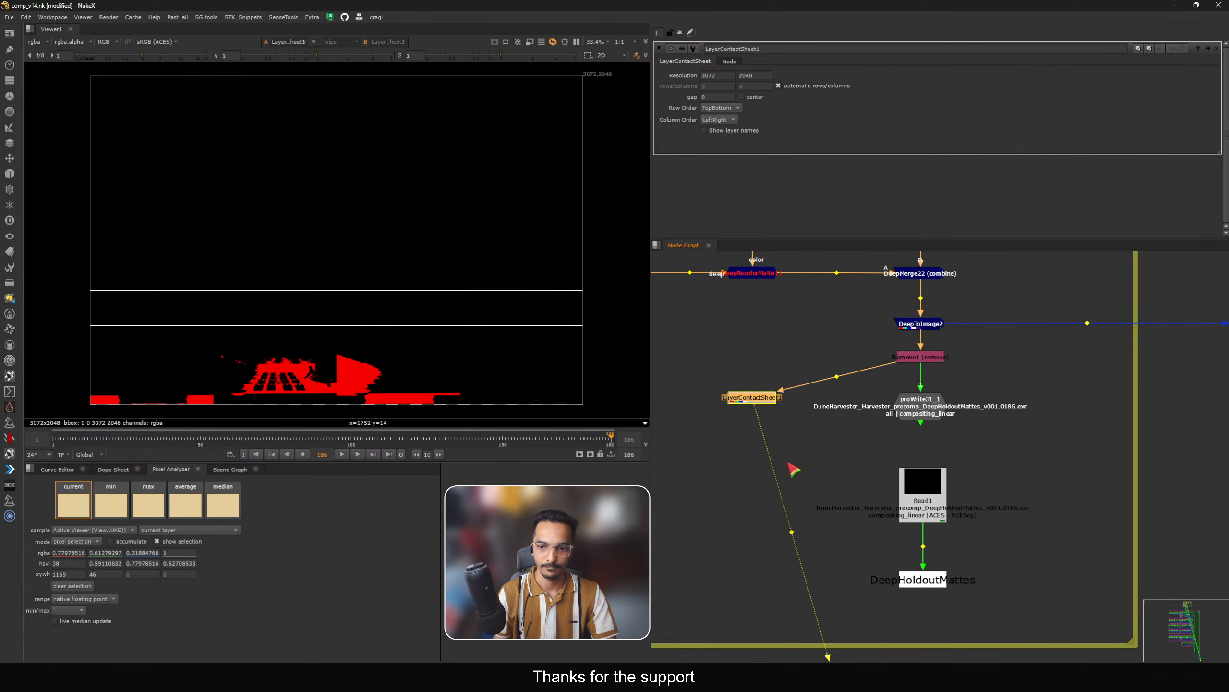
{"action": "left_click", "coordinate": [791, 466]}
{"action": "key", "text": "ctrl+v"}
{"action": "left_click_drag", "start_coordinate": [799, 475], "coordinate": [922, 500]}
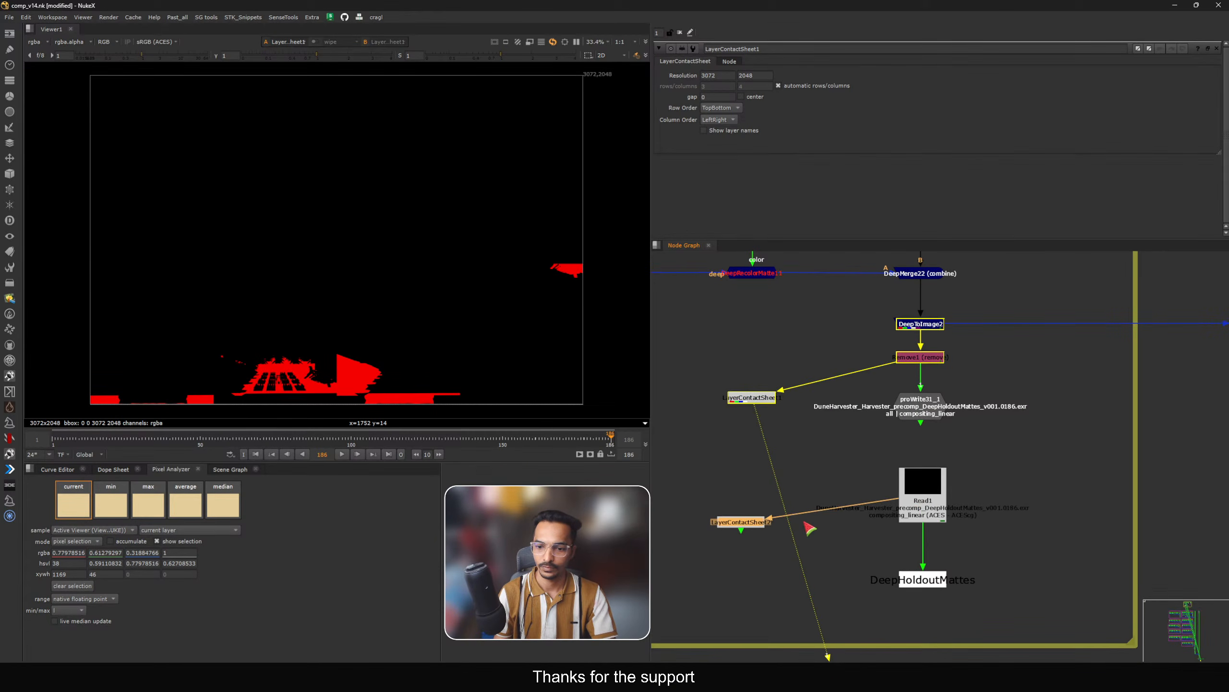
{"action": "left_click_drag", "start_coordinate": [750, 522], "coordinate": [758, 531]}
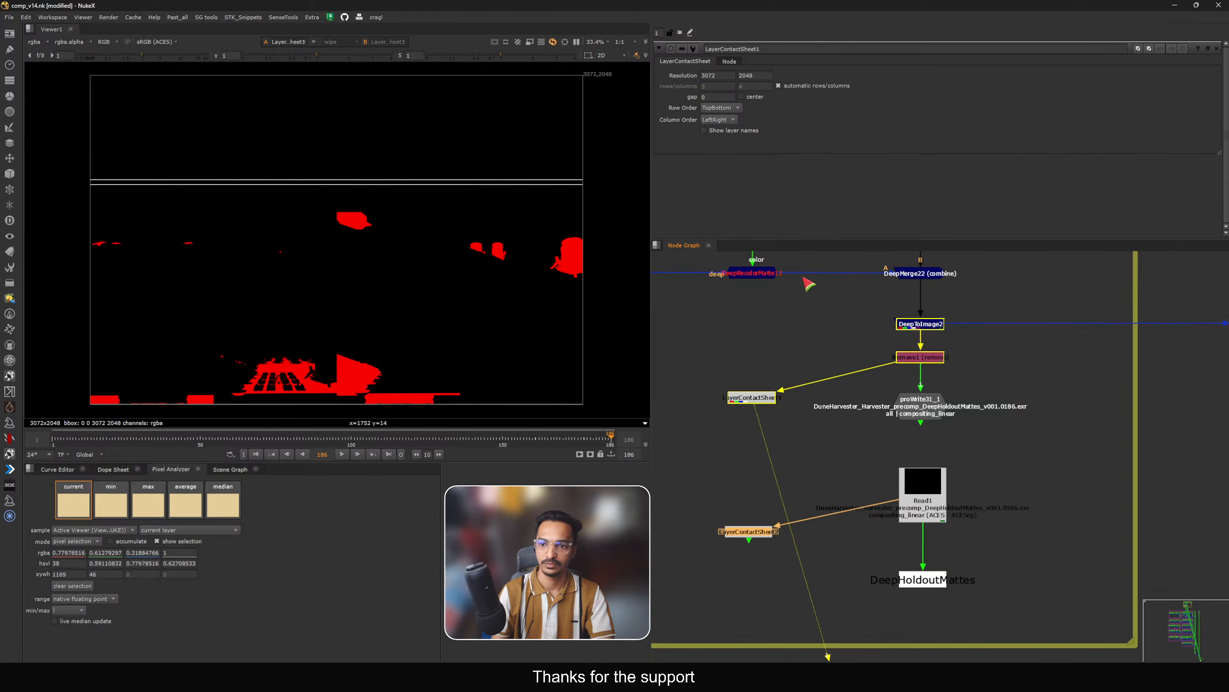
Step: Enable layer names on both LayerContactSheet1 and LayerContactSheet2
{"action": "left_click", "coordinate": [703, 130]}
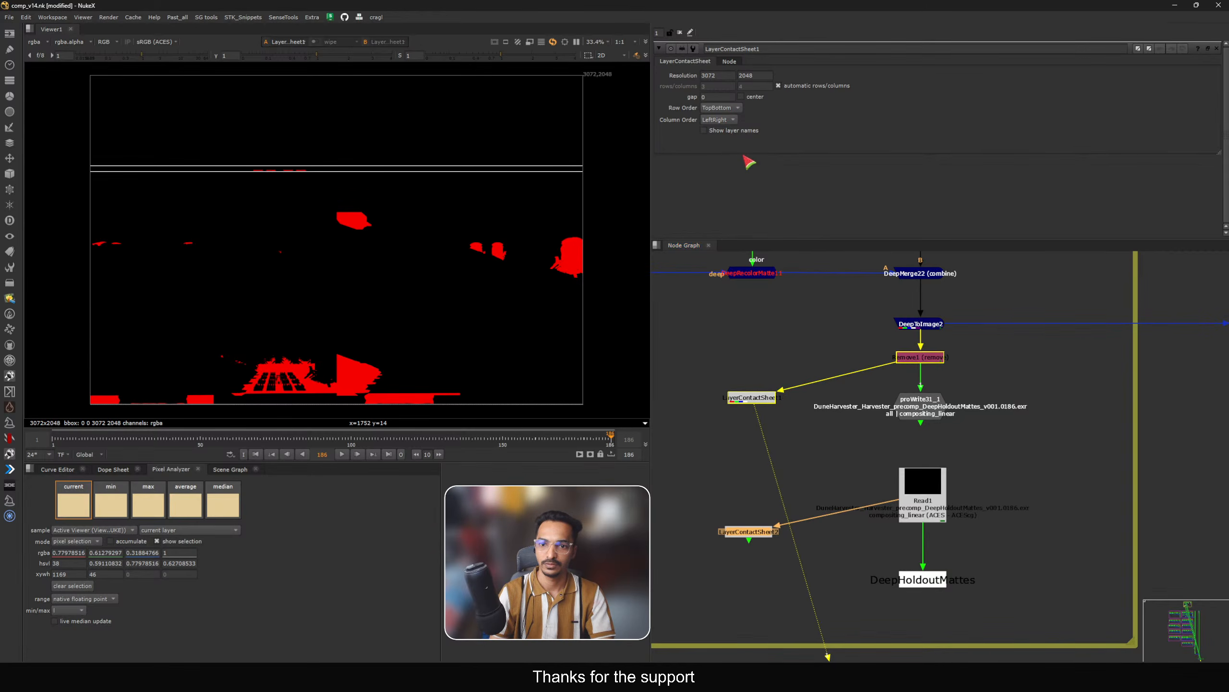
{"action": "double_click", "coordinate": [755, 533]}
{"action": "left_click", "coordinate": [725, 130]}
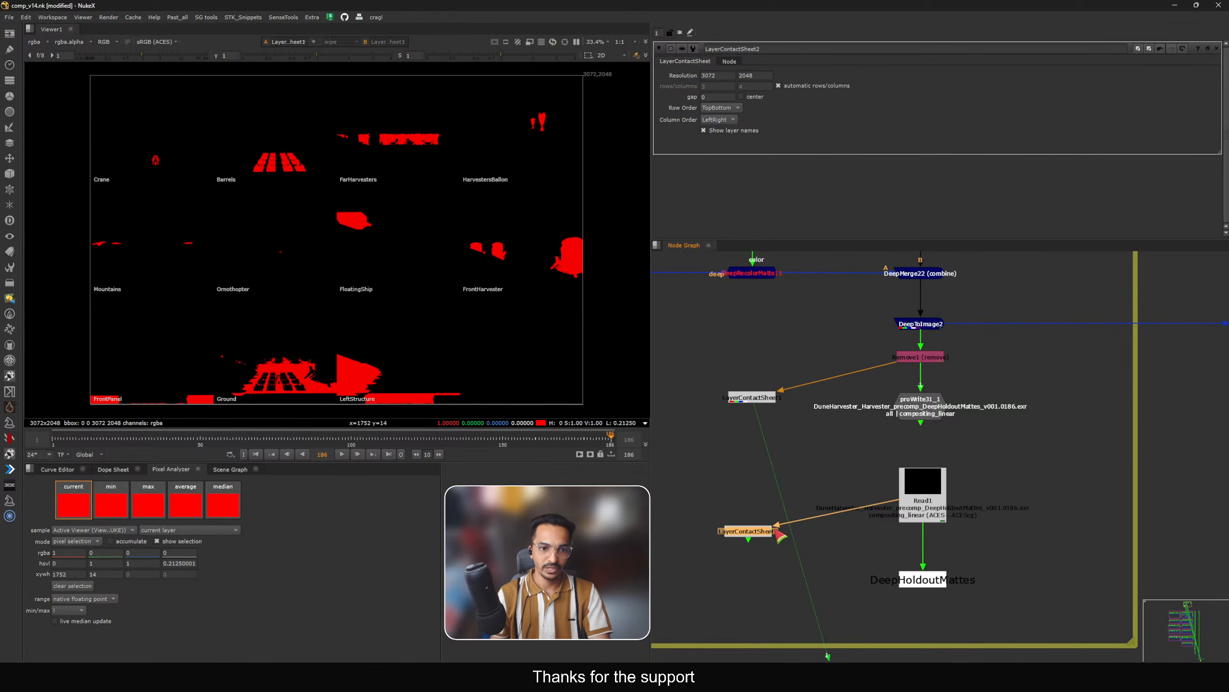
Step: Assign LayerContactSheet2 to viewer input 1 and LayerContactSheet1 to viewer input 2, nudging both nodes into alignment
{"action": "left_click_drag", "start_coordinate": [754, 527], "coordinate": [760, 525]}
{"action": "key", "text": "1"}
{"action": "left_click_drag", "start_coordinate": [756, 396], "coordinate": [762, 403]}
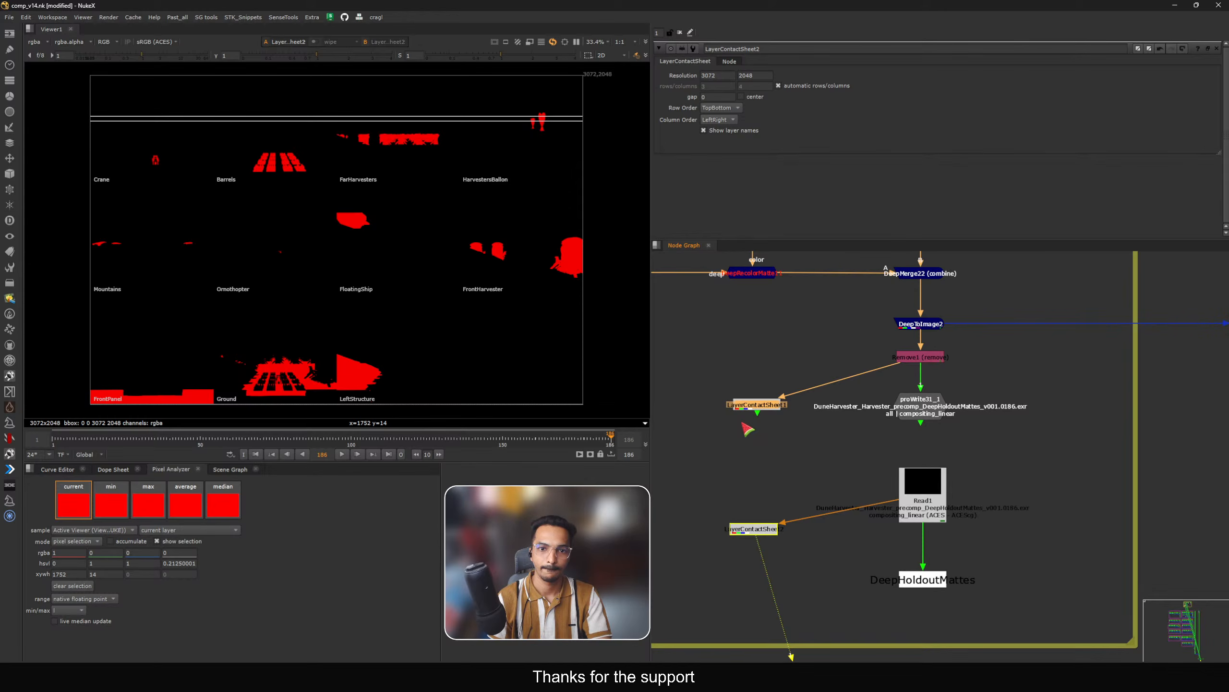
{"action": "key", "text": "2"}
Step: Switch repeatedly between the two contact sheets to compare the live and pre-rendered mattes, including HarvestersBallon, Ground and LeftStructure
{"action": "key", "text": "1"}
{"action": "key", "text": "2"}
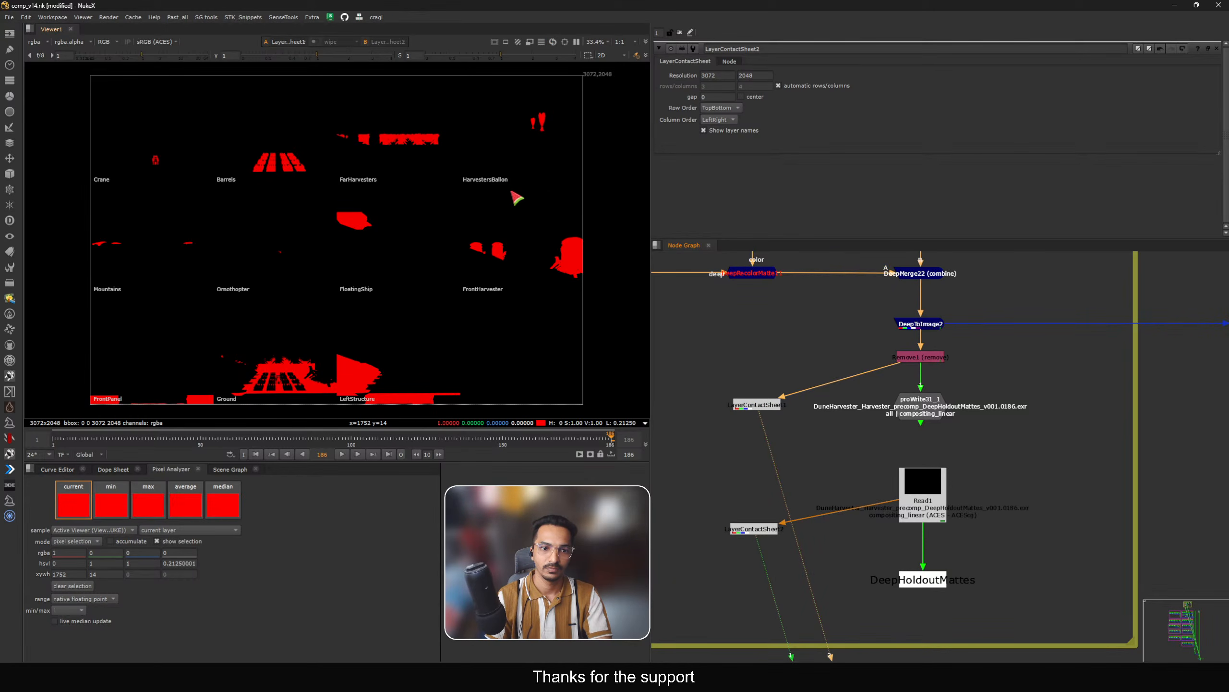
{"action": "key", "text": "1"}
{"action": "key", "text": "2"}
{"action": "left_click_drag", "start_coordinate": [557, 102], "coordinate": [516, 135]}
{"action": "key", "text": "1"}
{"action": "key", "text": "2"}
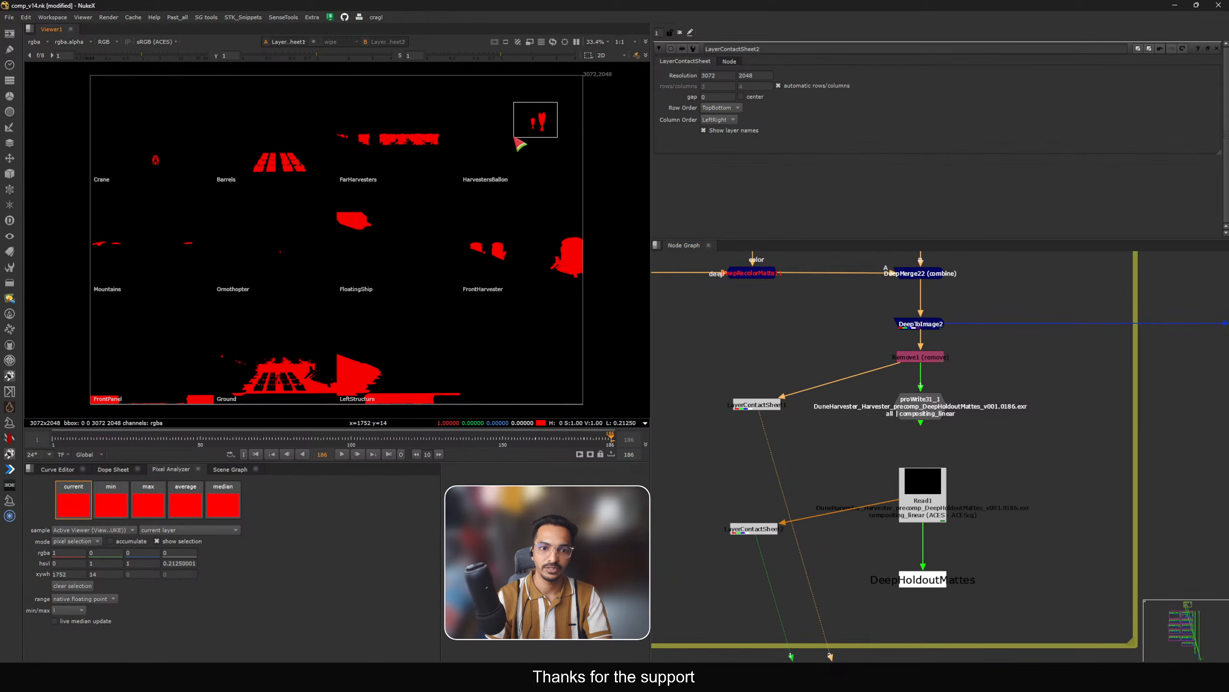
{"action": "key", "text": "1"}
{"action": "key", "text": "2"}
{"action": "key", "text": "1"}
{"action": "key", "text": "2"}
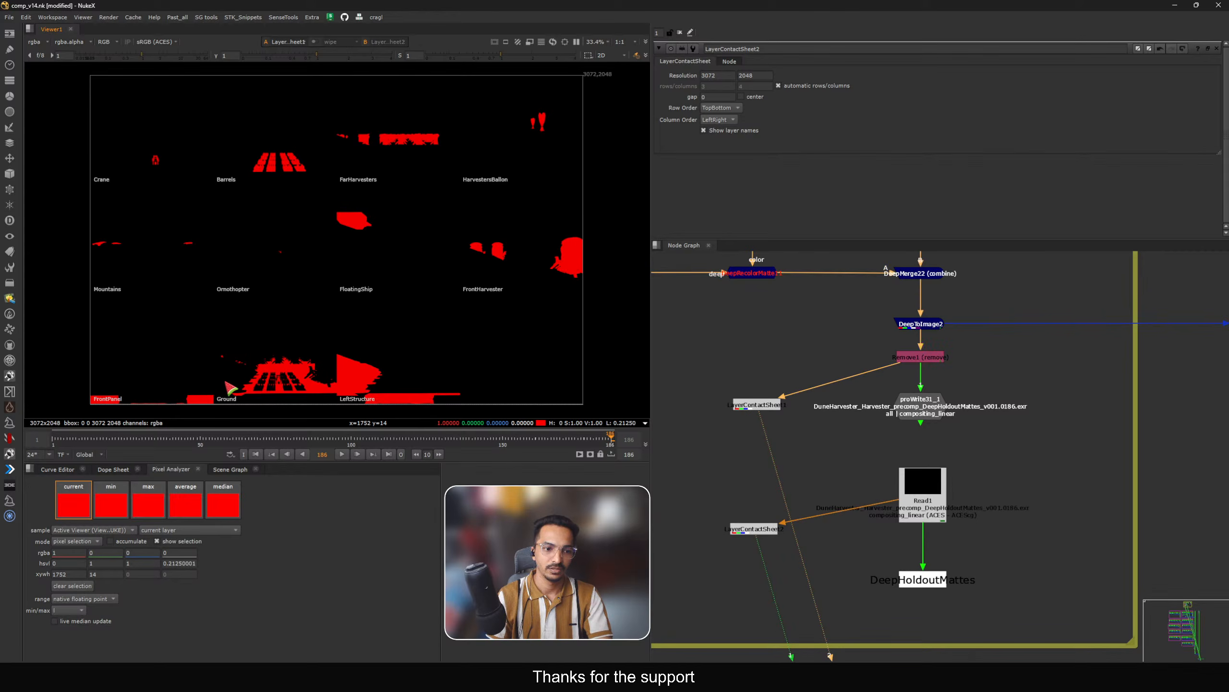
{"action": "key", "text": "1"}
{"action": "key", "text": "2"}
{"action": "key", "text": "1"}
{"action": "key", "text": "2"}
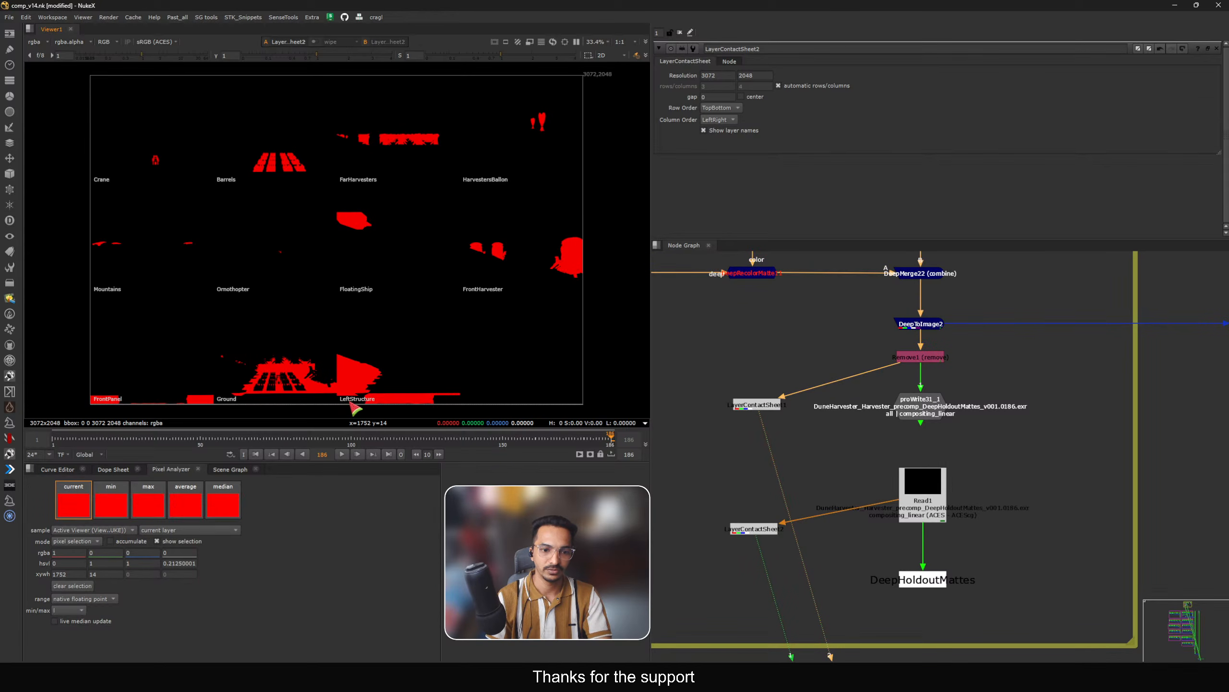
{"action": "key", "text": "1"}
{"action": "key", "text": "2"}
{"action": "key", "text": "1"}
{"action": "key", "text": "2"}
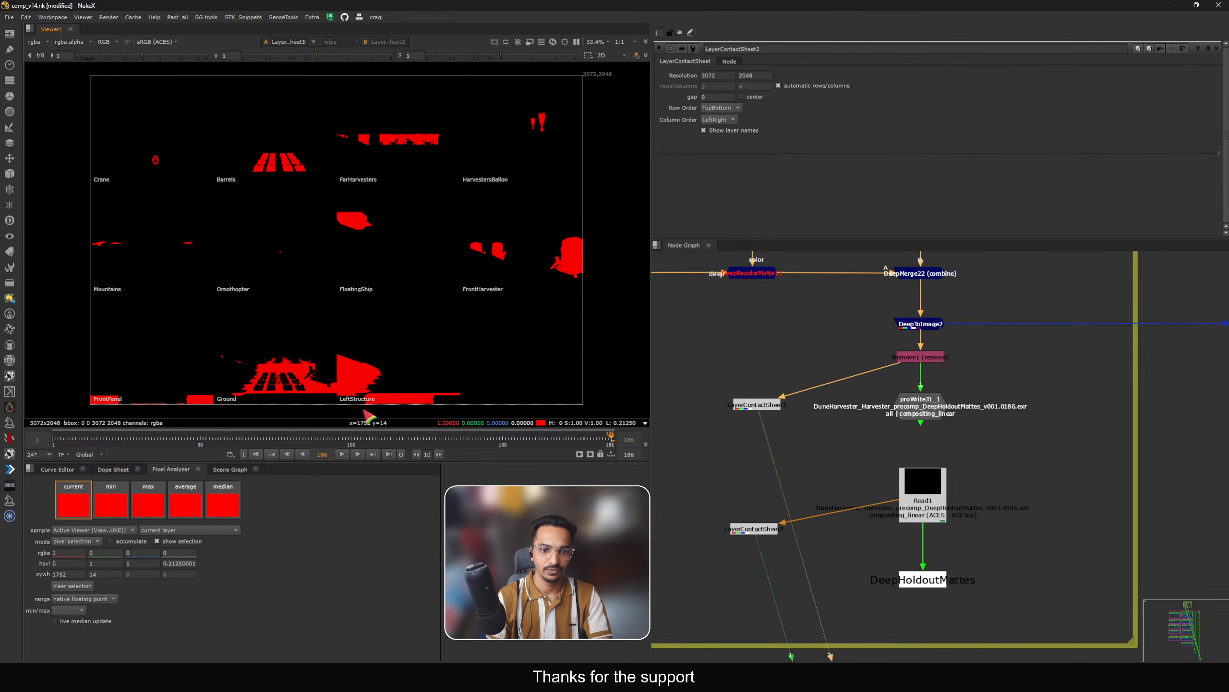
Step: Switch between the live and pre-rendered contact sheets once more to compare their mattes
{"action": "key", "text": "1"}
{"action": "key", "text": "2"}
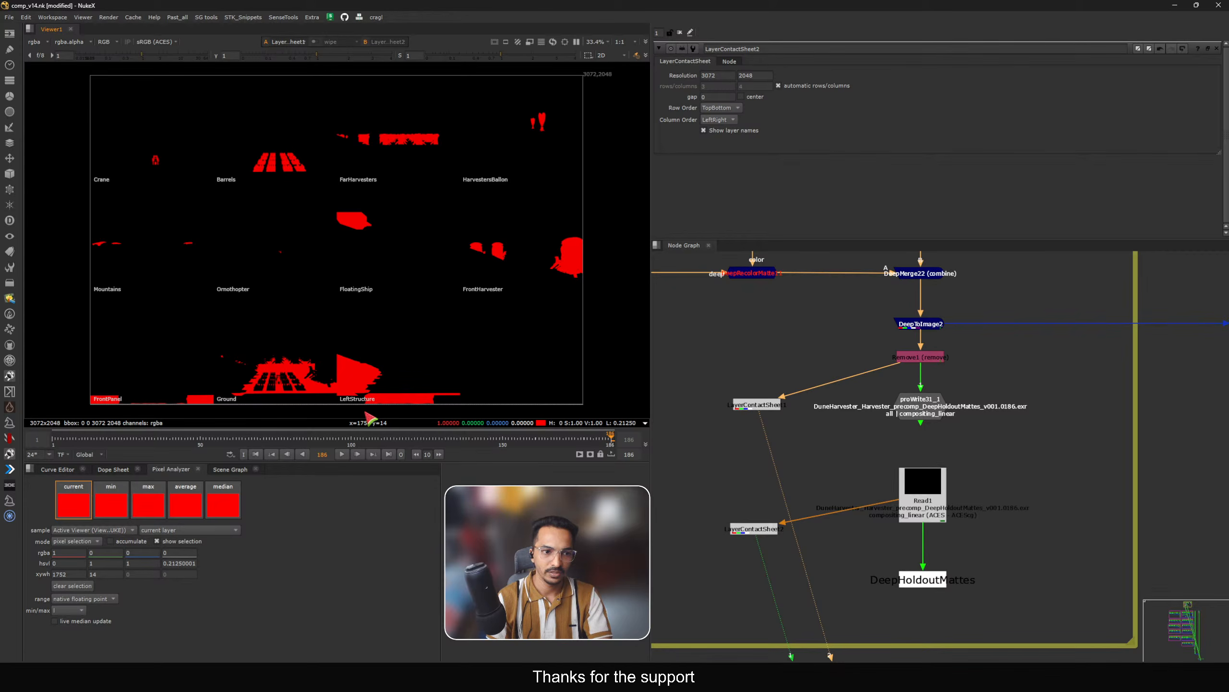
{"action": "key", "text": "1"}
{"action": "key", "text": "2"}
Step: Inspect the Remove1 settings and the properties of the GroundPlatform DeepRecolorMatte node
{"action": "left_click", "coordinate": [926, 362]}
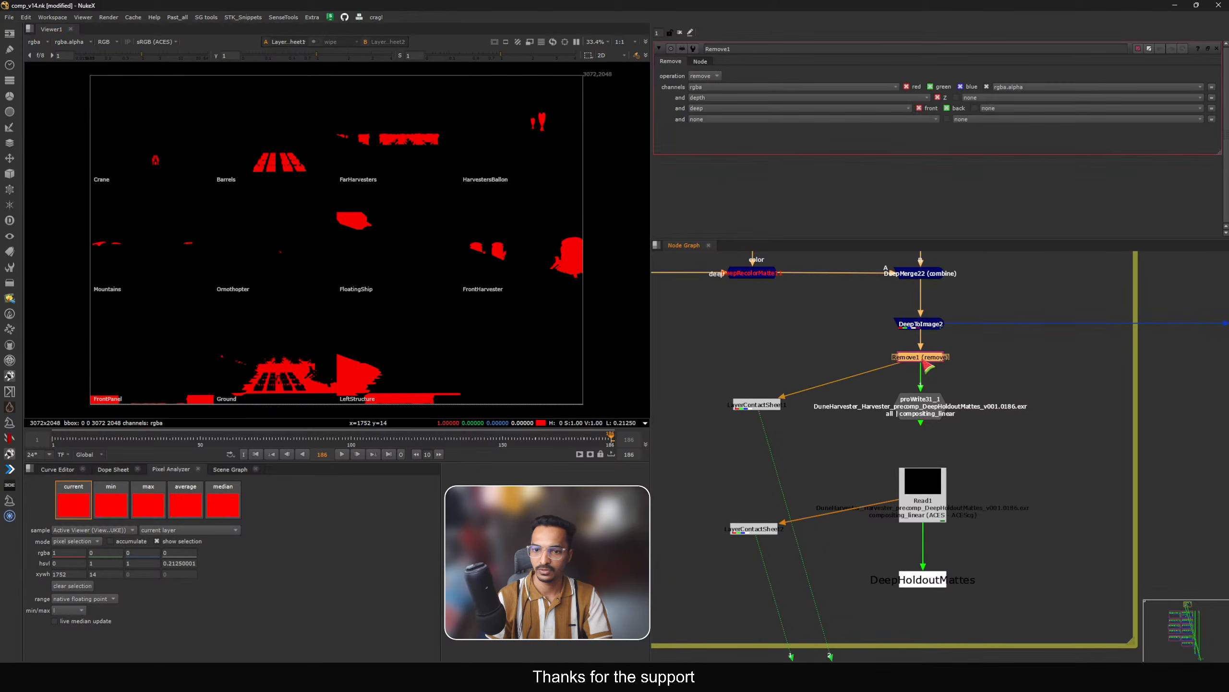
{"action": "middle_click_drag", "start_coordinate": [888, 298], "coordinate": [892, 348]}
{"action": "left_click", "coordinate": [921, 325]}
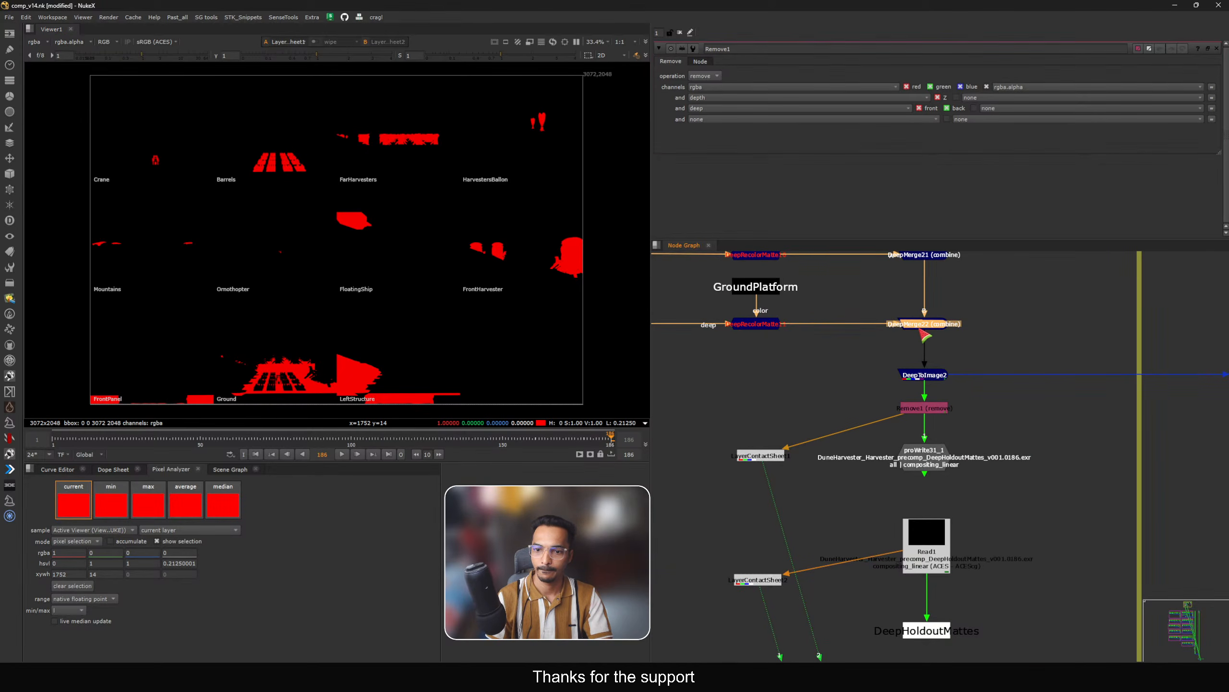
{"action": "left_click", "coordinate": [772, 456]}
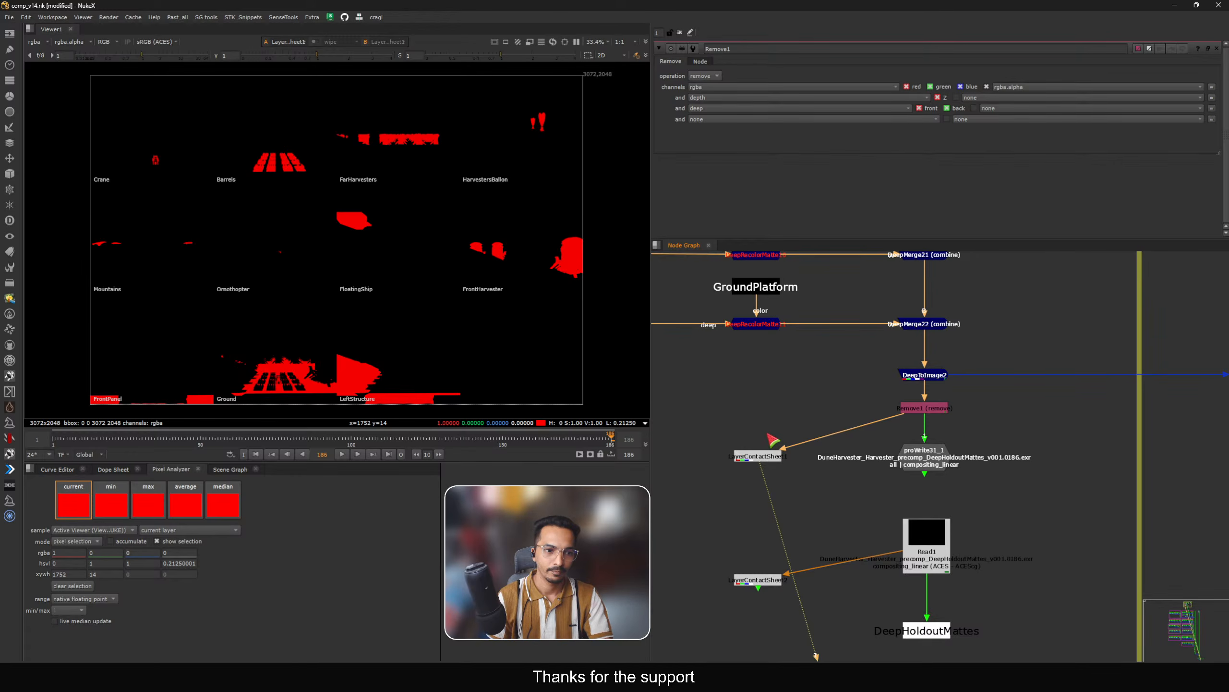
{"action": "left_click", "coordinate": [764, 326]}
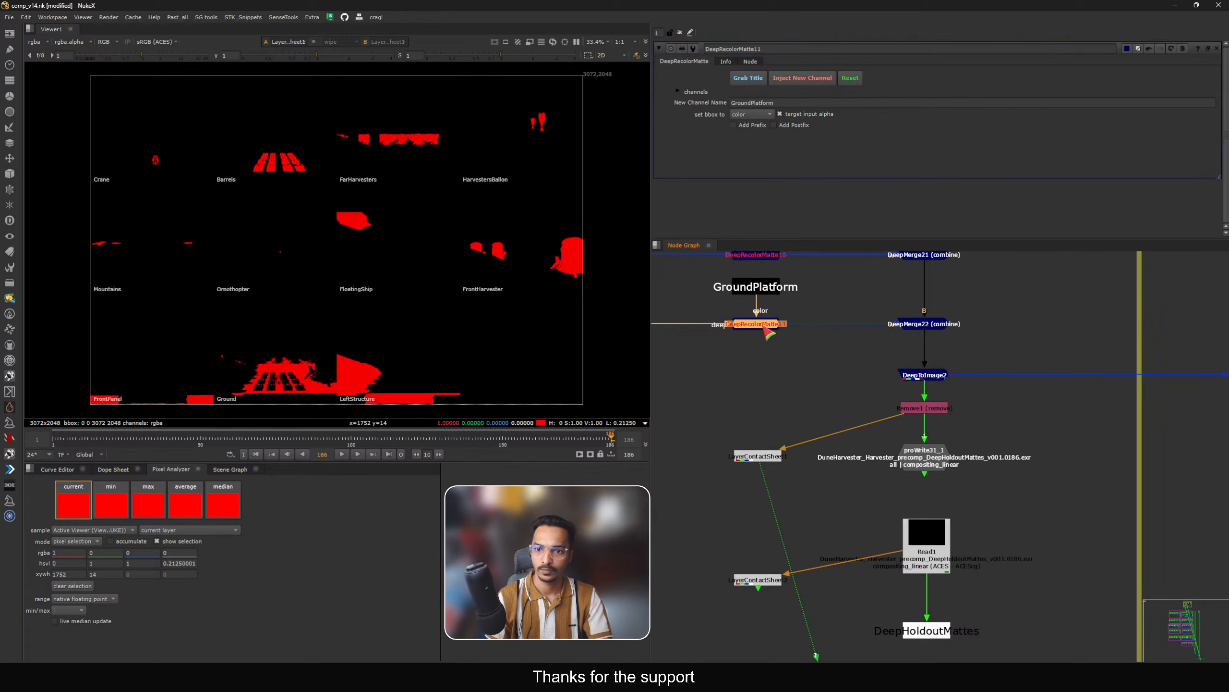
Step: View the DeepMerge22 output and switch the displayed layer to Mountains
{"action": "left_click", "coordinate": [927, 325]}
{"action": "key", "text": "1"}
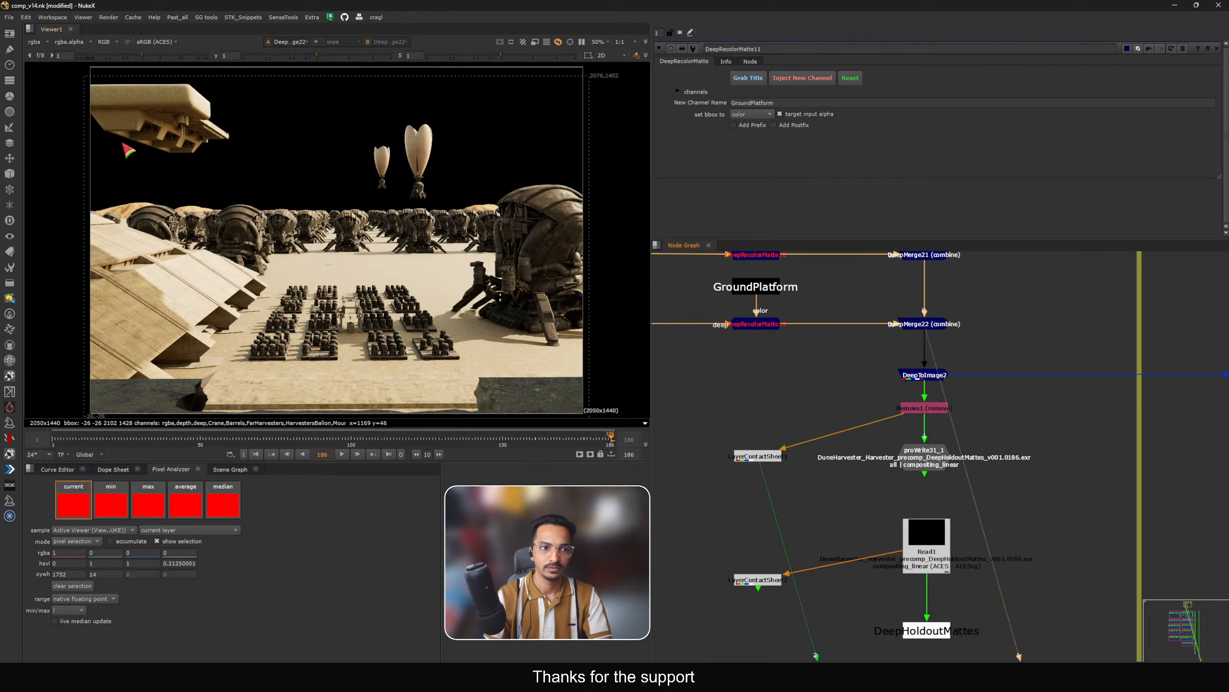
{"action": "left_click", "coordinate": [43, 45]}
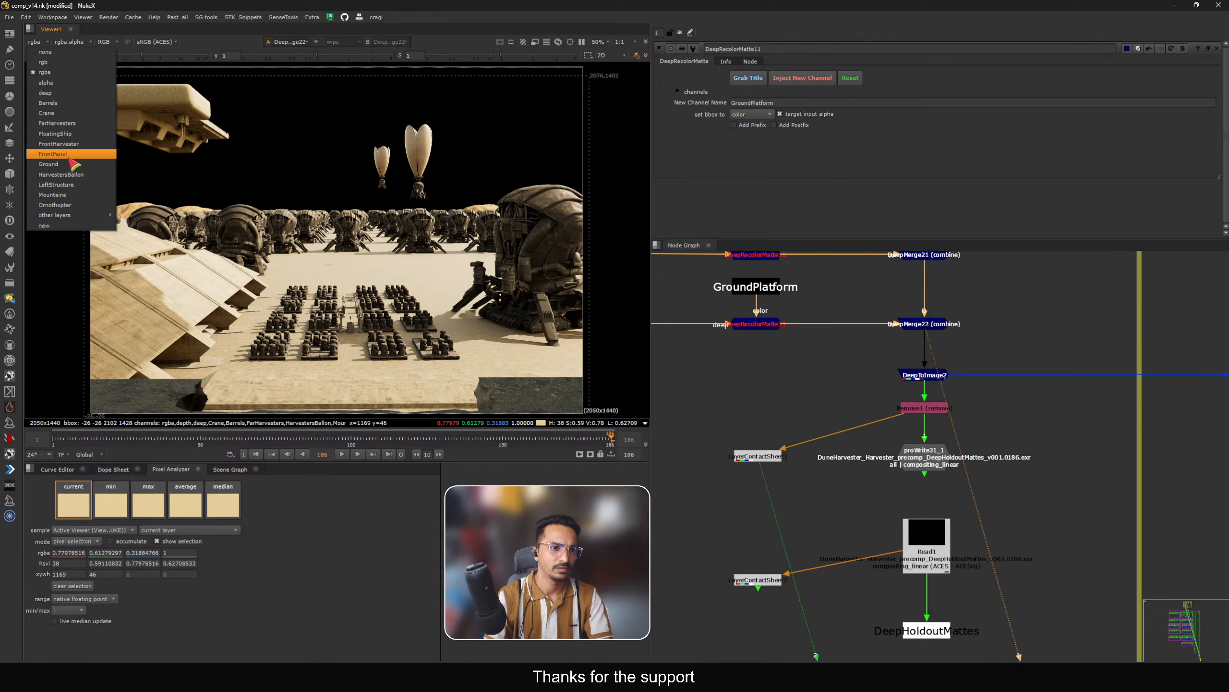
{"action": "left_click", "coordinate": [52, 194]}
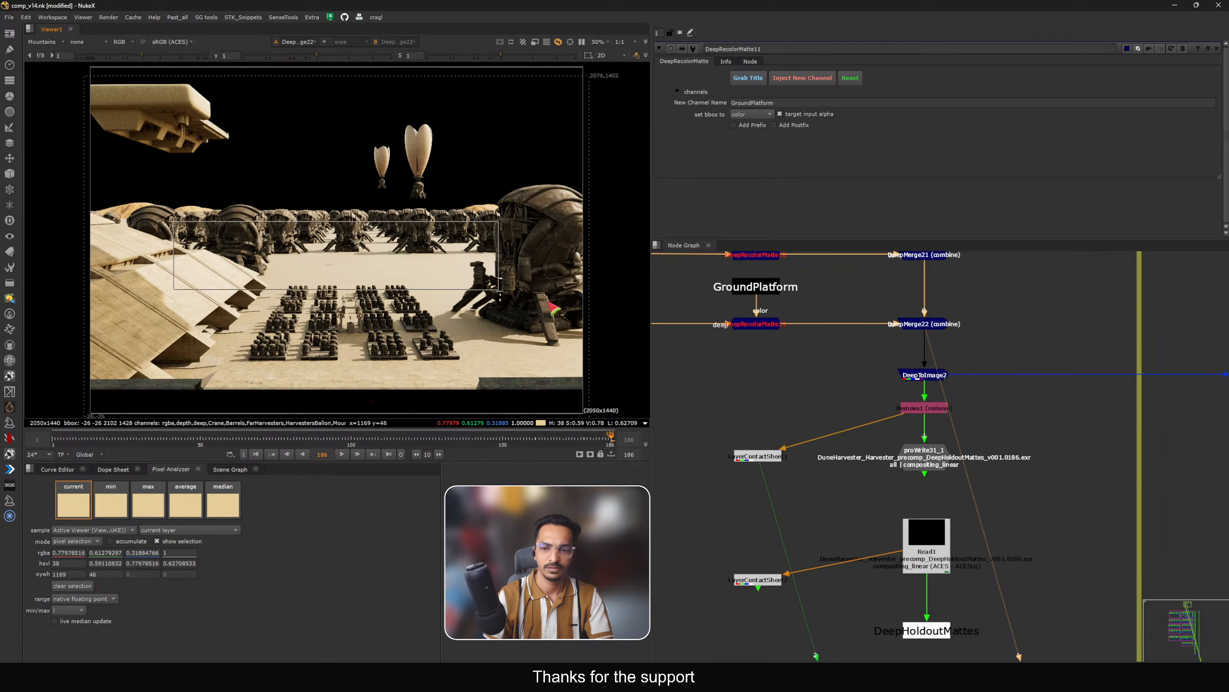
Step: View the GroundPlatform DeepRecolorMatte in rgba and check which layers it carries
{"action": "left_click", "coordinate": [755, 326]}
{"action": "key", "text": "1"}
{"action": "middle_click_drag", "start_coordinate": [756, 340], "coordinate": [808, 354]}
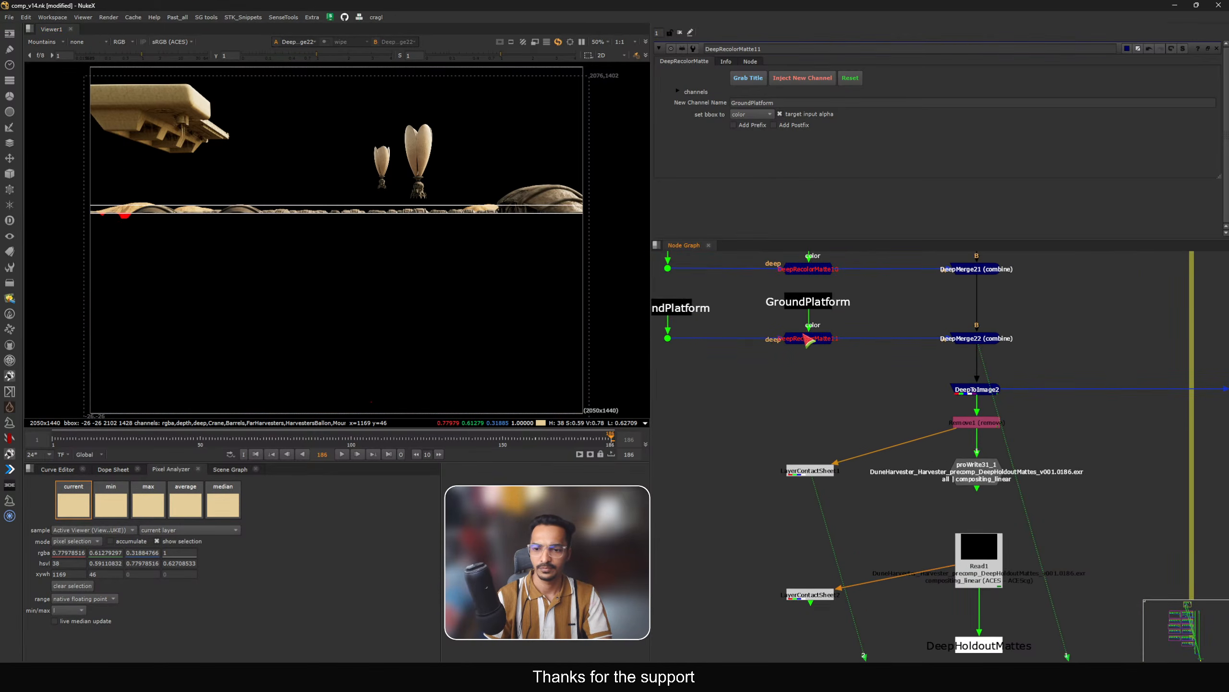
{"action": "left_click", "coordinate": [46, 43]}
{"action": "left_click", "coordinate": [44, 72]}
{"action": "left_click", "coordinate": [38, 42]}
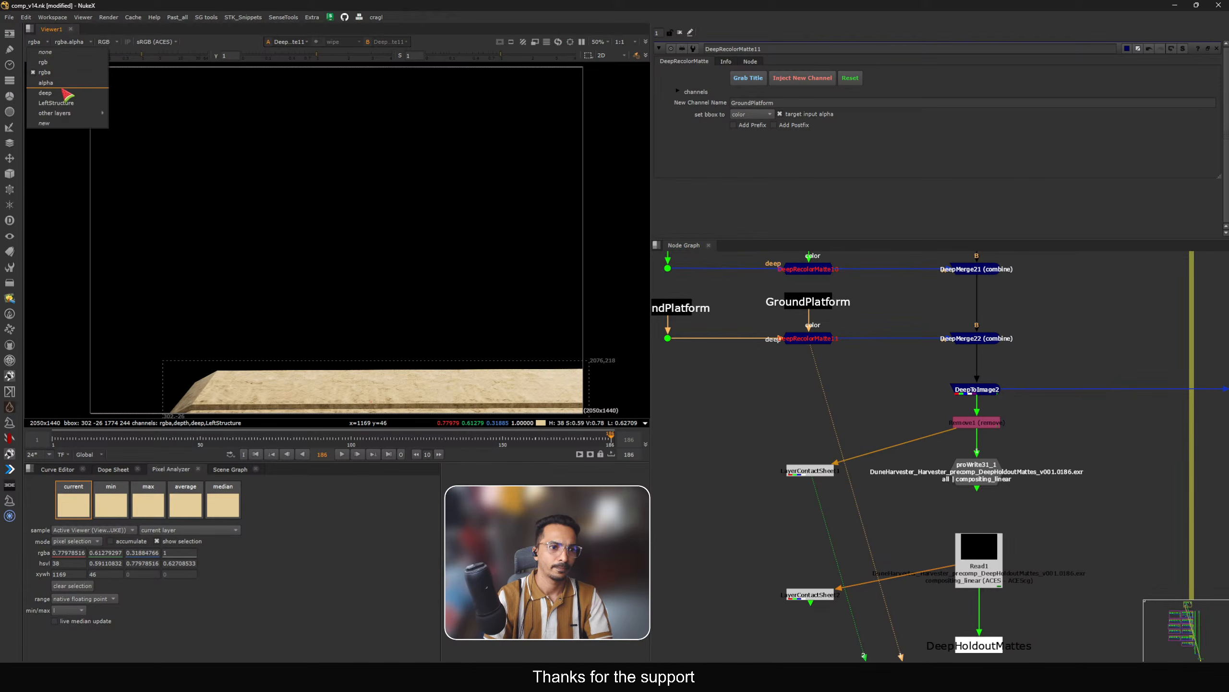
{"action": "left_click", "coordinate": [450, 326]}
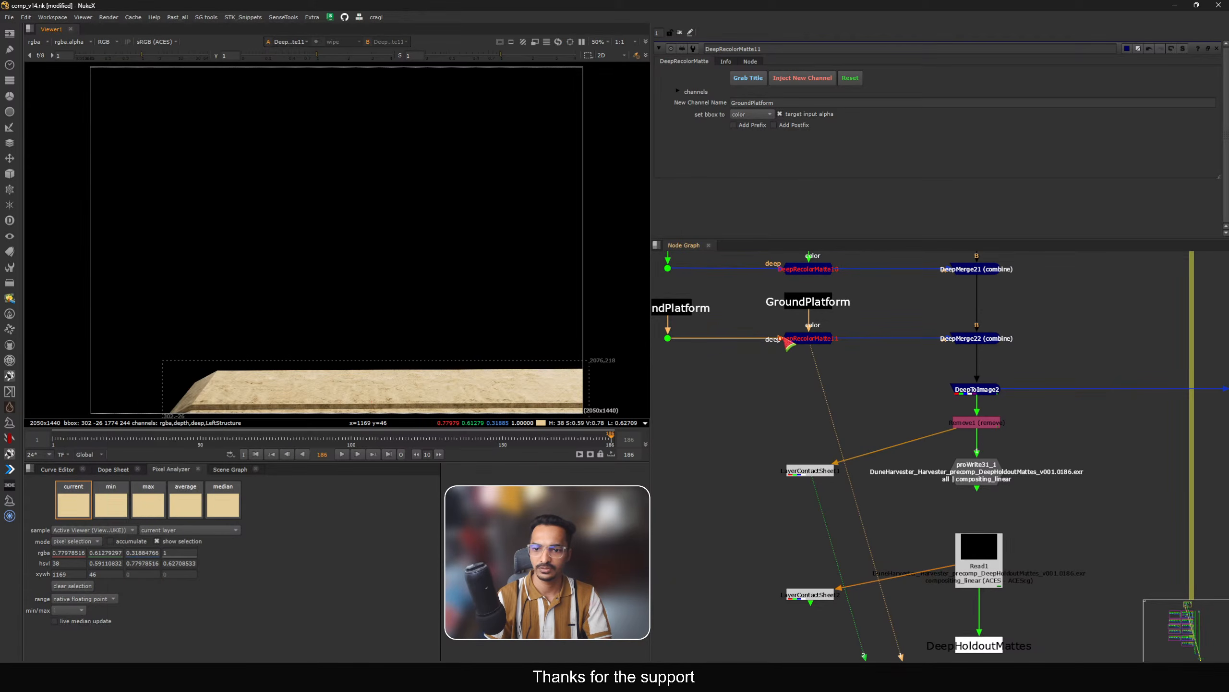
Step: Replace the GroundPlatform DeepRecolorMatte with a new one, connect its deep and color inputs, and name its channel GroundPlatform
{"action": "left_click", "coordinate": [794, 334]}
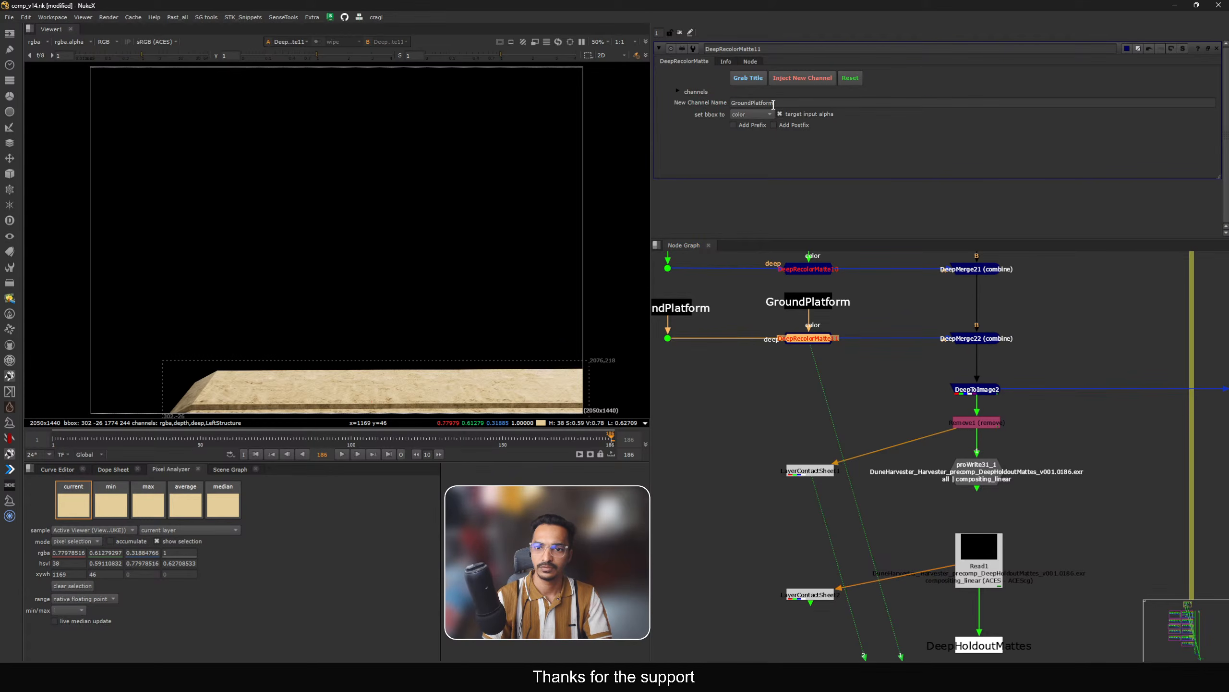
{"action": "left_click", "coordinate": [776, 331]}
{"action": "left_click", "coordinate": [815, 341]}
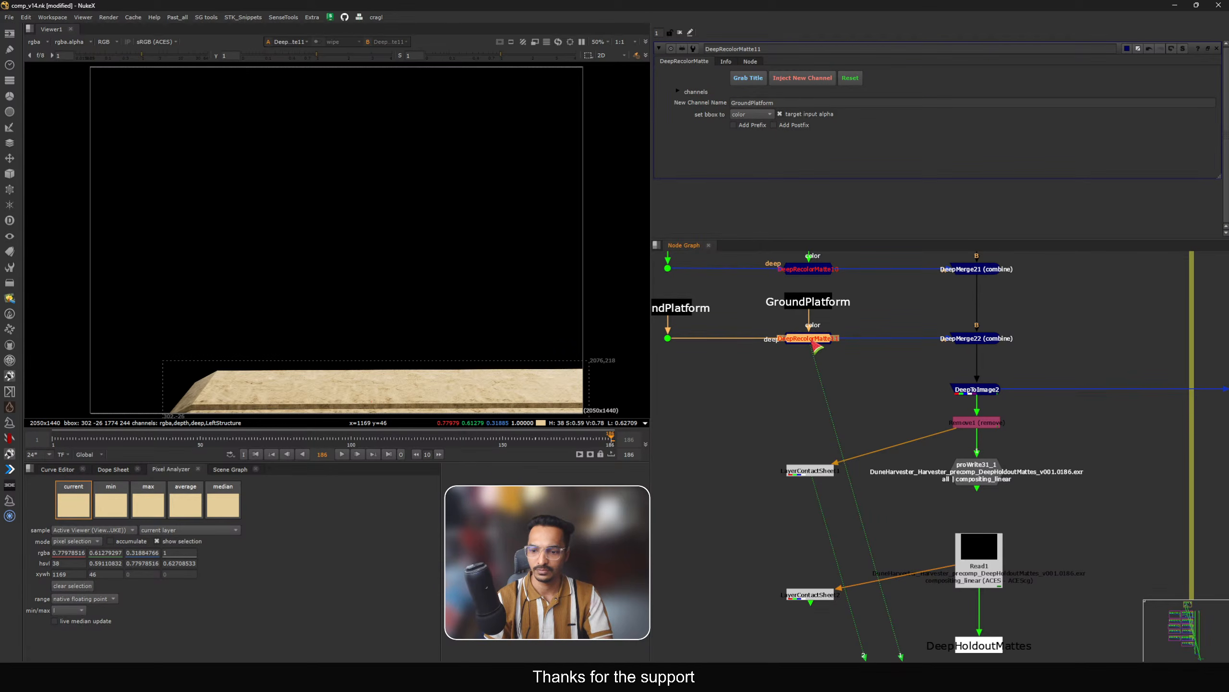
{"action": "key", "text": "Delete"}
{"action": "key", "text": "Tab"}
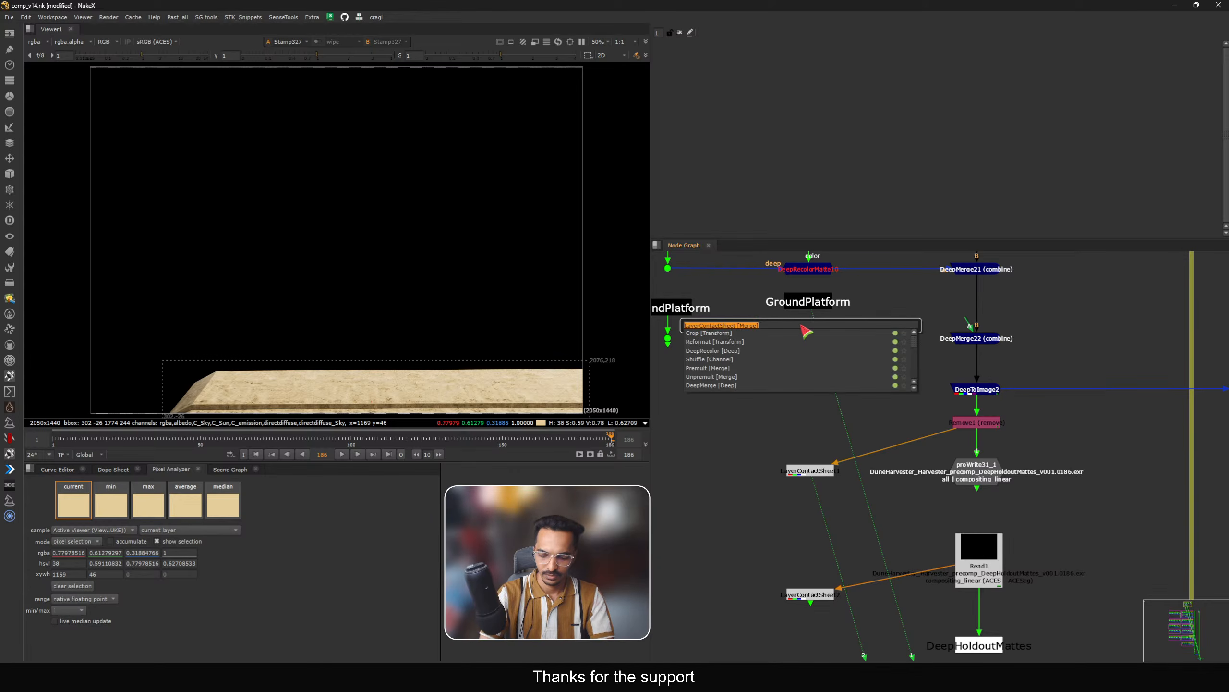
{"action": "type", "text": "DEEPREC"}
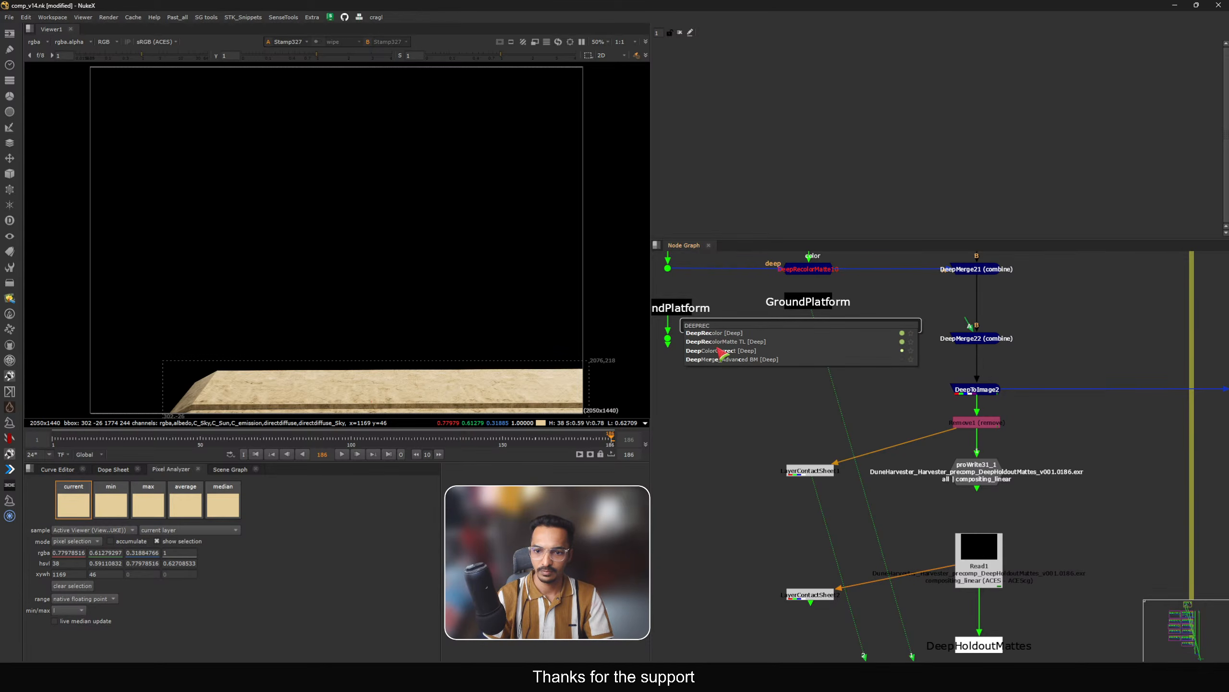
{"action": "key", "text": "Return"}
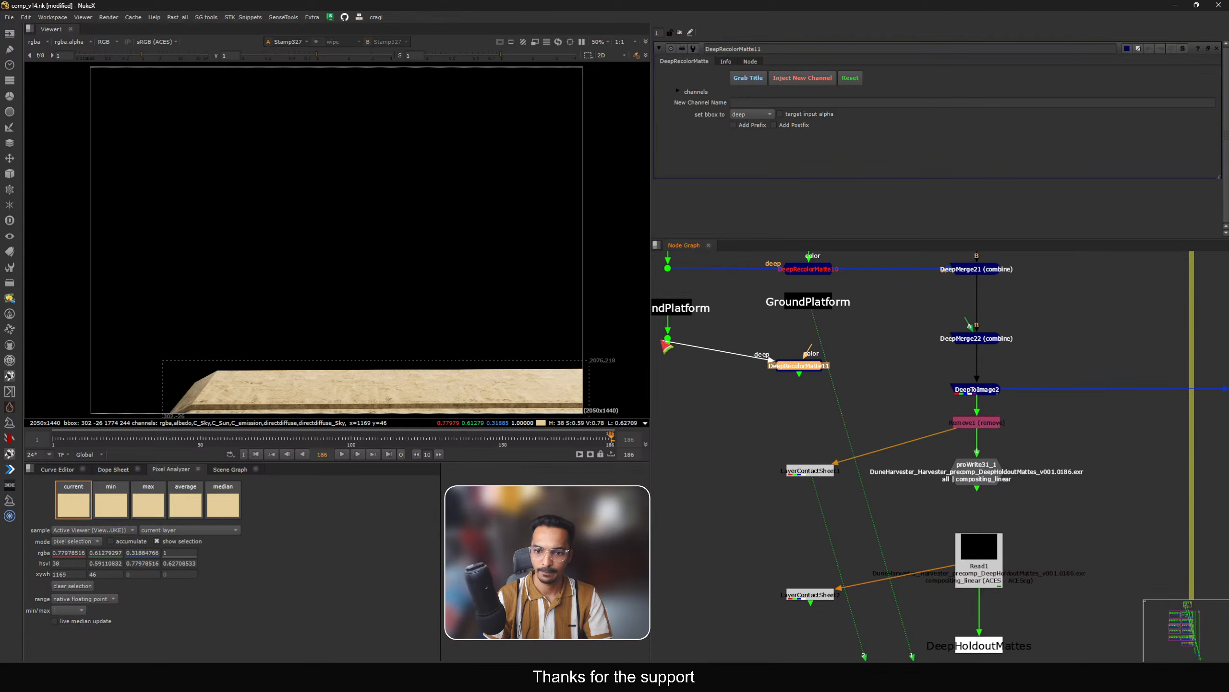
{"action": "left_click_drag", "start_coordinate": [806, 372], "coordinate": [817, 345]}
{"action": "key", "text": "1"}
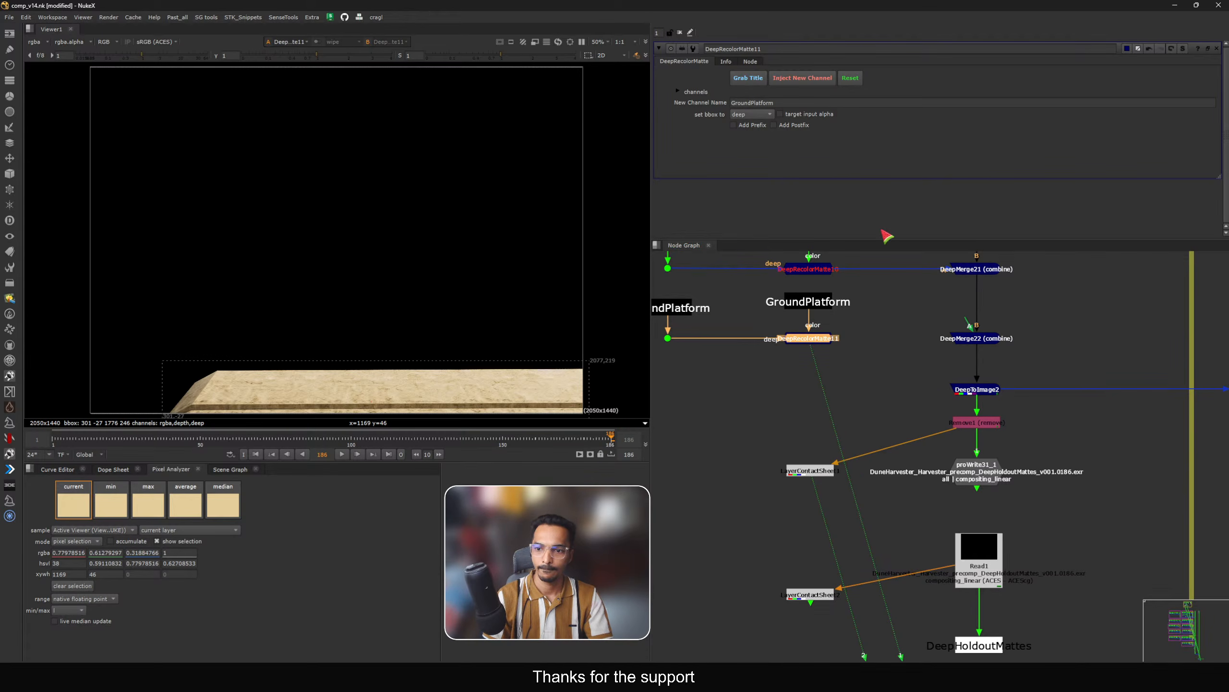
Step: Match the new matte node to the LeftStructure one by enabling target input alpha and setting the bbox to color
{"action": "left_click", "coordinate": [809, 270]}
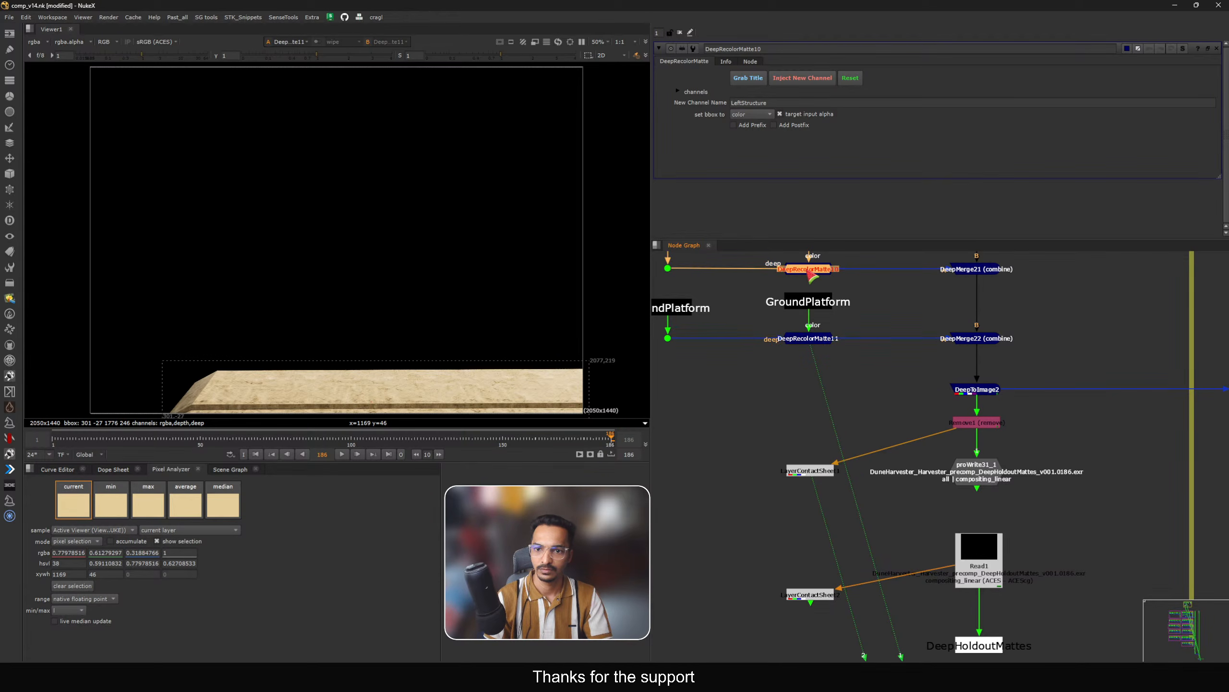
{"action": "left_click", "coordinate": [812, 340]}
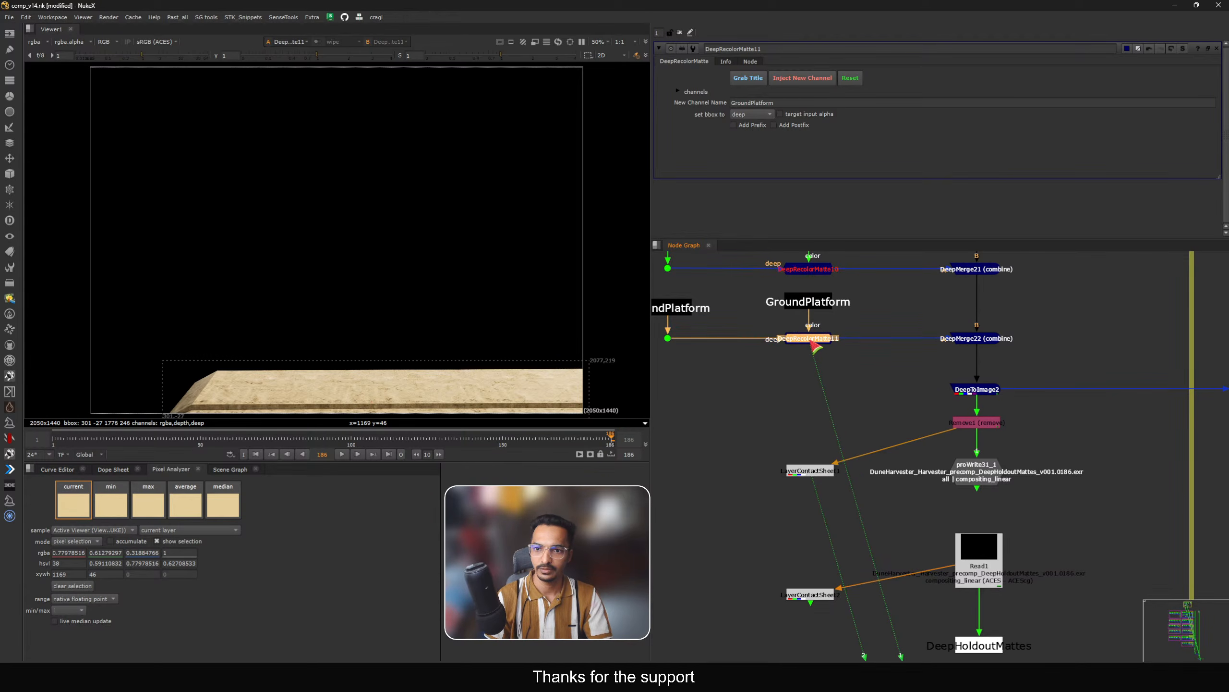
{"action": "left_click", "coordinate": [780, 114]}
{"action": "left_click", "coordinate": [751, 114]}
{"action": "left_click", "coordinate": [752, 125]}
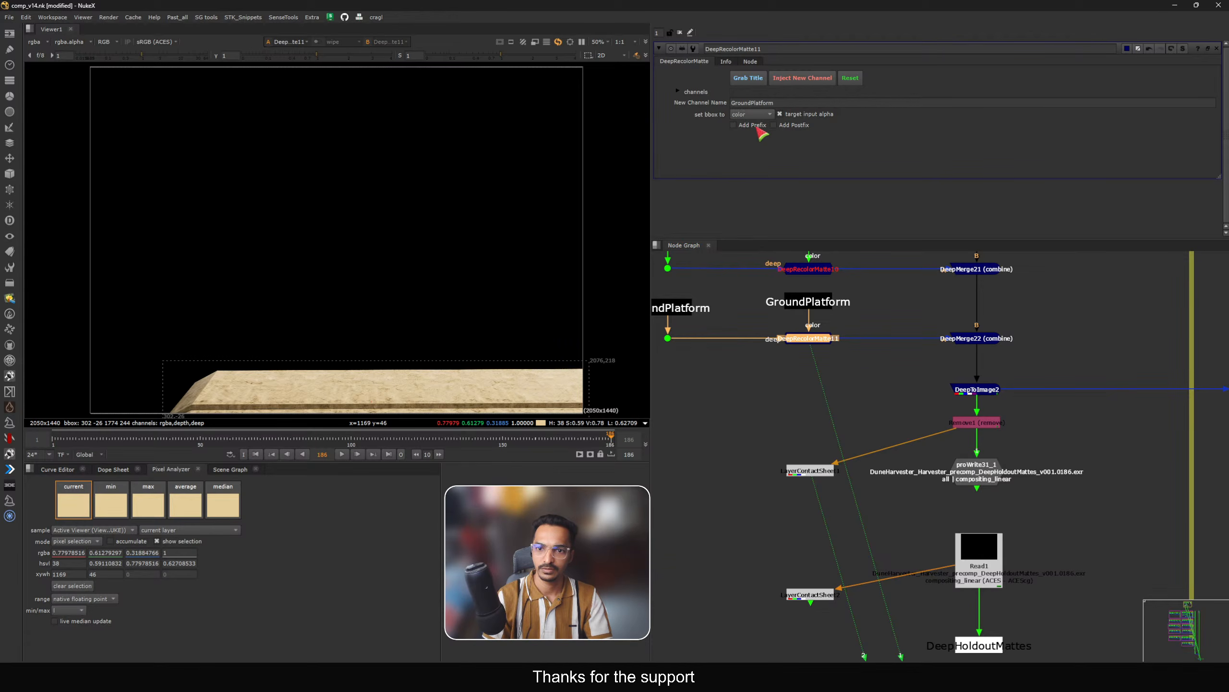
Step: View LayerContactSheet1 to check the live mattes with the rebuilt GroundPlatform node
{"action": "left_click", "coordinate": [832, 469]}
{"action": "key", "text": "1"}
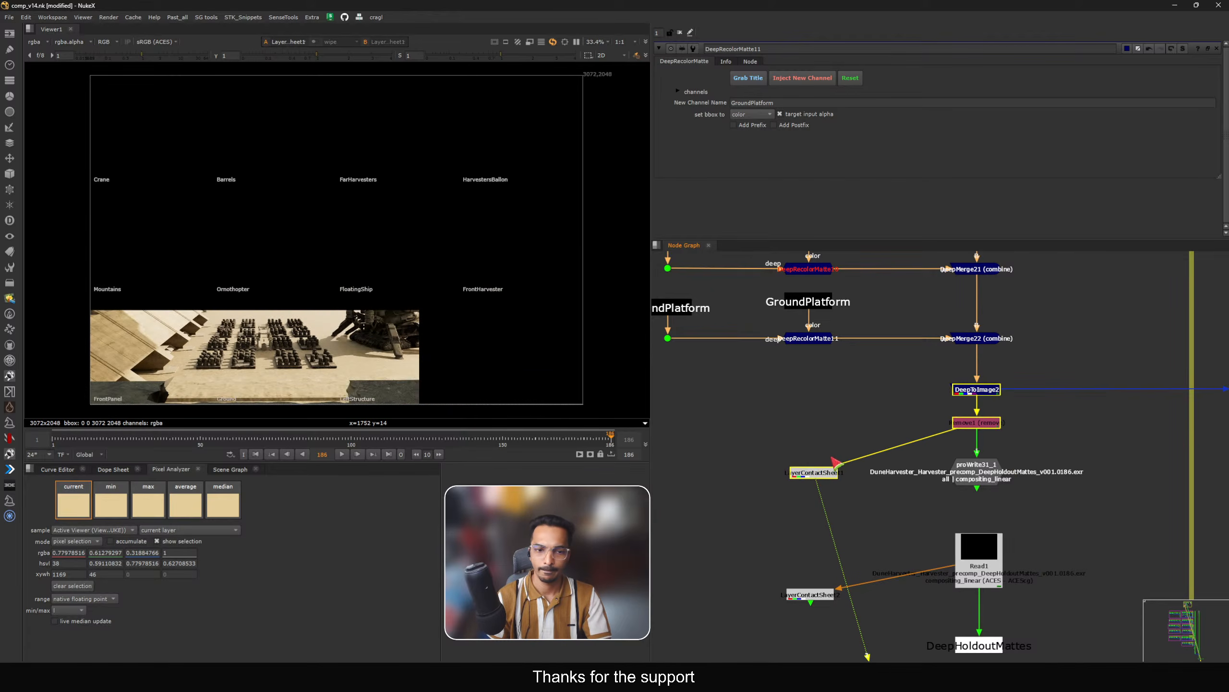
{"action": "left_click", "coordinate": [835, 457]}
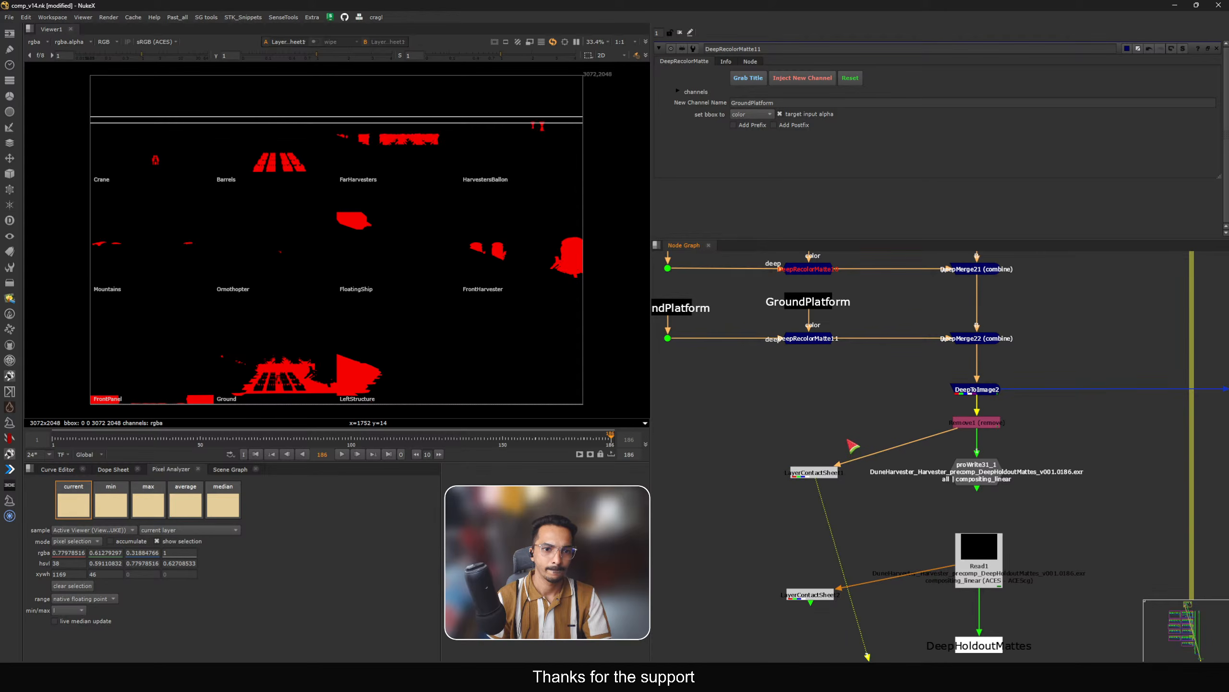
{"action": "key", "text": "1"}
Step: View the nodes feeding the GroundPlatform matte one by one, including its color stamp and deep input dot
{"action": "left_click", "coordinate": [961, 340]}
{"action": "key", "text": "1"}
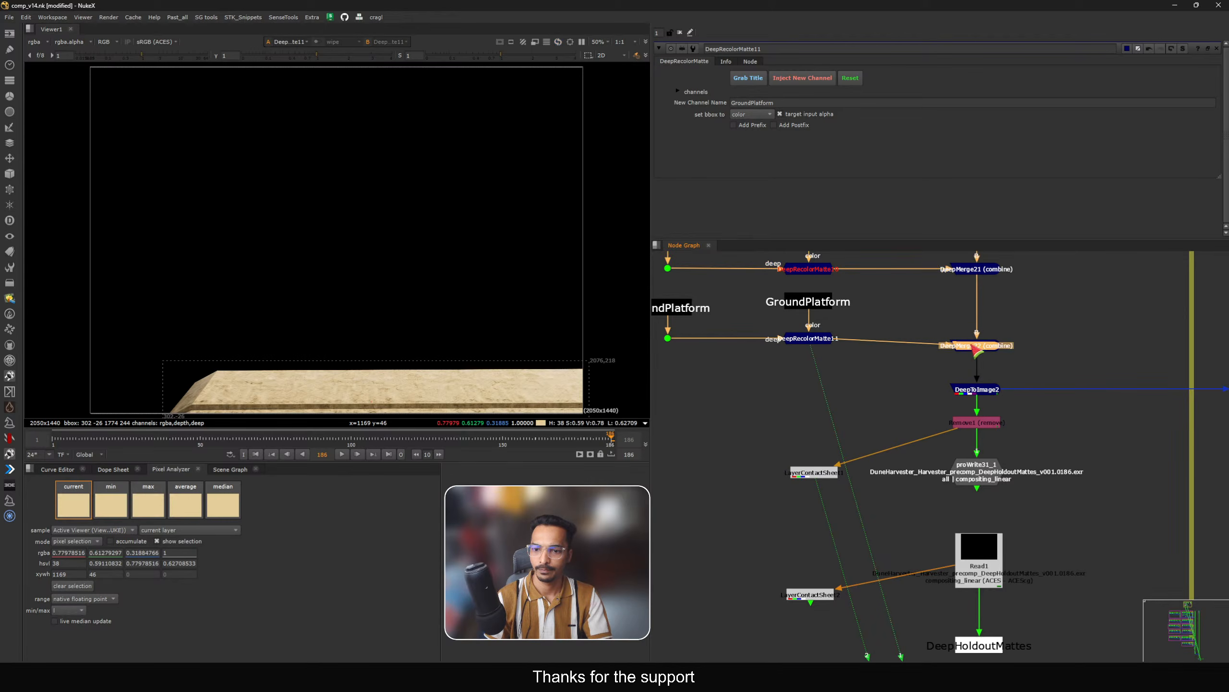
{"action": "left_click", "coordinate": [843, 316]}
{"action": "left_click", "coordinate": [829, 301]}
{"action": "key", "text": "1"}
{"action": "left_click", "coordinate": [668, 338]}
{"action": "key", "text": "1"}
{"action": "middle_click_drag", "start_coordinate": [732, 361], "coordinate": [768, 370]}
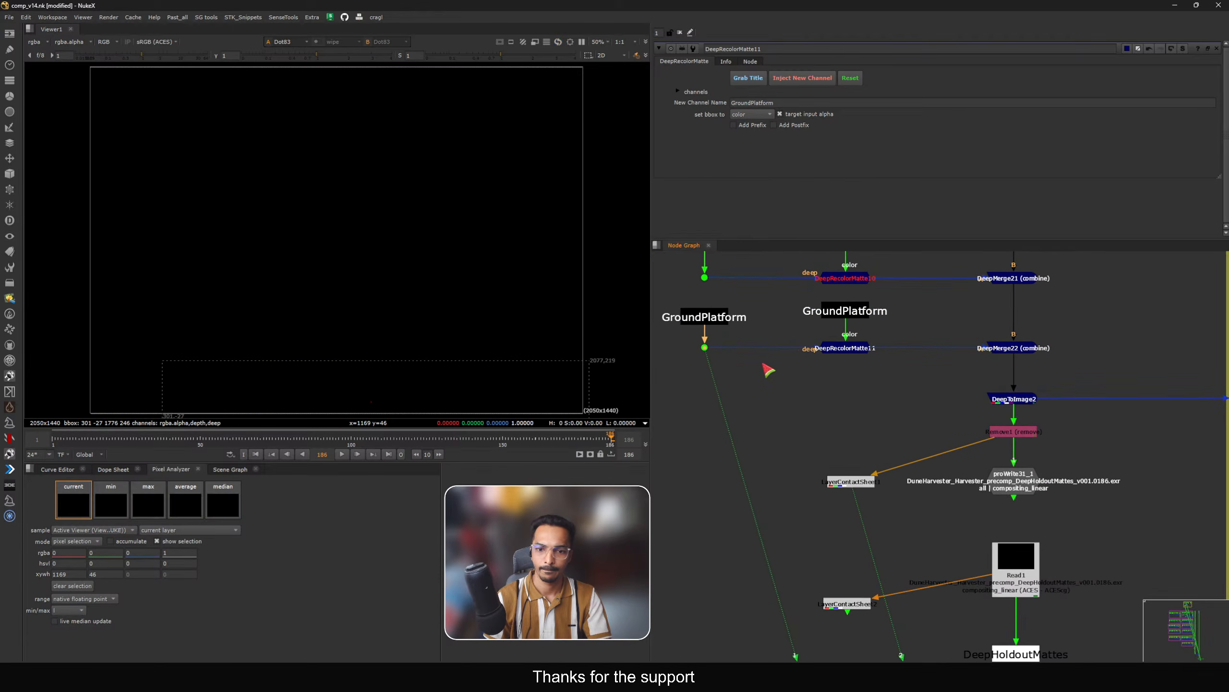
Step: View DeepRecolorMatte11 again and check its list of available layers
{"action": "left_click_drag", "start_coordinate": [775, 400], "coordinate": [887, 350]}
{"action": "key", "text": "1"}
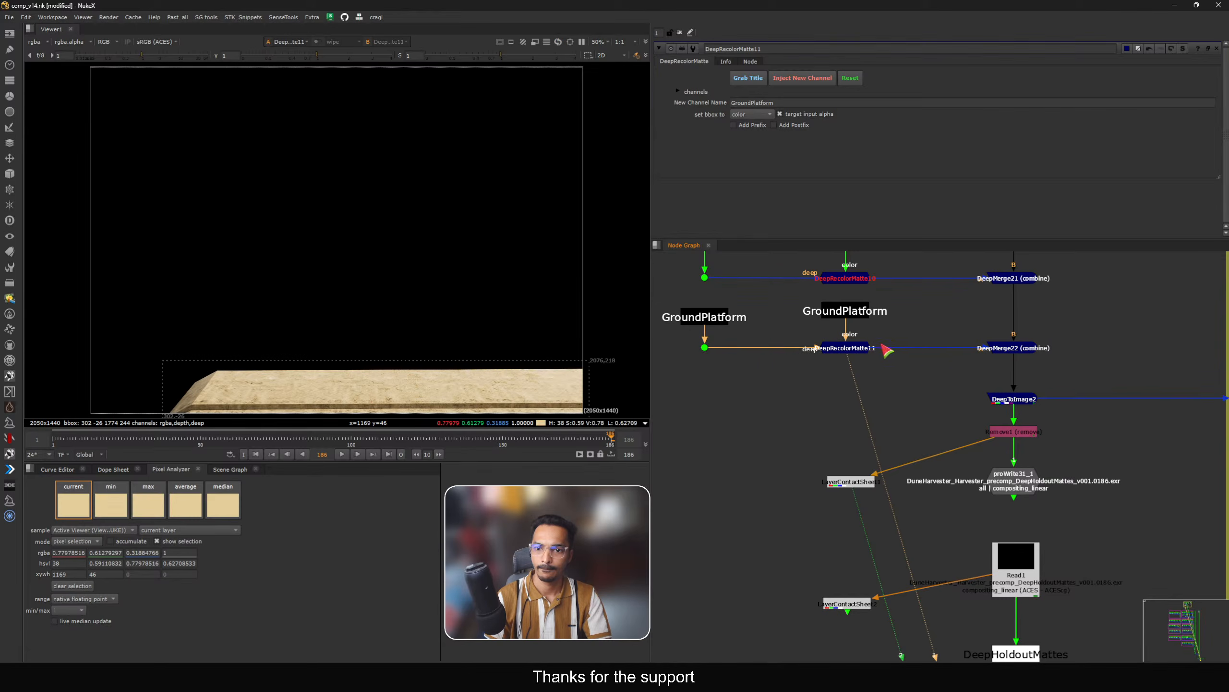
{"action": "left_click", "coordinate": [38, 44]}
{"action": "left_click", "coordinate": [548, 256]}
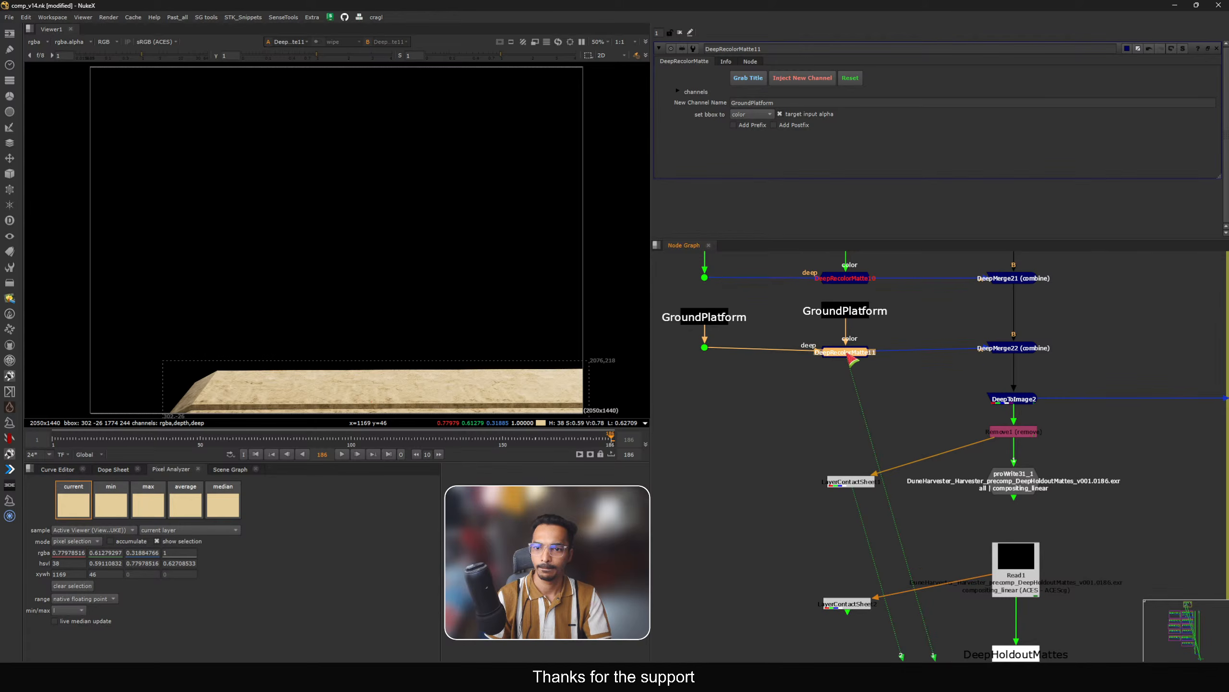
Step: Expand the channels section on the GroundPlatform and LeftStructure DeepRecolorMatte nodes to compare their channel settings
{"action": "left_click", "coordinate": [693, 93]}
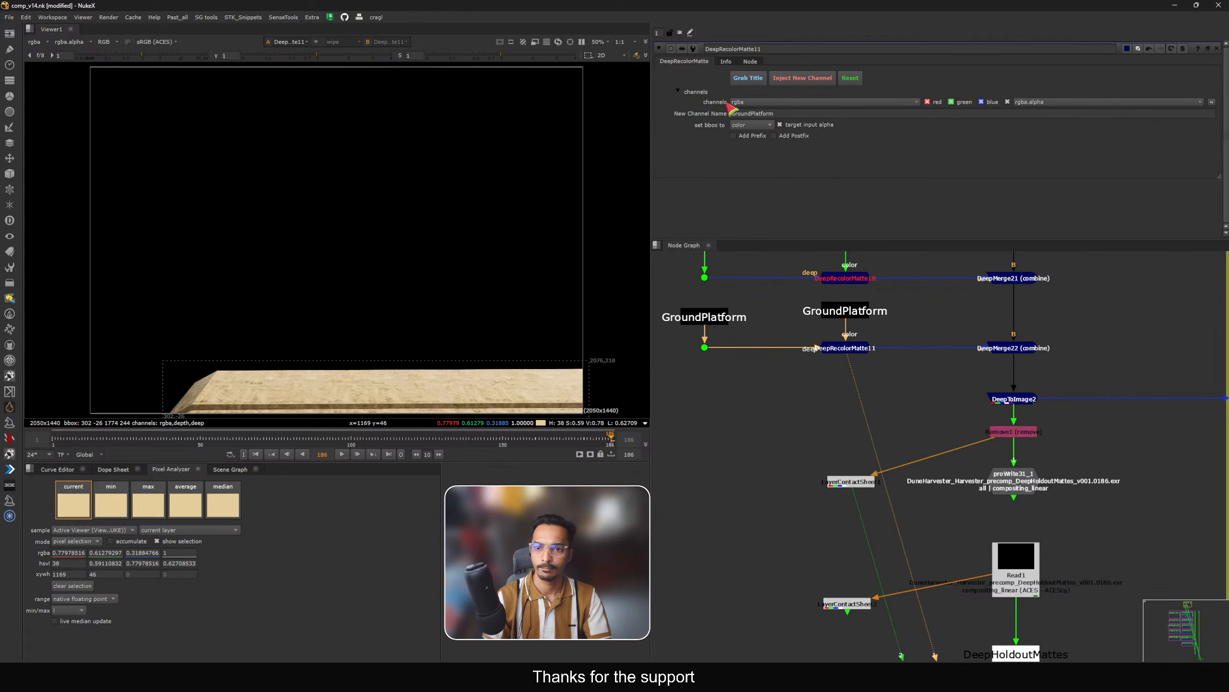
{"action": "left_click", "coordinate": [852, 278]}
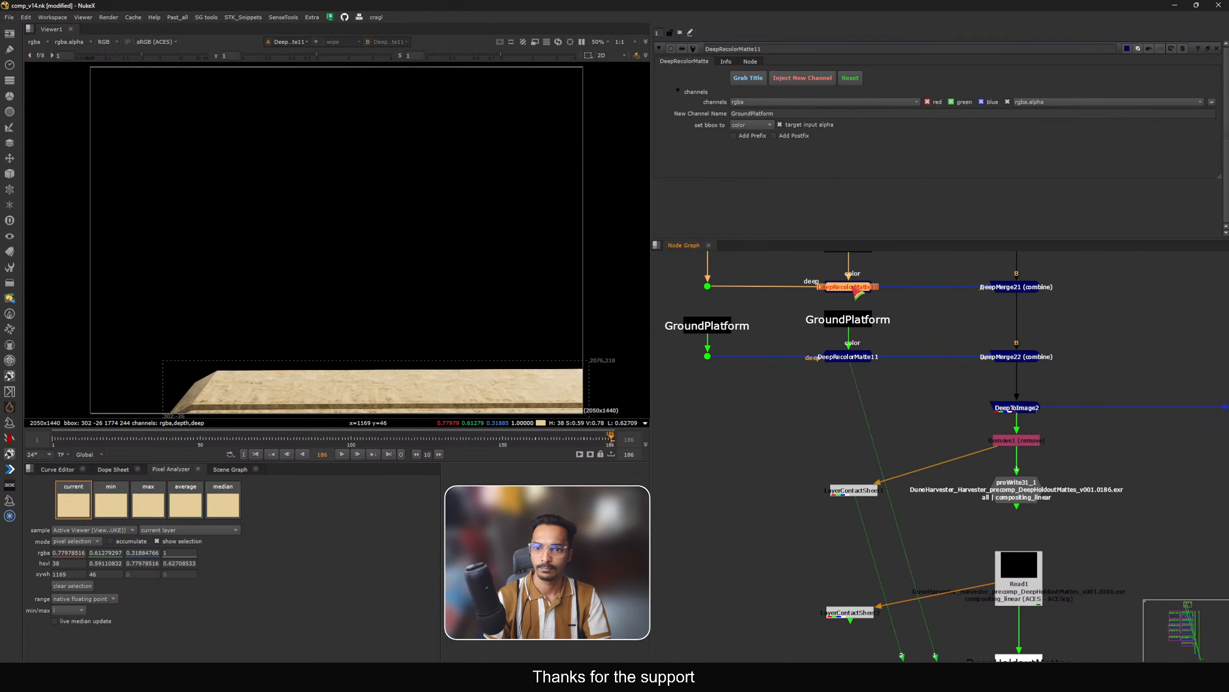
{"action": "double_click", "coordinate": [849, 290]}
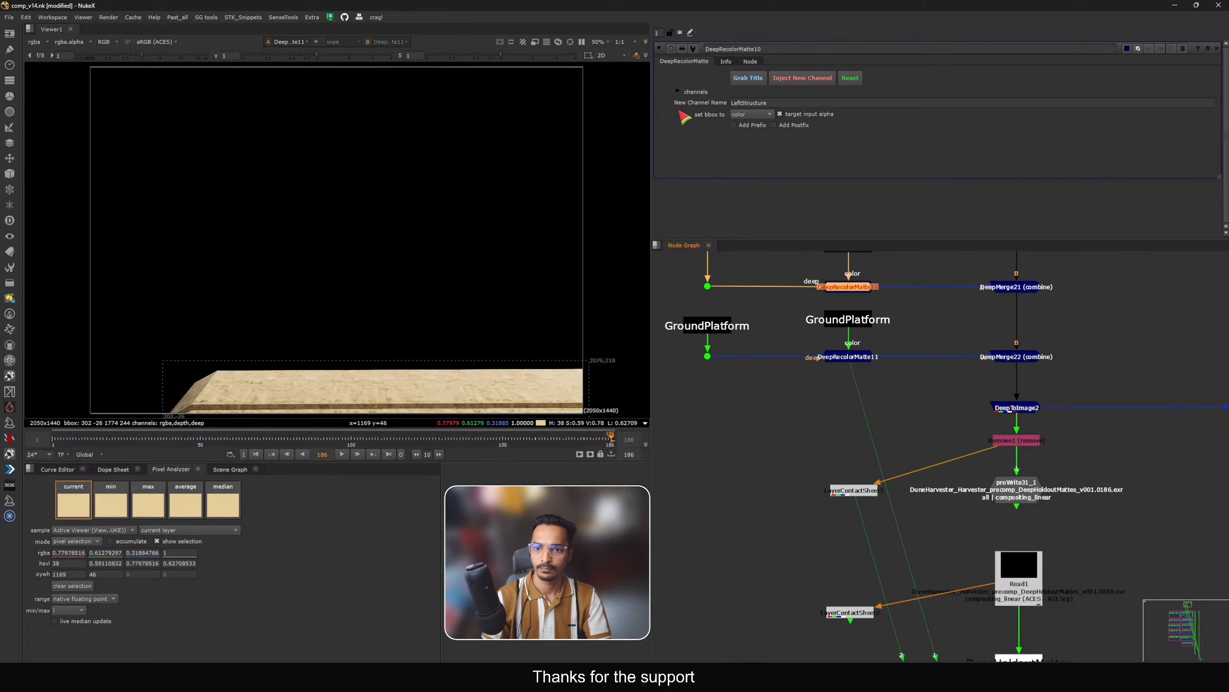
{"action": "left_click", "coordinate": [678, 92]}
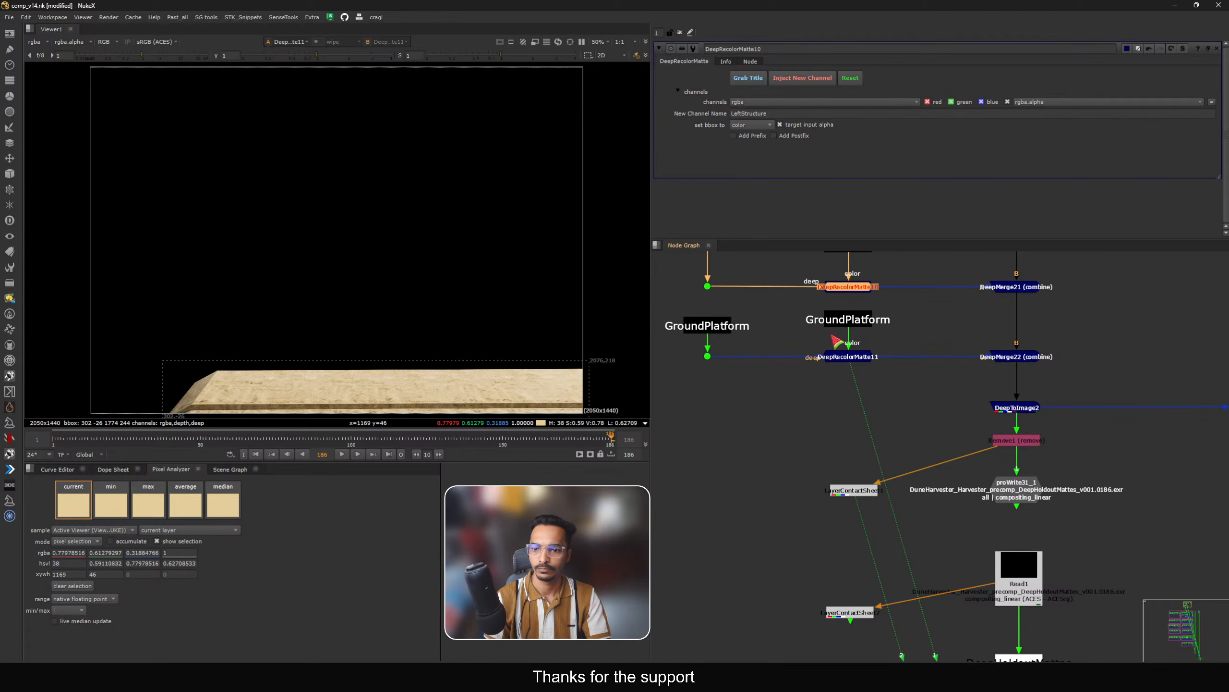
Step: Examine the GroundPlatform matte node's connections up close and recheck the layers available in the viewer
{"action": "left_click", "coordinate": [850, 358]}
{"action": "scroll", "coordinate": [867, 351], "scroll_direction": "up", "scroll_amount": 4}
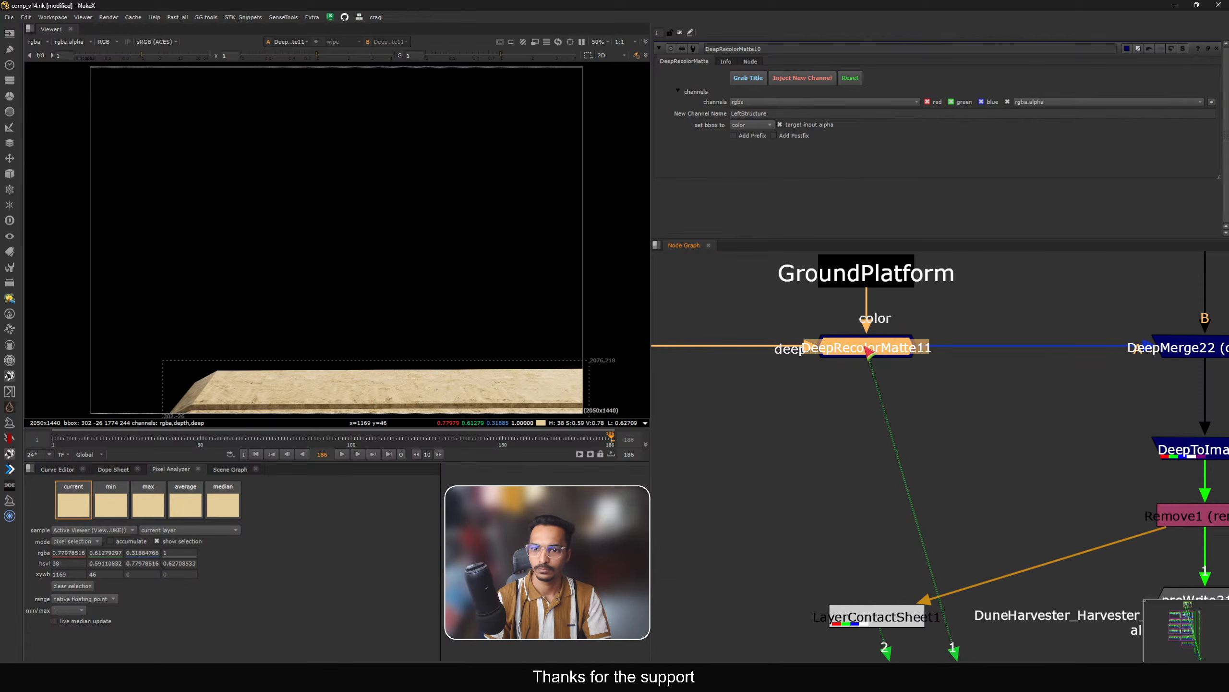
{"action": "left_click", "coordinate": [780, 82]}
{"action": "left_click", "coordinate": [634, 344]}
{"action": "scroll", "coordinate": [856, 413], "scroll_direction": "down", "scroll_amount": 2}
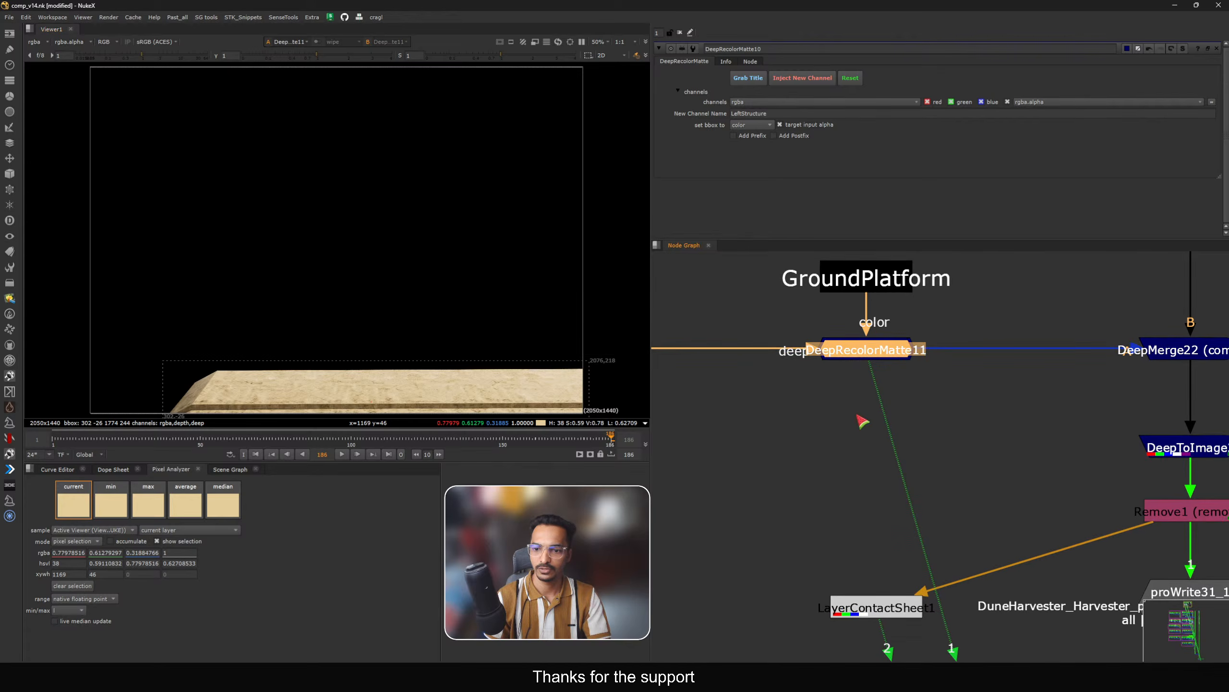
{"action": "left_click", "coordinate": [866, 410]}
{"action": "middle_click_drag", "start_coordinate": [1021, 410], "coordinate": [949, 416]}
{"action": "left_click", "coordinate": [959, 454]}
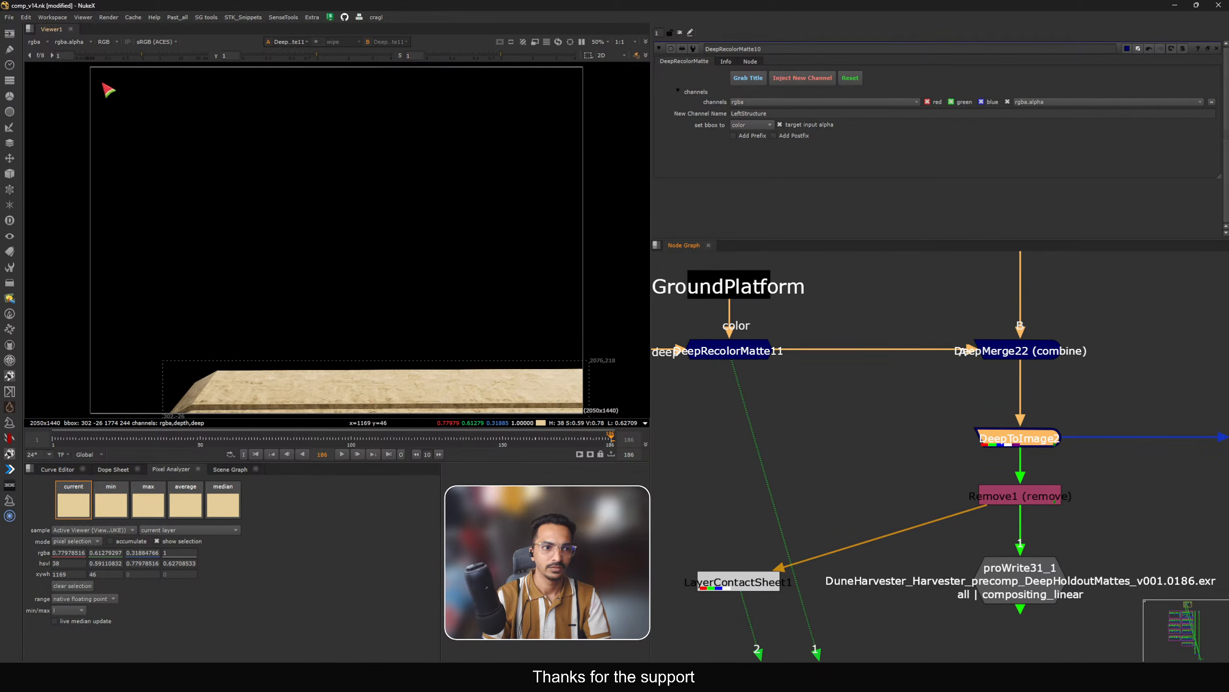
{"action": "left_click", "coordinate": [38, 43]}
{"action": "left_click", "coordinate": [284, 216]}
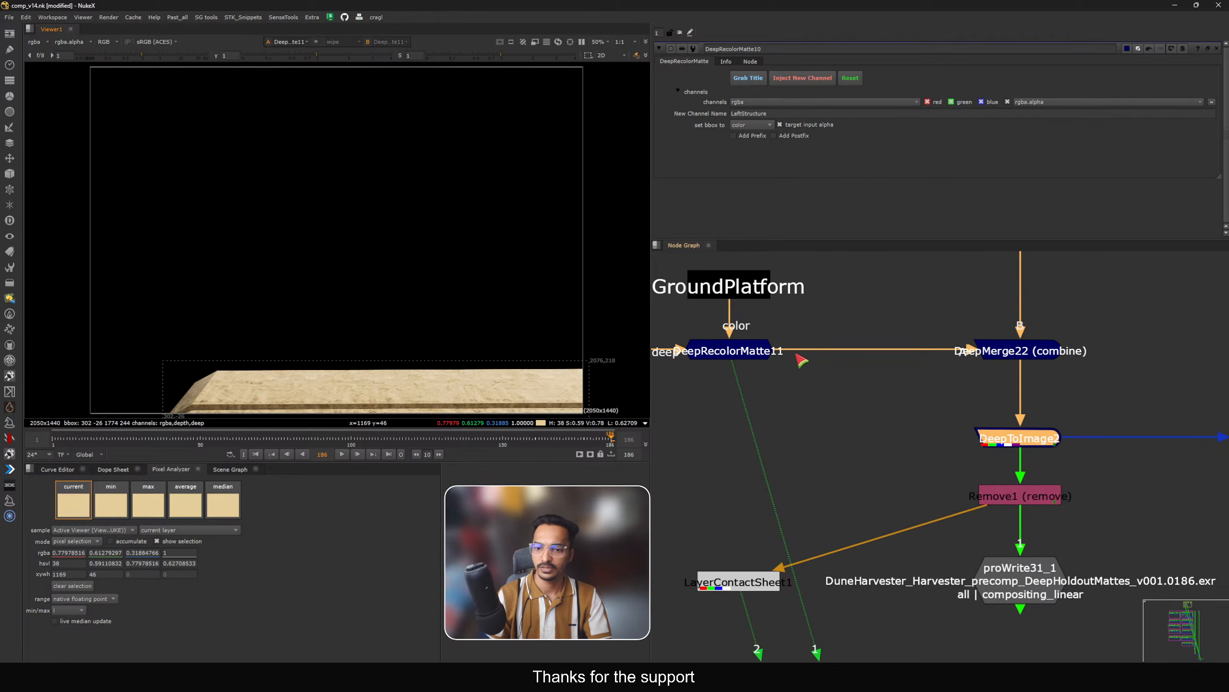
Step: View the DeepMerge22 output that combines the GroundPlatform matte with the other deep mattes
{"action": "left_click", "coordinate": [729, 350]}
{"action": "middle_click_drag", "start_coordinate": [699, 386], "coordinate": [765, 399]}
{"action": "left_click_drag", "start_coordinate": [1133, 334], "coordinate": [967, 384]}
{"action": "key", "text": "1"}
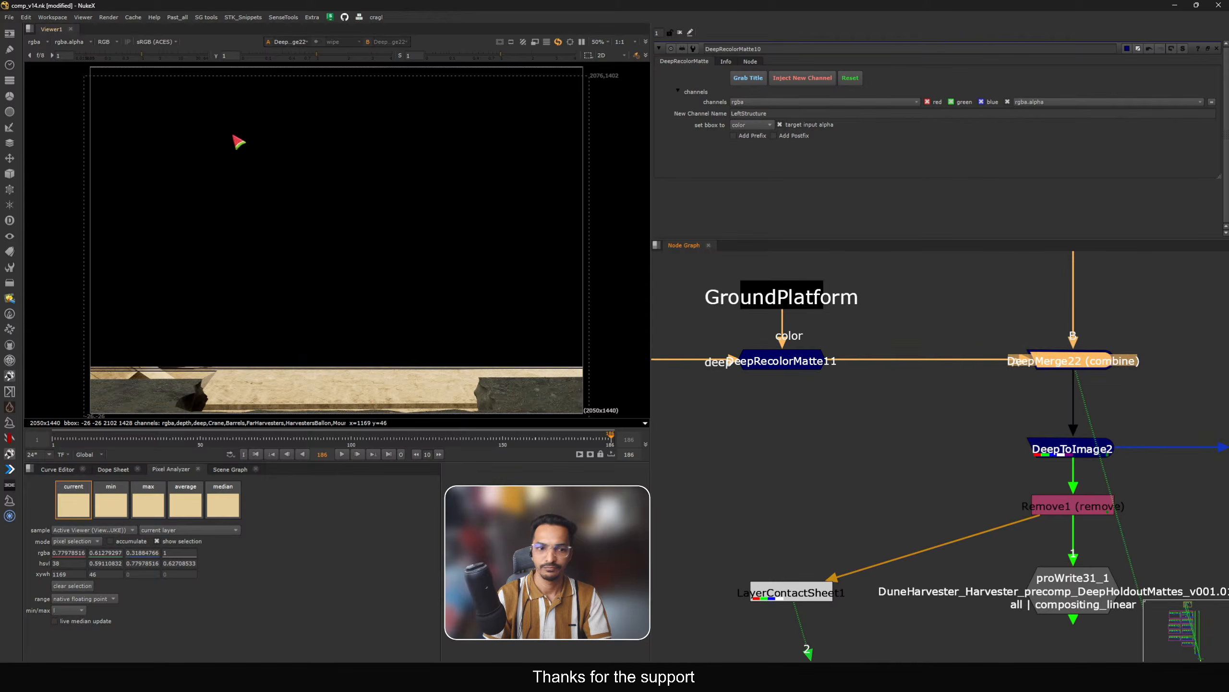
Step: Check the layers available in the DeepMerge22 output and view the GroundPlatform DeepRecolorMatte11 again
{"action": "left_click", "coordinate": [39, 43]}
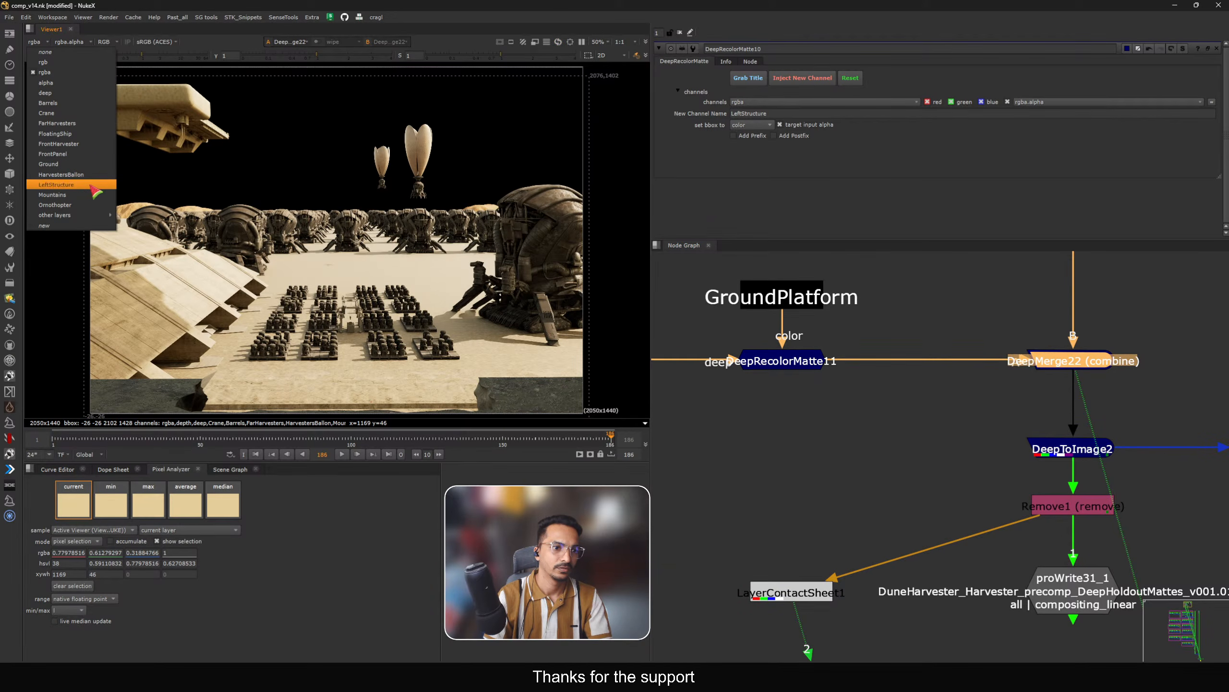
{"action": "left_click", "coordinate": [674, 351]}
{"action": "left_click", "coordinate": [800, 362]}
{"action": "key", "text": "1"}
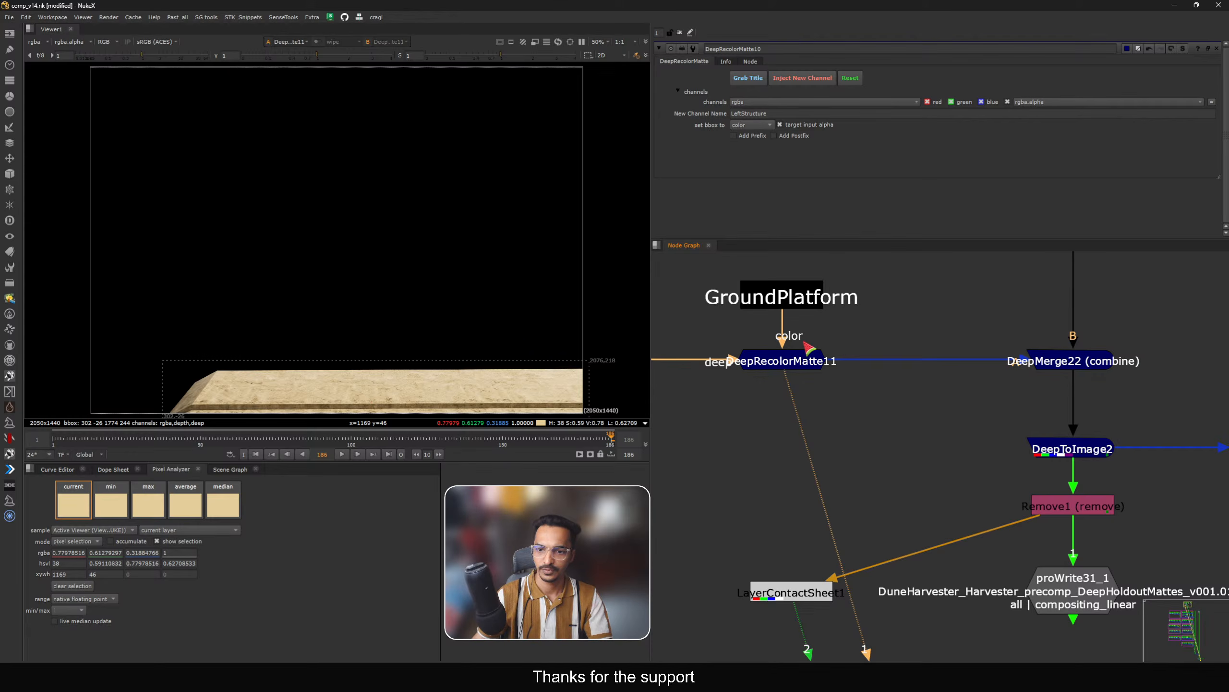
Step: View the color and deep GroundPlatform stamps feeding DeepRecolorMatte11 to compare their channels
{"action": "left_click", "coordinate": [796, 306]}
{"action": "key", "text": "1"}
{"action": "scroll", "coordinate": [797, 306], "scroll_direction": "down", "scroll_amount": 5}
{"action": "middle_click_drag", "start_coordinate": [766, 315], "coordinate": [797, 328]}
{"action": "scroll", "coordinate": [824, 328], "scroll_direction": "up", "scroll_amount": 3}
{"action": "left_click", "coordinate": [825, 311]}
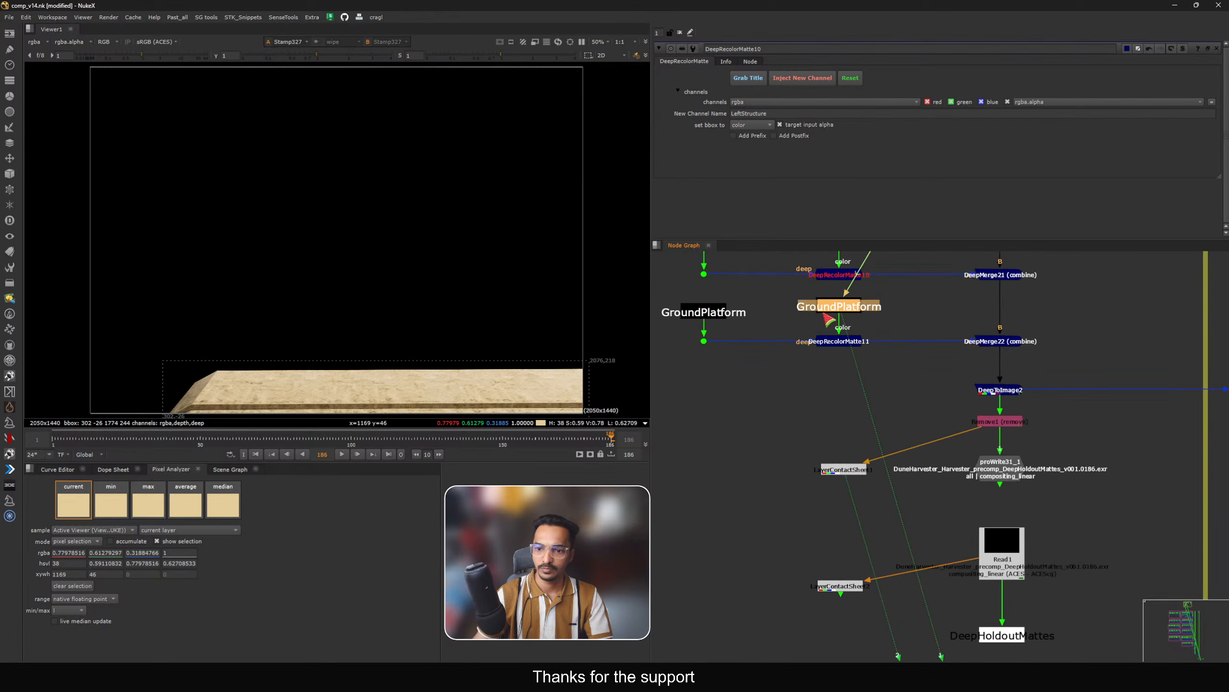
{"action": "left_click", "coordinate": [817, 317]}
{"action": "left_click", "coordinate": [721, 314]}
{"action": "key", "text": "1"}
{"action": "left_click", "coordinate": [730, 319]}
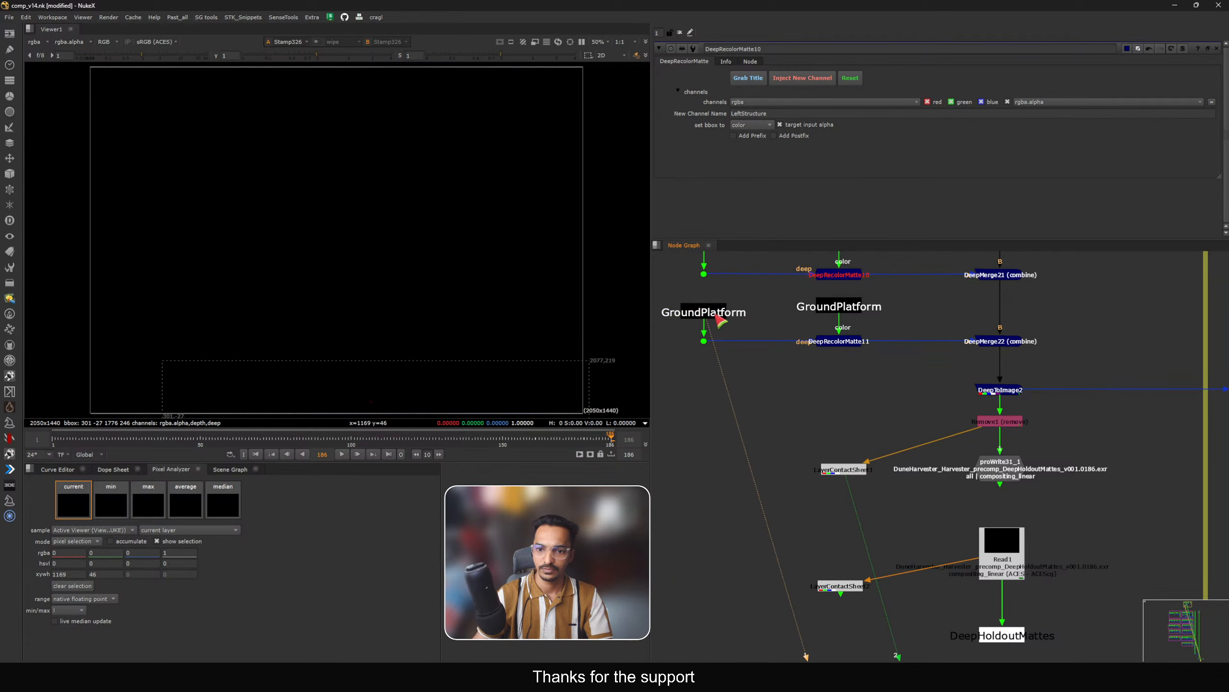
{"action": "left_click", "coordinate": [715, 315]}
Step: View DeepRecolorMatte11 and inject its new GroundPlatform channel, dismissing the message that follows
{"action": "scroll", "coordinate": [822, 345], "scroll_direction": "up", "scroll_amount": 3}
{"action": "left_click", "coordinate": [830, 342]}
{"action": "key", "text": "1"}
{"action": "left_click", "coordinate": [844, 343]}
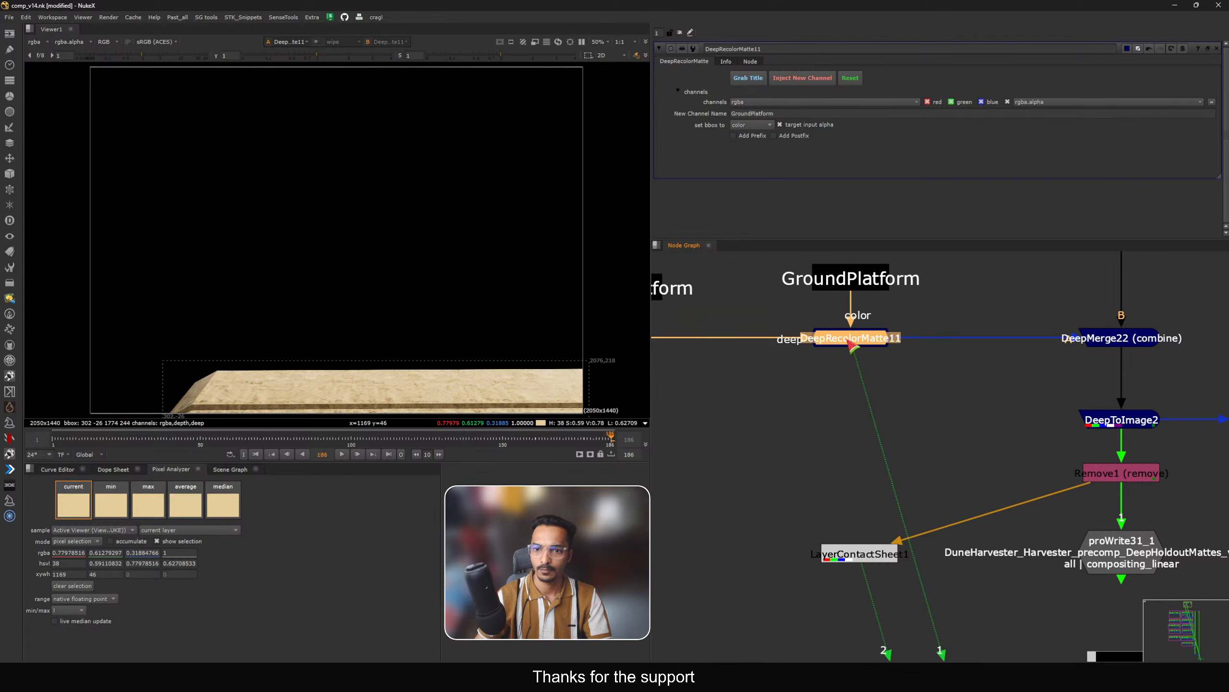
{"action": "left_click", "coordinate": [804, 79]}
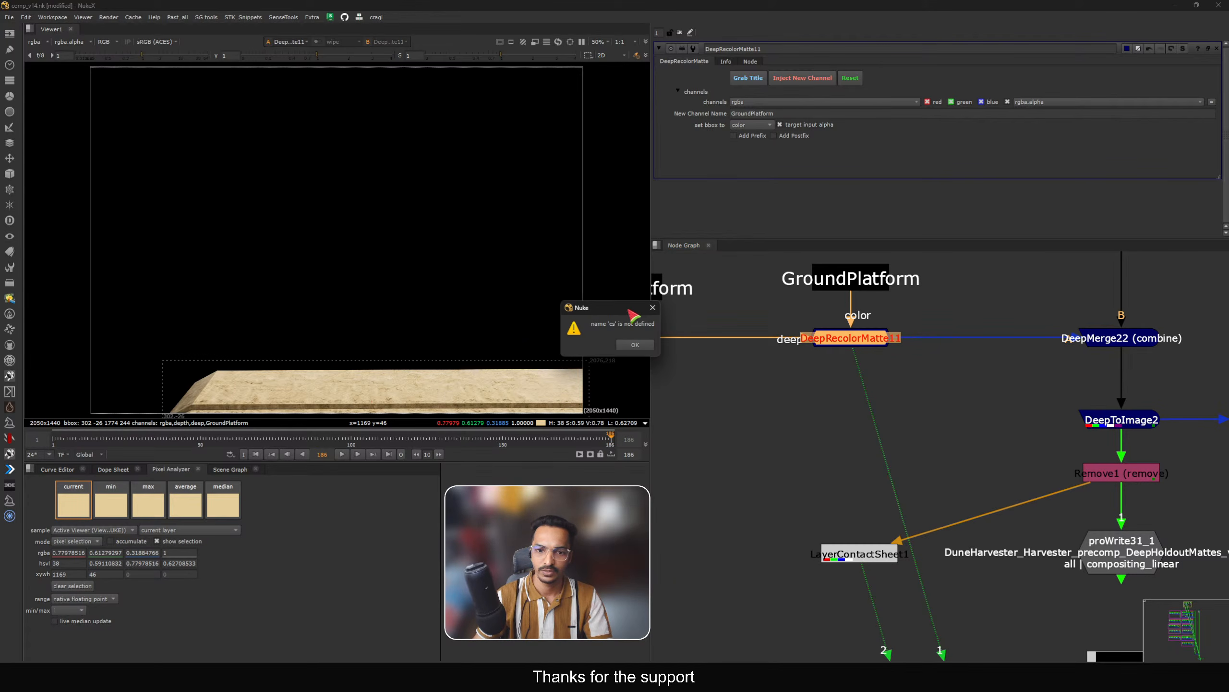
{"action": "left_click", "coordinate": [632, 345]}
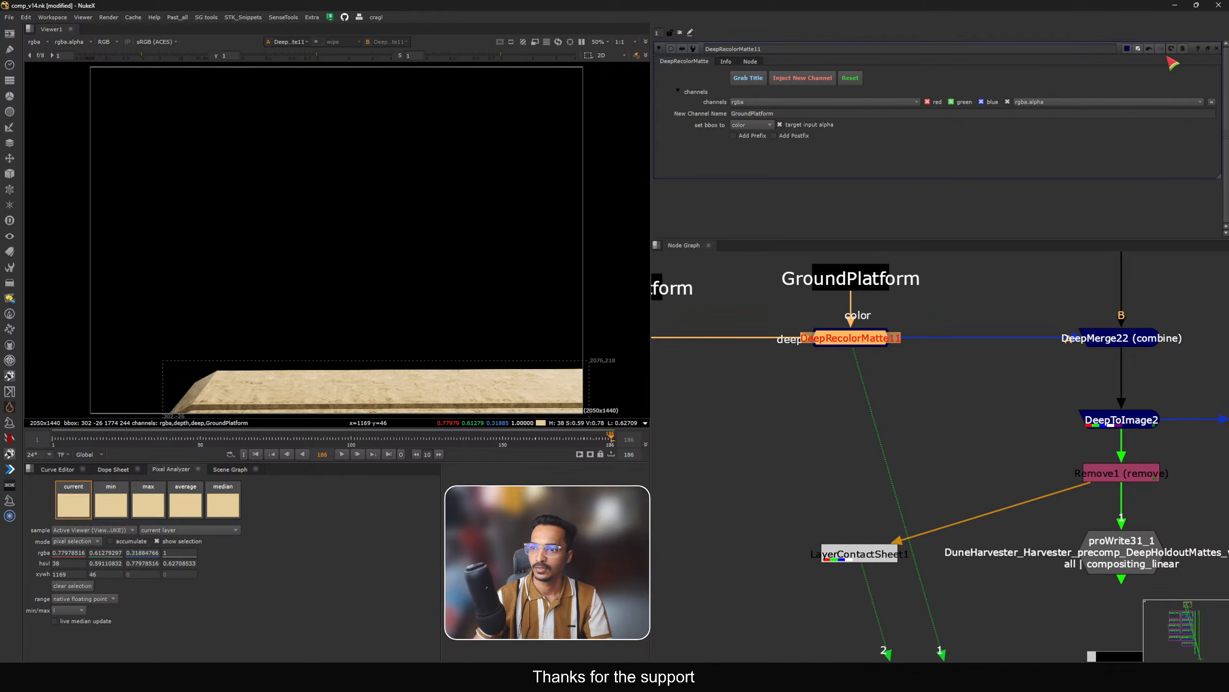
Step: Open the internal node graph of DeepRecolorMatte11 and view its CopyInjector and DeepRecolor22 nodes
{"action": "left_click", "coordinate": [1182, 51]}
{"action": "middle_click_drag", "start_coordinate": [985, 461], "coordinate": [892, 429]}
{"action": "scroll", "coordinate": [893, 429], "scroll_direction": "up", "scroll_amount": 3}
{"action": "left_click", "coordinate": [929, 393]}
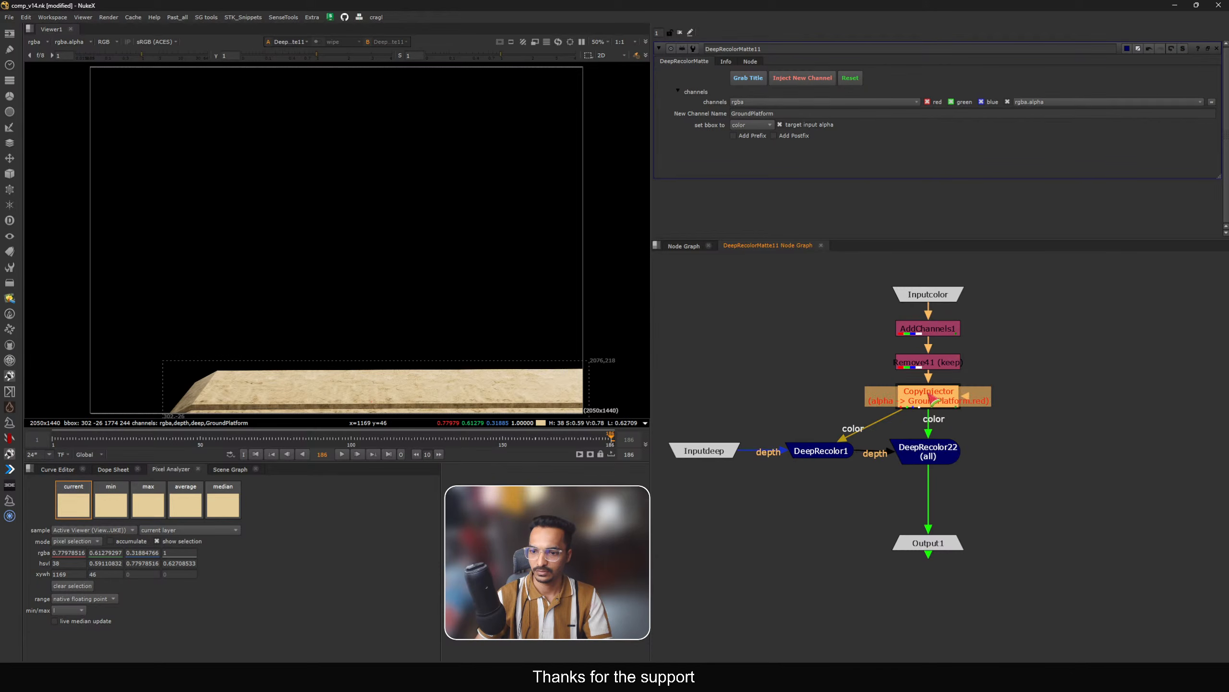
{"action": "key", "text": "1"}
{"action": "left_click_drag", "start_coordinate": [934, 424], "coordinate": [1085, 443]}
{"action": "left_click", "coordinate": [920, 459]}
{"action": "key", "text": "1"}
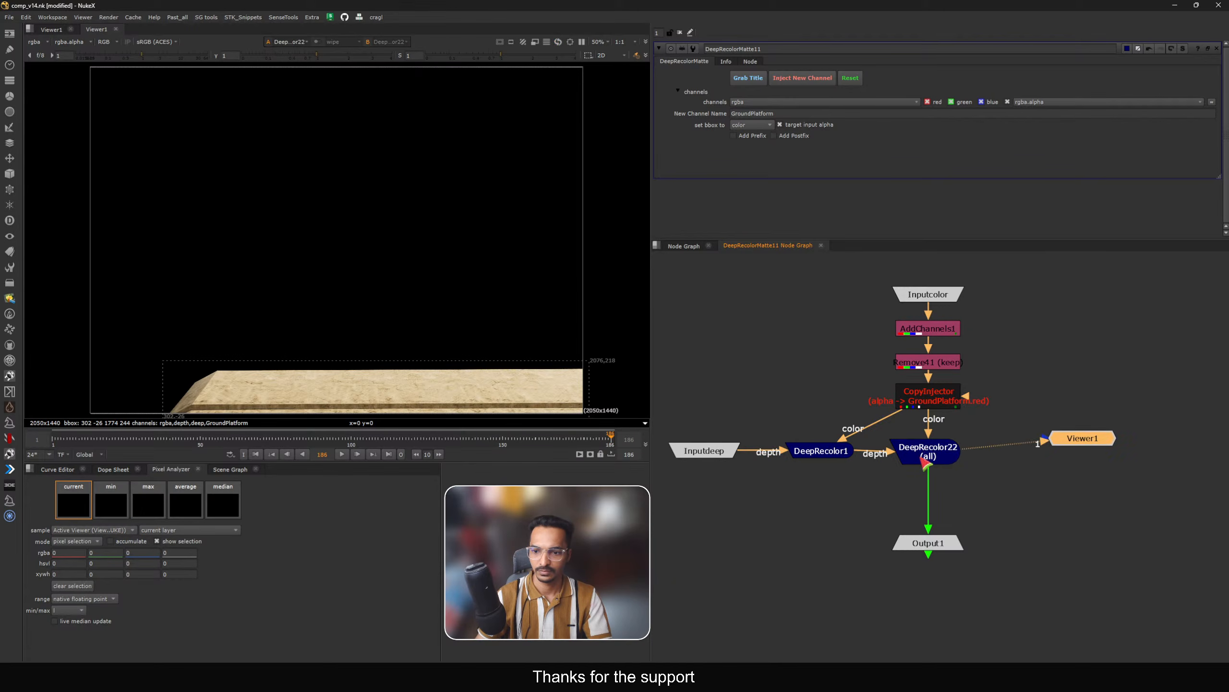
{"action": "left_click", "coordinate": [923, 456]}
{"action": "key", "text": "1"}
Step: Display the GroundPlatform layer of the group's Output1 and go back to viewing DeepRecolorMatte11 in the main node graph
{"action": "left_click", "coordinate": [930, 538], "text": "ctrl+shift"}
{"action": "left_click", "coordinate": [37, 42]}
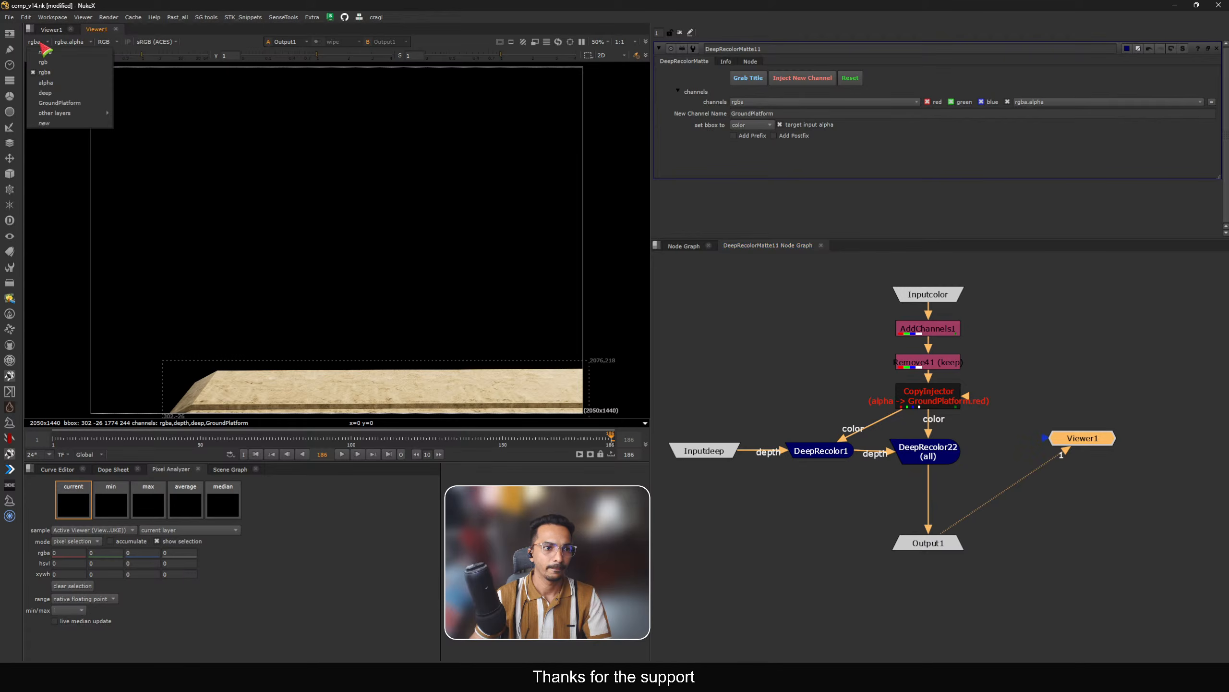
{"action": "left_click", "coordinate": [60, 103]}
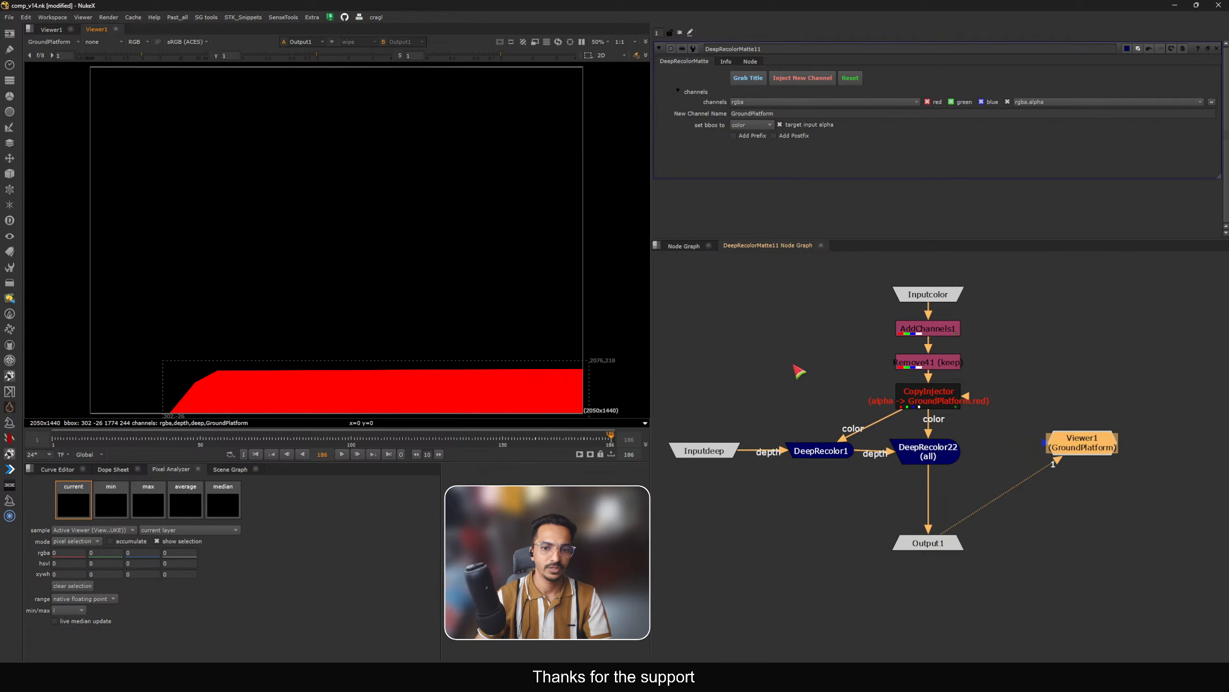
{"action": "left_click", "coordinate": [684, 246]}
{"action": "key", "text": "1"}
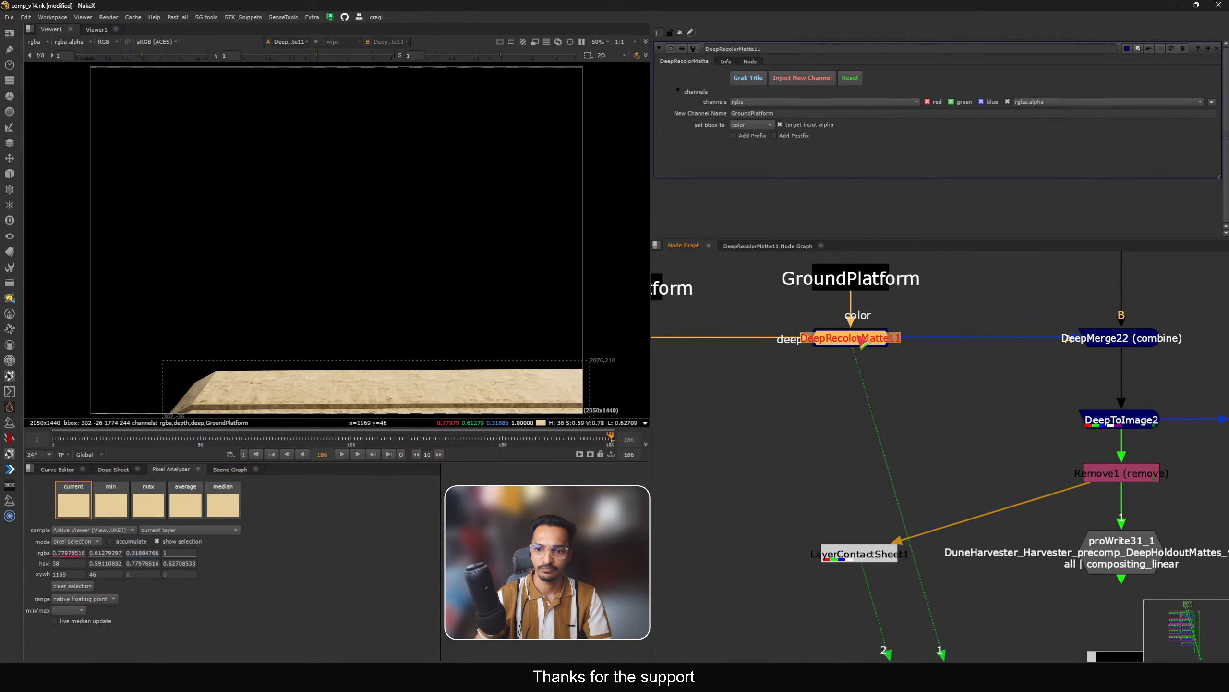
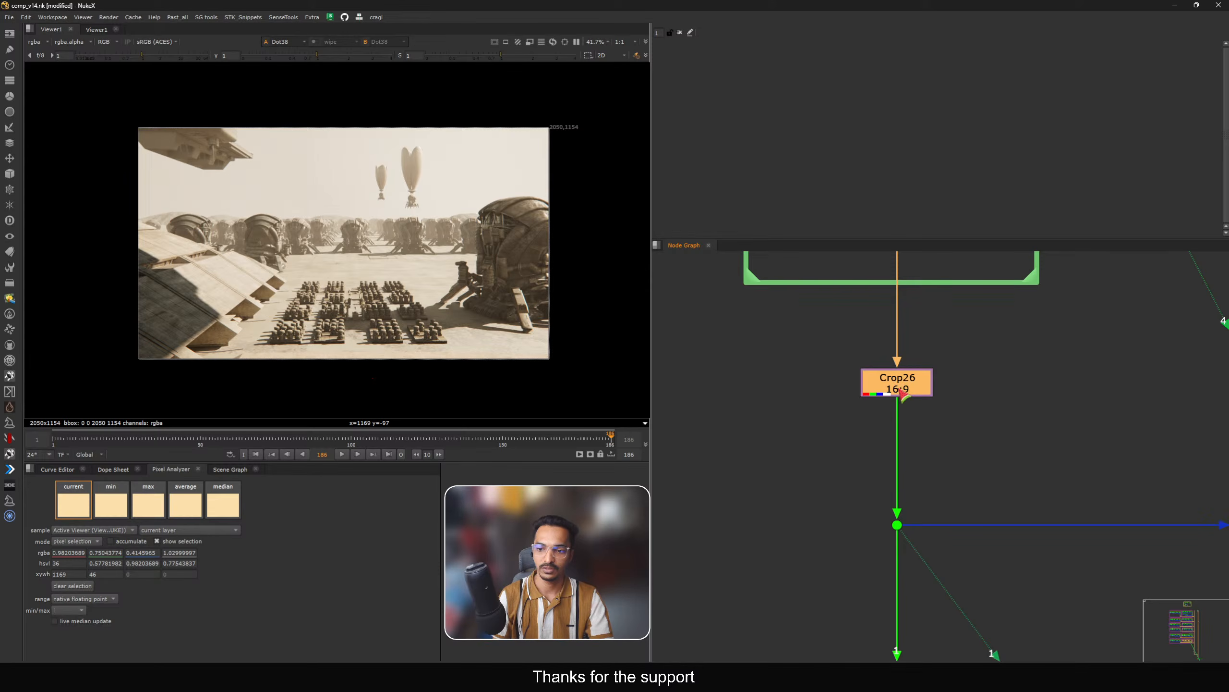
Step: Set the aspect preset of Crop26 at the end of the comp to 2.35:1
{"action": "left_click_drag", "start_coordinate": [968, 461], "coordinate": [804, 601]}
{"action": "double_click", "coordinate": [898, 385]}
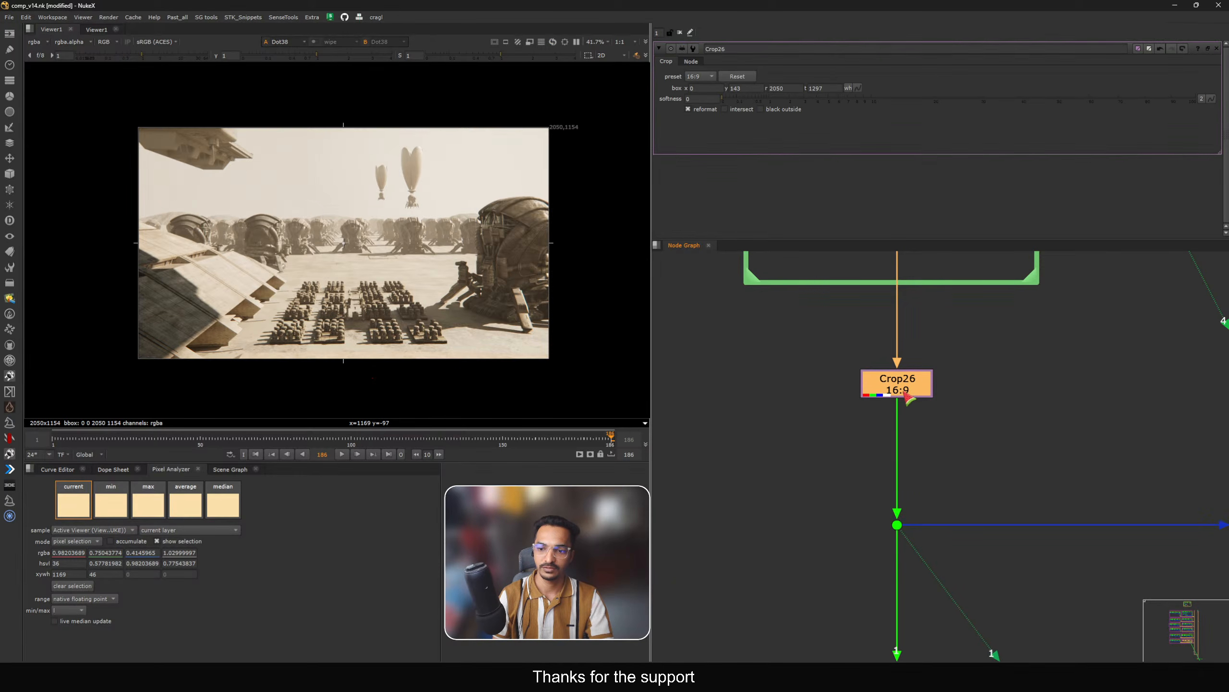
{"action": "left_click", "coordinate": [699, 76]}
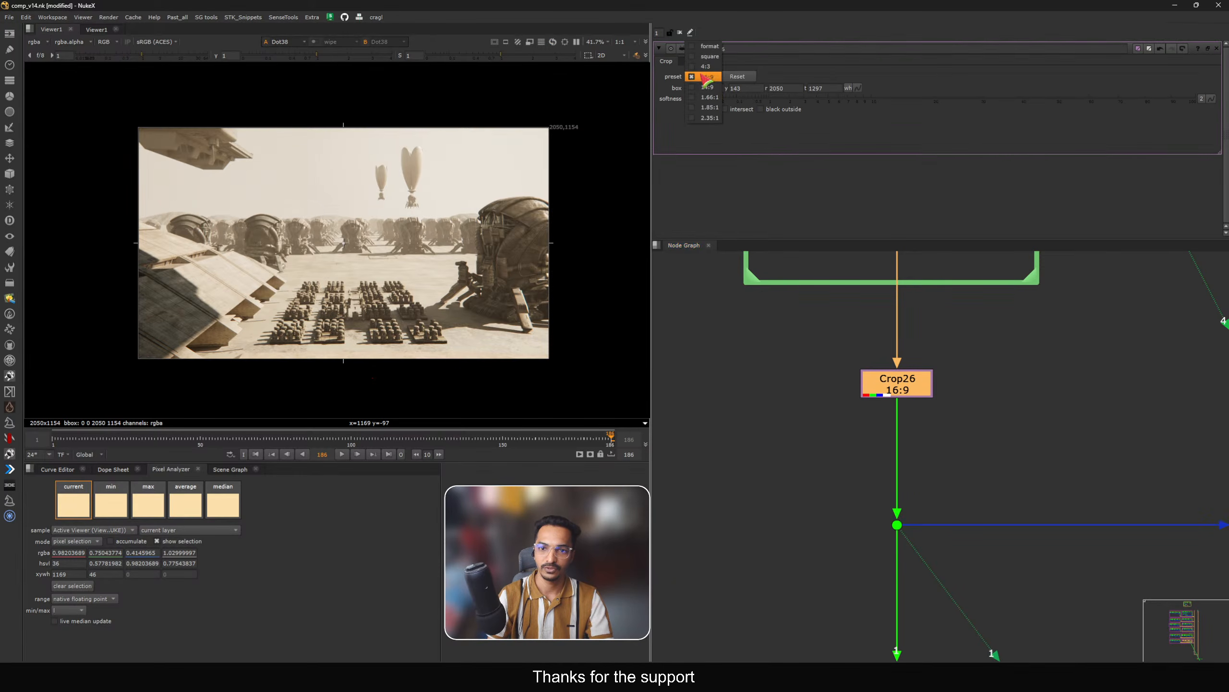
{"action": "left_click", "coordinate": [709, 118]}
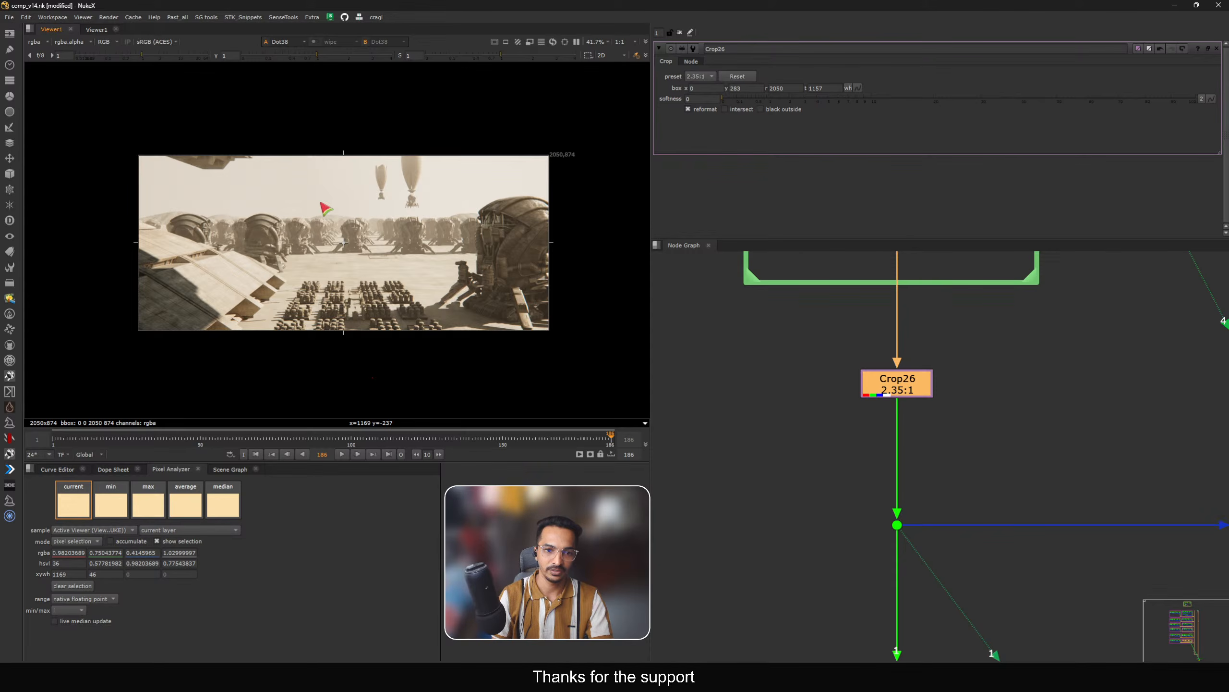
Step: View the reformatted REF plate and close the open node properties
{"action": "scroll", "coordinate": [781, 489], "scroll_direction": "down", "scroll_amount": 7}
{"action": "middle_click_drag", "start_coordinate": [741, 572], "coordinate": [849, 364]}
{"action": "scroll", "coordinate": [697, 388], "scroll_direction": "up", "scroll_amount": 2}
{"action": "left_click_drag", "start_coordinate": [787, 365], "coordinate": [736, 388]}
{"action": "key", "text": "1"}
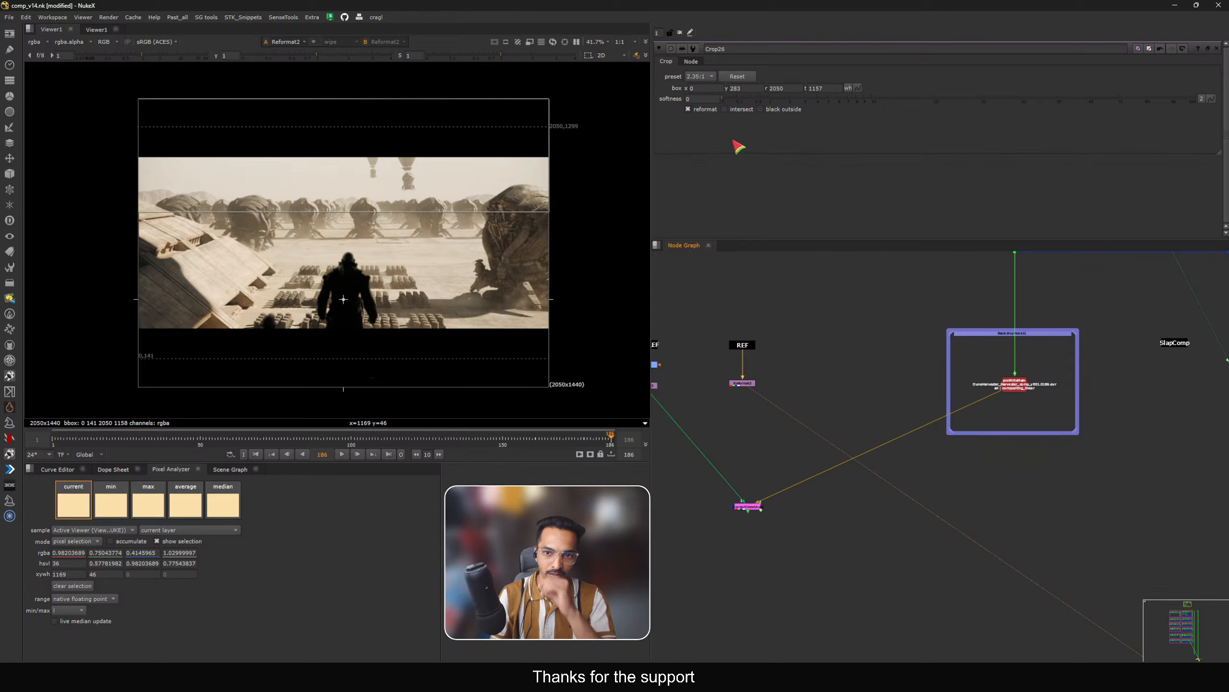
{"action": "left_click", "coordinate": [679, 33]}
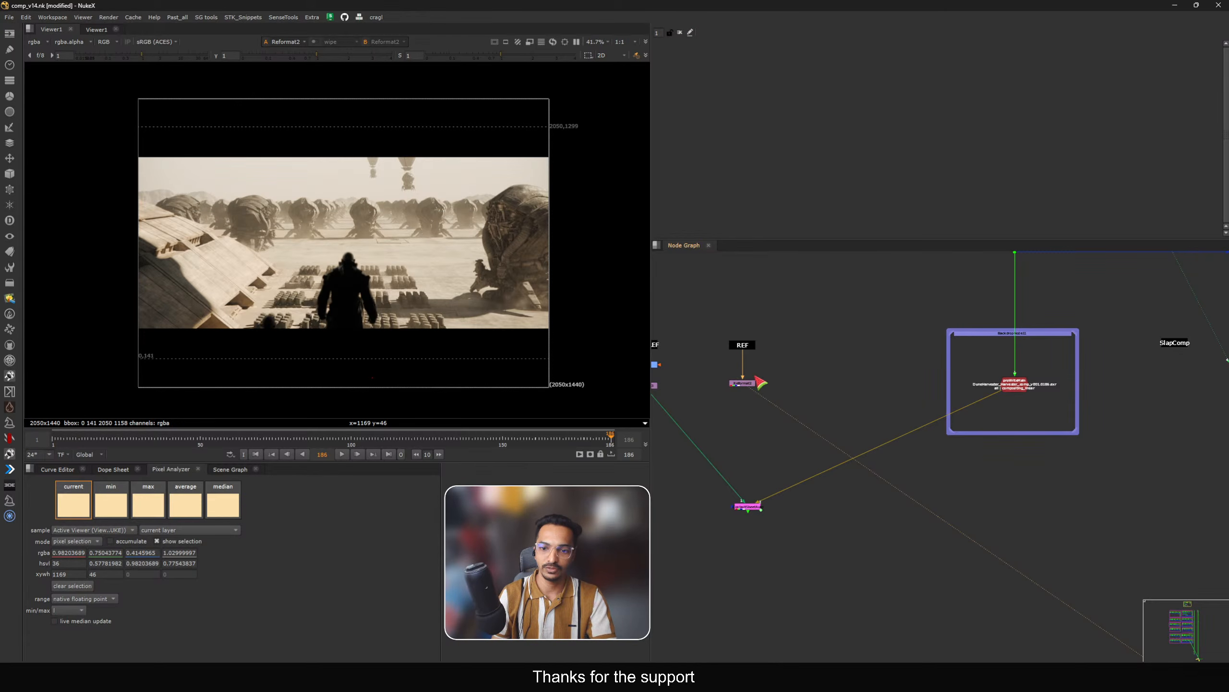
Step: Load the cropped comp output alongside the reformatted REF plate and flip between them to compare framing
{"action": "middle_click_drag", "start_coordinate": [733, 412], "coordinate": [868, 412]}
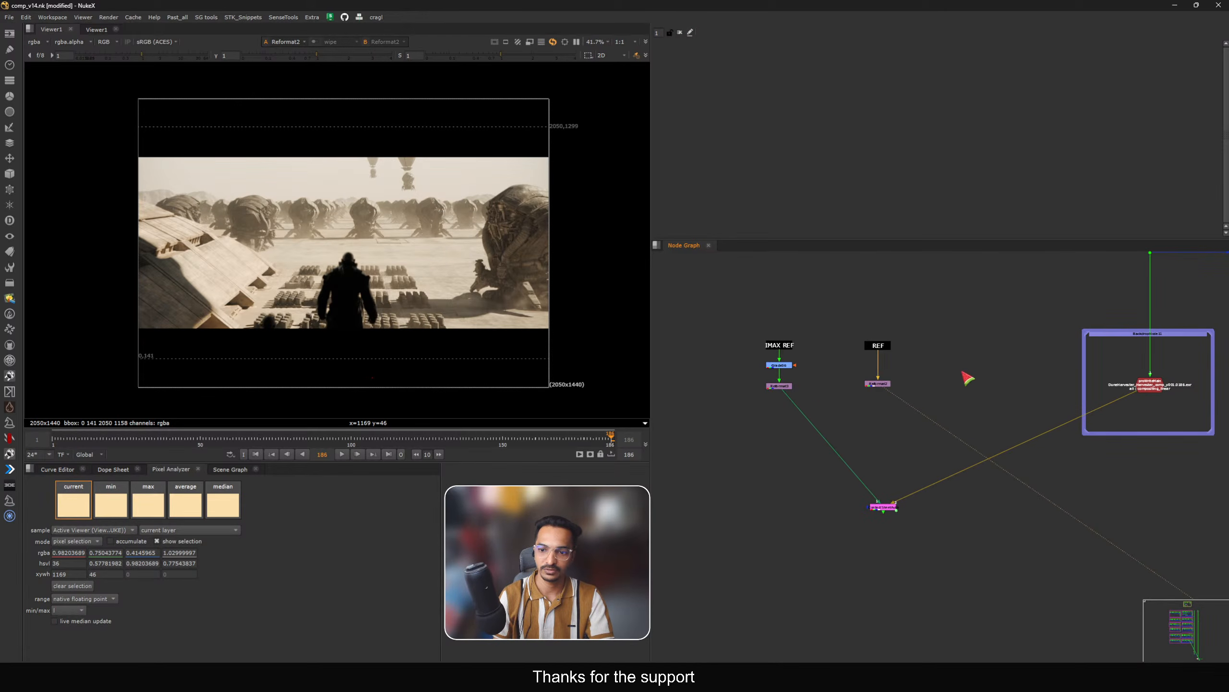
{"action": "middle_click_drag", "start_coordinate": [967, 377], "coordinate": [823, 418]}
{"action": "left_click_drag", "start_coordinate": [917, 381], "coordinate": [1040, 341]}
{"action": "key", "text": "1"}
{"action": "key", "text": "1"}
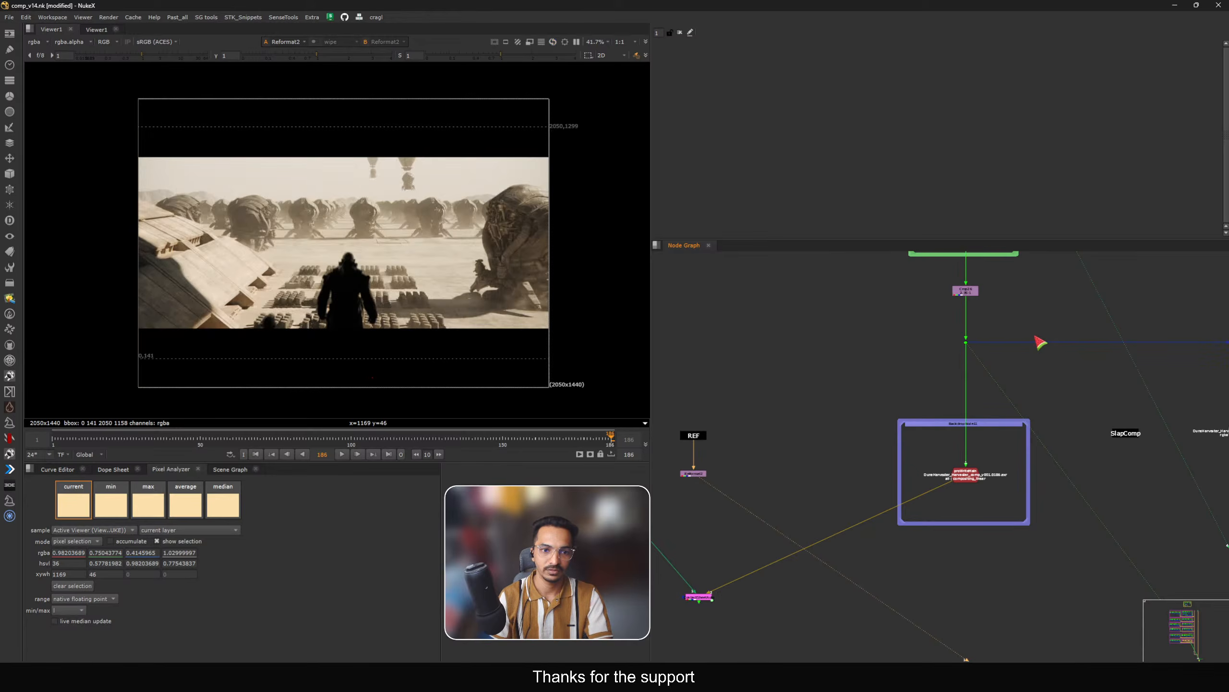
{"action": "key", "text": "2"}
{"action": "key", "text": "1"}
{"action": "key", "text": "2"}
{"action": "key", "text": "1"}
{"action": "key", "text": "2"}
{"action": "key", "text": "1"}
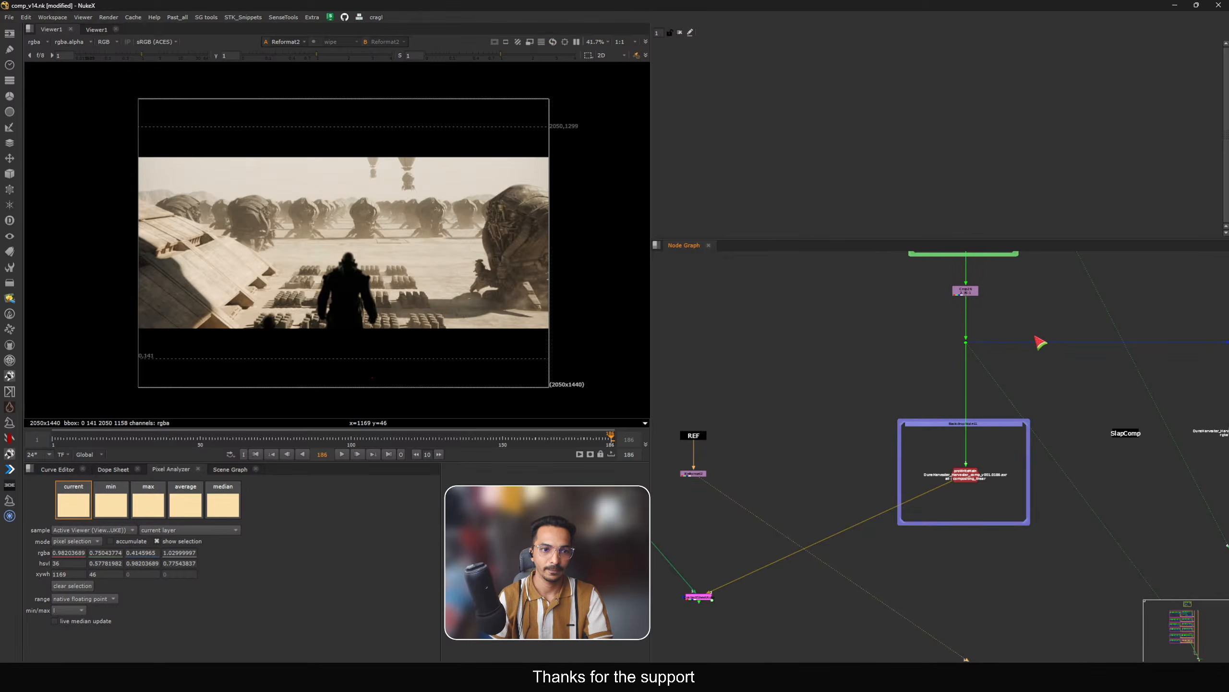
Step: View the reformatted IMAX REF plate and compare its framing with the comp output around the Grain and Crop26 nodes
{"action": "middle_click_drag", "start_coordinate": [801, 443], "coordinate": [975, 395]}
{"action": "left_click_drag", "start_coordinate": [805, 416], "coordinate": [701, 464]}
{"action": "key", "text": "1"}
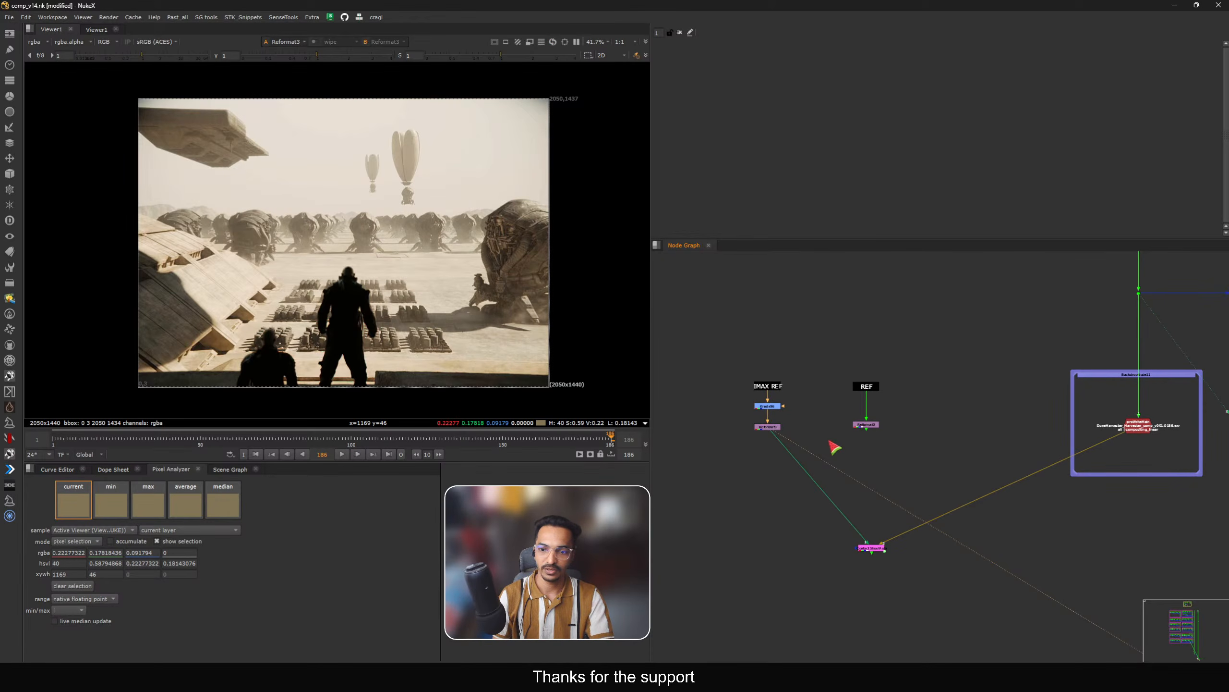
{"action": "left_click_drag", "start_coordinate": [834, 447], "coordinate": [902, 422]}
{"action": "middle_click_drag", "start_coordinate": [1097, 320], "coordinate": [947, 382]}
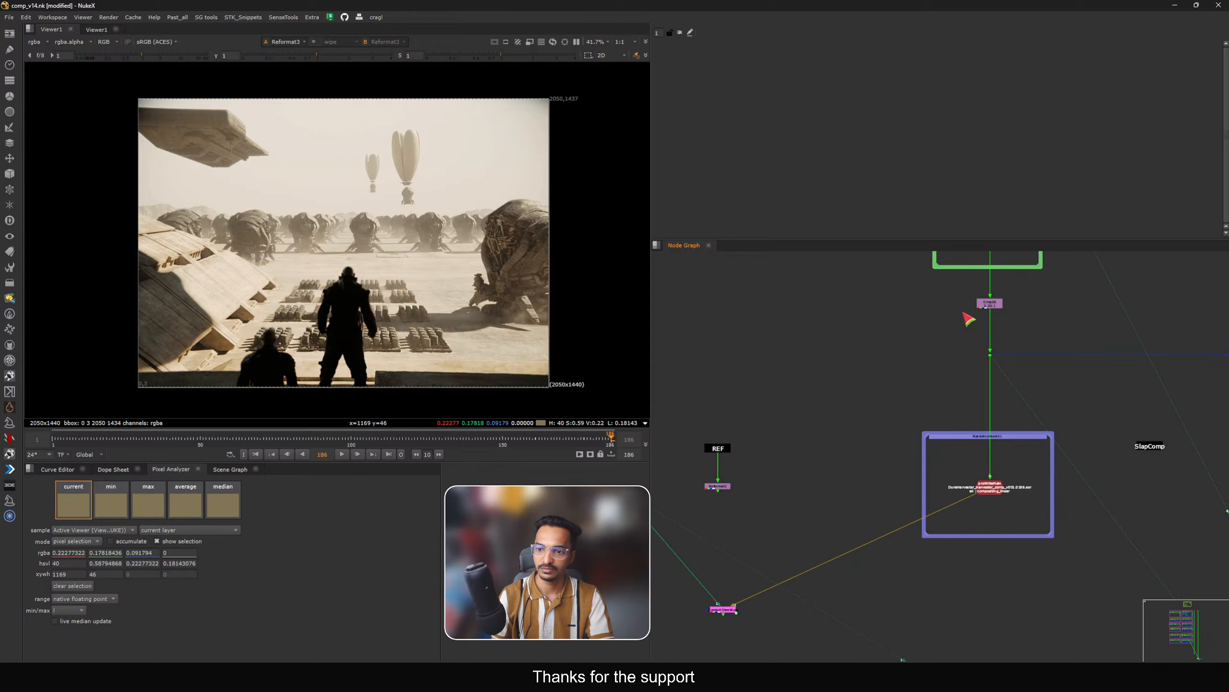
{"action": "middle_click_drag", "start_coordinate": [955, 300], "coordinate": [952, 391]}
{"action": "left_click", "coordinate": [987, 333]}
{"action": "key", "text": "2"}
{"action": "left_click", "coordinate": [1001, 354]}
{"action": "key", "text": "1"}
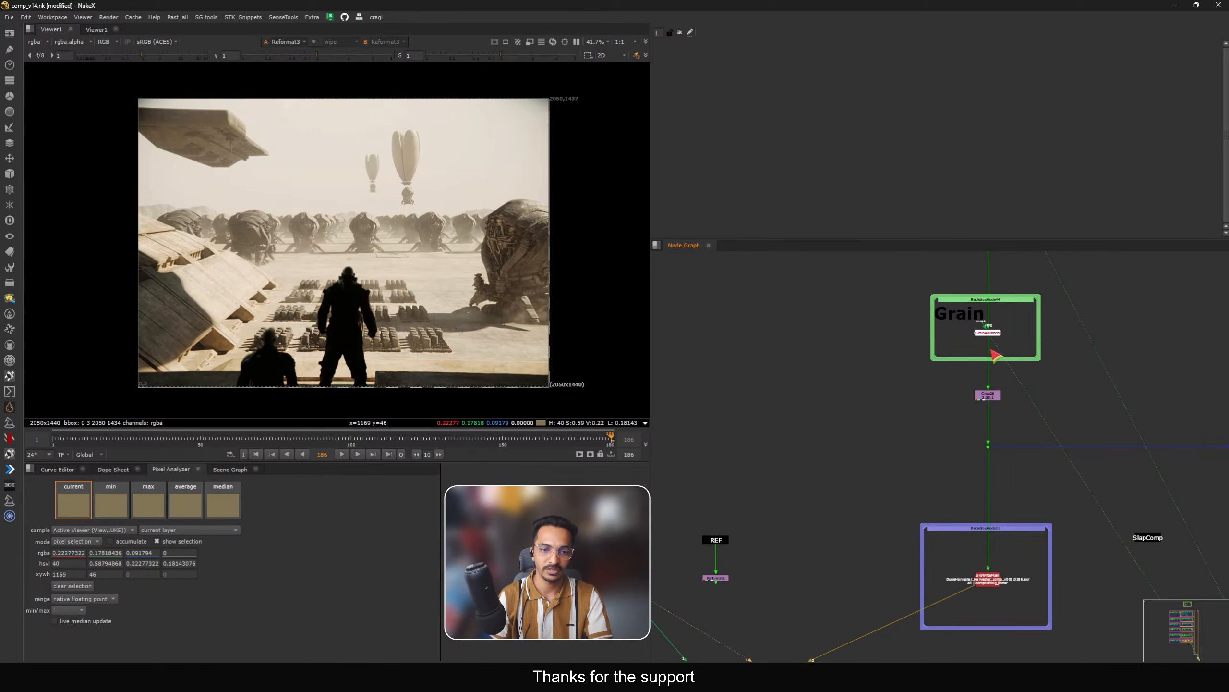
Step: Return to the reformatted REF plate and alternate between it and the 2.35:1 comp output
{"action": "middle_click_drag", "start_coordinate": [781, 520], "coordinate": [856, 492]}
{"action": "left_click_drag", "start_coordinate": [826, 539], "coordinate": [772, 559]}
{"action": "key", "text": "1"}
{"action": "middle_click_drag", "start_coordinate": [884, 478], "coordinate": [837, 477]}
{"action": "left_click_drag", "start_coordinate": [975, 439], "coordinate": [1054, 402]}
{"action": "key", "text": "2"}
{"action": "key", "text": "1"}
{"action": "key", "text": "2"}
{"action": "key", "text": "1"}
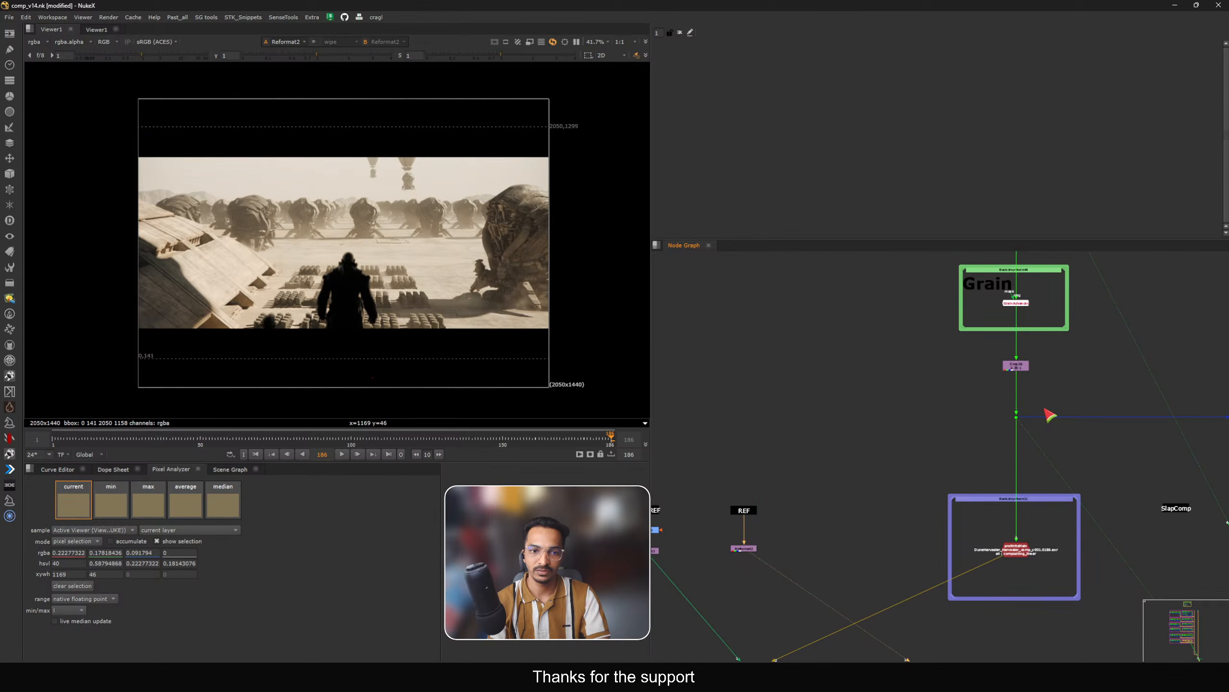
{"action": "key", "text": "2"}
{"action": "key", "text": "1"}
Step: View the dot below Crop26 and recheck the 2.35:1 comp against the REF framing
{"action": "left_click_drag", "start_coordinate": [797, 530], "coordinate": [715, 563]}
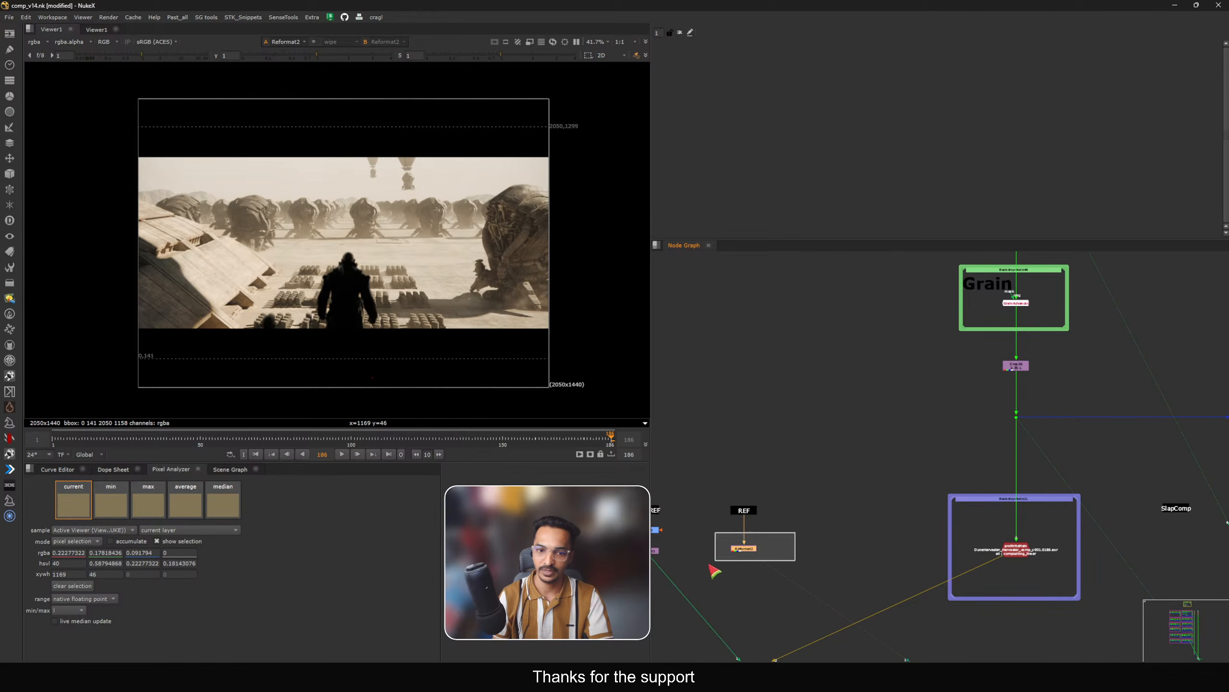
{"action": "left_click_drag", "start_coordinate": [976, 450], "coordinate": [1060, 396]}
{"action": "key", "text": "1"}
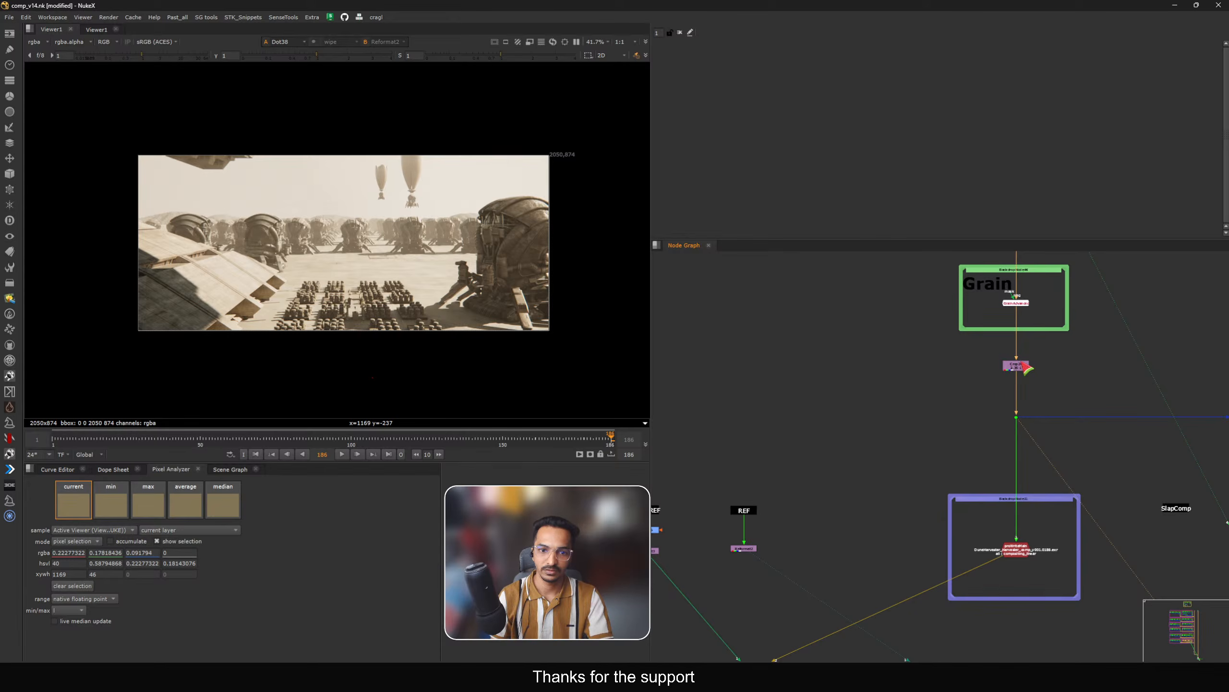
{"action": "key", "text": "2"}
{"action": "key", "text": "1"}
{"action": "key", "text": "2"}
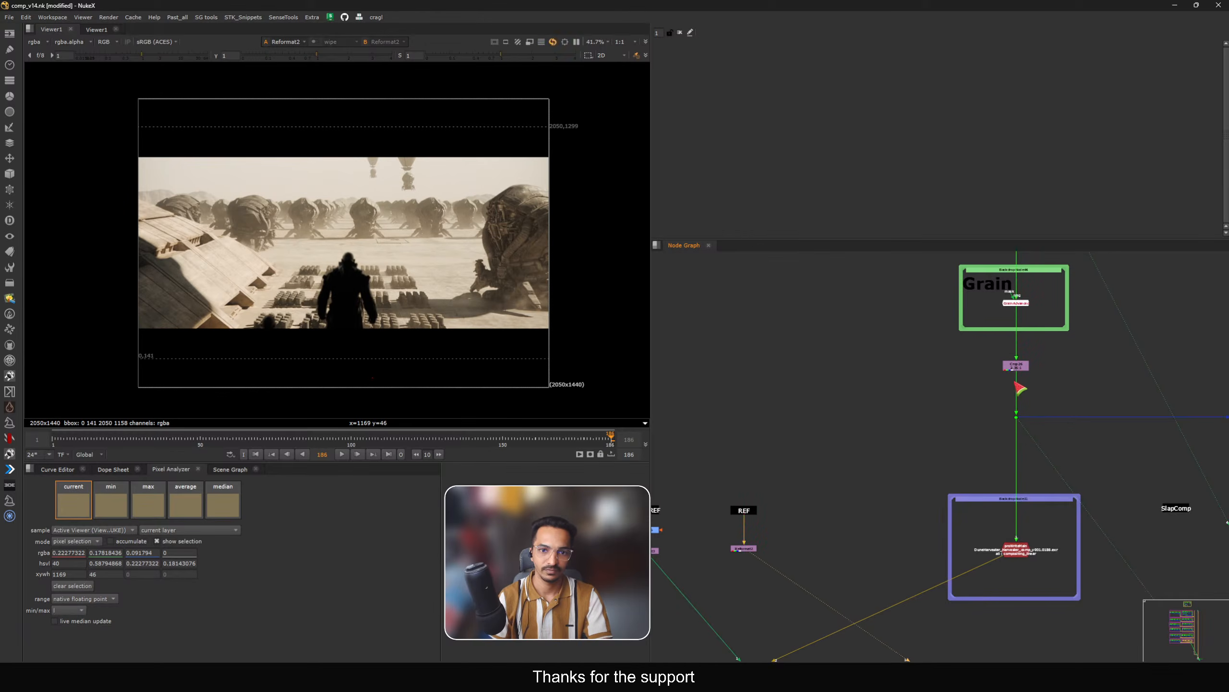
Step: Set the aspect preset of Crop26 to 16:9
{"action": "scroll", "coordinate": [1022, 389], "scroll_direction": "up", "scroll_amount": 3}
{"action": "double_click", "coordinate": [1012, 369]}
{"action": "left_click", "coordinate": [707, 78]}
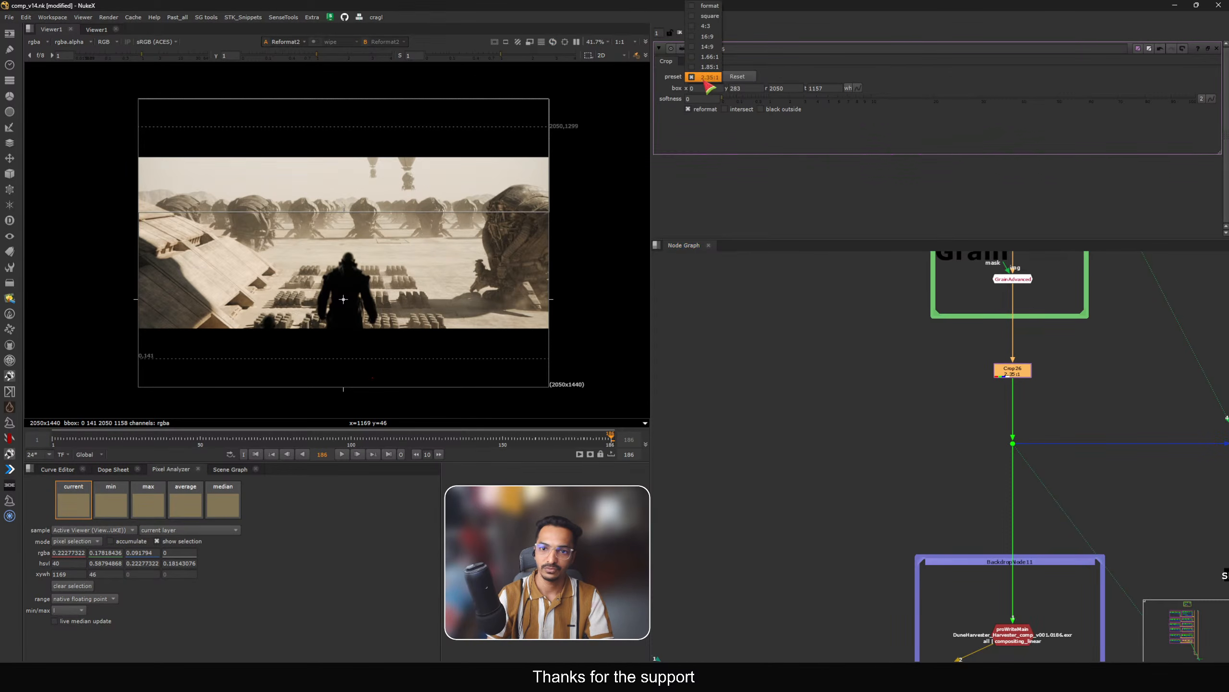
{"action": "left_click", "coordinate": [708, 36]}
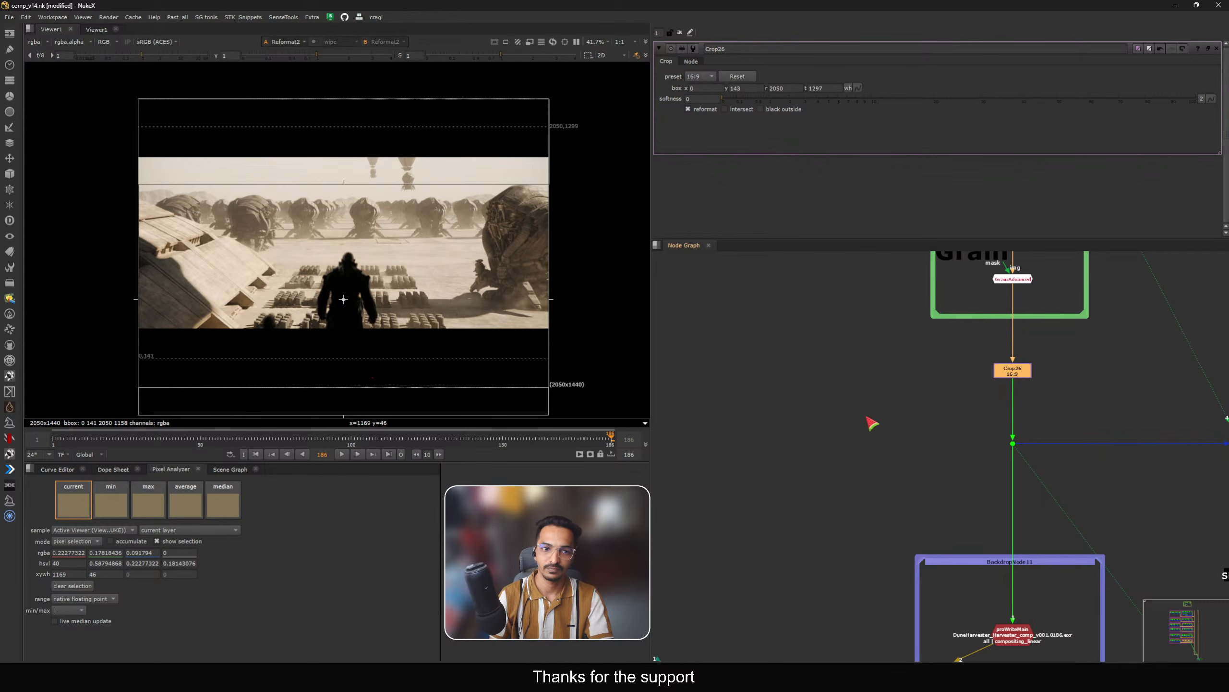
Step: Check the 16:9 comp output against the original REF plate and close the Crop26 properties
{"action": "left_click", "coordinate": [956, 441]}
{"action": "left_click_drag", "start_coordinate": [959, 466], "coordinate": [1060, 413]}
{"action": "key", "text": "1"}
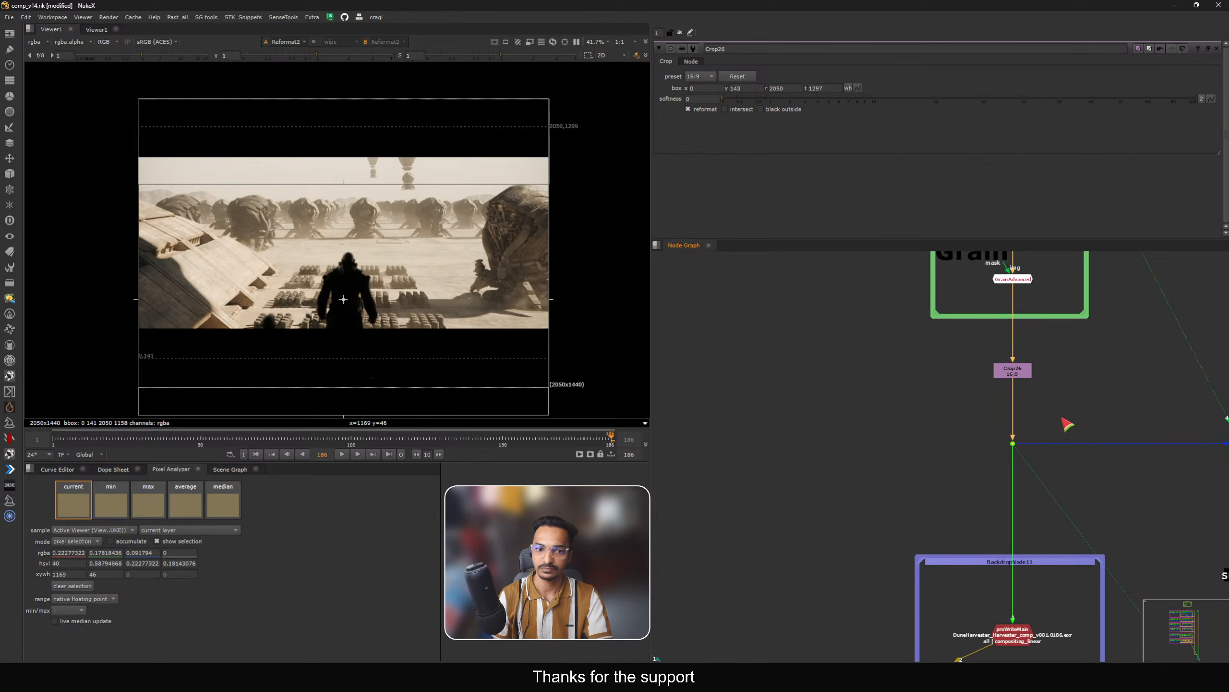
{"action": "key", "text": "1"}
{"action": "middle_click_drag", "start_coordinate": [741, 577], "coordinate": [880, 451]}
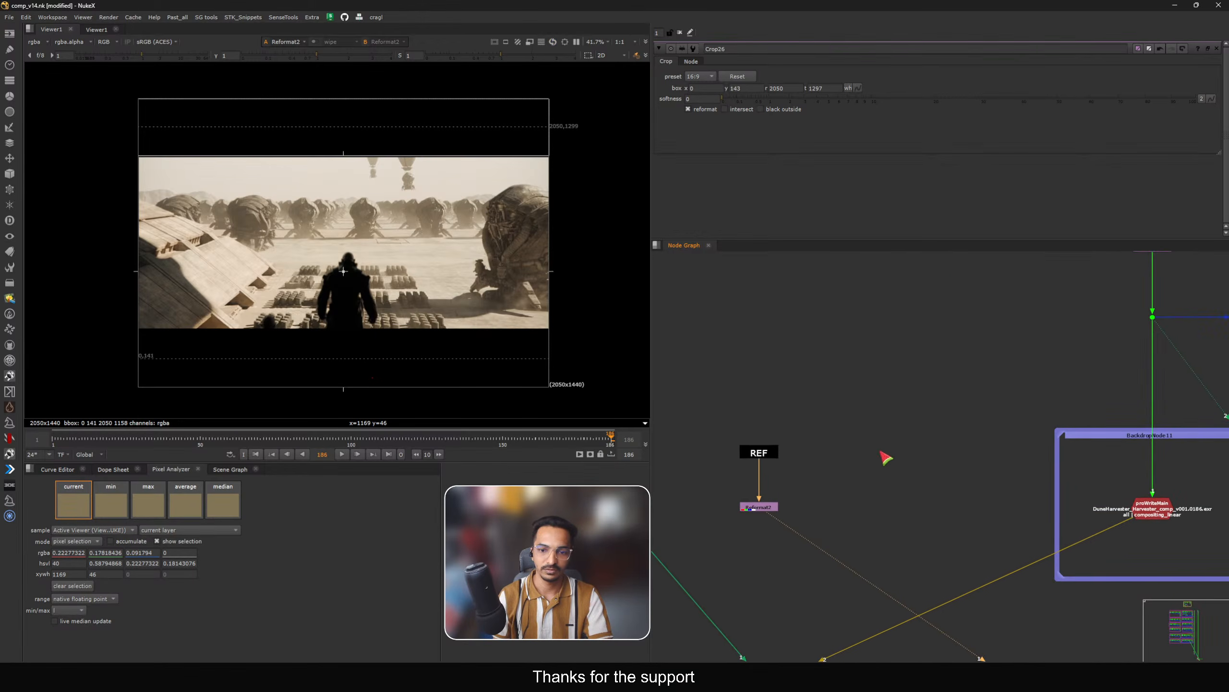
{"action": "left_click_drag", "start_coordinate": [825, 420], "coordinate": [702, 479]}
{"action": "key", "text": "1"}
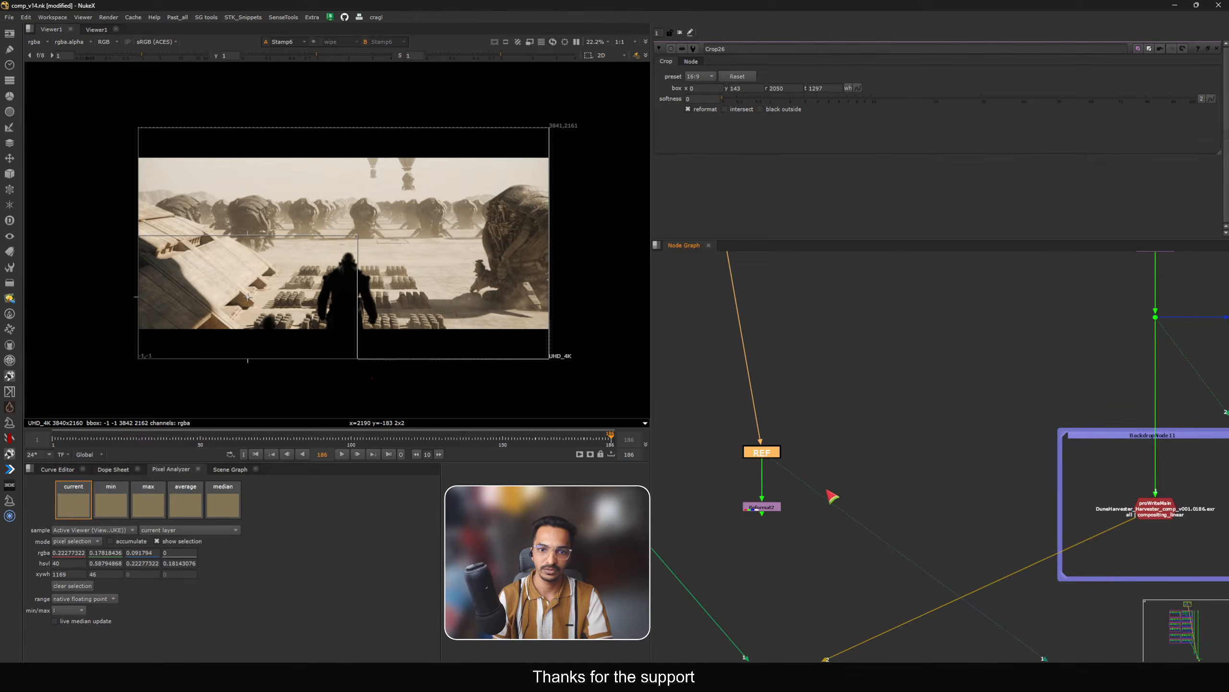
{"action": "left_click", "coordinate": [681, 32]}
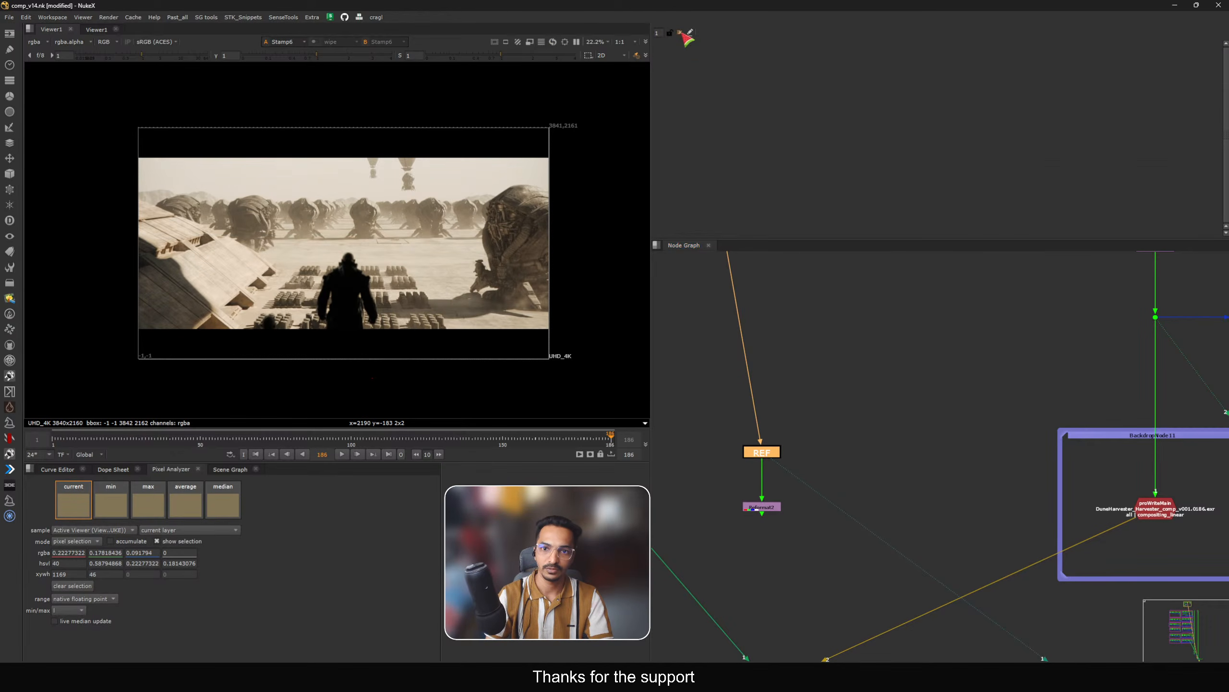
Step: View the REF stamp's Reformat node and the 16:9 comp output below Crop26 once more
{"action": "left_click_drag", "start_coordinate": [846, 423], "coordinate": [695, 482]}
{"action": "left_click", "coordinate": [774, 488]}
{"action": "left_click_drag", "start_coordinate": [822, 491], "coordinate": [675, 551]}
{"action": "key", "text": "1"}
{"action": "left_click", "coordinate": [774, 516]}
{"action": "middle_click_drag", "start_coordinate": [972, 404], "coordinate": [801, 480]}
{"action": "left_click_drag", "start_coordinate": [917, 442], "coordinate": [1031, 350]}
{"action": "key", "text": "1"}
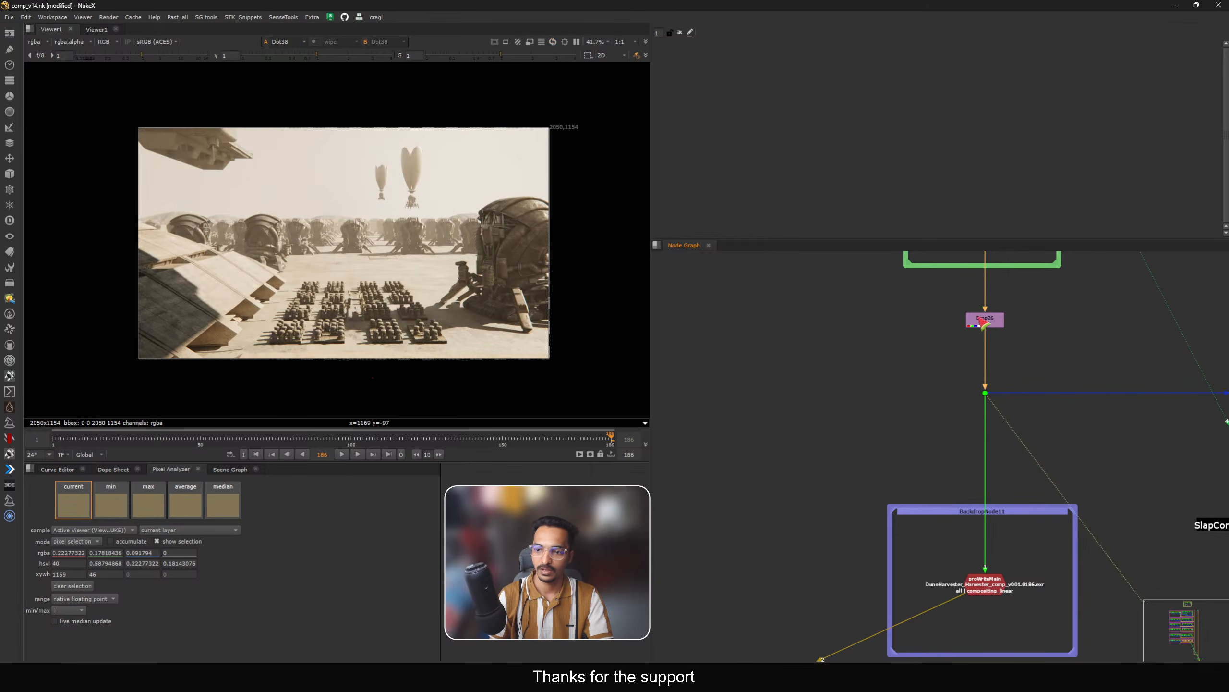
Step: Set the aspect preset of Crop26 to 2.35:1
{"action": "left_click", "coordinate": [988, 323]}
{"action": "double_click", "coordinate": [990, 329]}
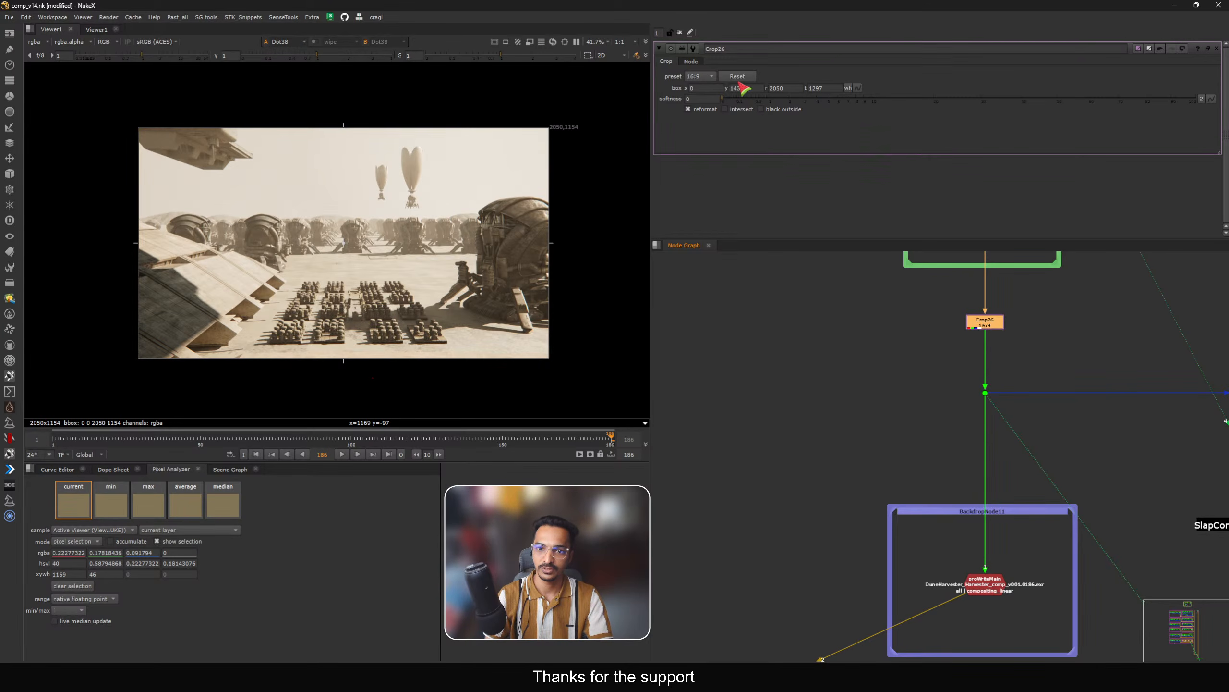
{"action": "left_click", "coordinate": [708, 77]}
{"action": "left_click", "coordinate": [709, 118]}
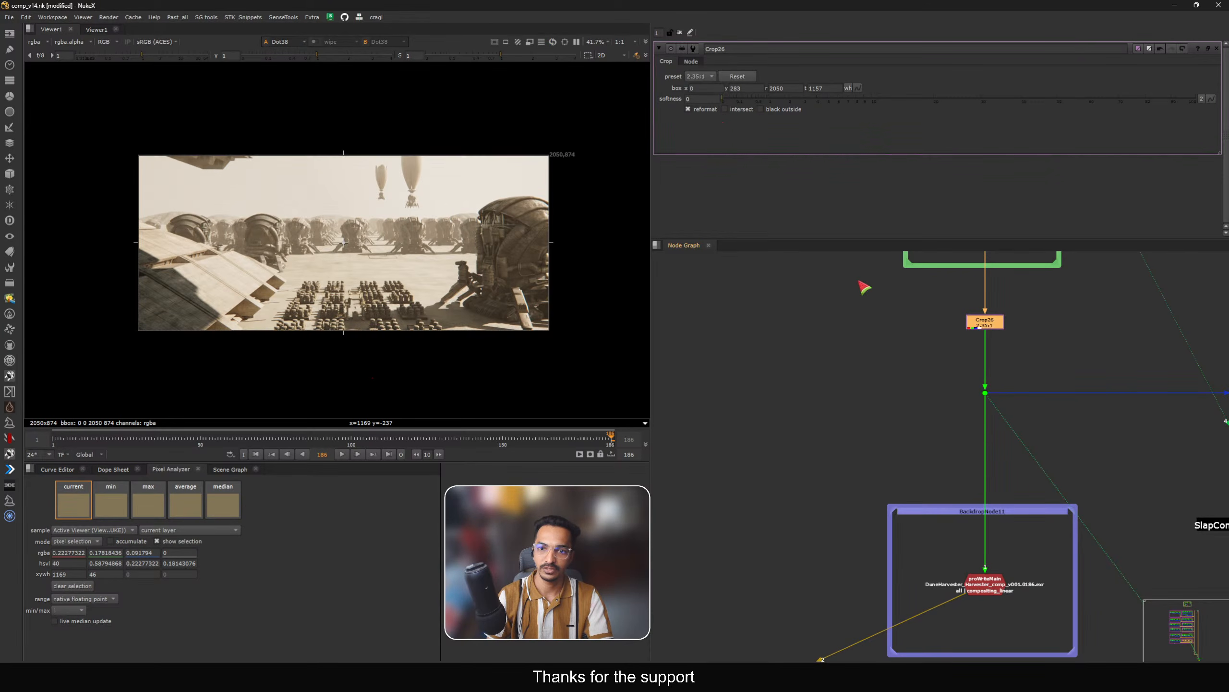
{"action": "left_click", "coordinate": [947, 372]}
Step: Compare the 2.35:1 comp output with the REF plate's Reformat node and close the Crop26 properties
{"action": "left_click", "coordinate": [984, 324]}
{"action": "left_click_drag", "start_coordinate": [1032, 370], "coordinate": [889, 432]}
{"action": "middle_click_drag", "start_coordinate": [756, 494], "coordinate": [1061, 364]}
{"action": "left_click_drag", "start_coordinate": [960, 431], "coordinate": [851, 476]}
{"action": "key", "text": "1"}
{"action": "middle_click_drag", "start_coordinate": [1224, 352], "coordinate": [1008, 427]}
{"action": "left_click_drag", "start_coordinate": [988, 418], "coordinate": [1138, 316]}
{"action": "key", "text": "2"}
{"action": "left_click", "coordinate": [680, 33]}
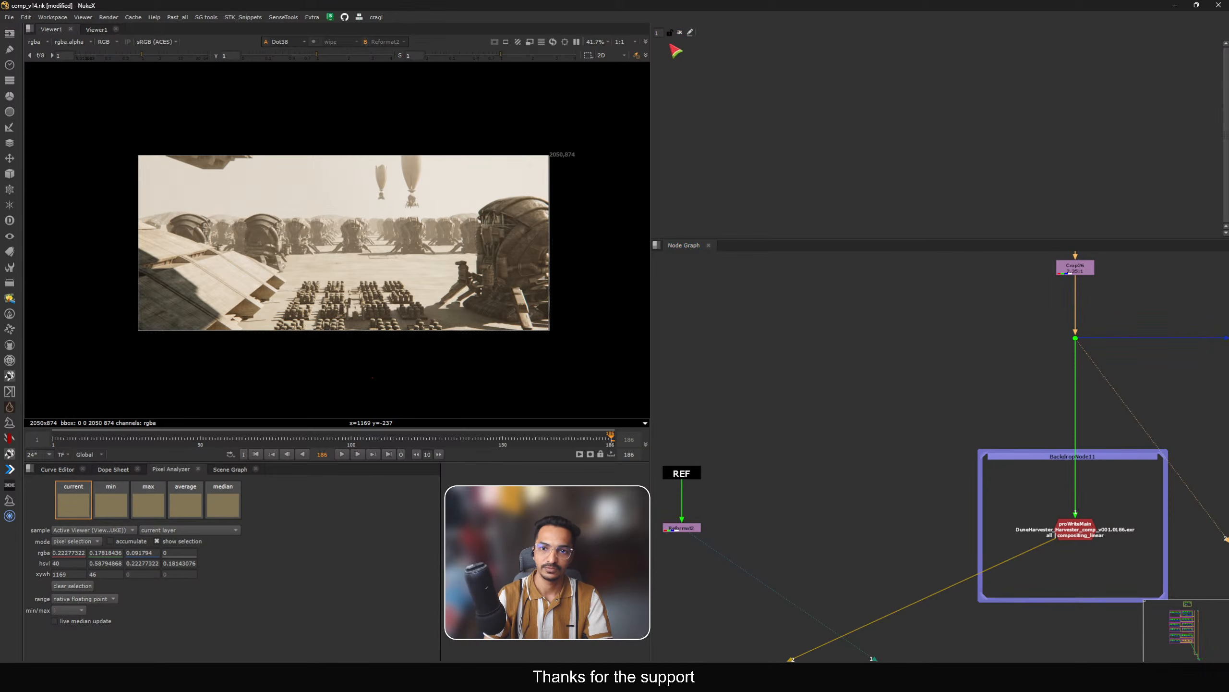
{"action": "key", "text": "1"}
{"action": "key", "text": "2"}
{"action": "key", "text": "1"}
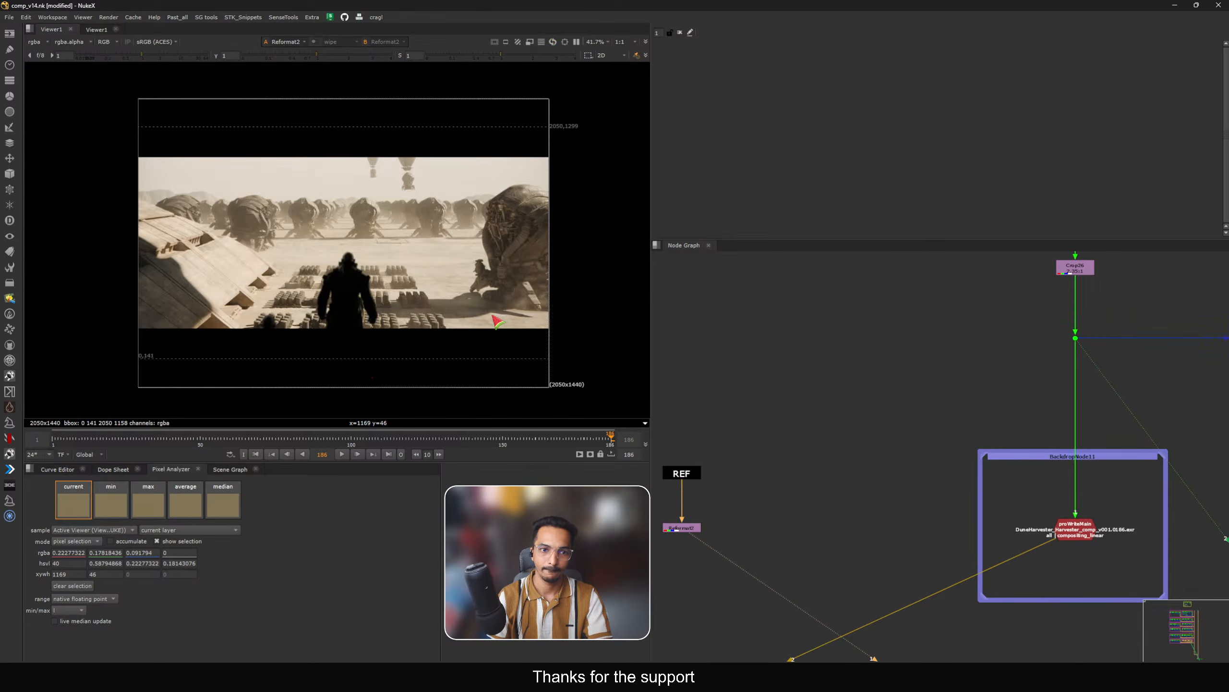
{"action": "key", "text": "2"}
Step: Branch a Reformat node off Crop26 and view its output
{"action": "middle_click_drag", "start_coordinate": [1028, 334], "coordinate": [962, 376]}
{"action": "left_click_drag", "start_coordinate": [959, 359], "coordinate": [1071, 286]}
{"action": "key", "text": "1"}
{"action": "key", "text": "2"}
{"action": "key", "text": "Tab"}
{"action": "type", "text": "ref"}
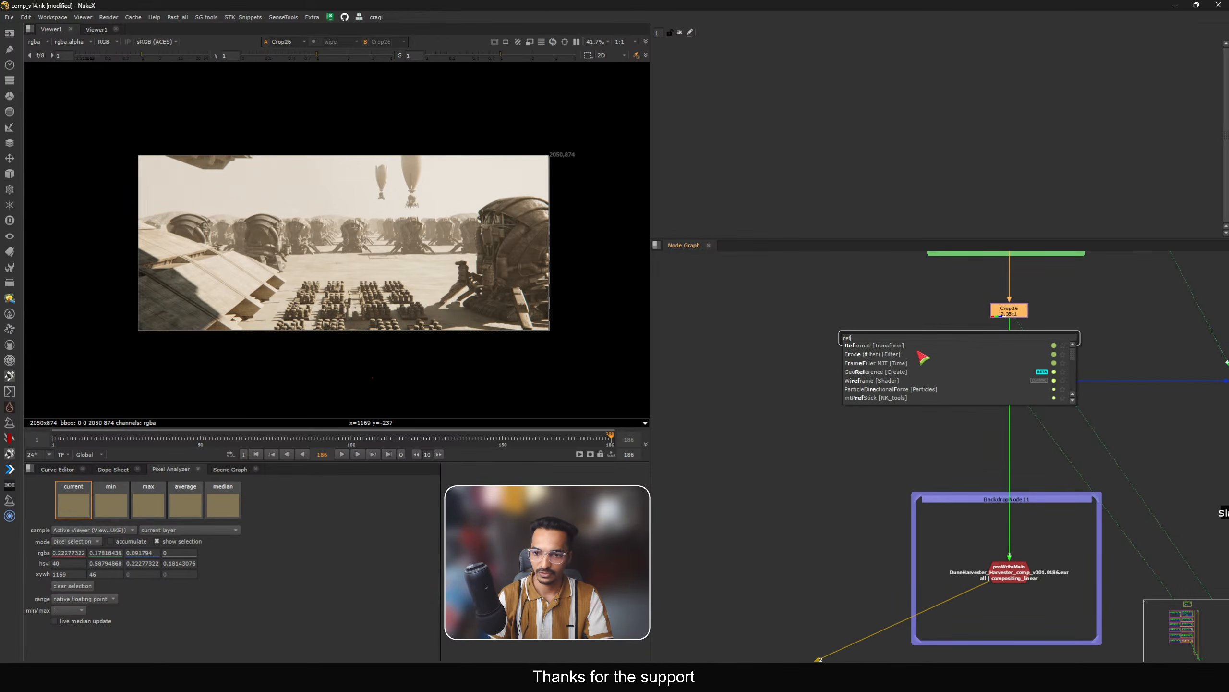
{"action": "left_click", "coordinate": [867, 347]}
{"action": "left_click_drag", "start_coordinate": [999, 328], "coordinate": [1022, 311]}
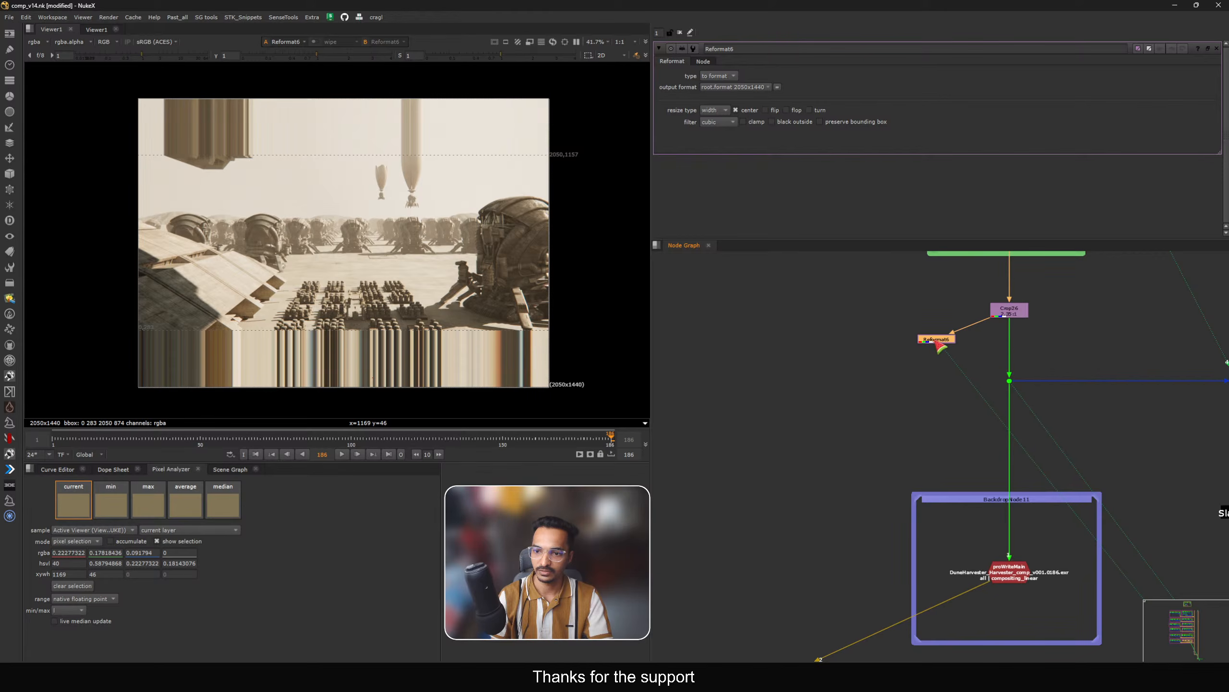
Step: Set the new Reformat's output format to HD_1080 and enable black outside
{"action": "left_click", "coordinate": [941, 286]}
{"action": "left_click", "coordinate": [733, 87]}
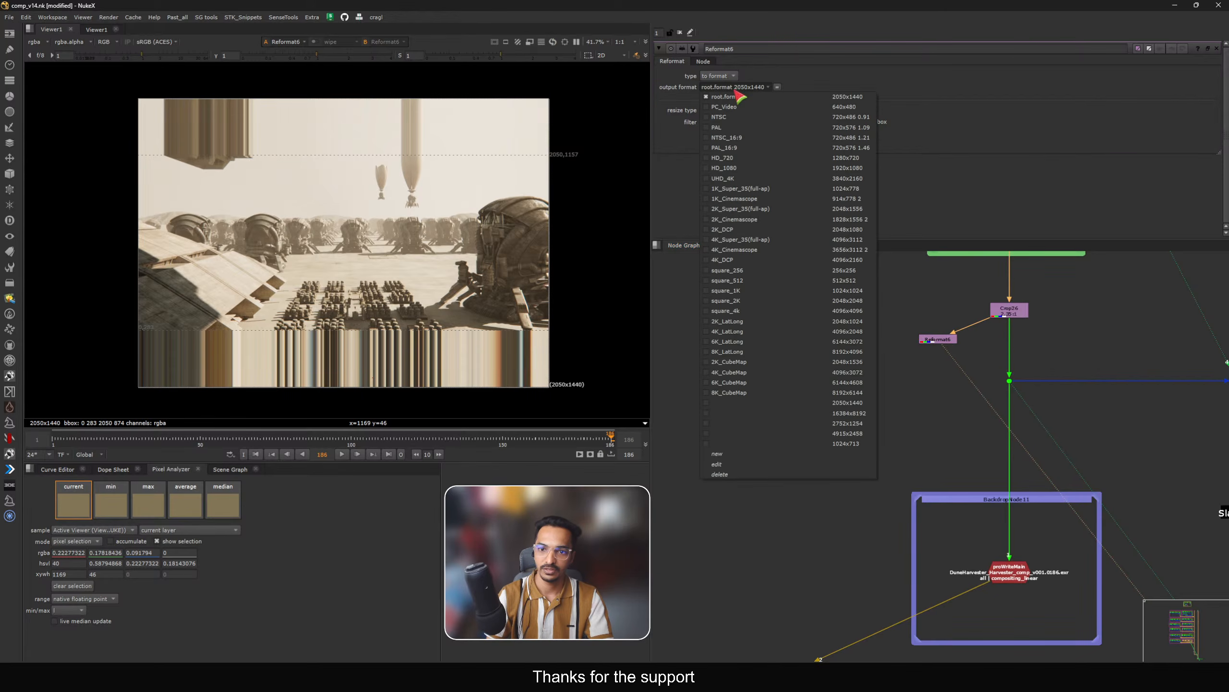
{"action": "left_click", "coordinate": [739, 175]}
{"action": "left_click_drag", "start_coordinate": [934, 346], "coordinate": [927, 345]}
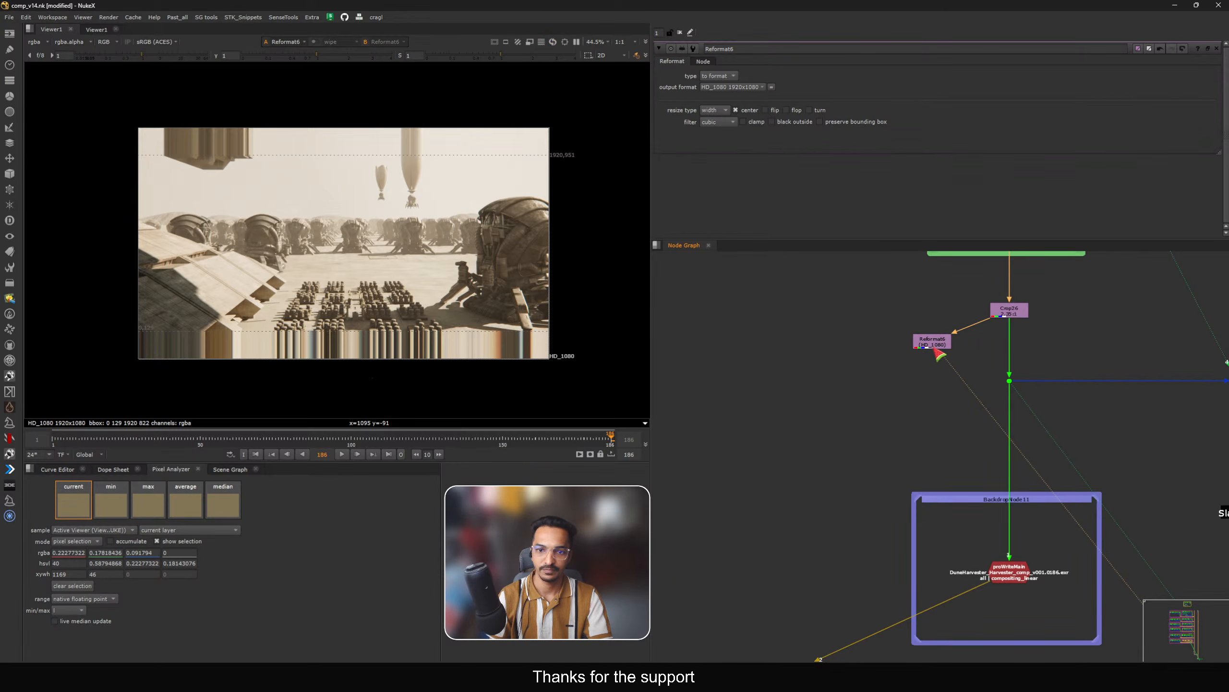
{"action": "left_click", "coordinate": [793, 123]}
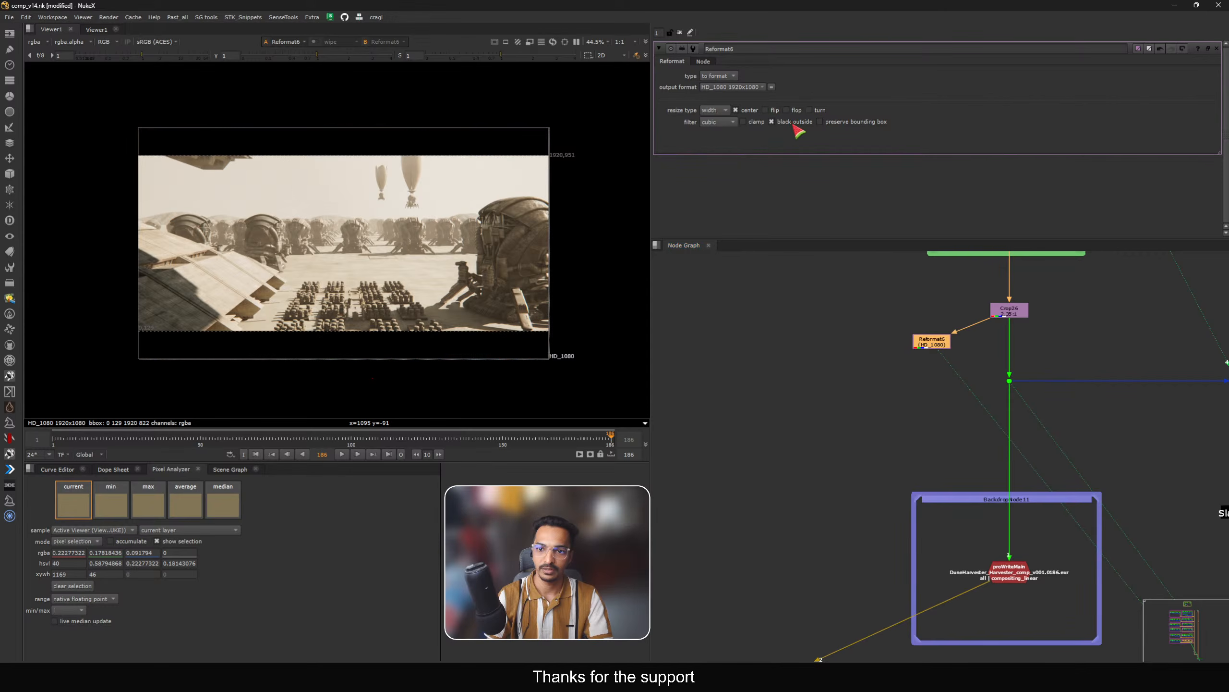
Step: Compare the HD_1080 reformatted comp with the REF plate's framing
{"action": "middle_click_drag", "start_coordinate": [786, 362], "coordinate": [963, 307]}
{"action": "left_click_drag", "start_coordinate": [854, 495], "coordinate": [727, 547]}
{"action": "key", "text": "1"}
{"action": "left_click", "coordinate": [983, 399]}
{"action": "middle_click_drag", "start_coordinate": [983, 399], "coordinate": [912, 420]}
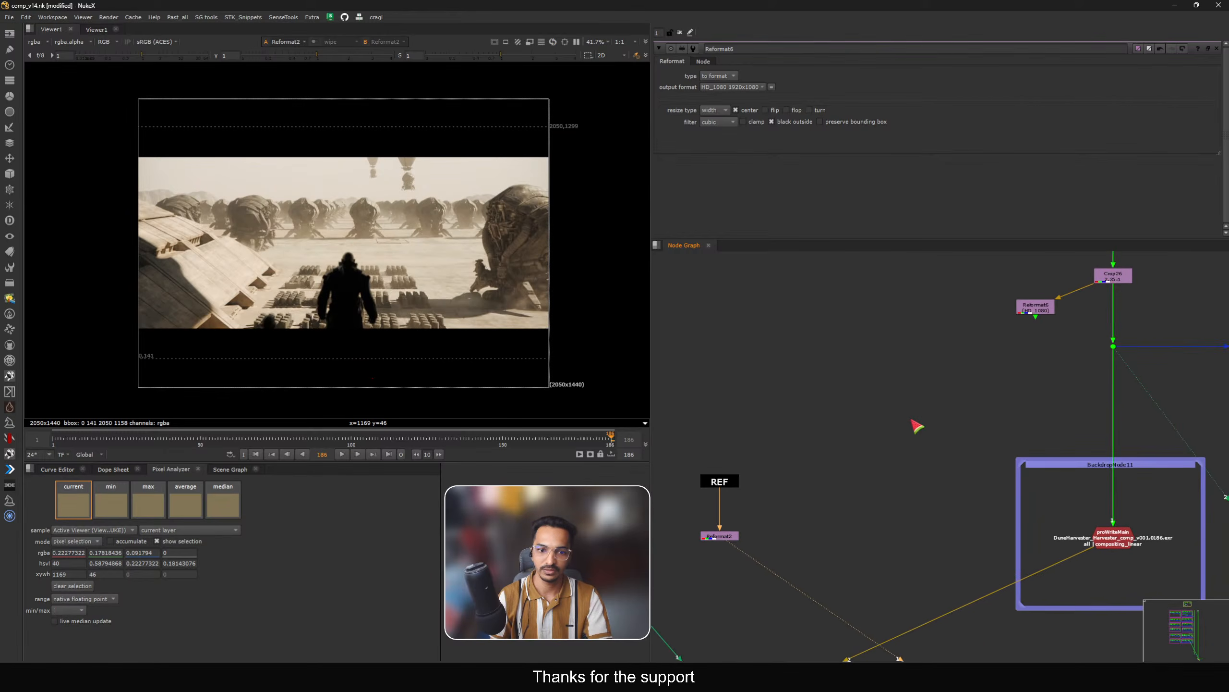
{"action": "left_click_drag", "start_coordinate": [1038, 315], "coordinate": [992, 334]}
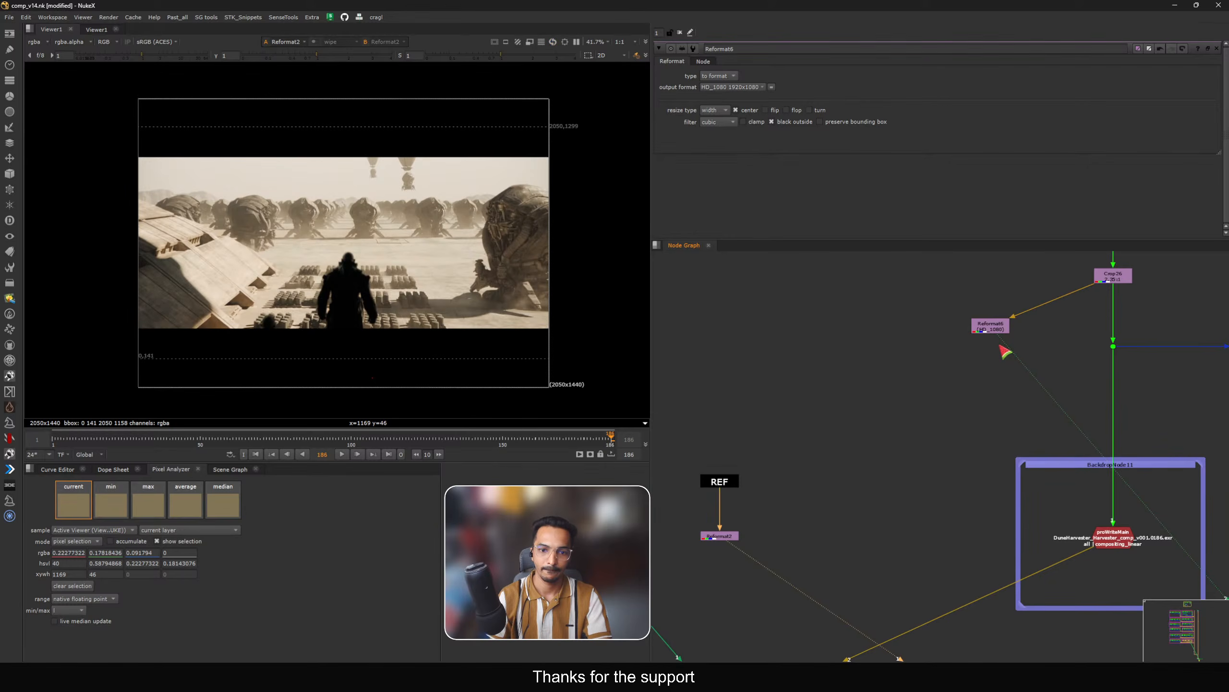
{"action": "key", "text": "2"}
{"action": "key", "text": "1"}
{"action": "key", "text": "2"}
{"action": "key", "text": "1"}
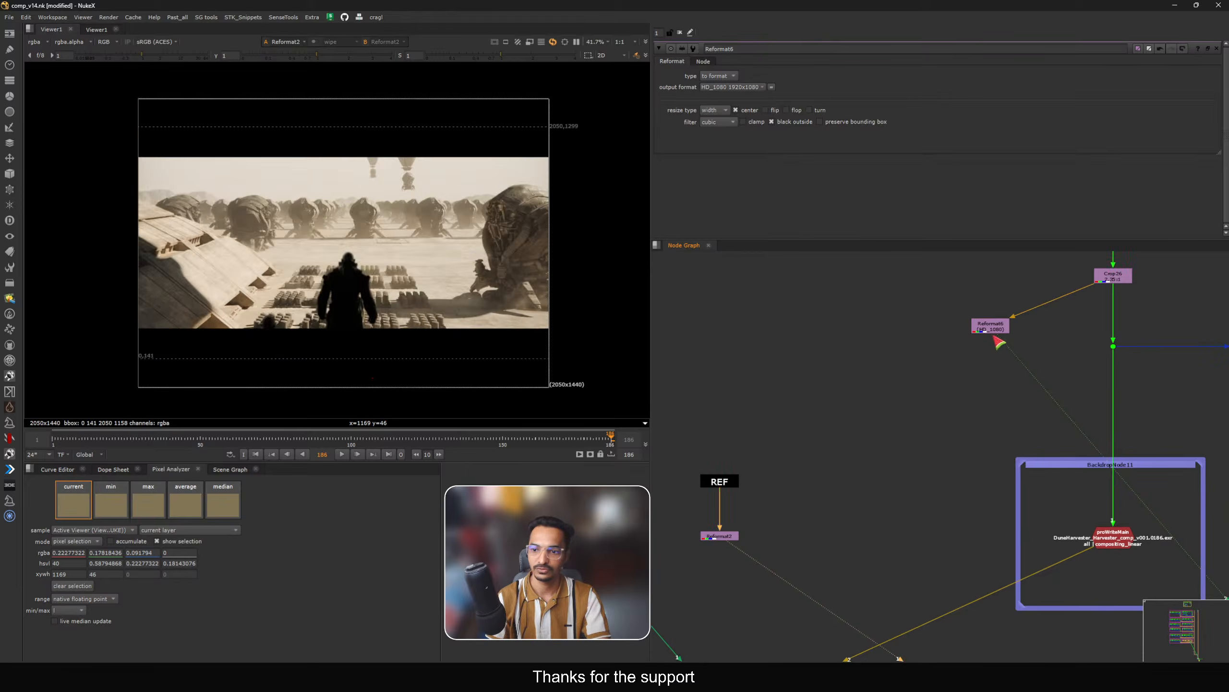
Step: Delete the HD_1080 Reformat node and view the comp from the dot below Crop26
{"action": "left_click_drag", "start_coordinate": [1007, 324], "coordinate": [980, 354]}
{"action": "key", "text": "Delete"}
{"action": "left_click_drag", "start_coordinate": [1144, 333], "coordinate": [1079, 370]}
{"action": "key", "text": "2"}
{"action": "left_click", "coordinate": [1058, 328]}
{"action": "middle_click_drag", "start_coordinate": [1074, 335], "coordinate": [1003, 392]}
{"action": "left_click_drag", "start_coordinate": [1099, 364], "coordinate": [992, 451]}
{"action": "key", "text": "1"}
{"action": "left_click", "coordinate": [1043, 341]}
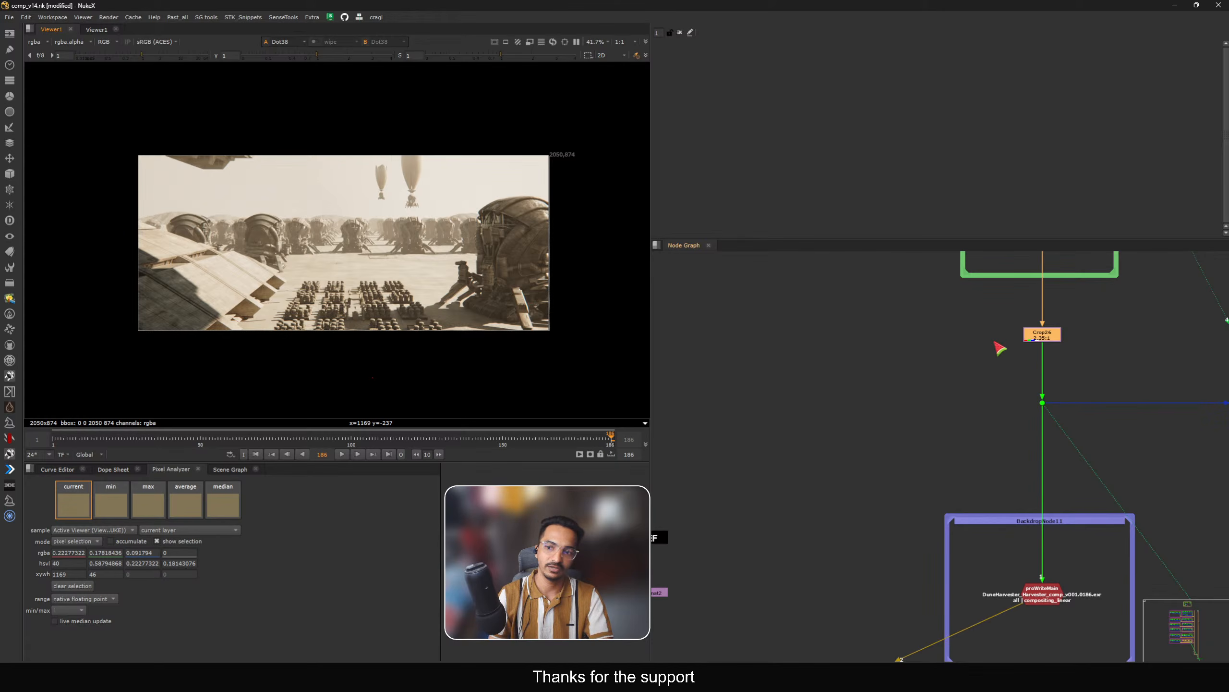
Step: Toggle Crop26 off and on repeatedly to compare the full and cropped framing, leaving the crop enabled
{"action": "left_click_drag", "start_coordinate": [1086, 374], "coordinate": [977, 433]}
{"action": "left_click", "coordinate": [1051, 338]}
{"action": "key", "text": "d"}
{"action": "key", "text": "d"}
{"action": "key", "text": "d"}
{"action": "key", "text": "d"}
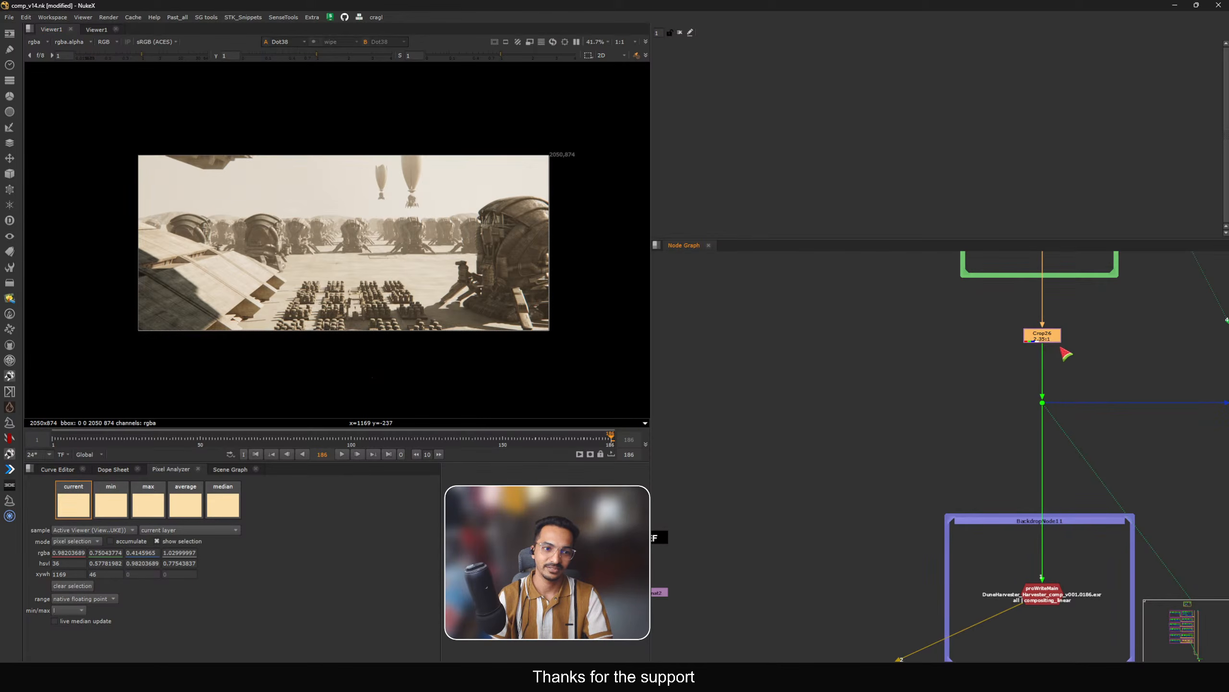
{"action": "key", "text": "d"}
{"action": "key", "text": "d"}
{"action": "key", "text": "d"}
{"action": "key", "text": "d"}
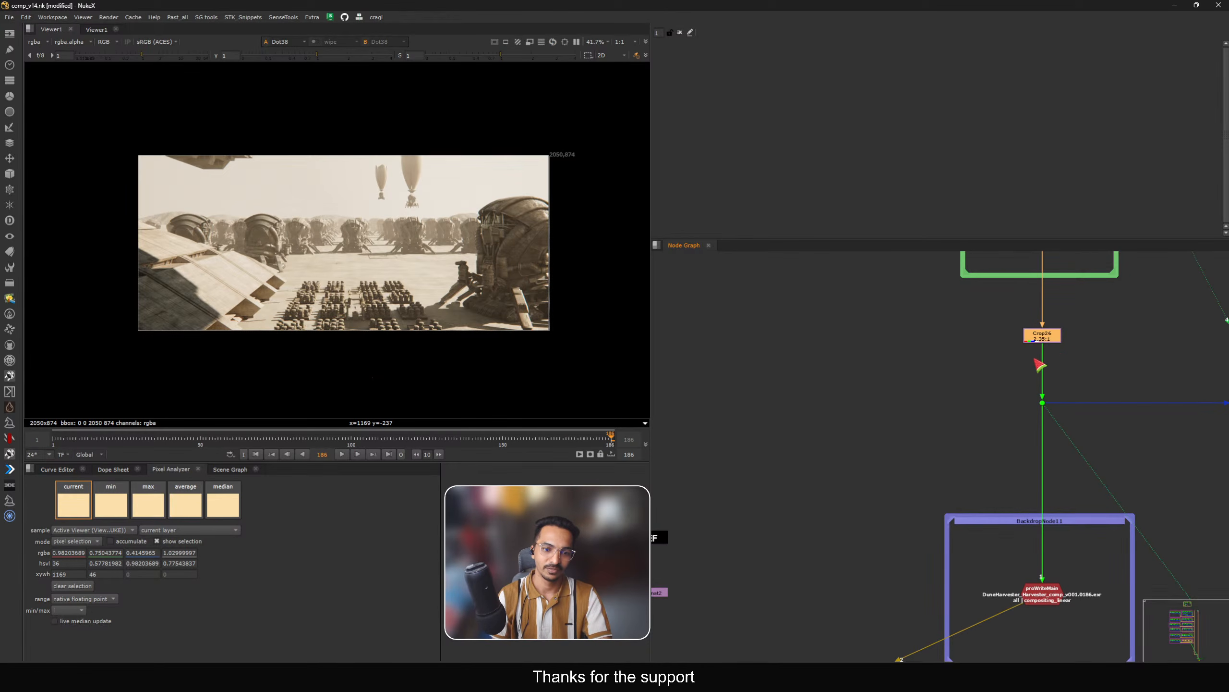
{"action": "key", "text": "d"}
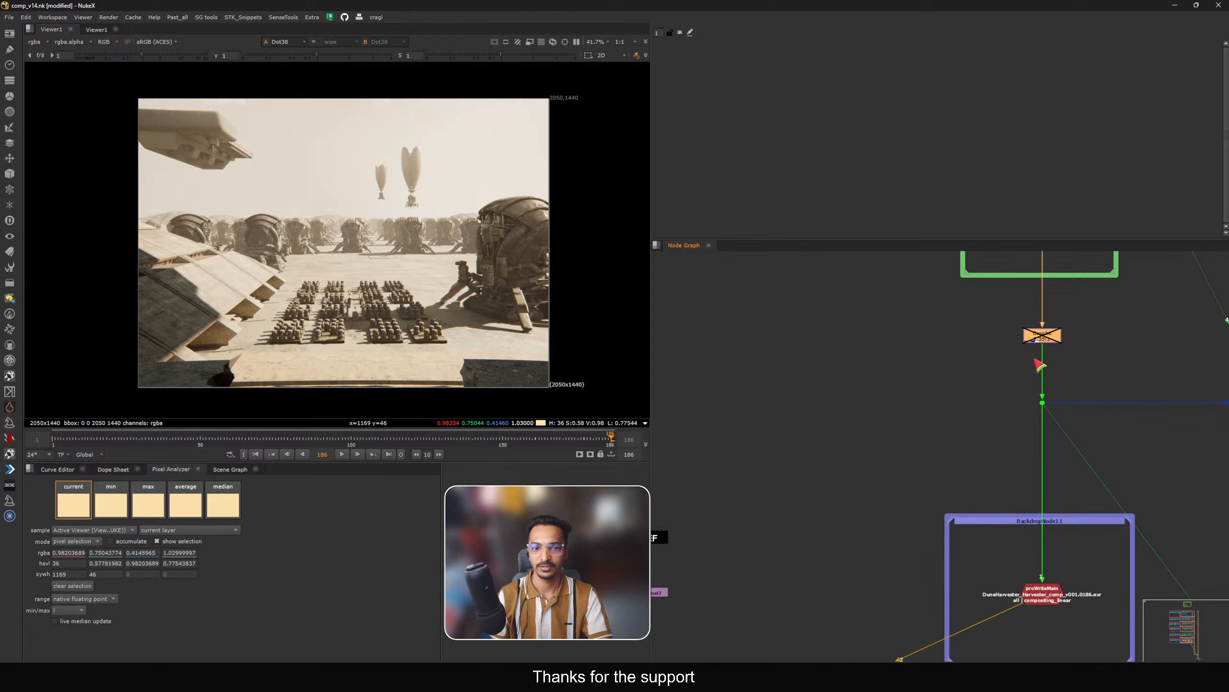
{"action": "key", "text": "d"}
{"action": "key", "text": "d"}
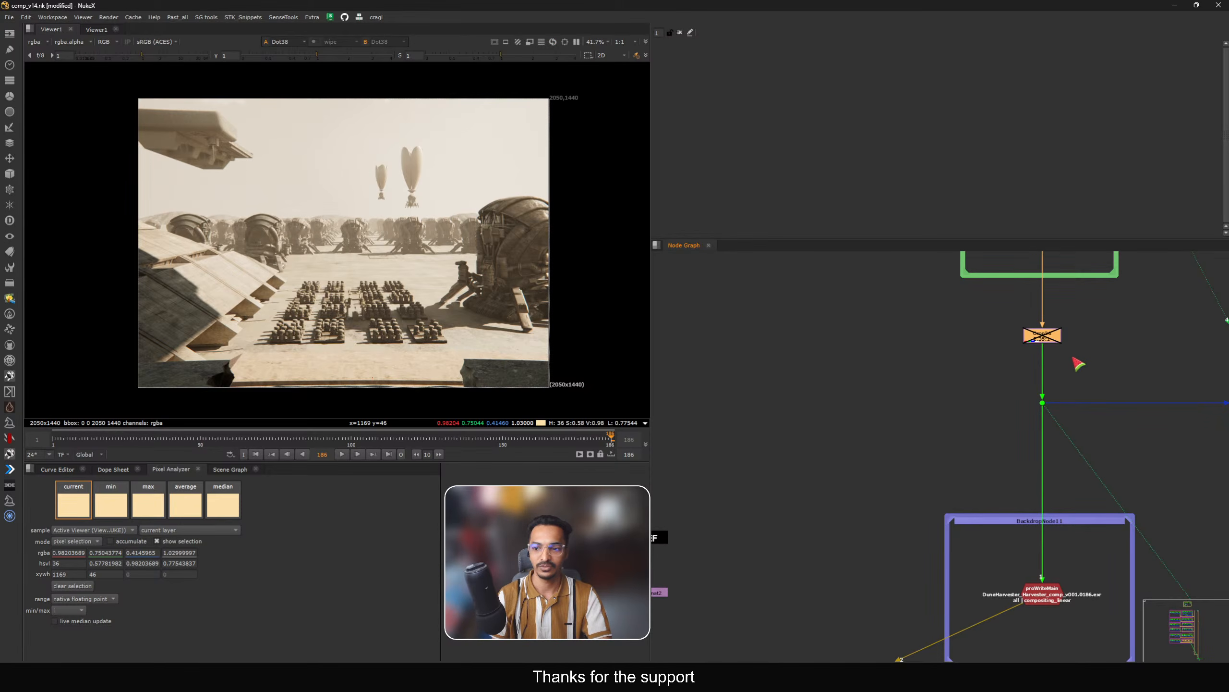
{"action": "key", "text": "d"}
Step: Insert a Transform node between Crop27 and the chromatic aberration node
{"action": "middle_click_drag", "start_coordinate": [1054, 335], "coordinate": [1014, 448]}
{"action": "middle_click_drag", "start_coordinate": [998, 308], "coordinate": [1019, 452]}
{"action": "left_click_drag", "start_coordinate": [1030, 356], "coordinate": [1031, 363]}
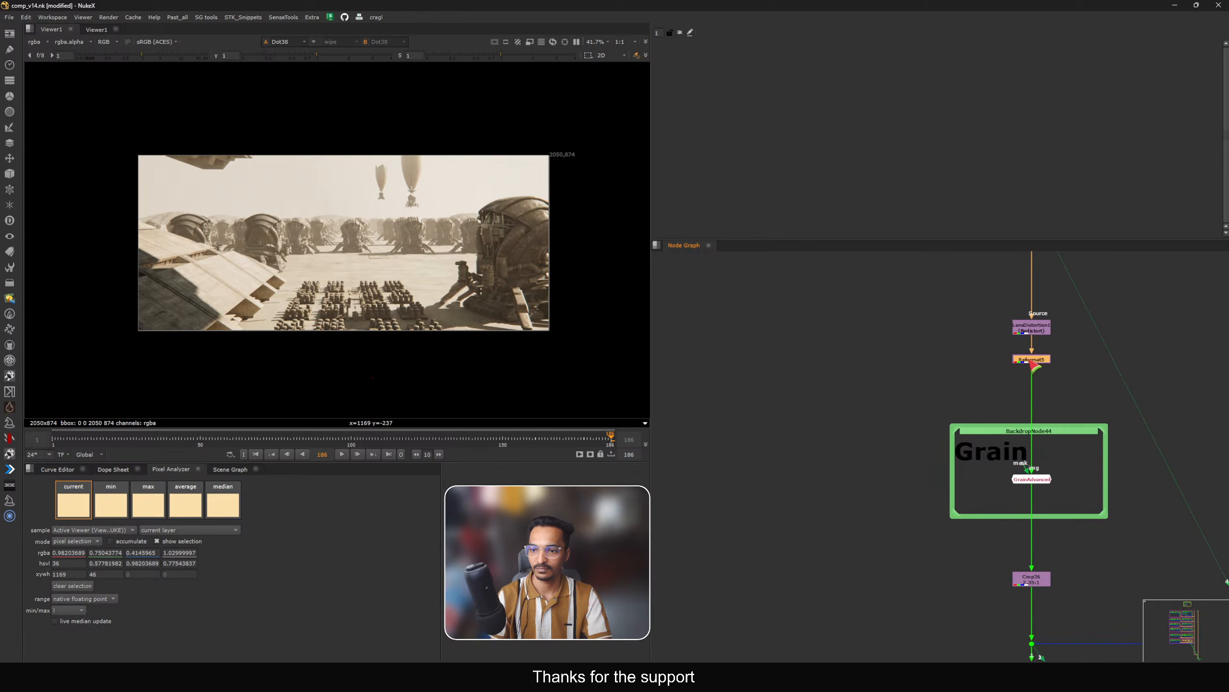
{"action": "middle_click_drag", "start_coordinate": [1022, 290], "coordinate": [1025, 436]}
{"action": "left_click_drag", "start_coordinate": [1084, 345], "coordinate": [942, 399]}
{"action": "middle_click_drag", "start_coordinate": [1017, 298], "coordinate": [1004, 398]}
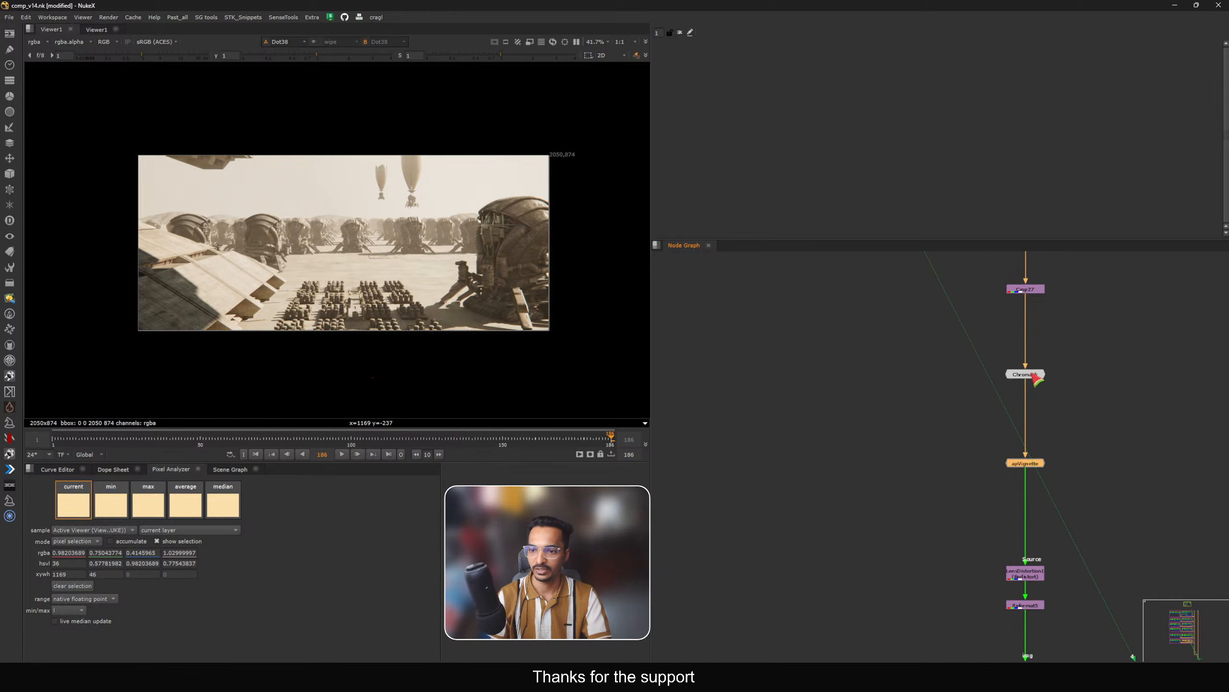
{"action": "left_click_drag", "start_coordinate": [1031, 374], "coordinate": [1031, 406]}
{"action": "middle_click_drag", "start_coordinate": [1029, 296], "coordinate": [1018, 379]}
{"action": "left_click_drag", "start_coordinate": [1017, 373], "coordinate": [1014, 416]}
{"action": "key", "text": "t"}
Step: Try shifting the comp vertically with the Transform's translate y at 100, 0 and -100
{"action": "left_click_drag", "start_coordinate": [757, 76], "coordinate": [709, 87]}
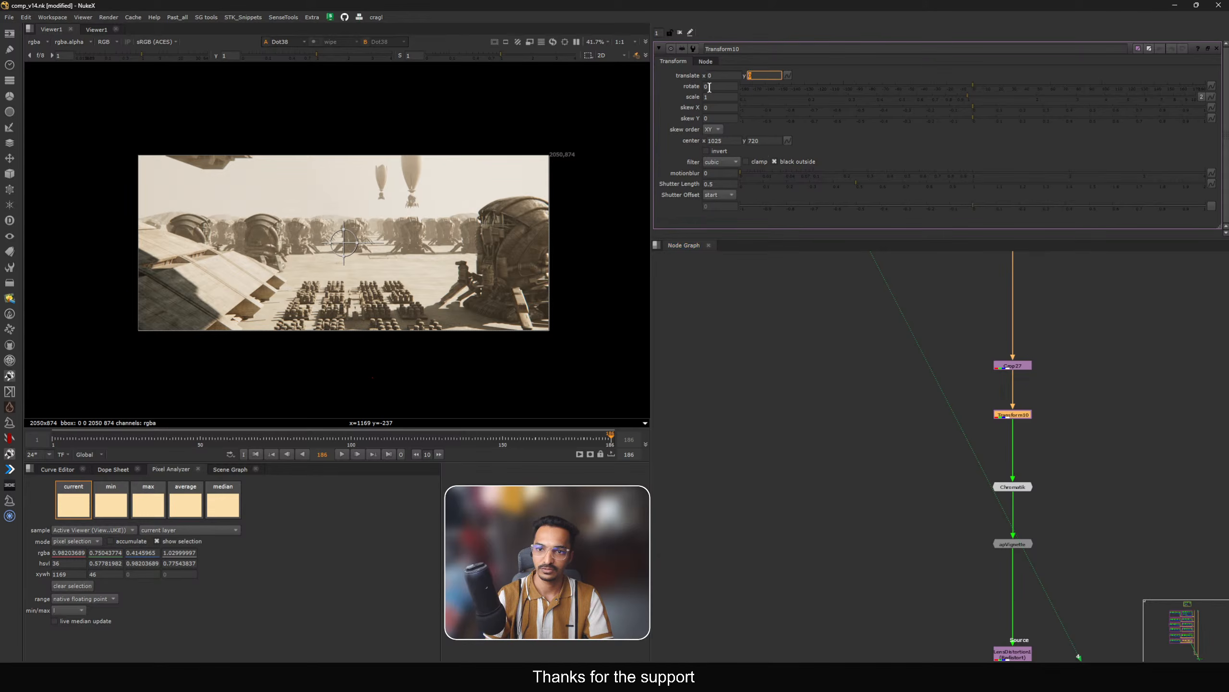
{"action": "key", "text": "Return"}
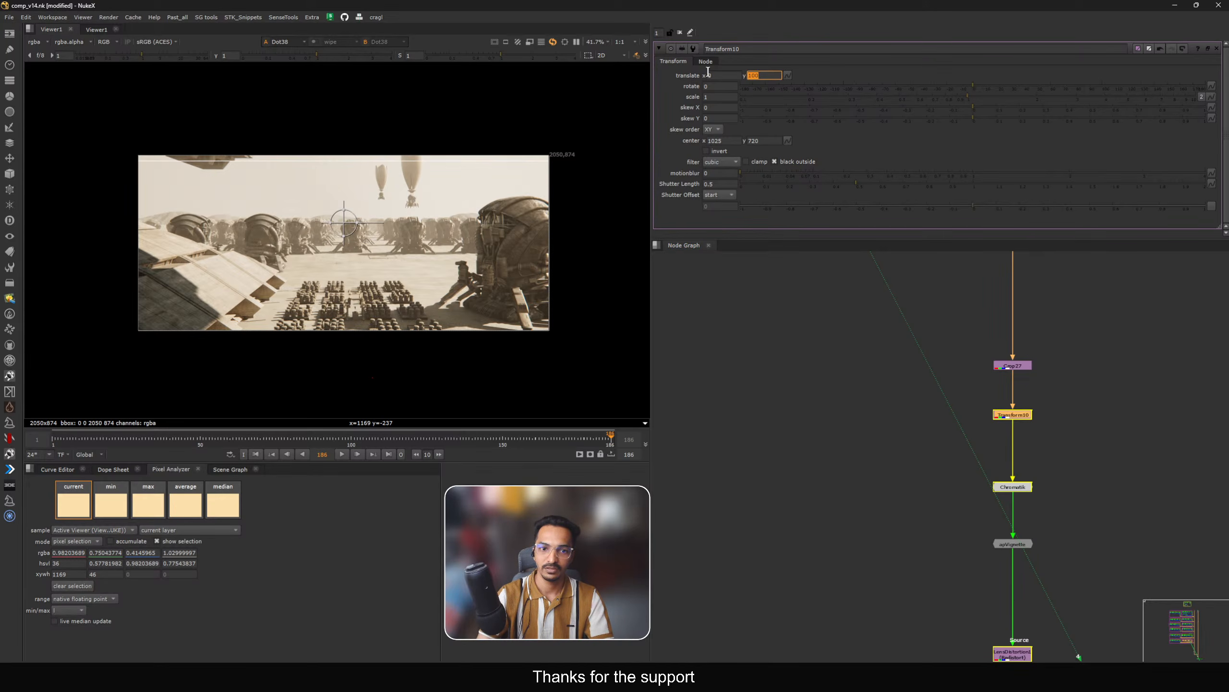
{"action": "type", "text": "0"}
{"action": "key", "text": "Return"}
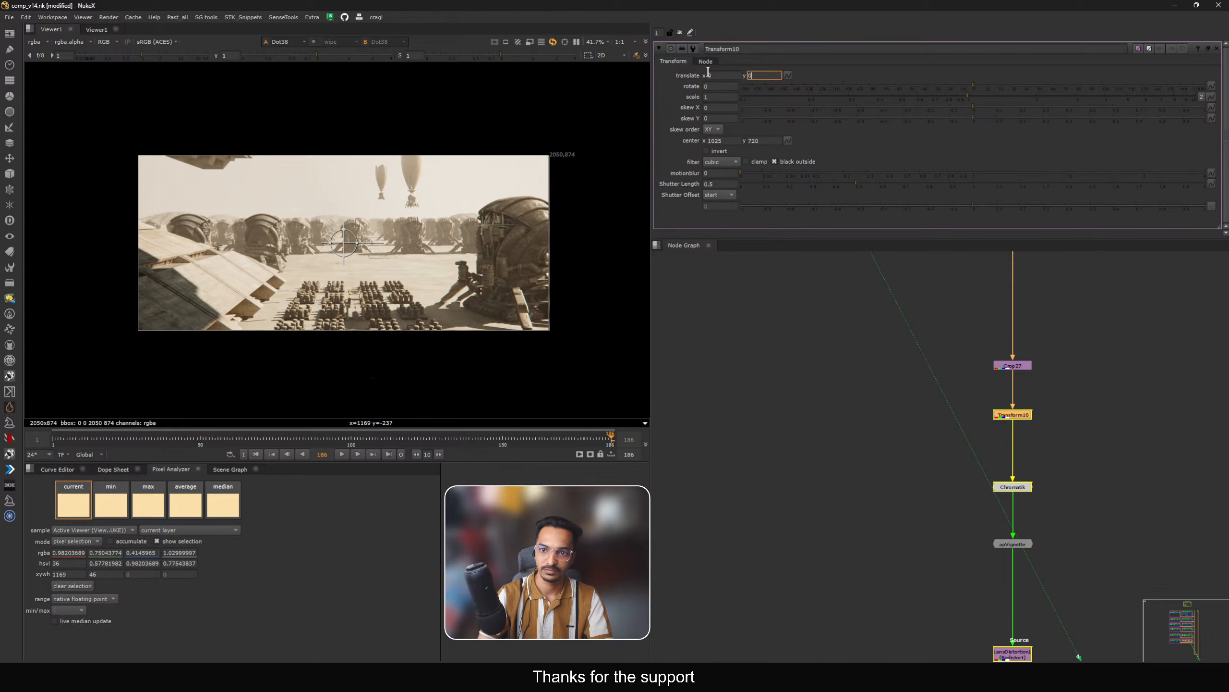
{"action": "type", "text": "-10"}
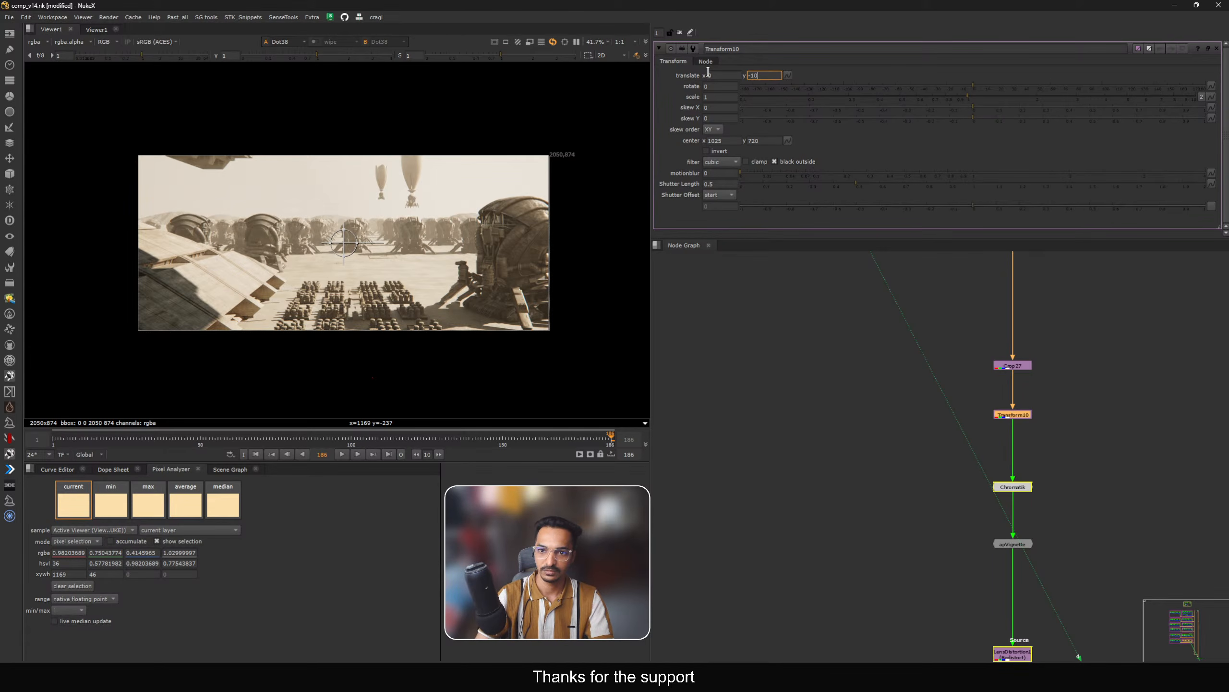
{"action": "type", "text": "0"}
{"action": "key", "text": "Return"}
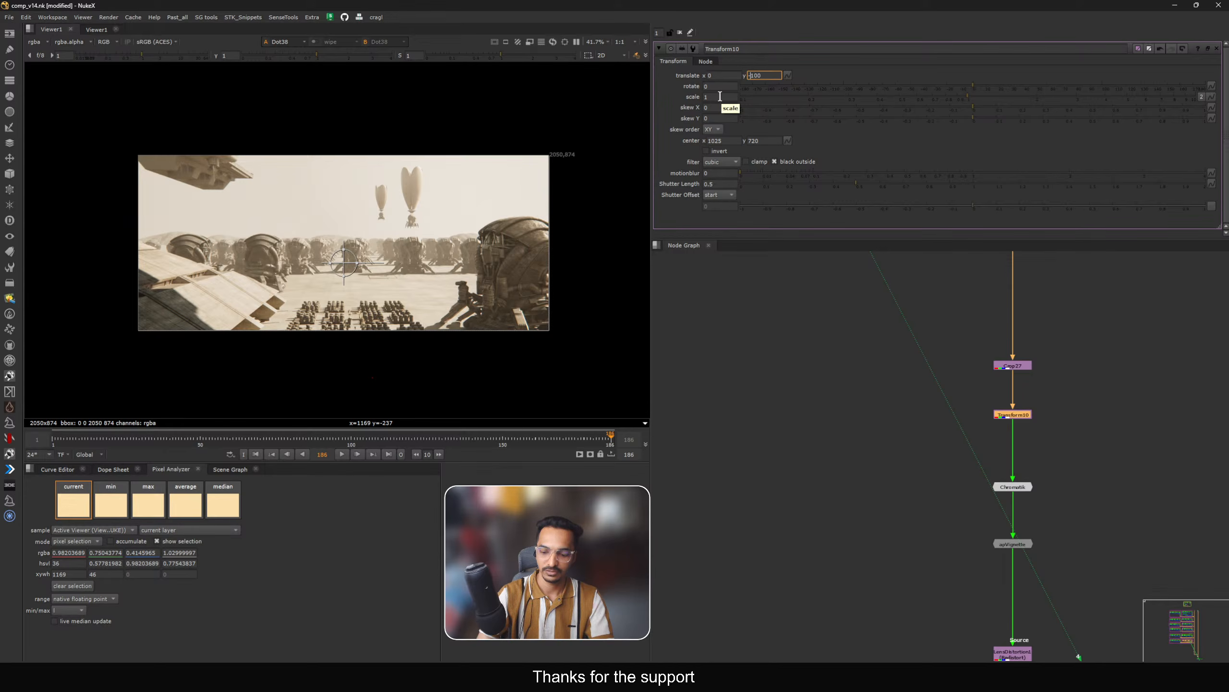
{"action": "key", "text": "Return"}
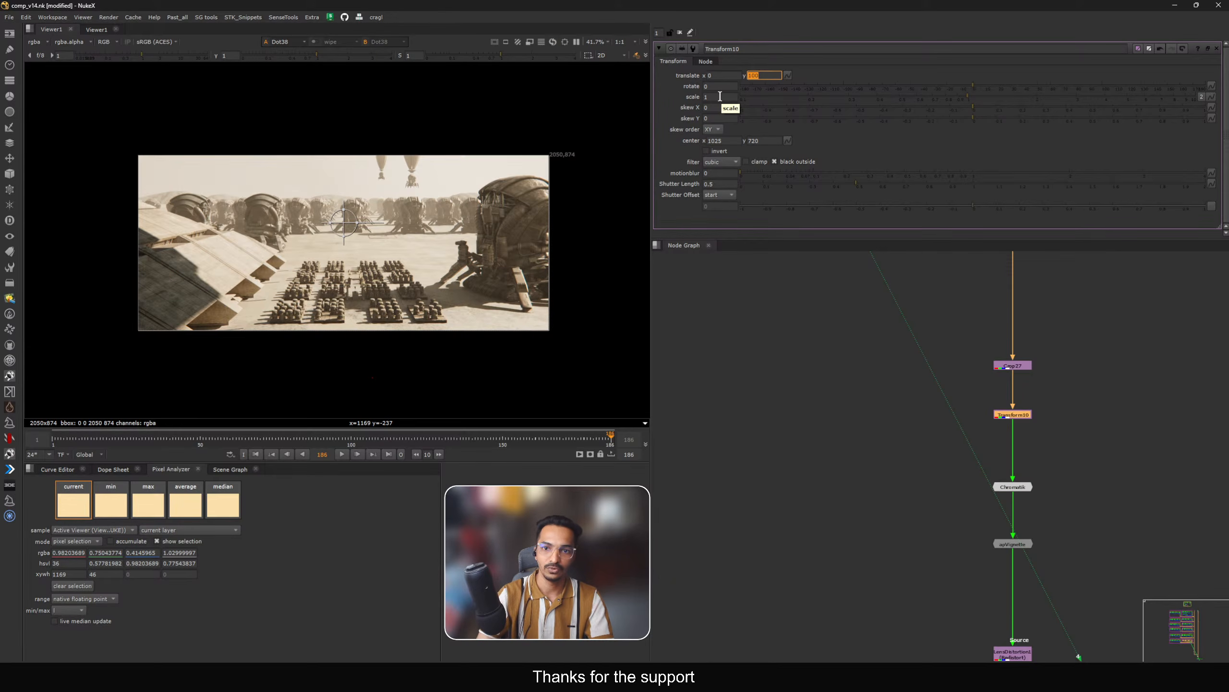
Step: Step the Transform's translate y through larger offsets and set it to -4
{"action": "key", "text": "Up"}
{"action": "key", "text": "Up"}
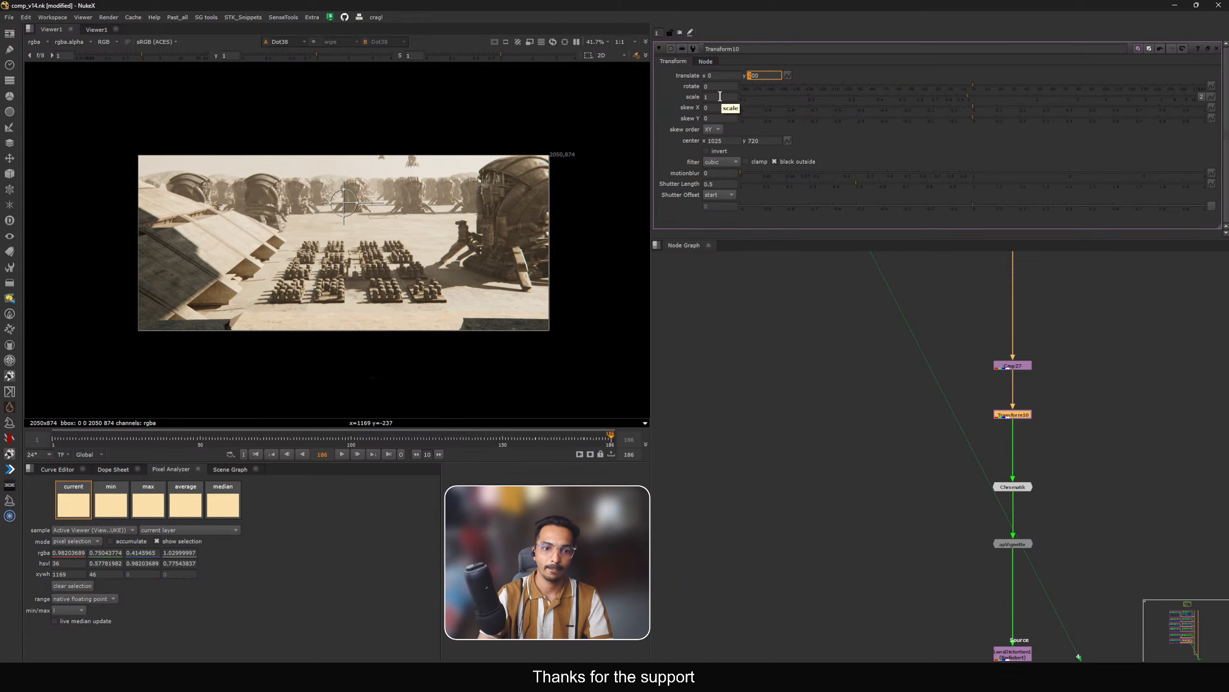
{"action": "key", "text": "Down"}
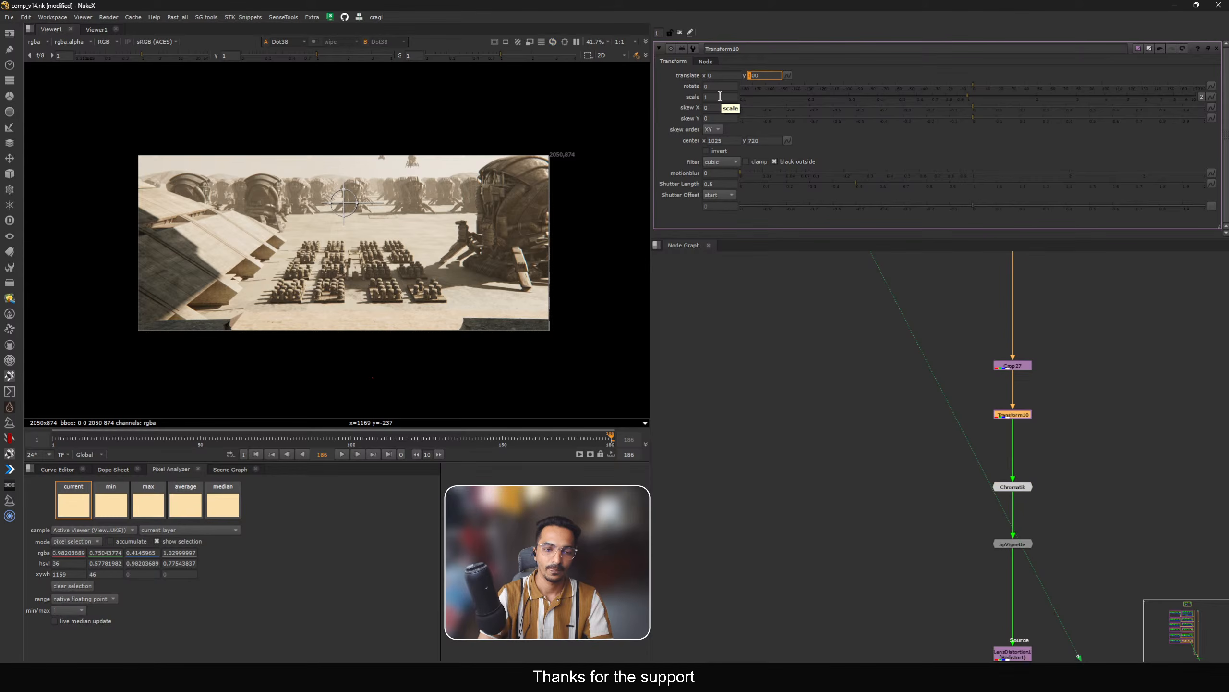
{"action": "key", "text": "Down"}
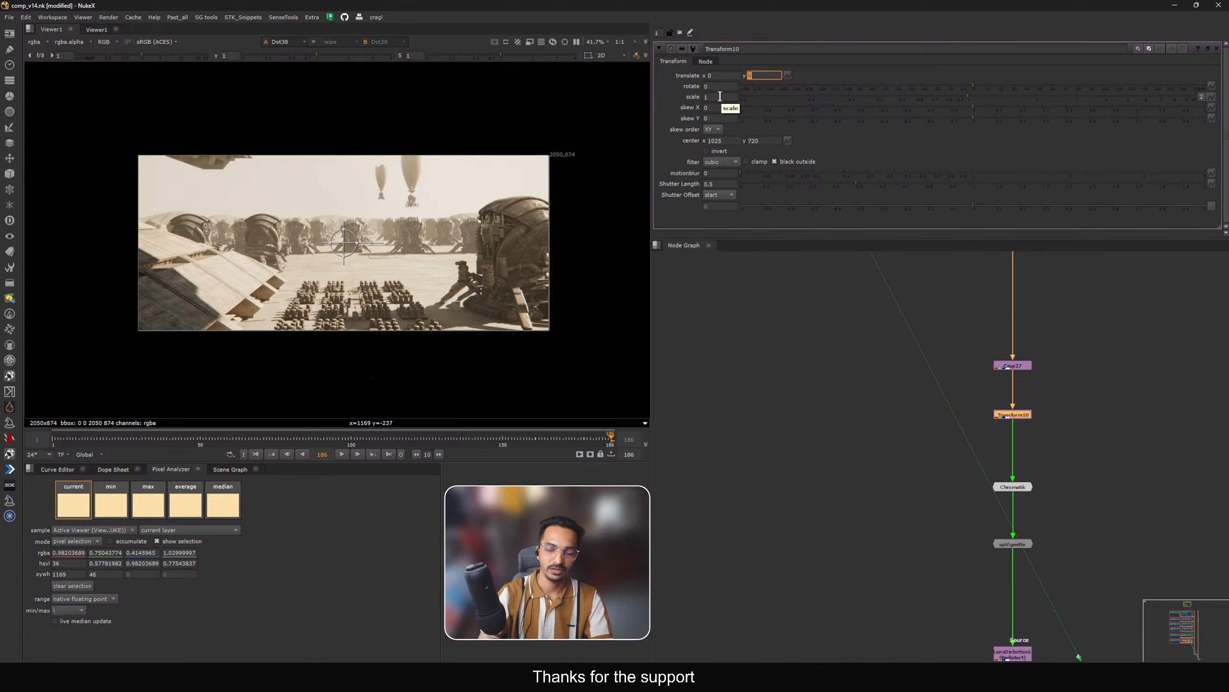
{"action": "key", "text": "Down"}
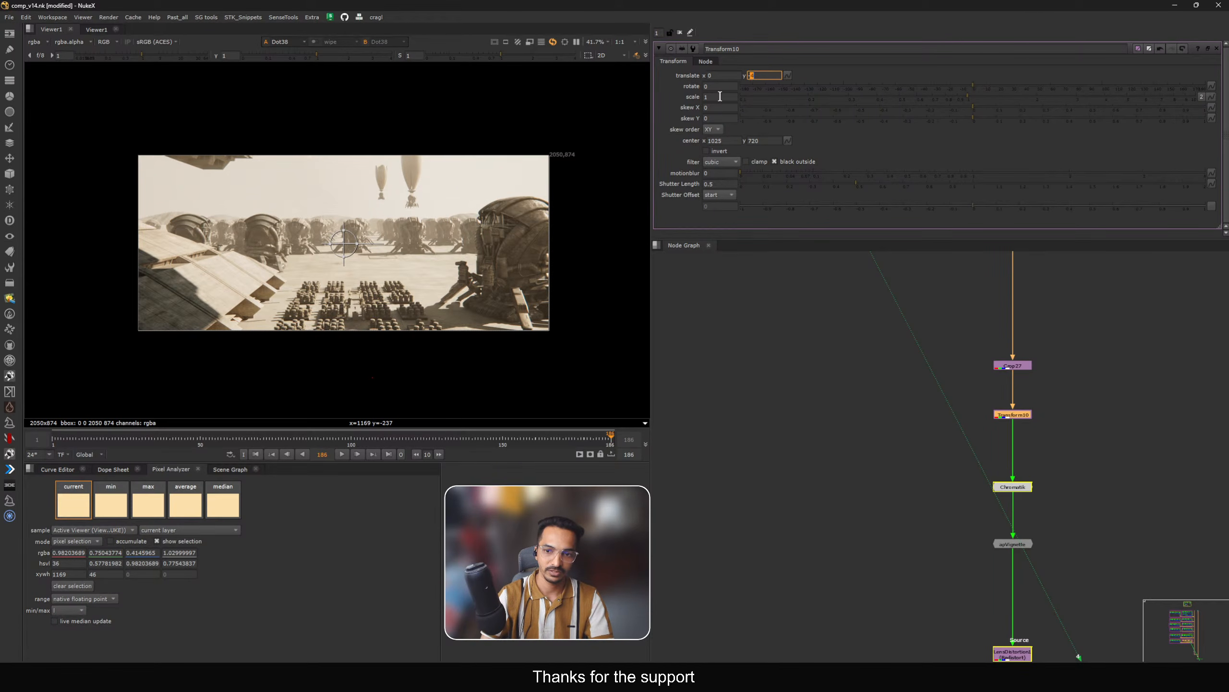
Step: View the Reformat node below the REF stamp
{"action": "middle_click_drag", "start_coordinate": [856, 494], "coordinate": [902, 419]}
{"action": "scroll", "coordinate": [903, 421], "scroll_direction": "down", "scroll_amount": 8}
{"action": "scroll", "coordinate": [854, 503], "scroll_direction": "up", "scroll_amount": 5}
{"action": "left_click_drag", "start_coordinate": [826, 511], "coordinate": [897, 475]}
{"action": "key", "text": "1"}
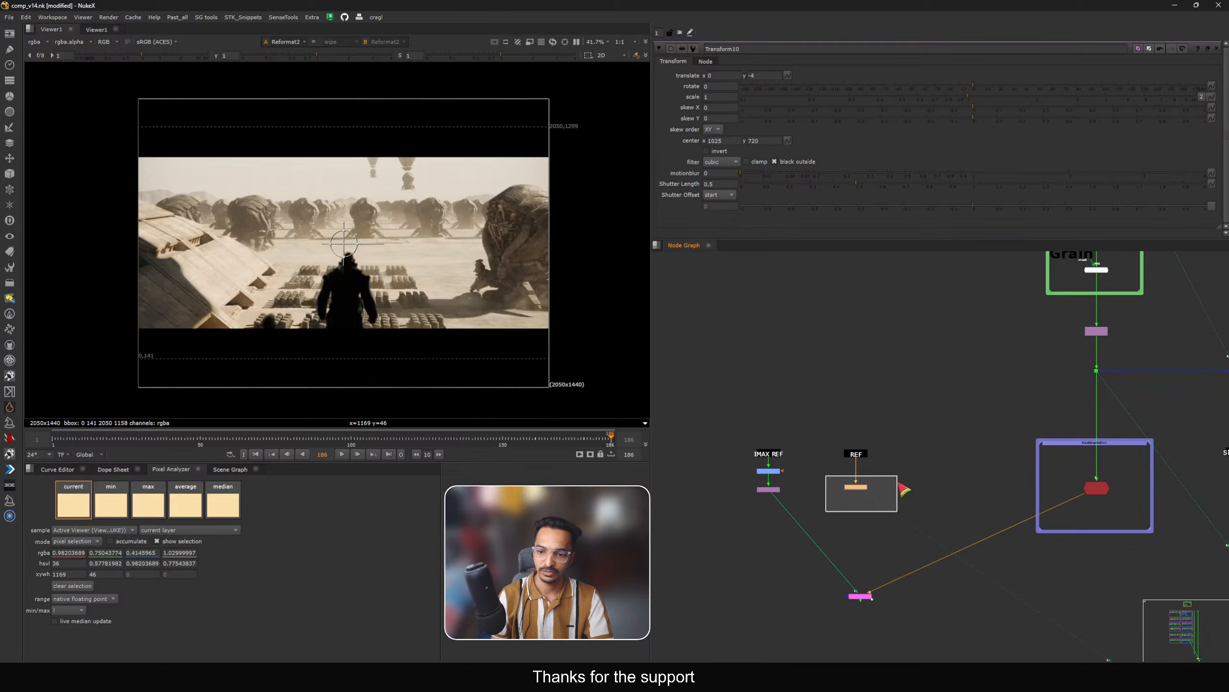
Step: Play and scrub the REF plate from its first frame, close the Transform properties, and go to the last frame
{"action": "left_click", "coordinate": [256, 455]}
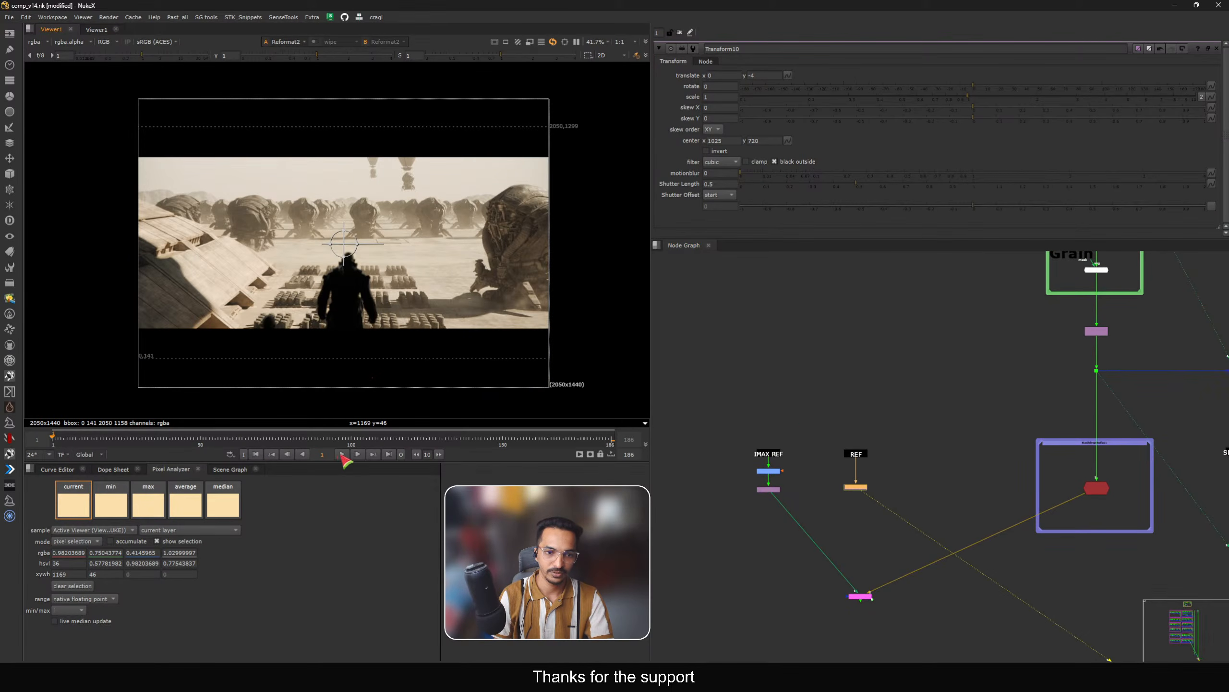
{"action": "left_click", "coordinate": [342, 455]}
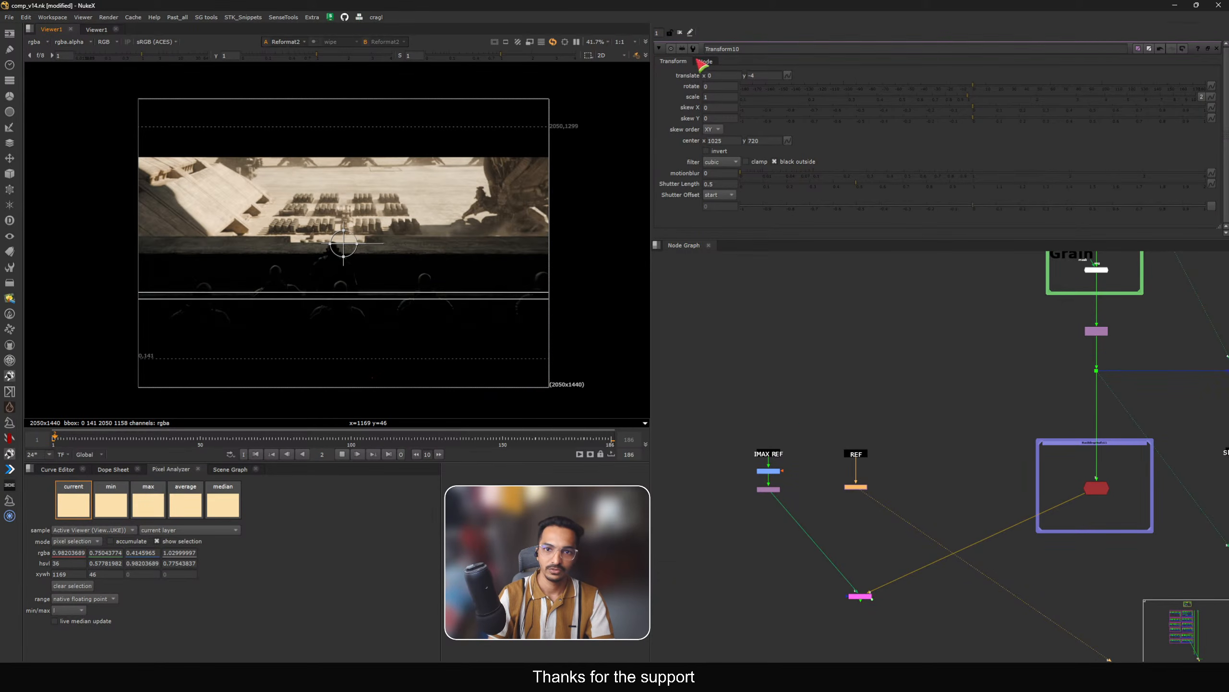
{"action": "left_click", "coordinate": [679, 32]}
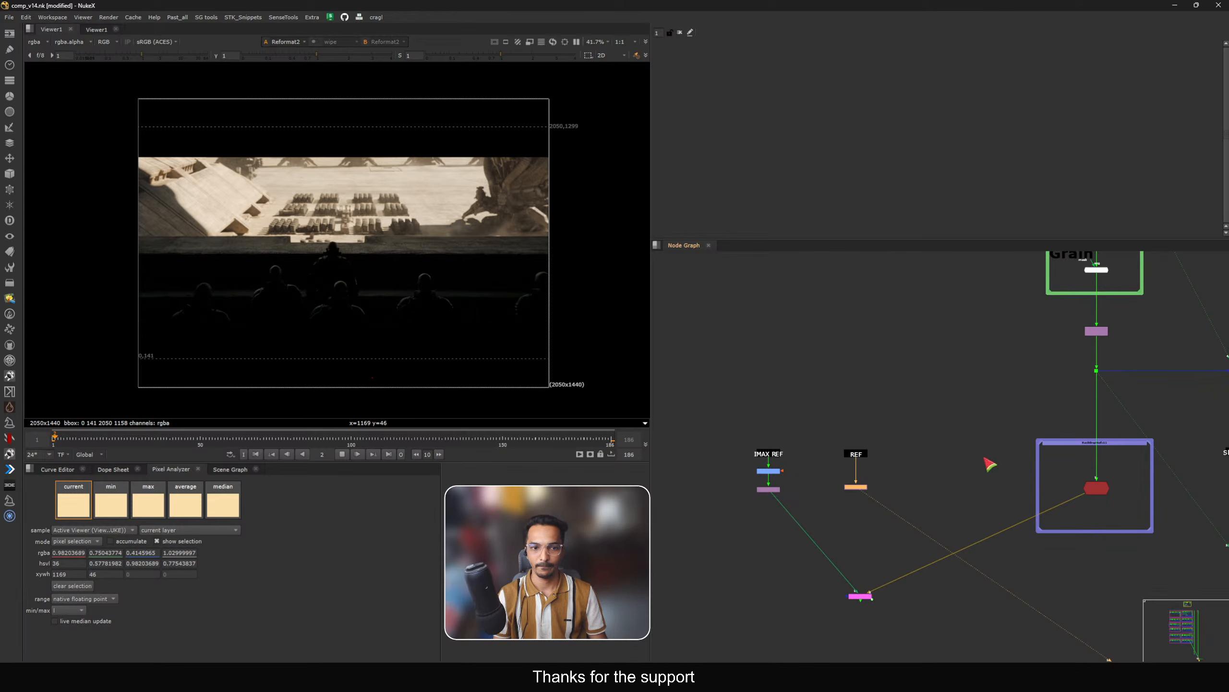
{"action": "left_click", "coordinate": [343, 454]}
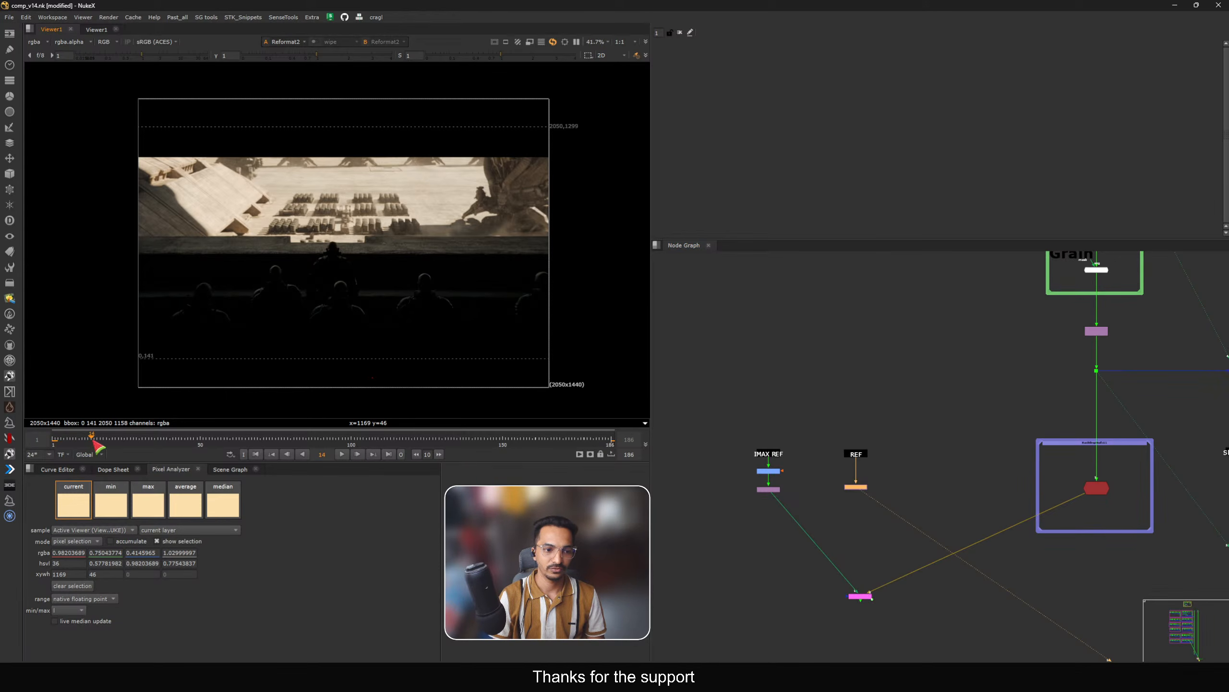
{"action": "left_click_drag", "start_coordinate": [96, 441], "coordinate": [162, 437]}
{"action": "left_click", "coordinate": [388, 454]}
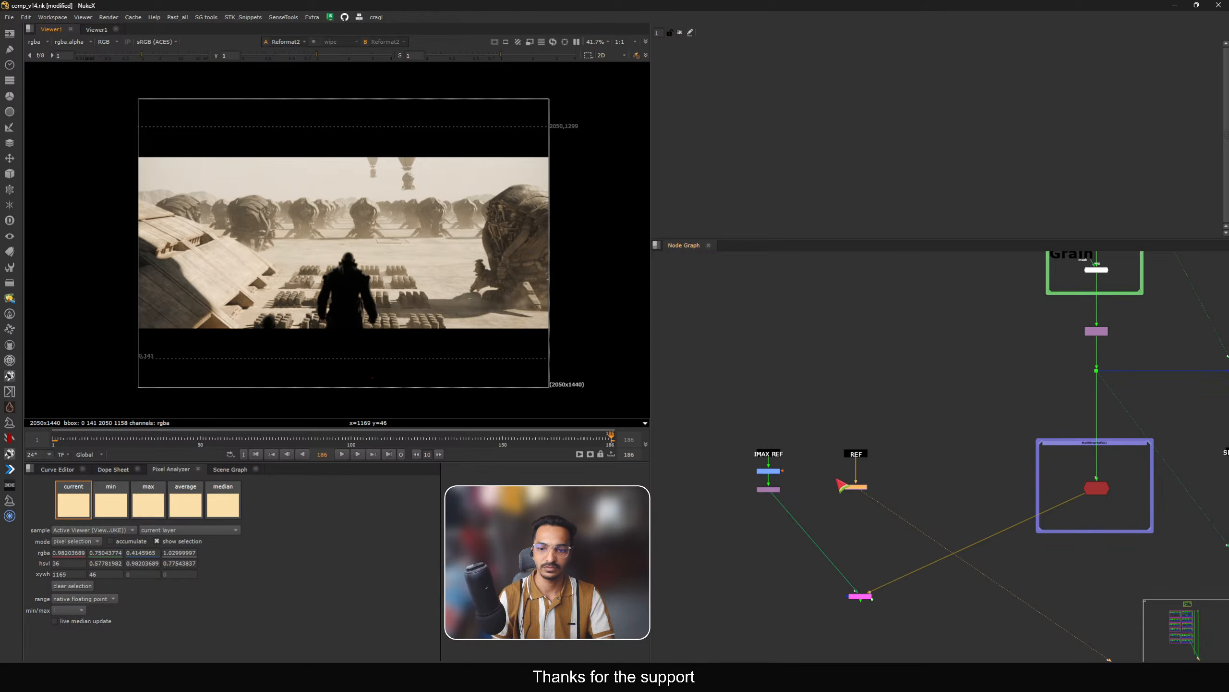
Step: View the Reformat node below the IMAX REF stamp
{"action": "left_click_drag", "start_coordinate": [737, 517], "coordinate": [874, 477]}
{"action": "key", "text": "1"}
{"action": "key", "text": "1"}
{"action": "middle_click_drag", "start_coordinate": [958, 458], "coordinate": [882, 470]}
Step: View the comp's output dot above the write node and disable the 2.35:1 crop below the Grain section
{"action": "left_click_drag", "start_coordinate": [988, 413], "coordinate": [1042, 360]}
{"action": "key", "text": "1"}
{"action": "middle_click_drag", "start_coordinate": [1034, 368], "coordinate": [1004, 401]}
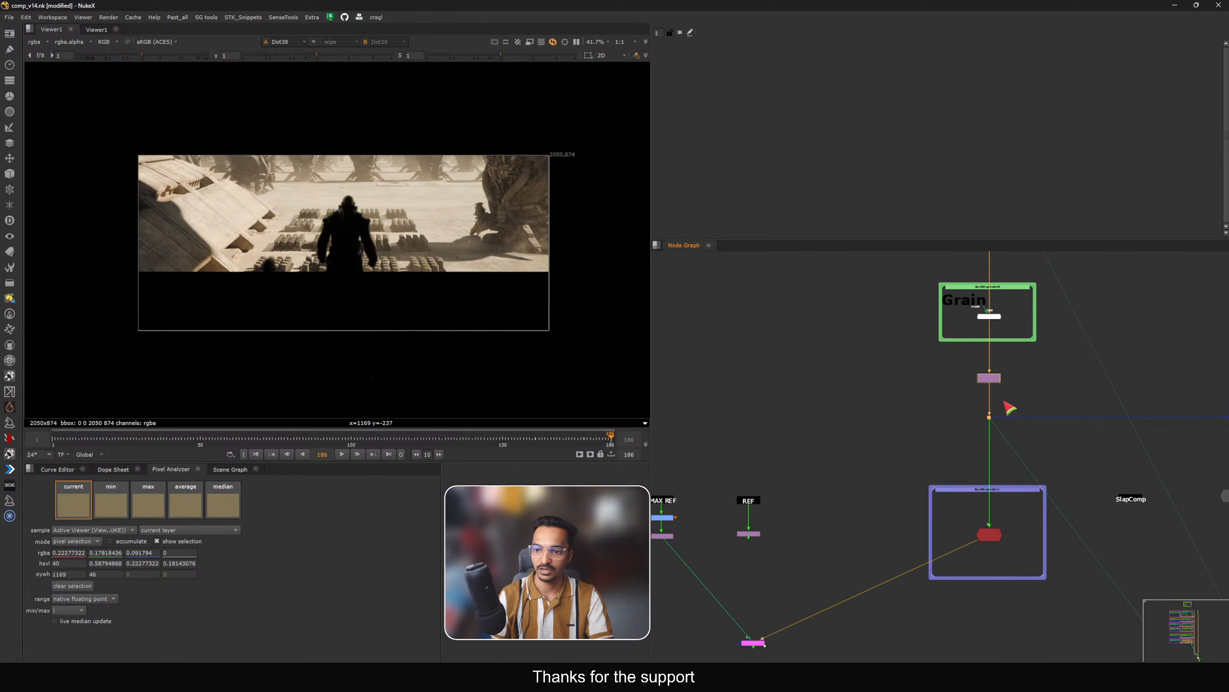
{"action": "mouse_move", "coordinate": [996, 379]}
{"action": "left_mouse_down"}
{"action": "mouse_move", "coordinate": [932, 393]}
{"action": "mouse_move", "coordinate": [1009, 390]}
{"action": "mouse_move", "coordinate": [929, 394]}
{"action": "mouse_move", "coordinate": [1000, 386]}
{"action": "mouse_move", "coordinate": [942, 455]}
{"action": "left_mouse_up"}
{"action": "key", "text": "d"}
Step: Delete the Crop27 and Transform10 nodes above the Chromatik node
{"action": "scroll", "coordinate": [956, 434], "scroll_direction": "down", "scroll_amount": 3}
{"action": "middle_click_drag", "start_coordinate": [957, 433], "coordinate": [961, 561]}
{"action": "scroll", "coordinate": [987, 401], "scroll_direction": "up", "scroll_amount": 3}
{"action": "middle_click_drag", "start_coordinate": [972, 394], "coordinate": [997, 464]}
{"action": "scroll", "coordinate": [1003, 379], "scroll_direction": "up", "scroll_amount": 4}
{"action": "left_click_drag", "start_coordinate": [936, 392], "coordinate": [1091, 357]}
{"action": "left_click", "coordinate": [1018, 377]}
{"action": "left_click", "coordinate": [1017, 377]}
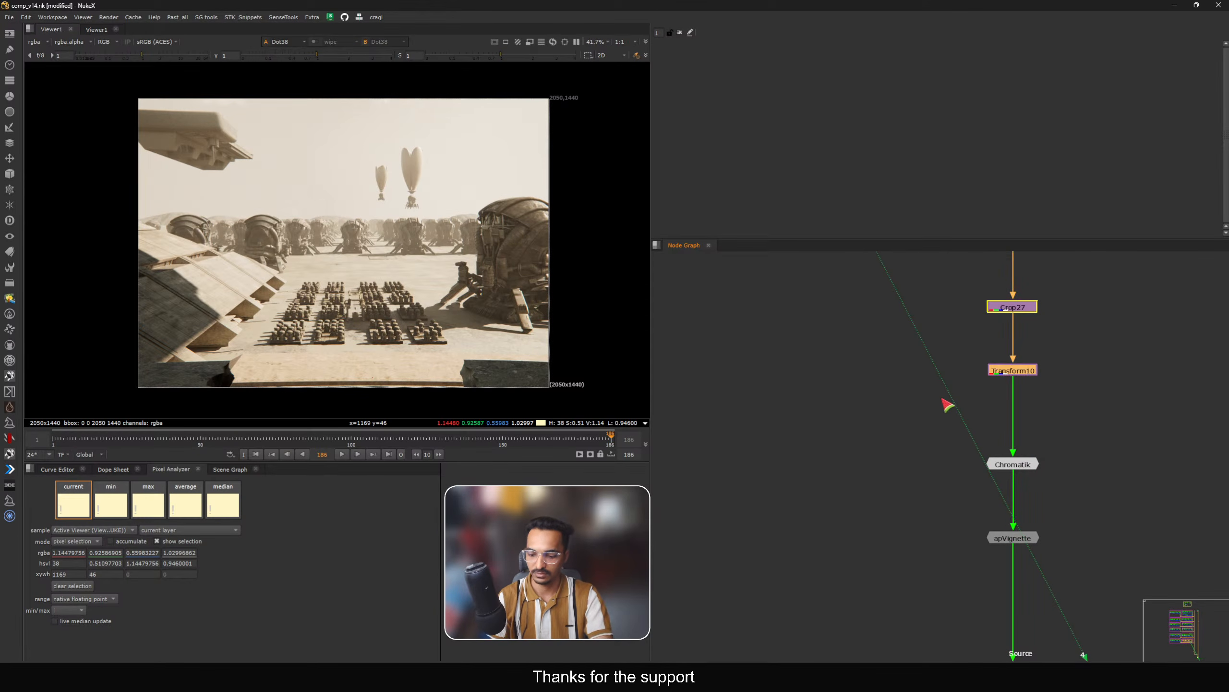
{"action": "key", "text": "Delete"}
Step: View the SlapComp stamp
{"action": "scroll", "coordinate": [958, 375], "scroll_direction": "down", "scroll_amount": 4}
{"action": "middle_click_drag", "start_coordinate": [967, 524], "coordinate": [952, 383]}
{"action": "left_click_drag", "start_coordinate": [1005, 417], "coordinate": [909, 459]}
{"action": "middle_click_drag", "start_coordinate": [1133, 479], "coordinate": [965, 464]}
{"action": "scroll", "coordinate": [963, 469], "scroll_direction": "up", "scroll_amount": 4}
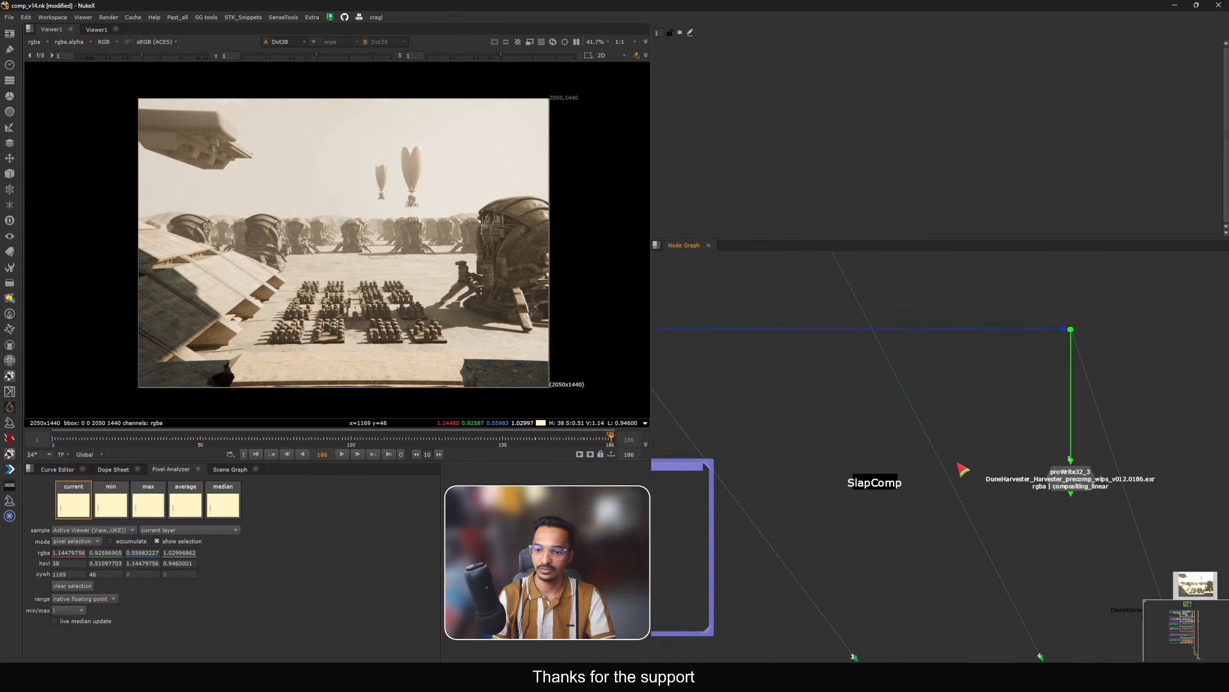
{"action": "left_click", "coordinate": [884, 479]}
{"action": "key", "text": "1"}
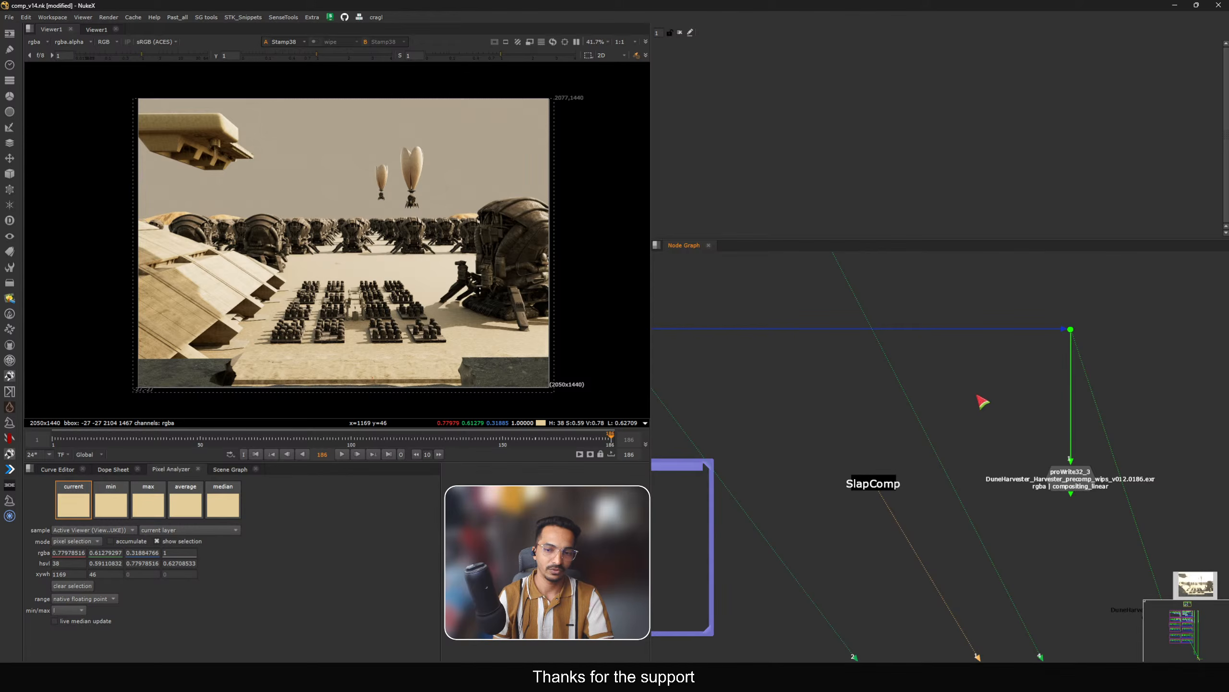
Step: Disable the Crop26 2.35:1 node above the main write node
{"action": "middle_click_drag", "start_coordinate": [675, 397], "coordinate": [1018, 447]}
{"action": "left_click_drag", "start_coordinate": [1035, 279], "coordinate": [896, 348]}
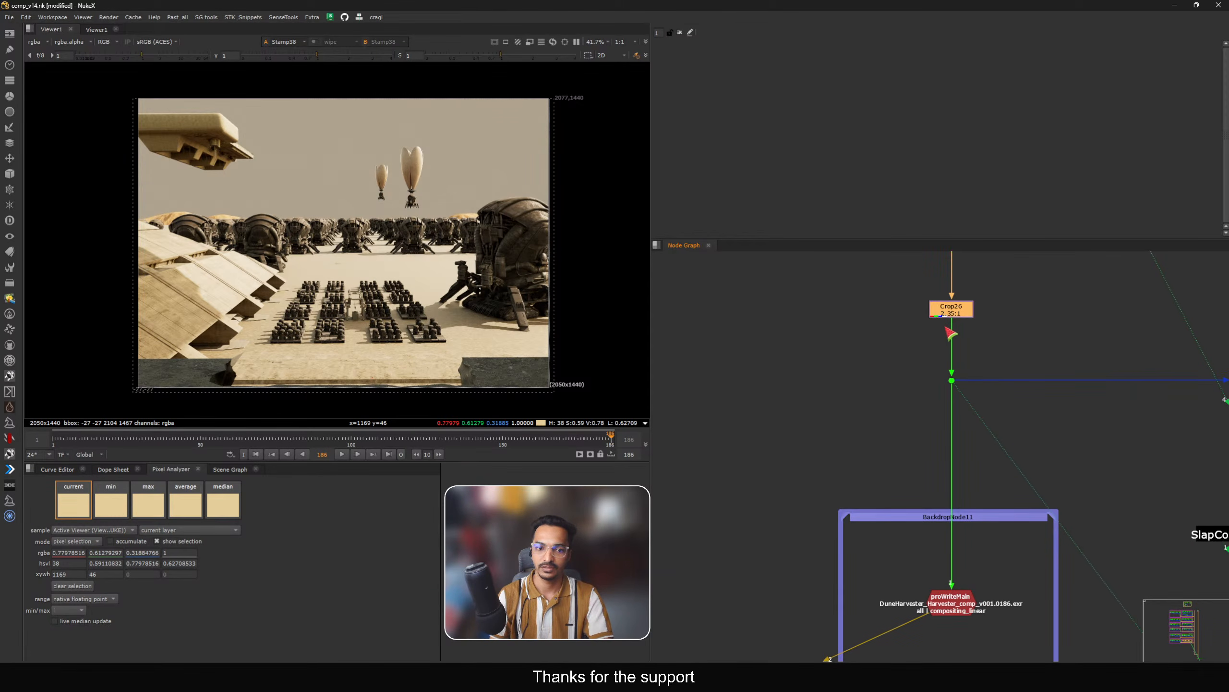
{"action": "key", "text": "d"}
{"action": "scroll", "coordinate": [973, 325], "scroll_direction": "down", "scroll_amount": 7}
{"action": "scroll", "coordinate": [1028, 377], "scroll_direction": "up", "scroll_amount": 5}
{"action": "middle_click_drag", "start_coordinate": [1083, 323], "coordinate": [959, 387]}
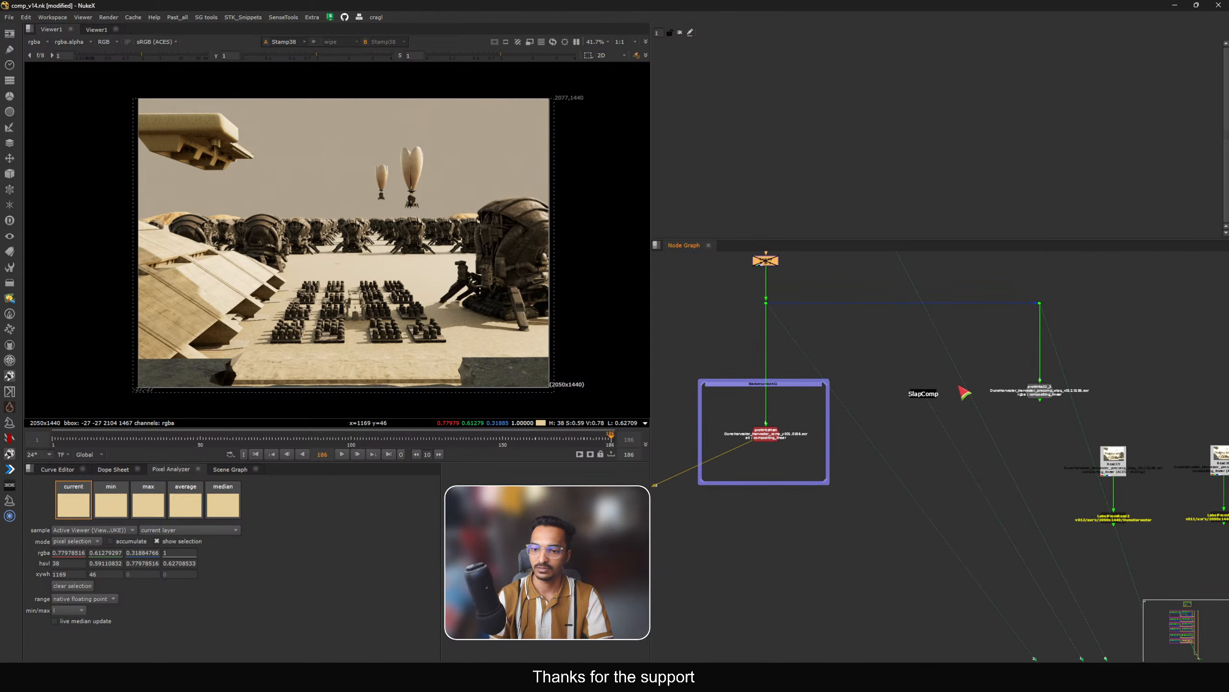
Step: Assign SlapComp and the comp's output dot to separate viewer inputs and flip back and forth between them
{"action": "left_click_drag", "start_coordinate": [923, 391], "coordinate": [918, 405]}
{"action": "left_click_drag", "start_coordinate": [970, 341], "coordinate": [1048, 296]}
{"action": "key", "text": "1"}
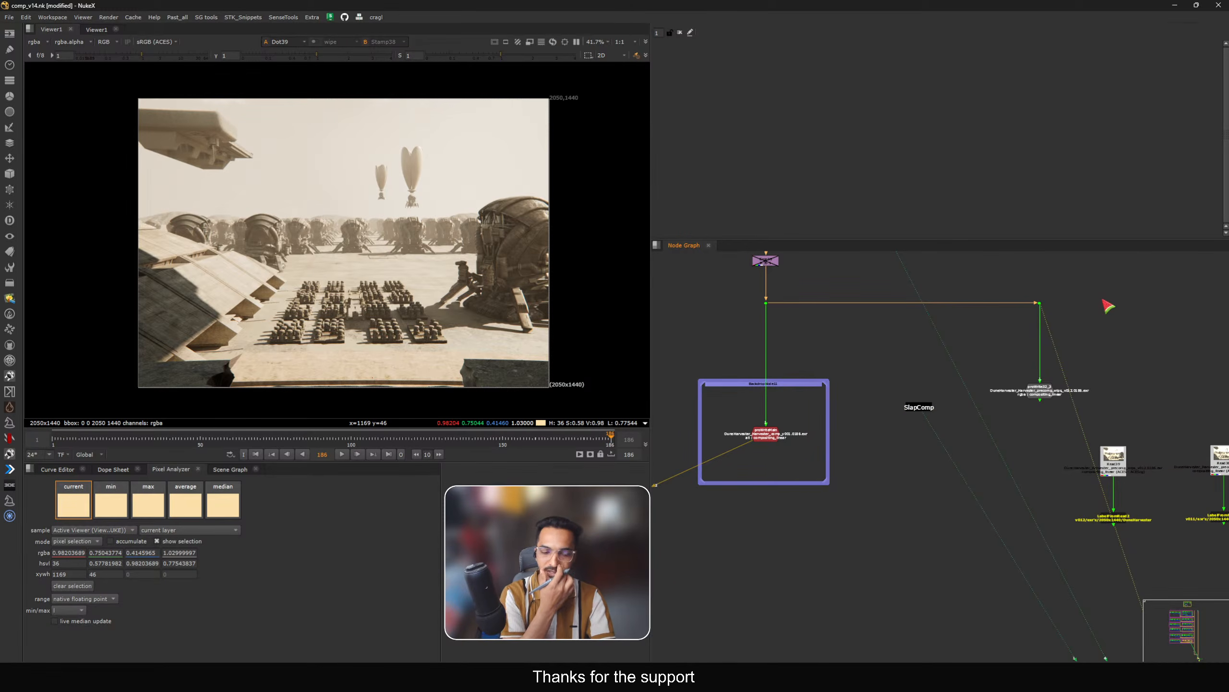
{"action": "key", "text": "1"}
{"action": "key", "text": "2"}
{"action": "key", "text": "1"}
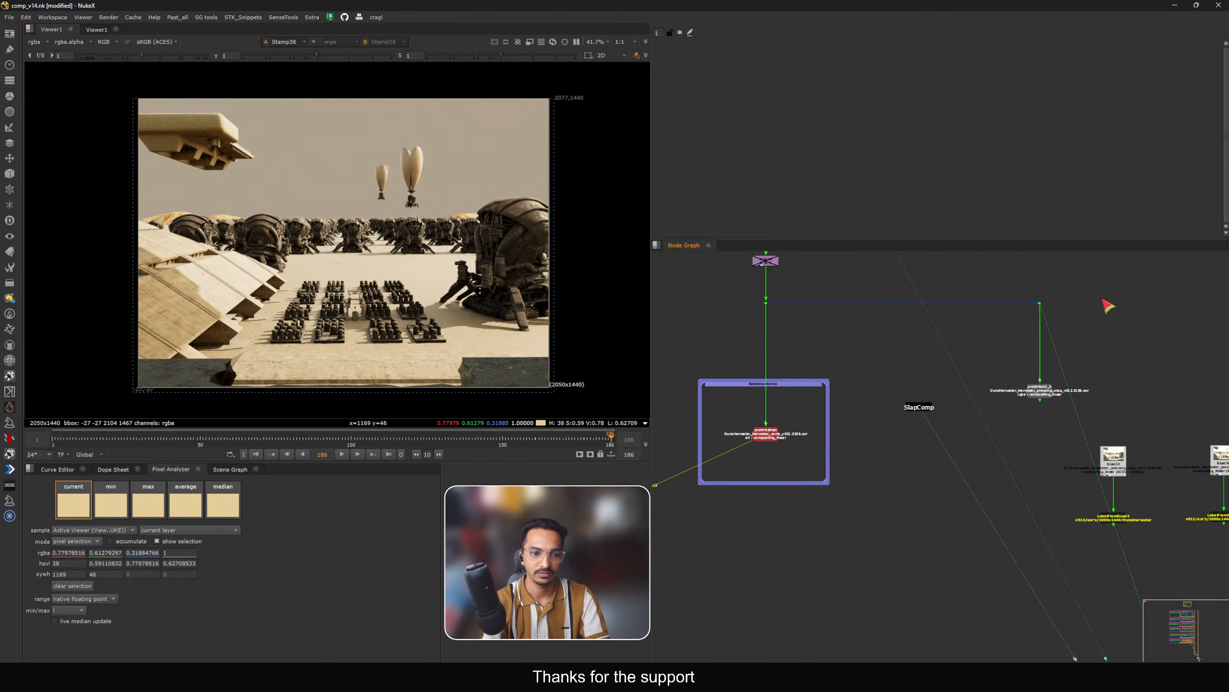
{"action": "key", "text": "2"}
{"action": "key", "text": "1"}
{"action": "key", "text": "2"}
{"action": "key", "text": "1"}
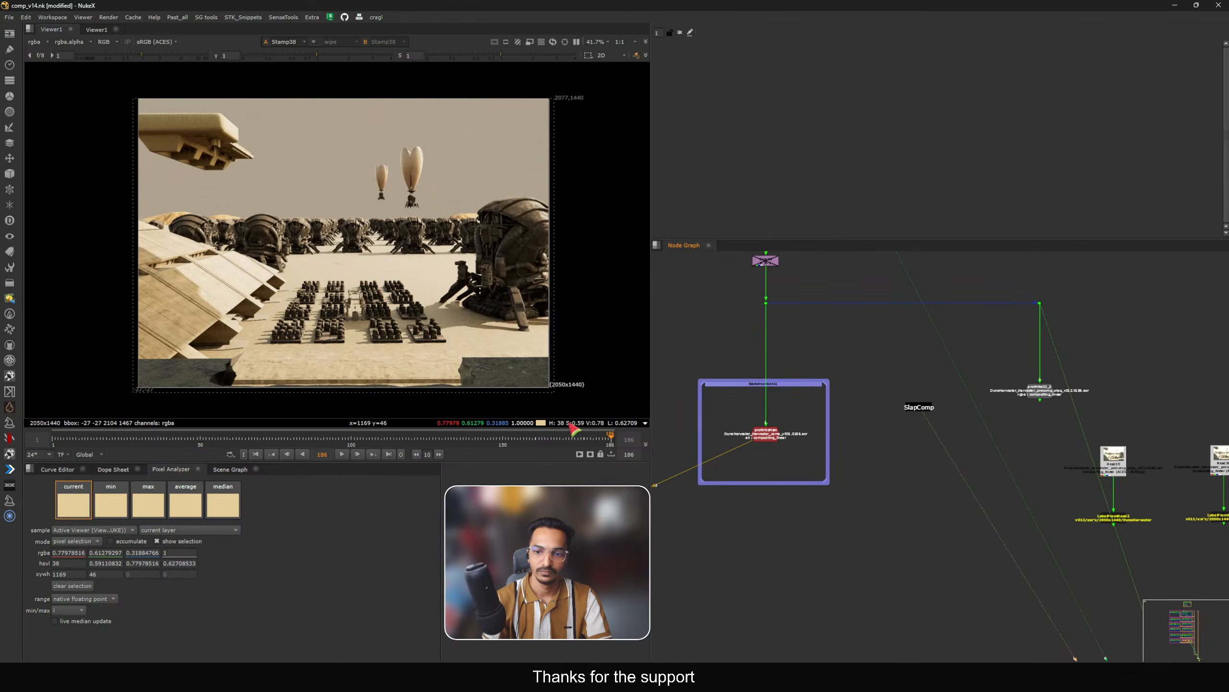
{"action": "key", "text": "2"}
Step: Move the contact sheet node beneath the main write node and connect SlapComp as its third input
{"action": "middle_click_drag", "start_coordinate": [832, 468], "coordinate": [1059, 419]}
{"action": "left_click_drag", "start_coordinate": [732, 508], "coordinate": [807, 518]}
{"action": "key", "text": "1"}
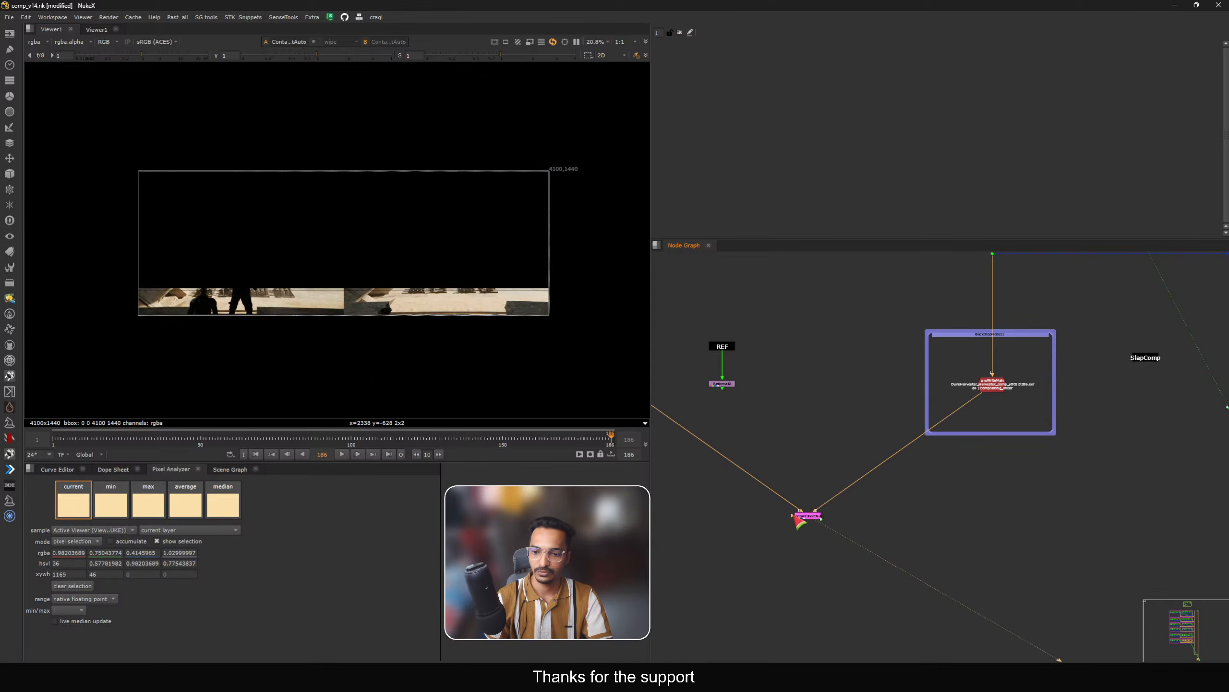
{"action": "middle_click_drag", "start_coordinate": [791, 520], "coordinate": [743, 547]}
{"action": "left_click_drag", "start_coordinate": [745, 544], "coordinate": [946, 523]}
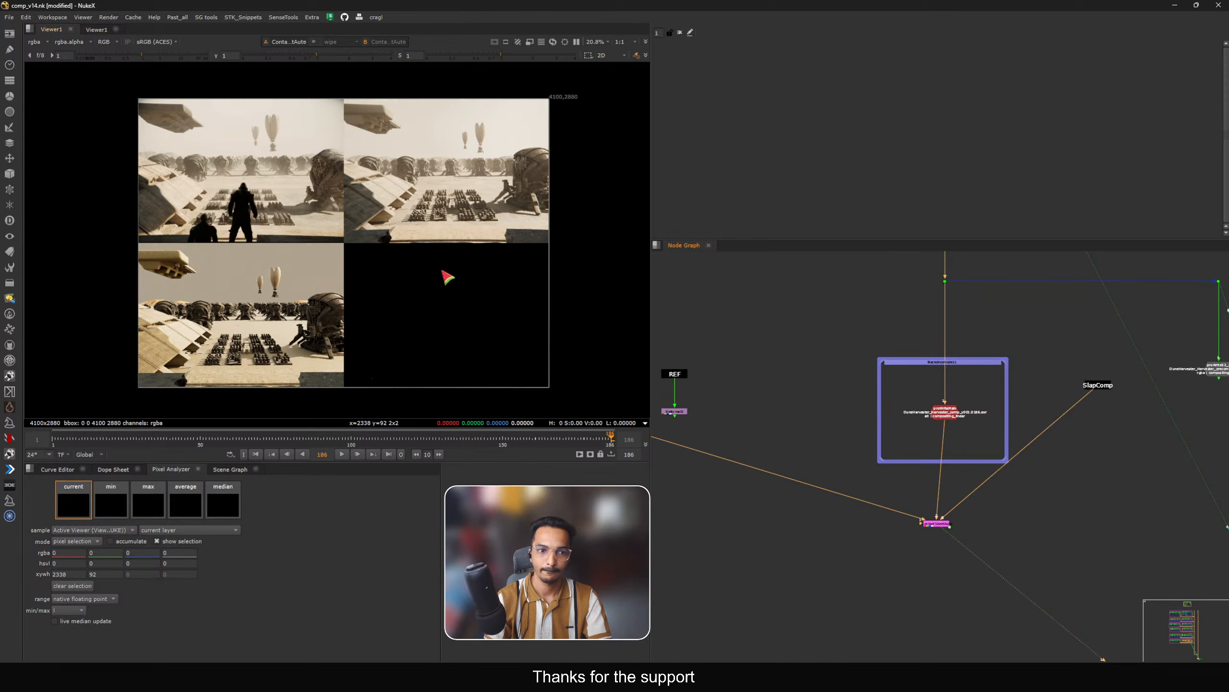
Step: Maximise the viewer on the contact sheet, lower its gain to 0.335, and save the script
{"action": "key", "text": "space"}
{"action": "scroll", "coordinate": [581, 290], "scroll_direction": "up", "scroll_amount": 4}
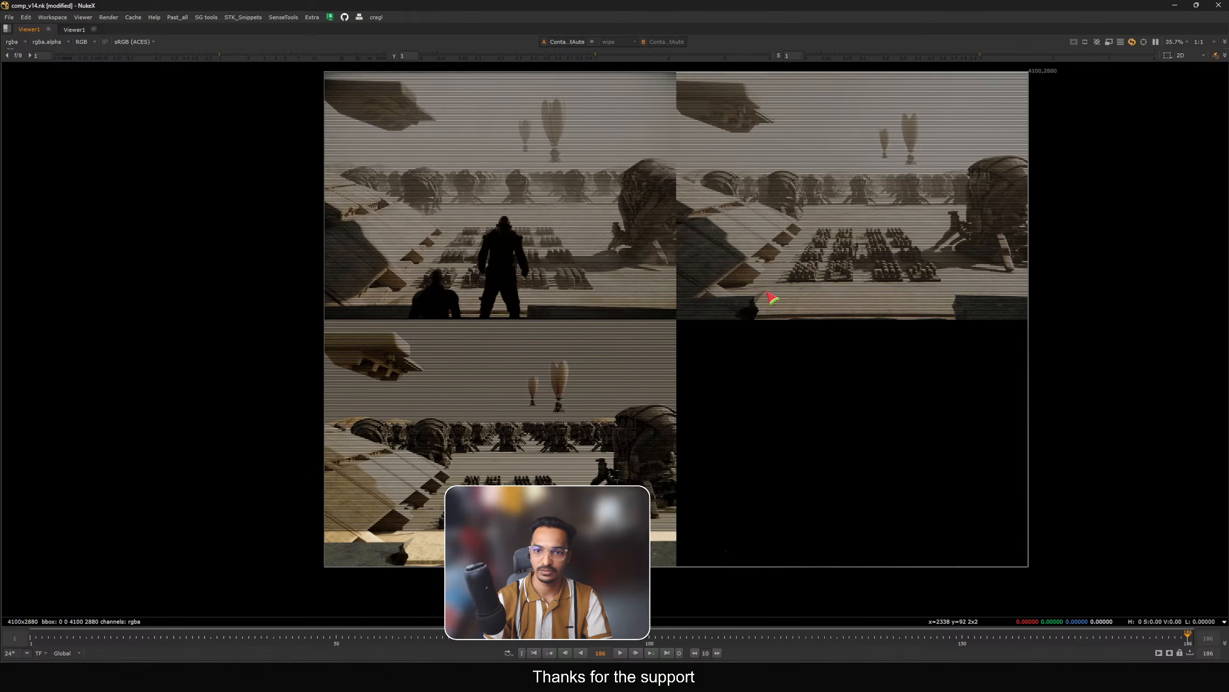
{"action": "middle_click_drag", "start_coordinate": [772, 296], "coordinate": [827, 318]}
{"action": "middle_click_drag", "start_coordinate": [883, 383], "coordinate": [549, 401]}
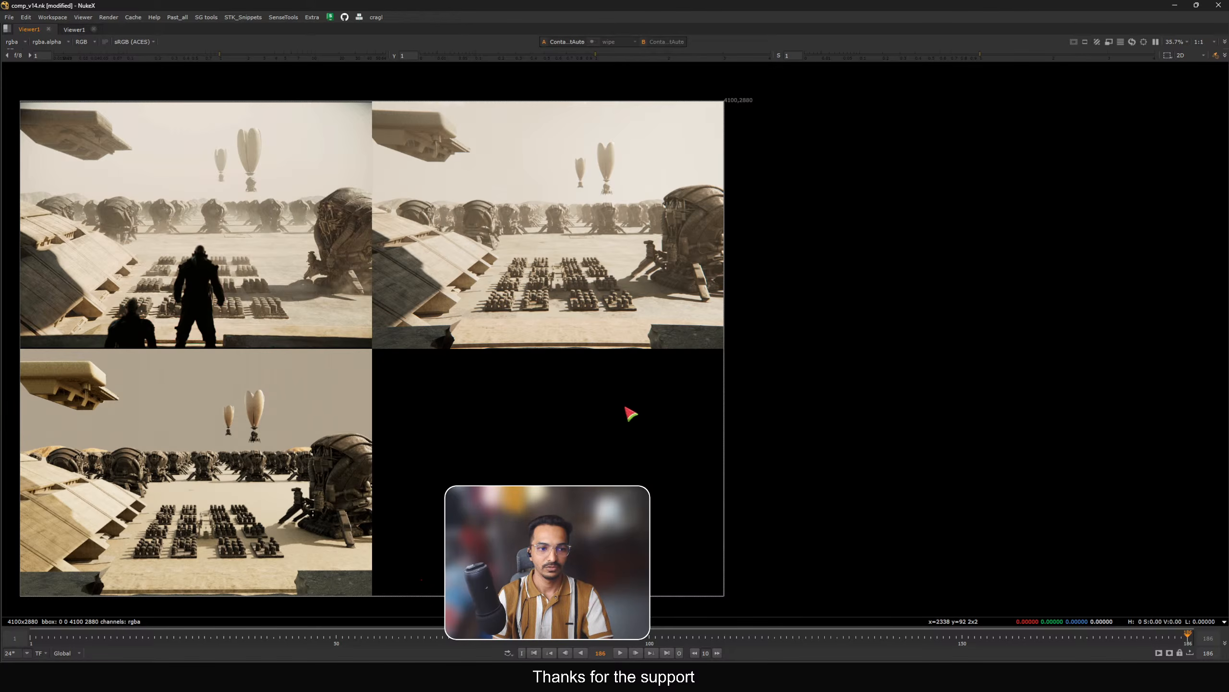
{"action": "middle_click_drag", "start_coordinate": [628, 411], "coordinate": [642, 412]}
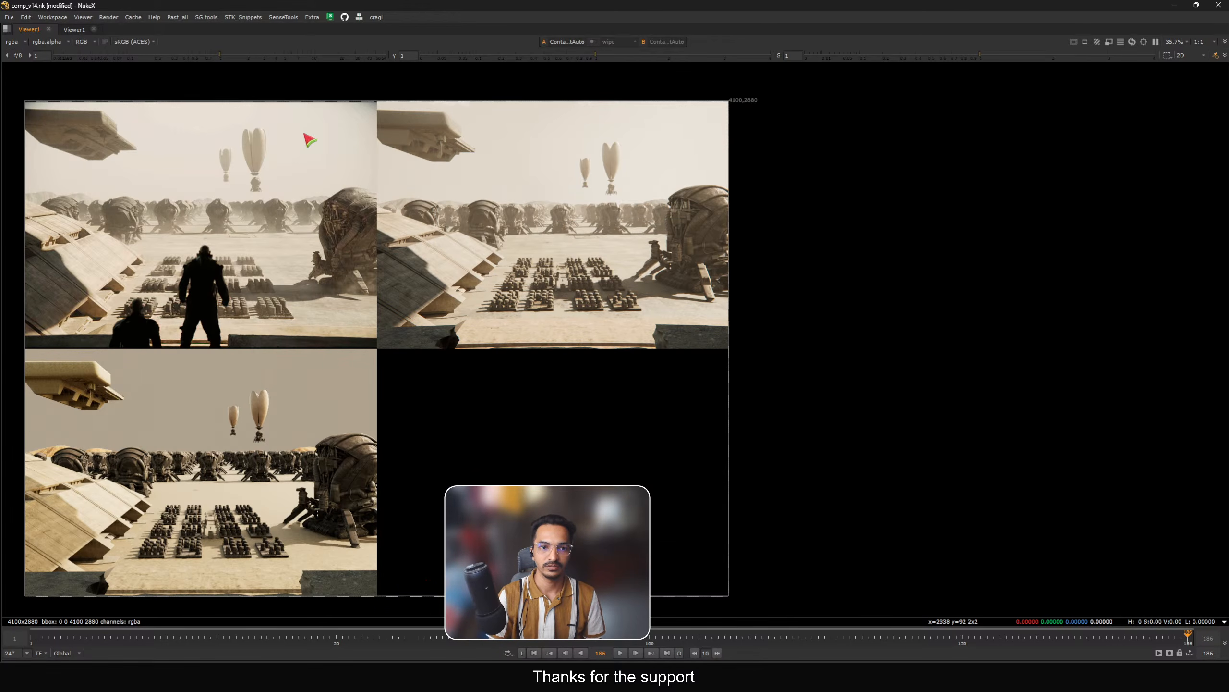
{"action": "left_click", "coordinate": [177, 55]}
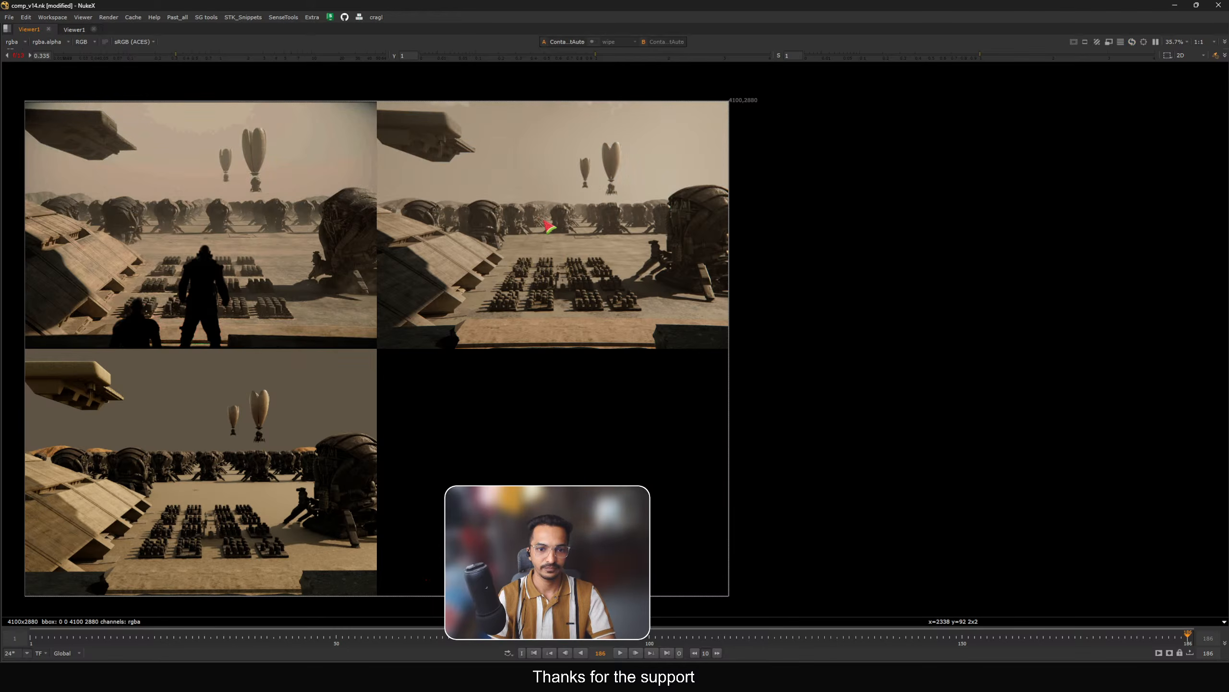
{"action": "key", "text": "ctrl+s"}
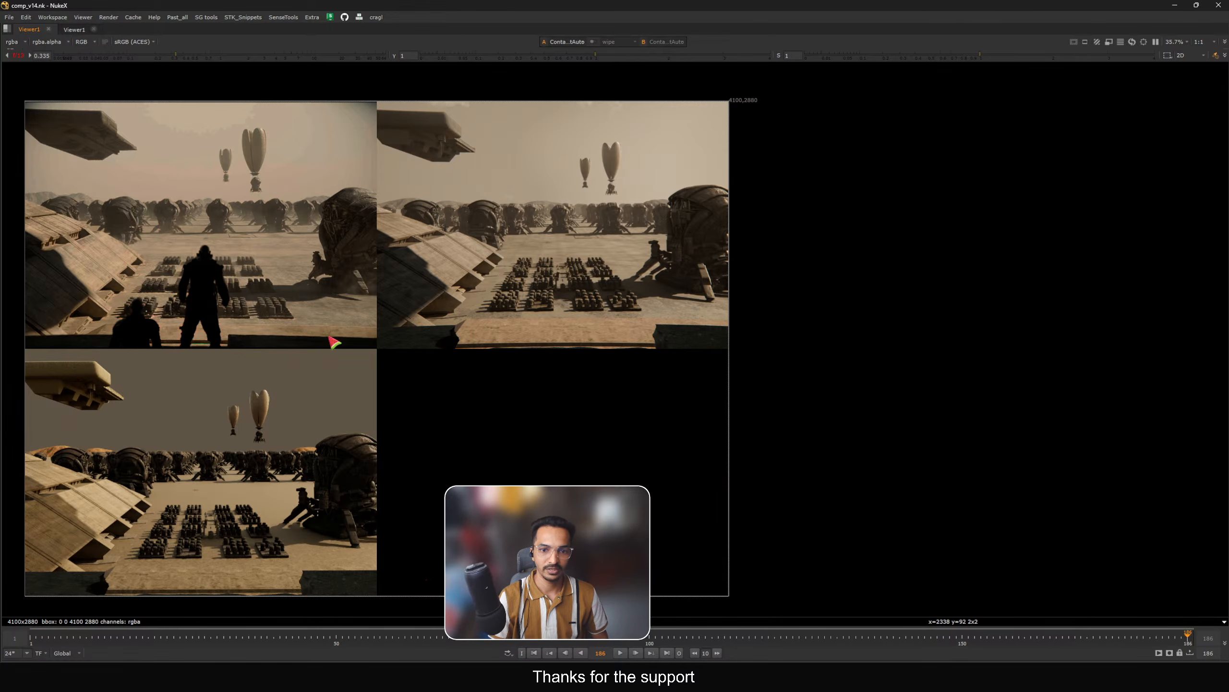
Step: Examine the sky, overhanging ship and sloped roof shadows of the IMAX reference in the contact sheet
{"action": "left_click_drag", "start_coordinate": [323, 245], "coordinate": [200, 286]}
{"action": "left_click_drag", "start_coordinate": [285, 108], "coordinate": [84, 248]}
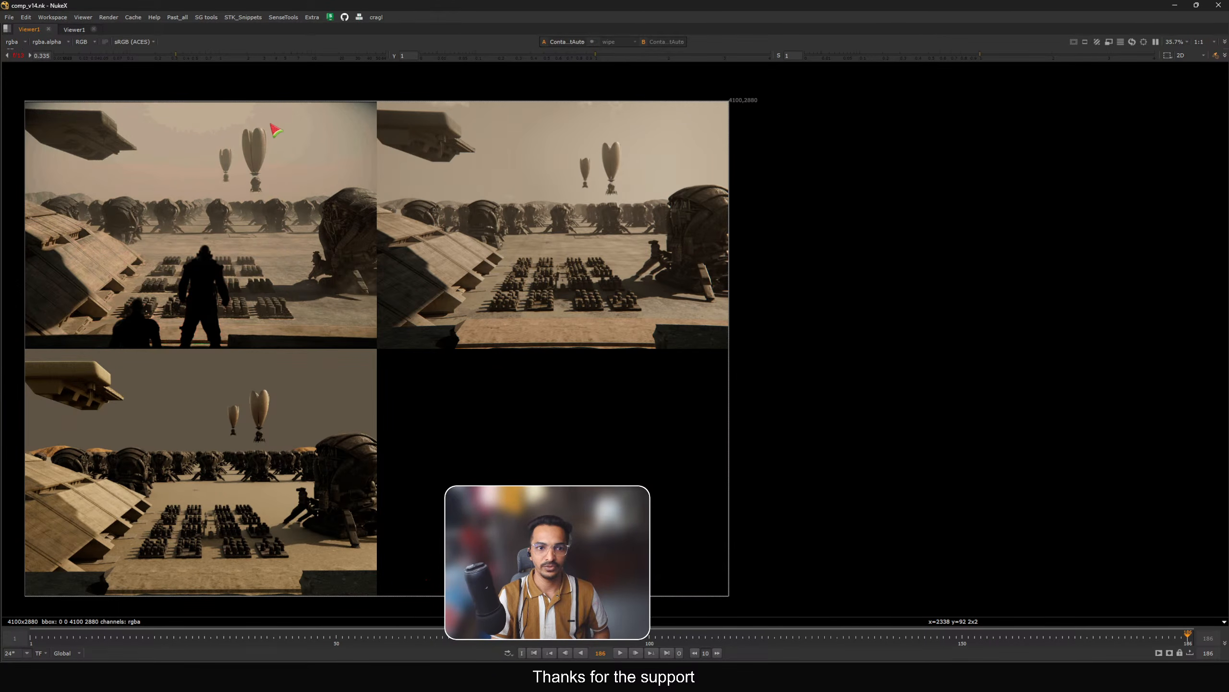
{"action": "left_click_drag", "start_coordinate": [277, 114], "coordinate": [114, 190]}
{"action": "left_click_drag", "start_coordinate": [283, 130], "coordinate": [181, 178]}
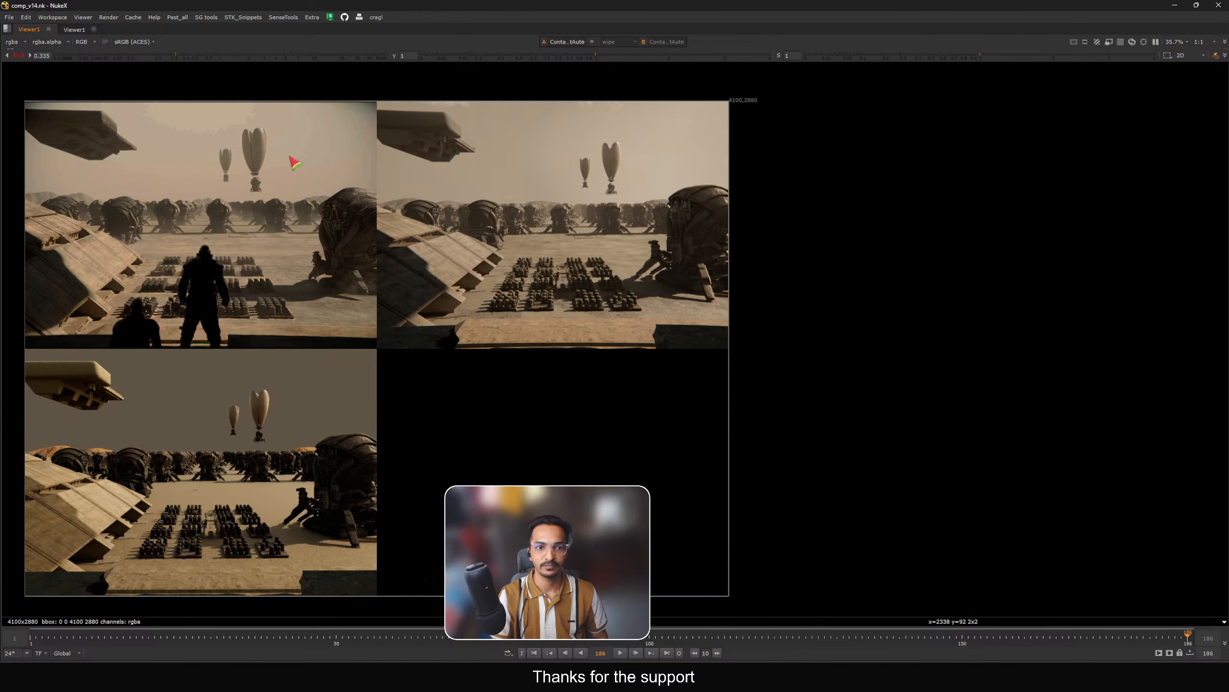
{"action": "left_click_drag", "start_coordinate": [349, 140], "coordinate": [273, 152]}
{"action": "left_click_drag", "start_coordinate": [118, 139], "coordinate": [100, 155]}
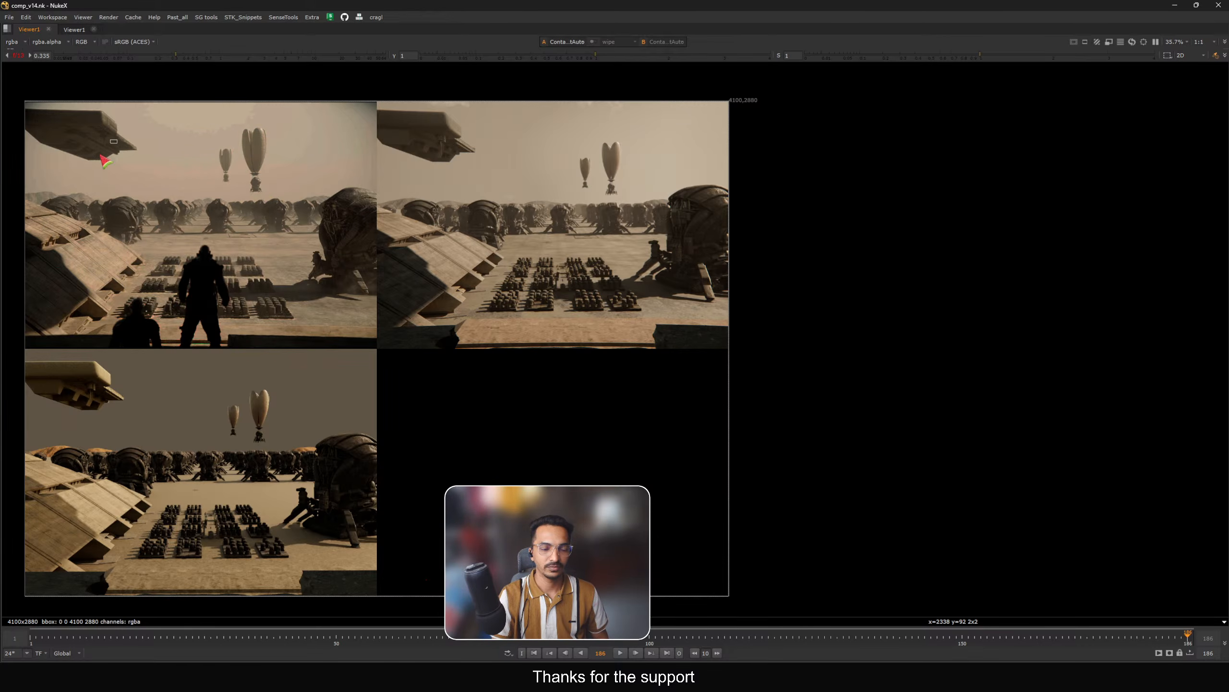
{"action": "scroll", "coordinate": [285, 227], "scroll_direction": "up", "scroll_amount": 10}
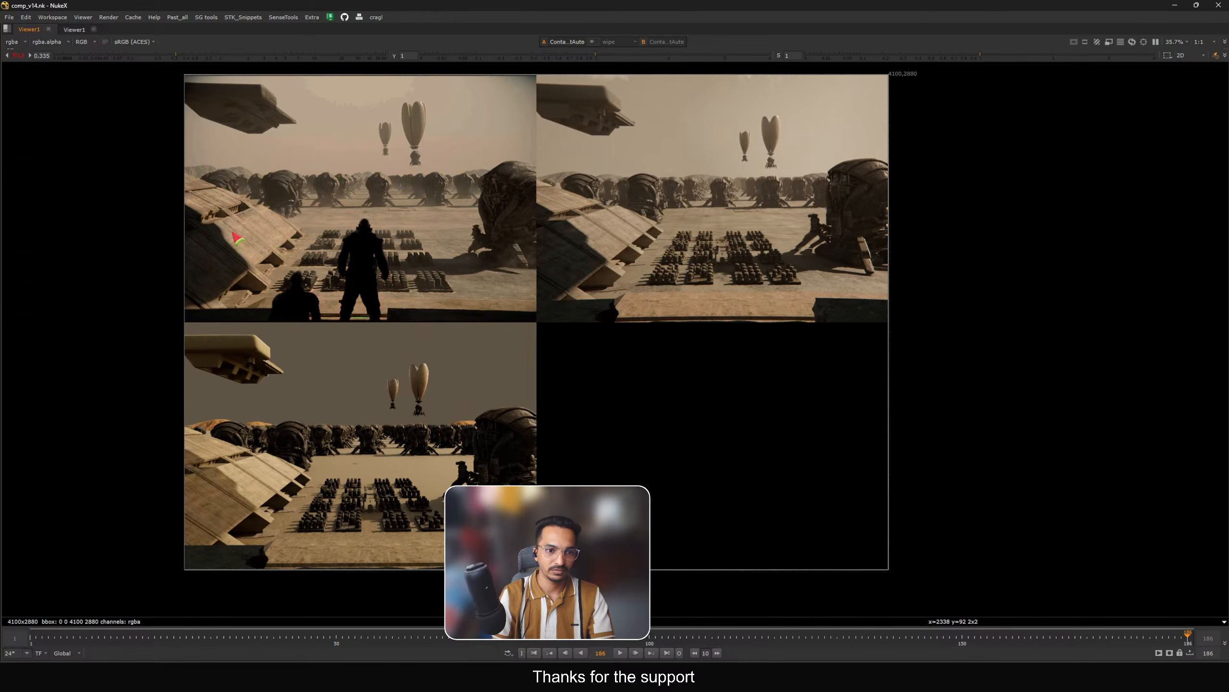
{"action": "scroll", "coordinate": [382, 252], "scroll_direction": "up", "scroll_amount": 4}
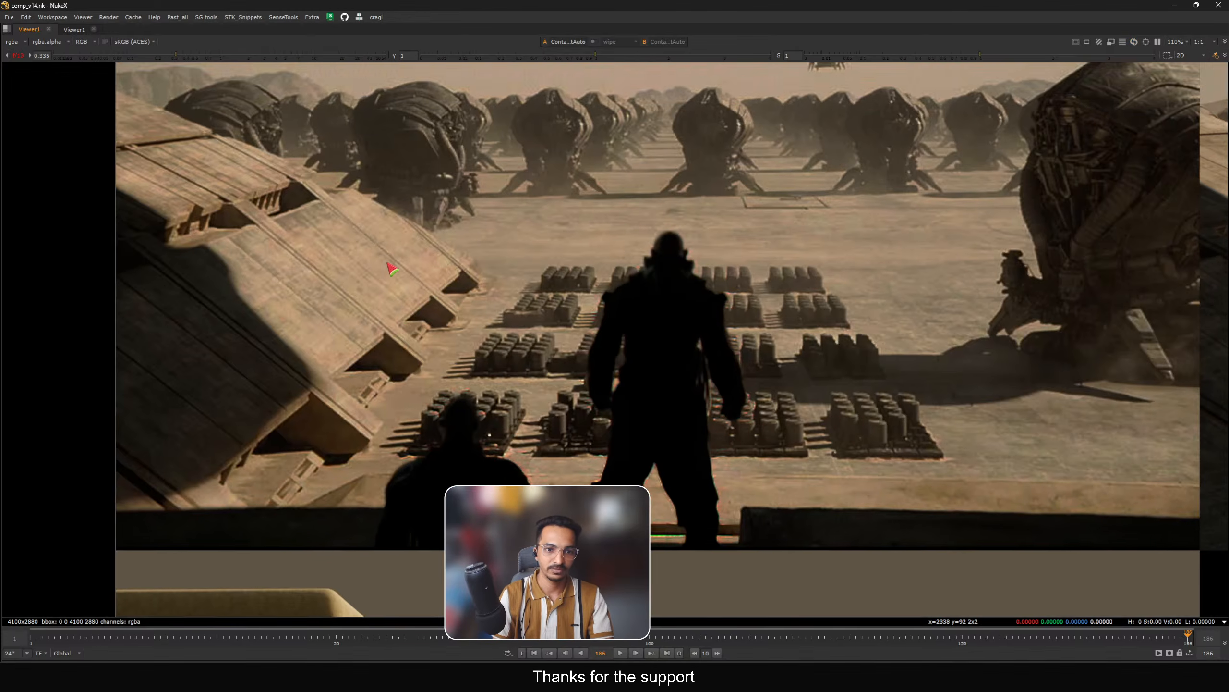
{"action": "scroll", "coordinate": [447, 277], "scroll_direction": "down", "scroll_amount": 6}
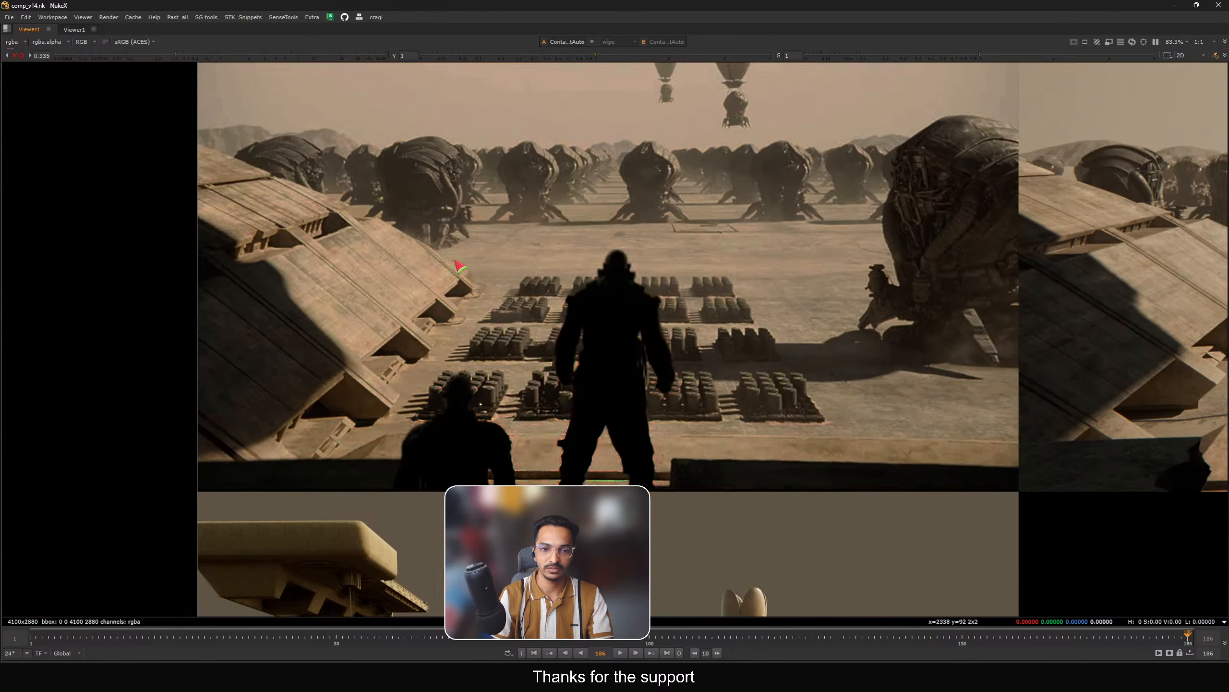
{"action": "scroll", "coordinate": [407, 270], "scroll_direction": "up", "scroll_amount": 6}
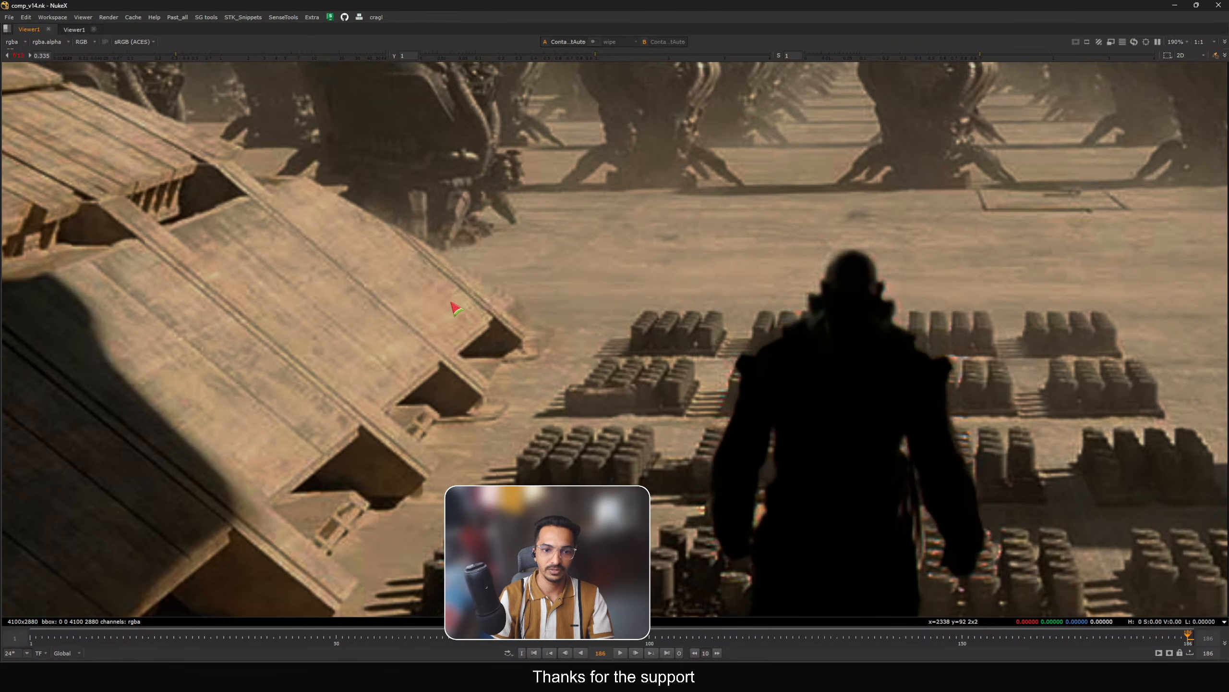
{"action": "middle_click_drag", "start_coordinate": [286, 281], "coordinate": [411, 318]}
{"action": "key", "text": "f"}
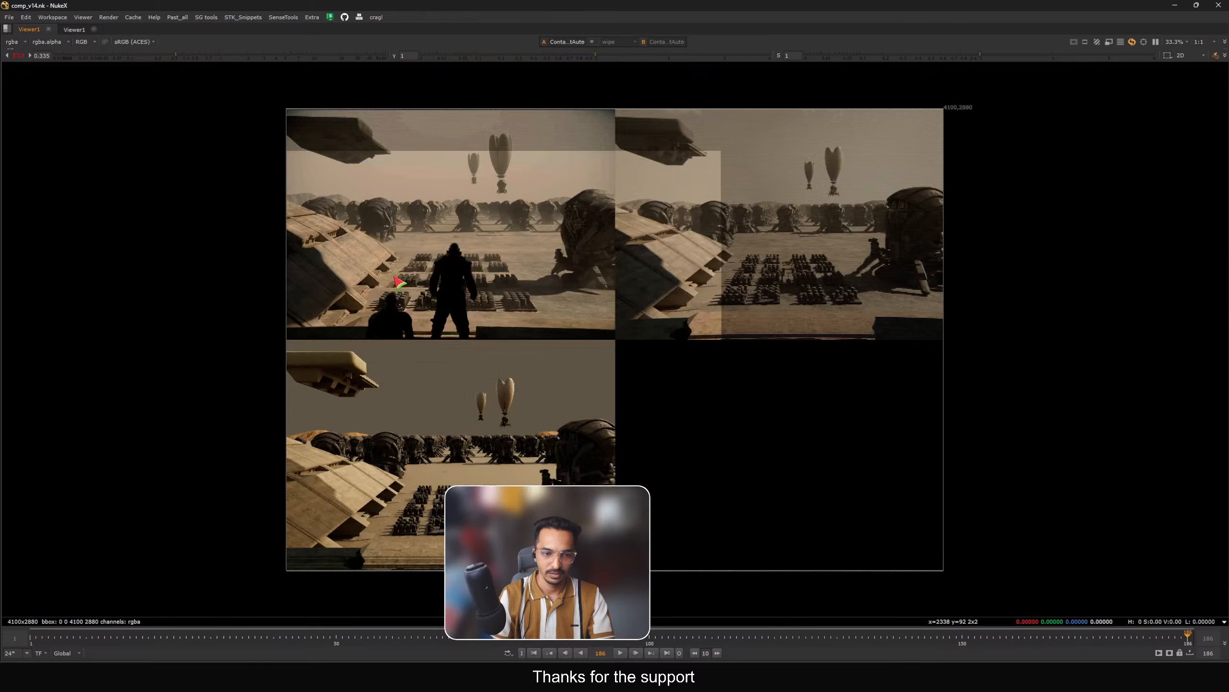
Step: Compare the roof and ground areas of the reference with the comp image beside it, and restore the full workspace
{"action": "scroll", "coordinate": [271, 289], "scroll_direction": "up", "scroll_amount": 4}
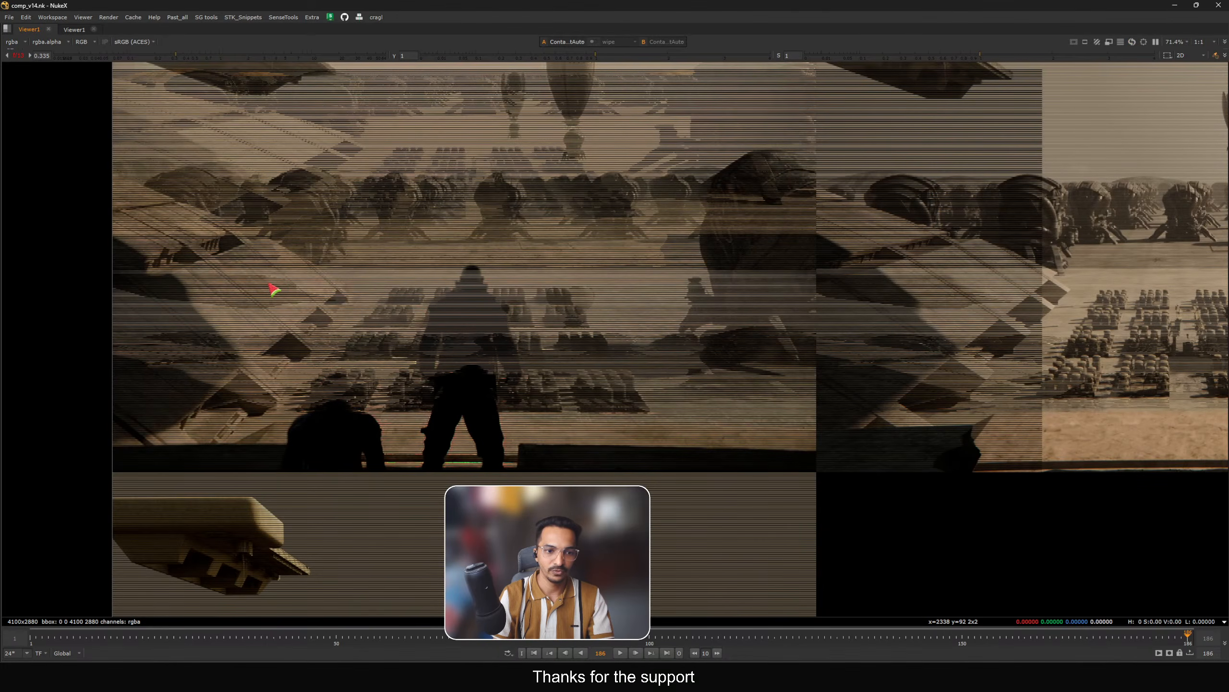
{"action": "middle_click_drag", "start_coordinate": [285, 288], "coordinate": [319, 298]}
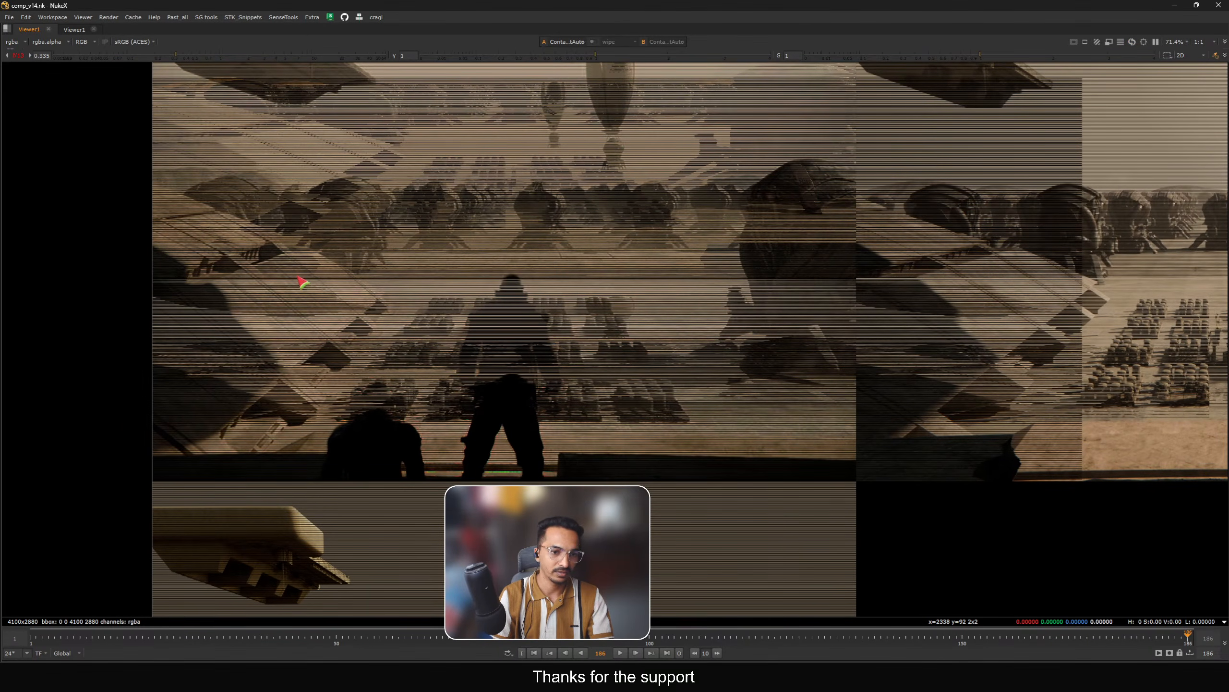
{"action": "middle_click_drag", "start_coordinate": [759, 309], "coordinate": [581, 305]}
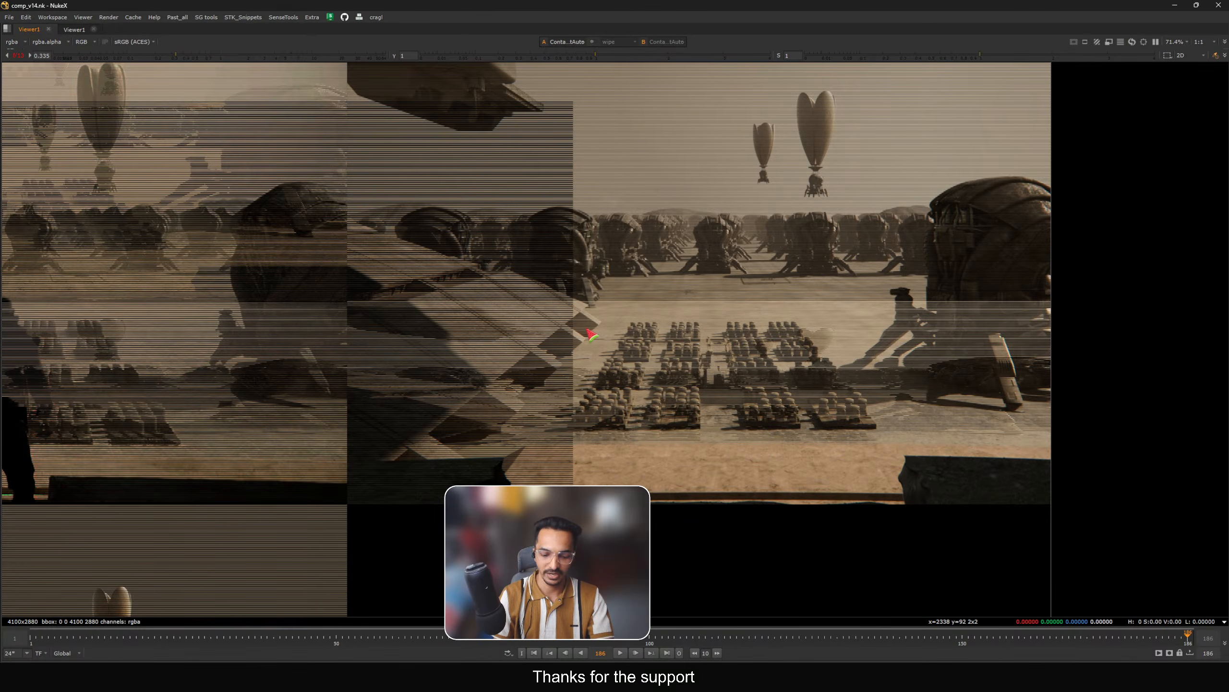
{"action": "key", "text": "f"}
{"action": "middle_click_drag", "start_coordinate": [670, 253], "coordinate": [449, 253]}
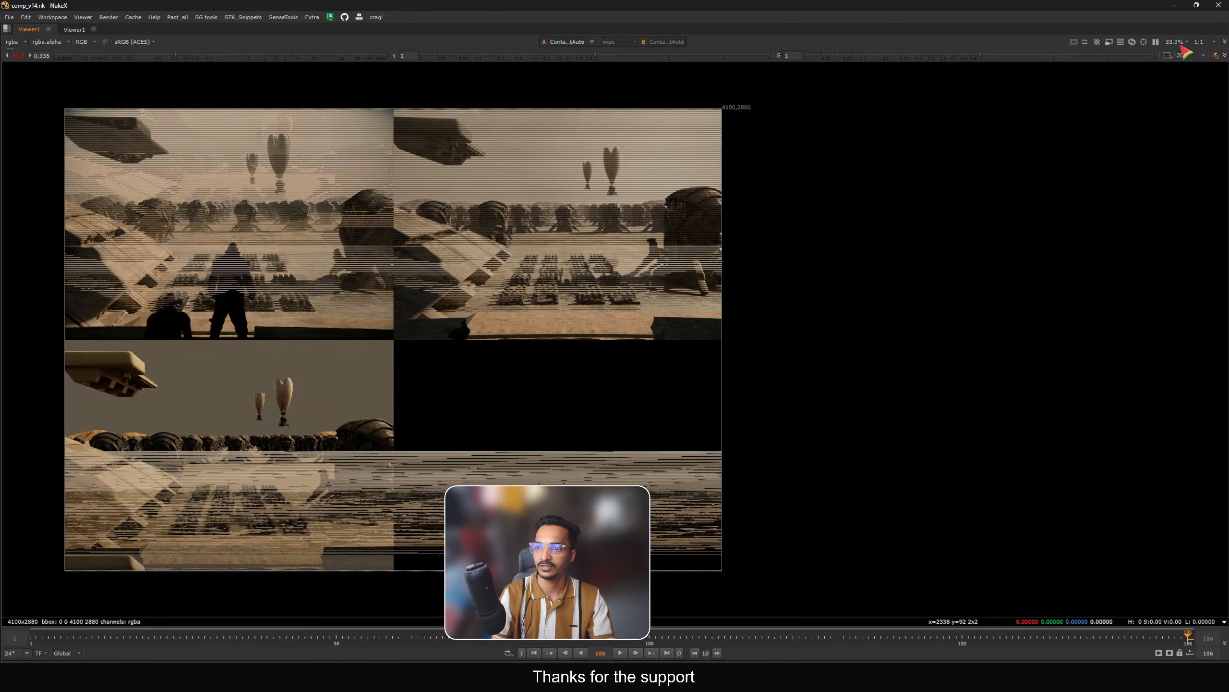
{"action": "left_click", "coordinate": [1133, 43]}
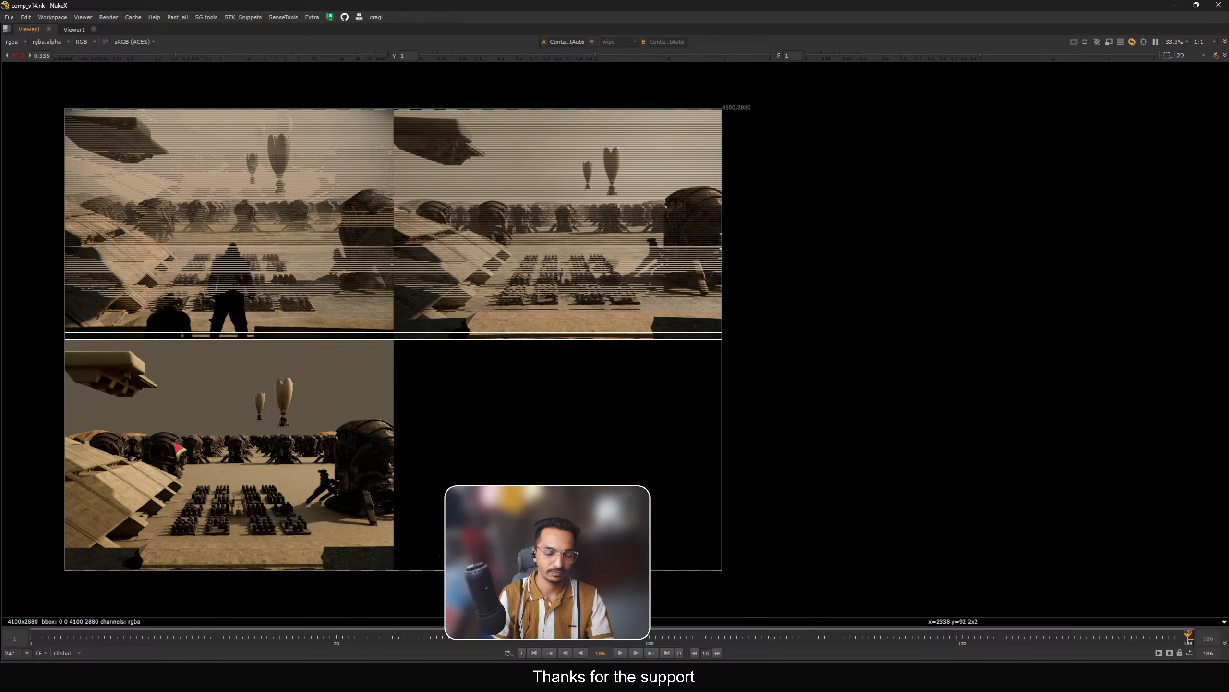
{"action": "key", "text": "space"}
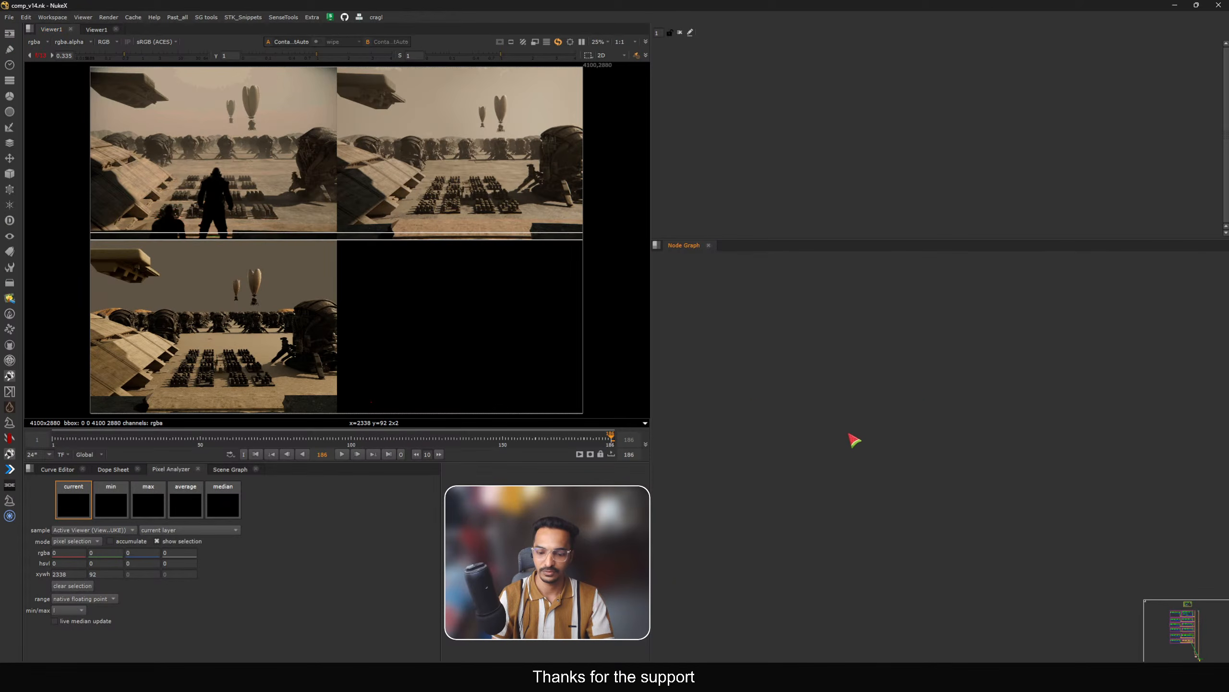
Step: View the IMAX REF's Reformat node and examine the sky and balloons up close
{"action": "key", "text": "f"}
{"action": "scroll", "coordinate": [828, 438], "scroll_direction": "down", "scroll_amount": 5}
{"action": "middle_click_drag", "start_coordinate": [690, 384], "coordinate": [826, 465]}
{"action": "middle_click_drag", "start_coordinate": [718, 368], "coordinate": [911, 476]}
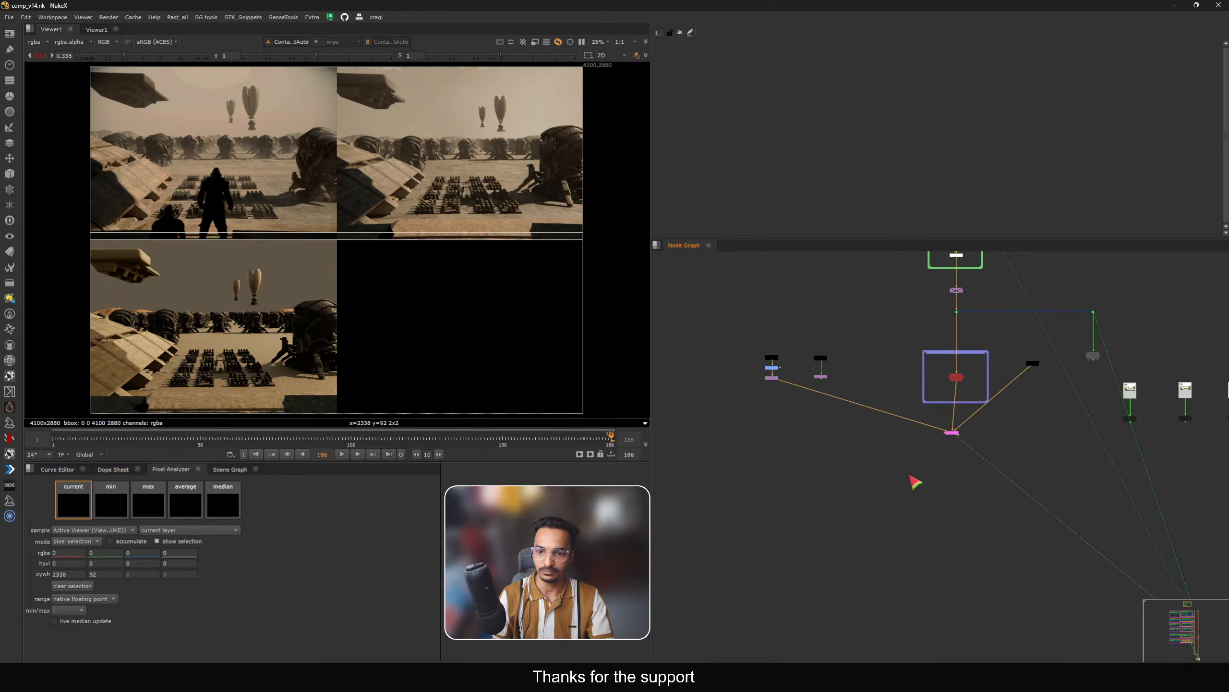
{"action": "scroll", "coordinate": [776, 380], "scroll_direction": "up", "scroll_amount": 4}
{"action": "left_click", "coordinate": [783, 377]}
{"action": "key", "text": "1"}
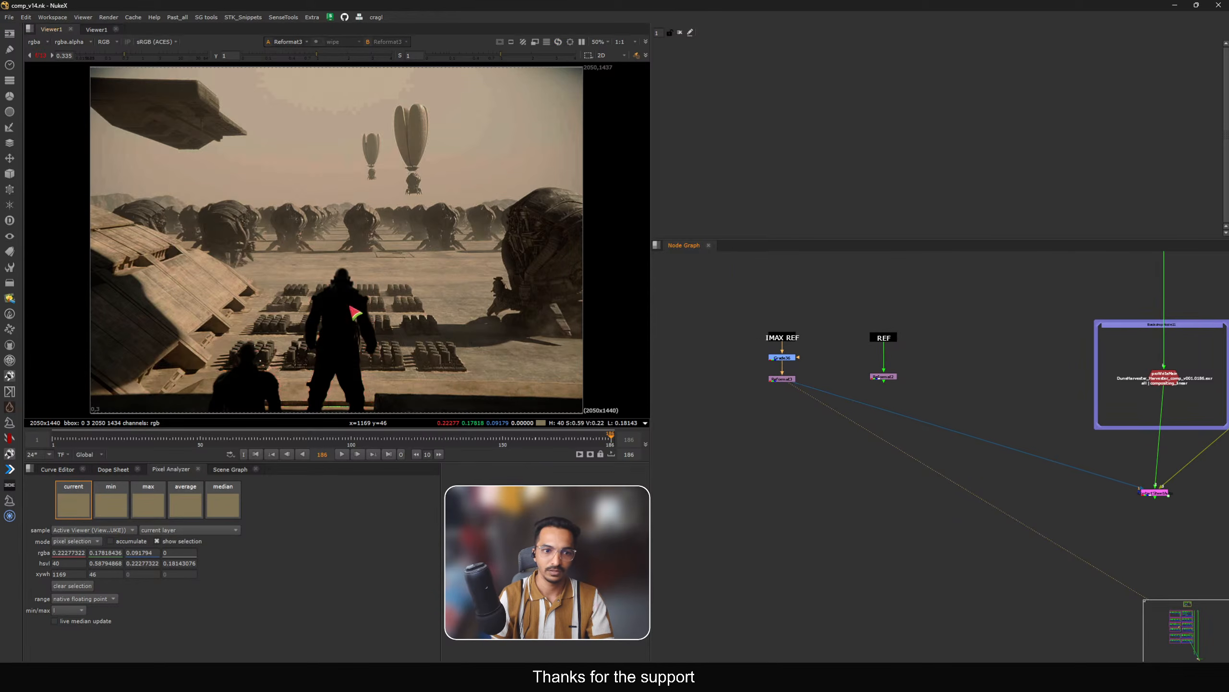
{"action": "scroll", "coordinate": [341, 238], "scroll_direction": "up", "scroll_amount": 3}
{"action": "middle_click_drag", "start_coordinate": [386, 154], "coordinate": [311, 271]}
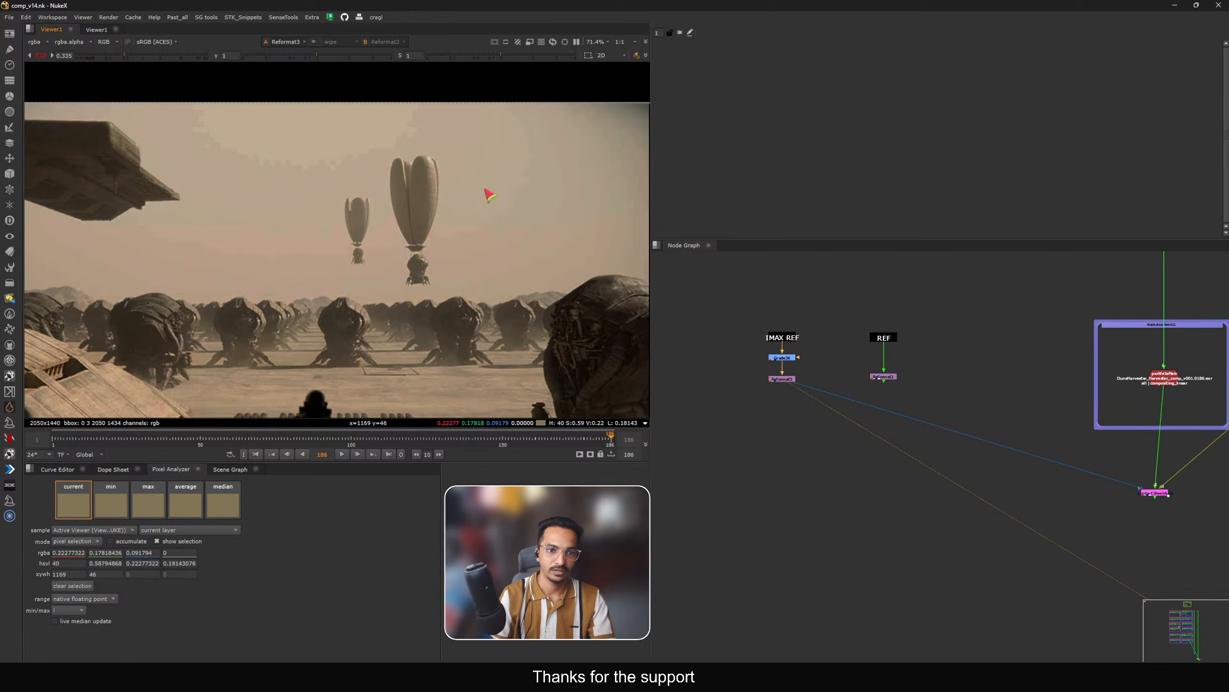
{"action": "middle_click_drag", "start_coordinate": [565, 190], "coordinate": [361, 213]}
{"action": "key", "text": "f"}
Step: View the IMAX REF stamp, its Reformat node and the REF's Reformat node in turn
{"action": "left_click_drag", "start_coordinate": [830, 305], "coordinate": [710, 351]}
{"action": "key", "text": "1"}
{"action": "left_click", "coordinate": [793, 338]}
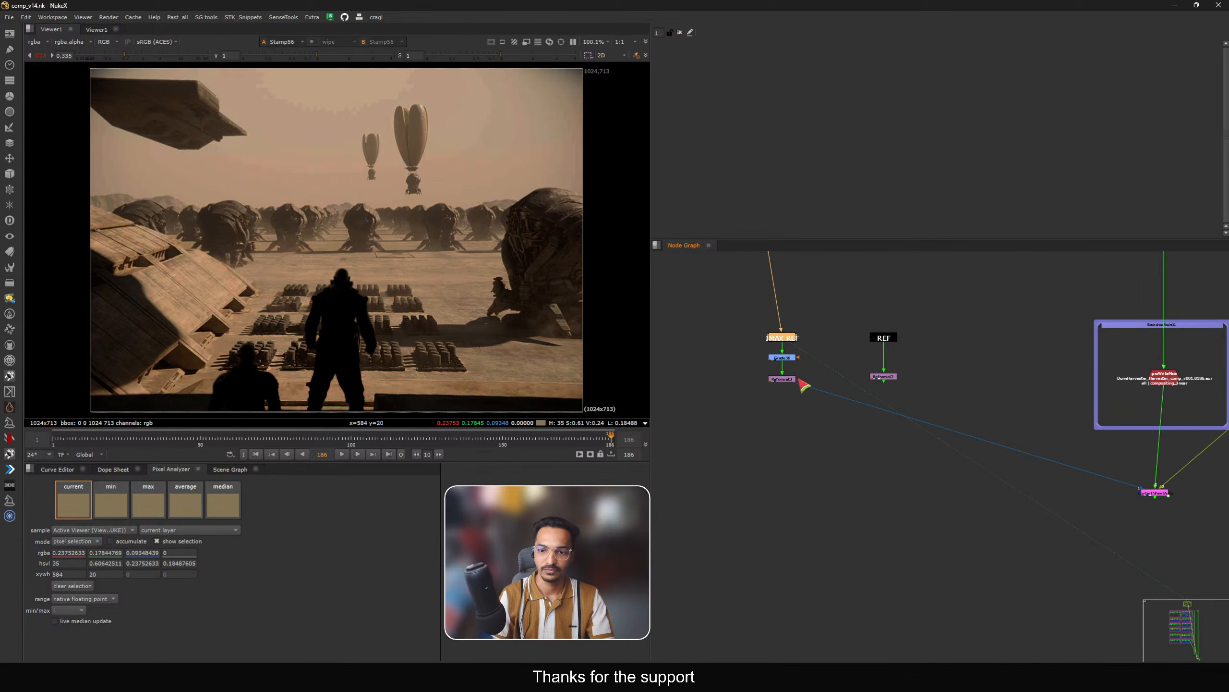
{"action": "left_click_drag", "start_coordinate": [807, 373], "coordinate": [770, 403]}
{"action": "key", "text": "1"}
{"action": "middle_click_drag", "start_coordinate": [824, 380], "coordinate": [786, 365]}
{"action": "left_click_drag", "start_coordinate": [822, 355], "coordinate": [771, 389]}
{"action": "key", "text": "1"}
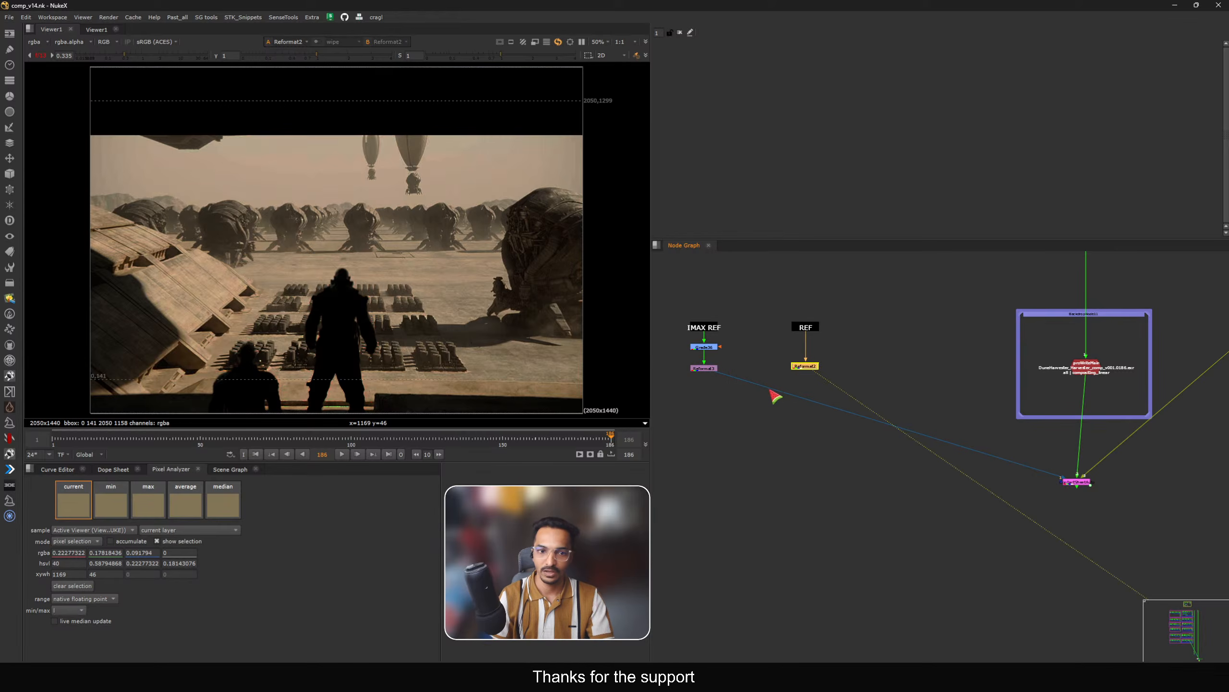
Step: Examine the REF plate's sloped roof, harvesters and ground crates up close, and reset the viewer gain to 1
{"action": "left_click", "coordinate": [769, 337]}
{"action": "scroll", "coordinate": [237, 264], "scroll_direction": "up", "scroll_amount": 4}
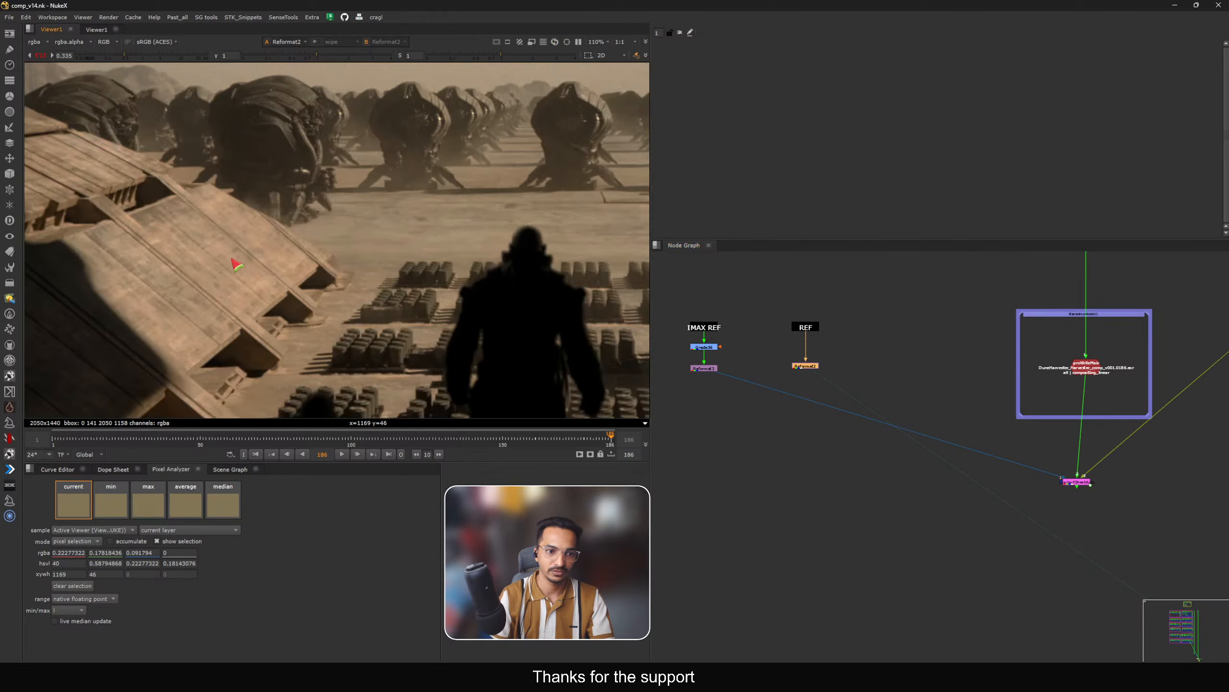
{"action": "scroll", "coordinate": [257, 253], "scroll_direction": "up", "scroll_amount": 2}
{"action": "scroll", "coordinate": [335, 273], "scroll_direction": "up", "scroll_amount": 1}
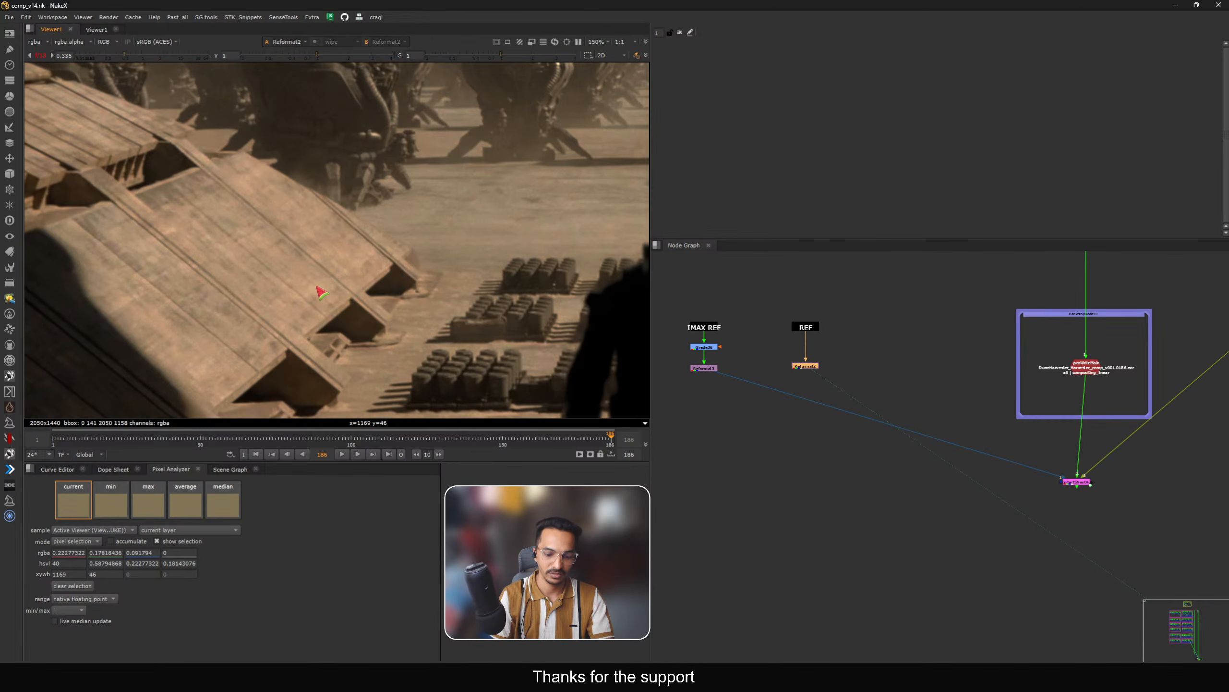
{"action": "key", "text": "f"}
{"action": "left_click", "coordinate": [141, 56]}
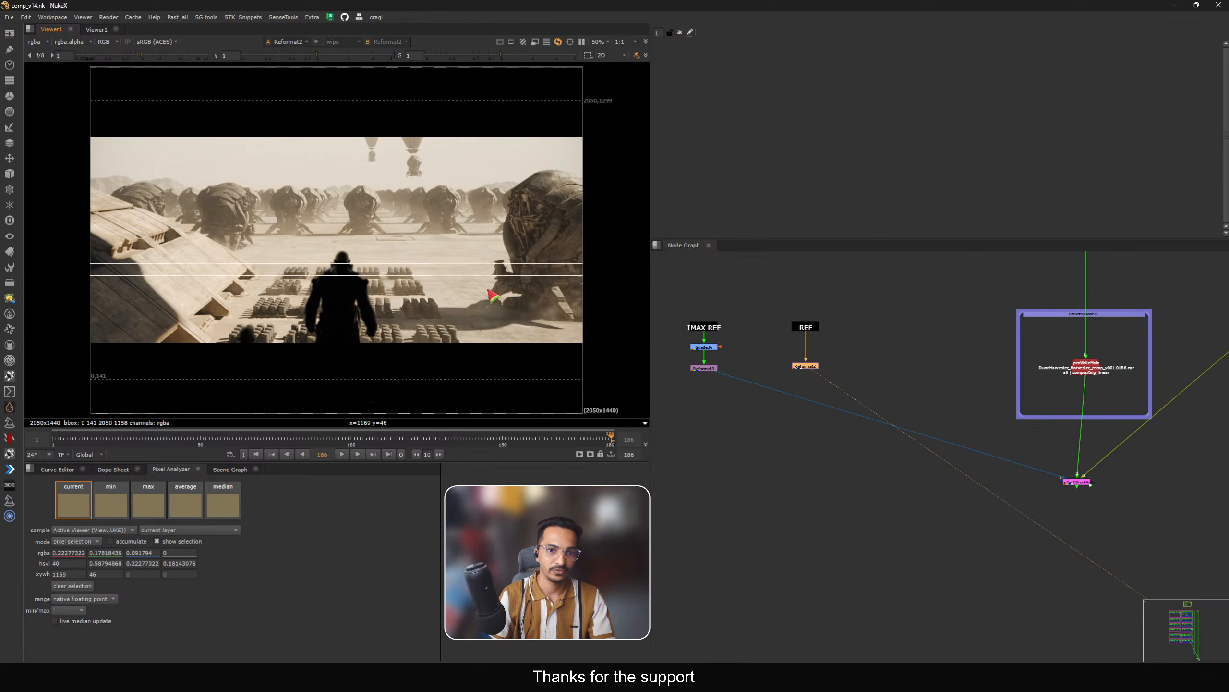
Step: View the comp output at the Dot that branches off to the precomp write
{"action": "left_click_drag", "start_coordinate": [1124, 348], "coordinate": [1044, 410]}
{"action": "key", "text": "1"}
{"action": "middle_click_drag", "start_coordinate": [1030, 403], "coordinate": [728, 477]}
{"action": "left_click_drag", "start_coordinate": [1027, 335], "coordinate": [1148, 280]}
{"action": "key", "text": "1"}
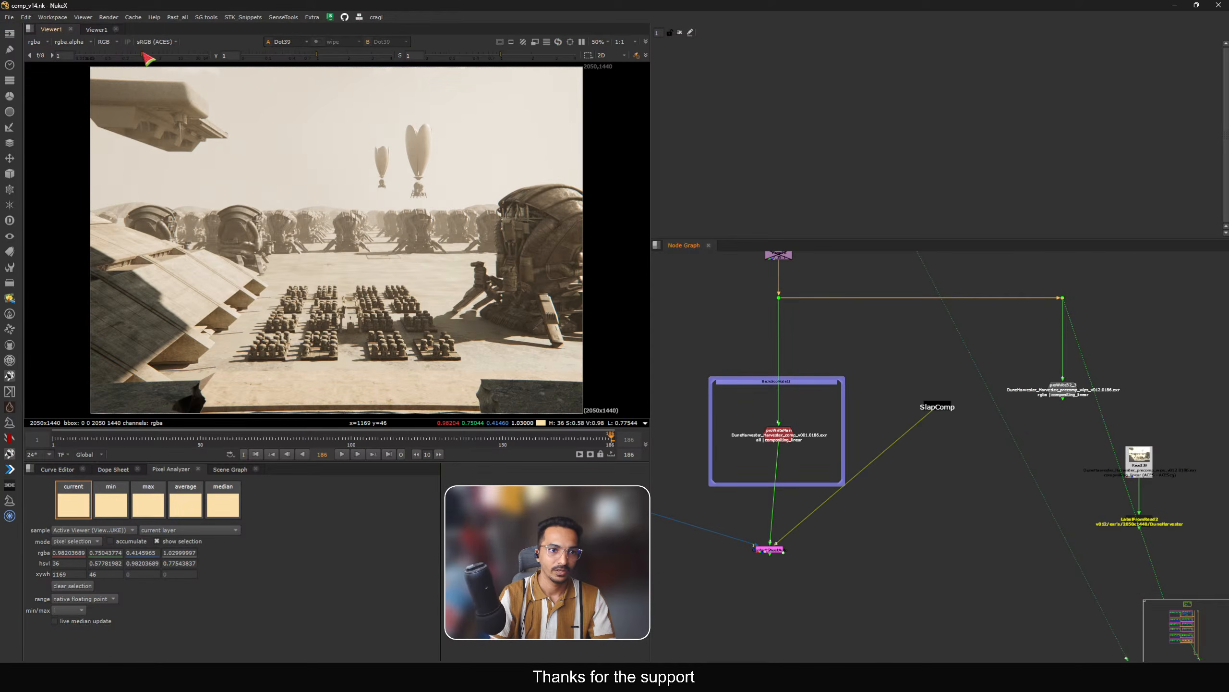
Step: Inspect the comp at a viewer gain of 0.36 with the Rec.709 (ACES) display transform, and restore the gain to 1
{"action": "left_click", "coordinate": [126, 55]}
{"action": "left_click", "coordinate": [164, 44]}
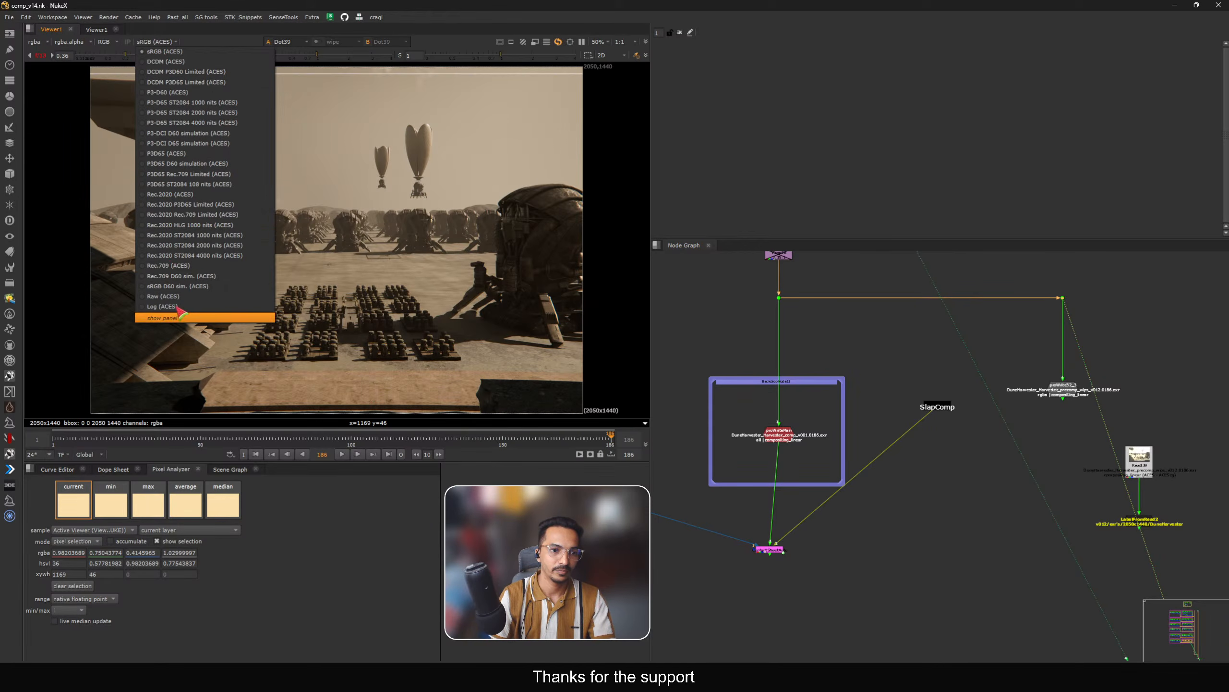
{"action": "left_click", "coordinate": [169, 265]}
{"action": "middle_click_drag", "start_coordinate": [906, 472], "coordinate": [966, 467]}
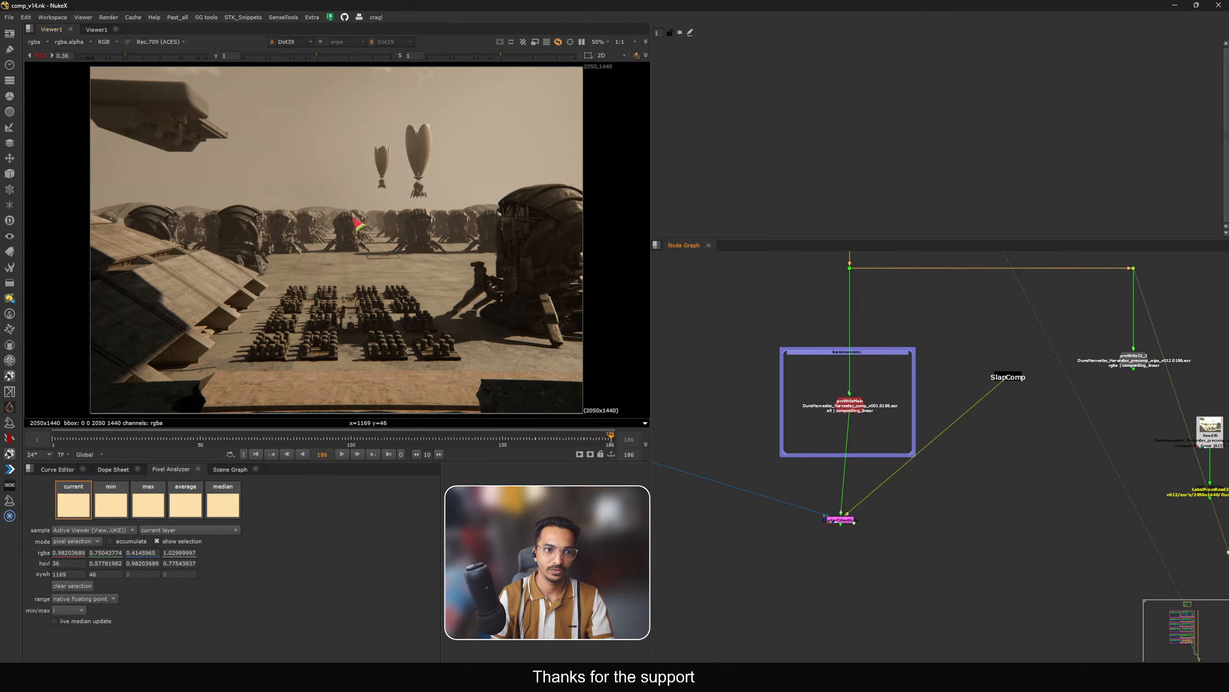
{"action": "left_click", "coordinate": [162, 56], "text": "ctrl"}
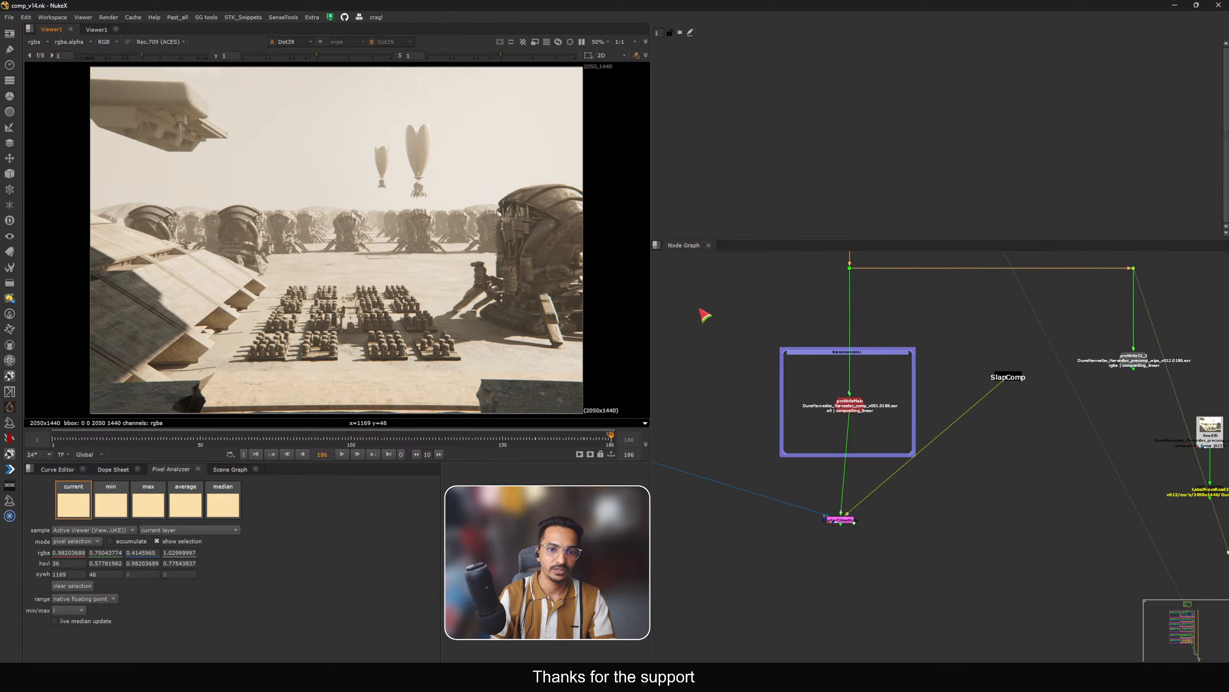
Step: View the IMAX REF's Reformat node and the comp output in turn
{"action": "middle_click_drag", "start_coordinate": [734, 447], "coordinate": [853, 441]}
{"action": "left_click_drag", "start_coordinate": [885, 538], "coordinate": [1004, 500]}
{"action": "middle_click_drag", "start_coordinate": [682, 430], "coordinate": [845, 418]}
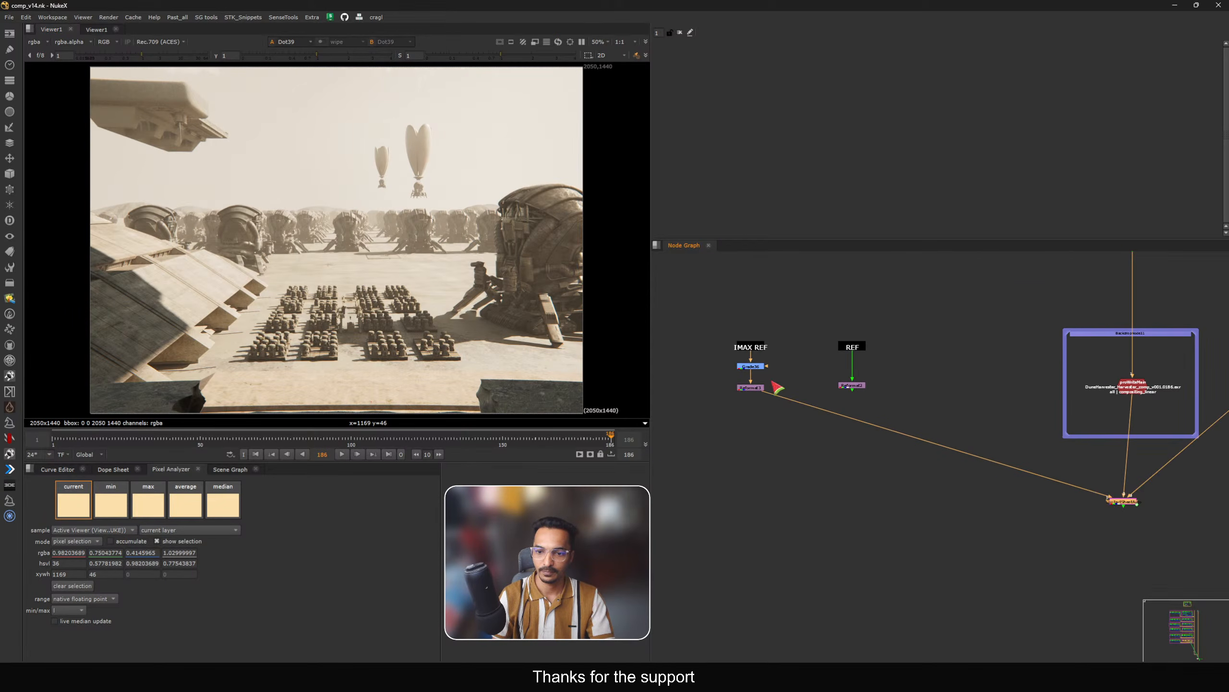
{"action": "left_click", "coordinate": [750, 387]}
{"action": "key", "text": "1"}
{"action": "middle_click_drag", "start_coordinate": [955, 466], "coordinate": [767, 521]}
{"action": "middle_click_drag", "start_coordinate": [1098, 334], "coordinate": [1018, 356]}
{"action": "left_click_drag", "start_coordinate": [1021, 357], "coordinate": [1154, 316]}
{"action": "key", "text": "1"}
Step: Switch the viewer display transform to sRGB (ACES) and back to Rec.709 (ACES) to compare them on the comp
{"action": "left_click", "coordinate": [170, 43]}
{"action": "left_click", "coordinate": [182, 57]}
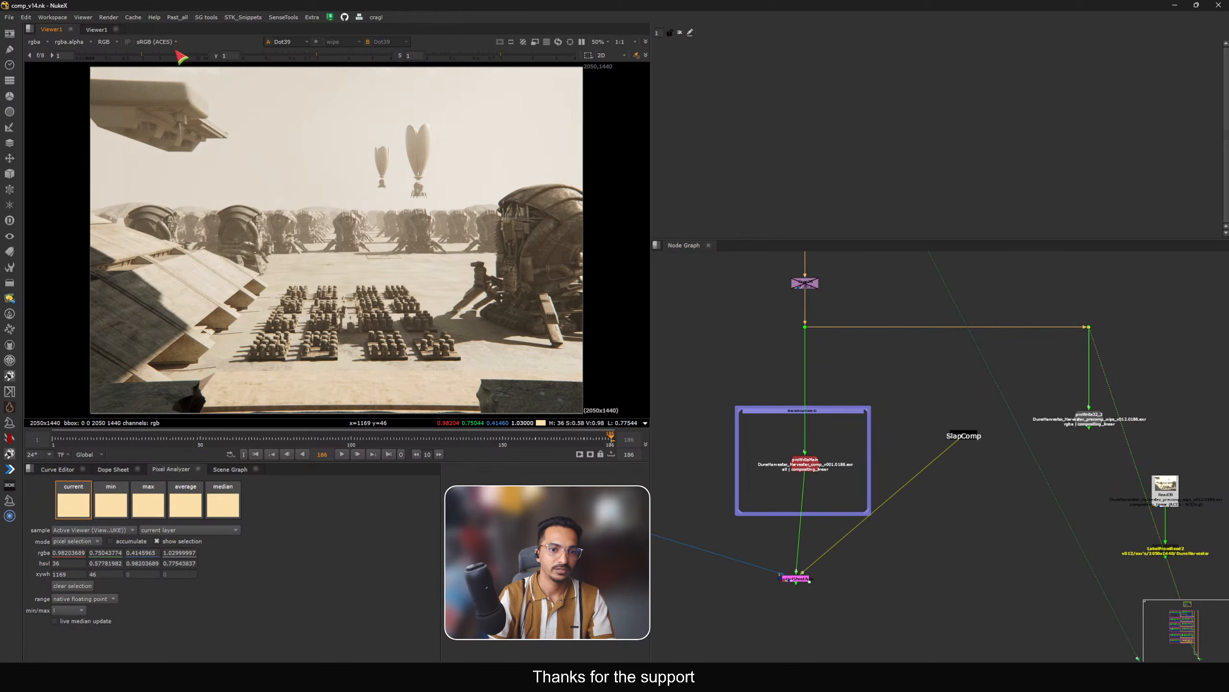
{"action": "left_click", "coordinate": [167, 48]}
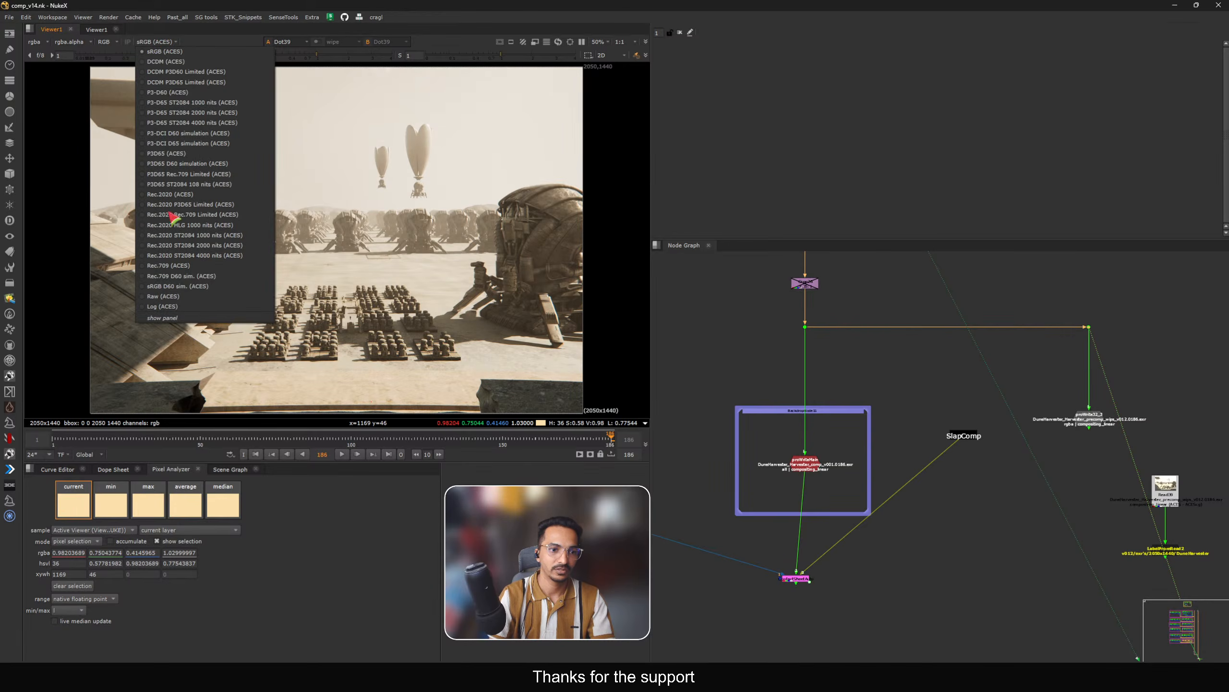
{"action": "left_click", "coordinate": [174, 269]}
Step: Compare the precomp write's output with the rendered precomp Read beside it
{"action": "middle_click_drag", "start_coordinate": [943, 411], "coordinate": [834, 427]}
{"action": "left_click_drag", "start_coordinate": [938, 482], "coordinate": [1030, 417]}
{"action": "key", "text": "1"}
{"action": "left_click", "coordinate": [1048, 507]}
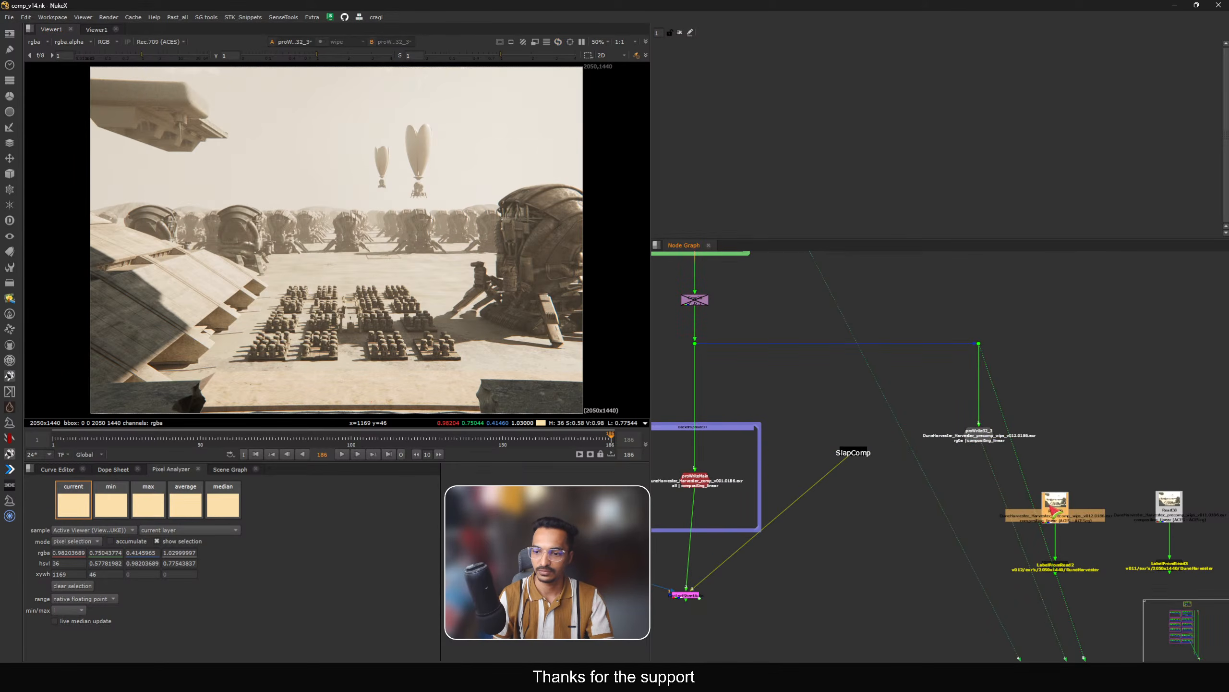
{"action": "key", "text": "2"}
{"action": "left_click", "coordinate": [1026, 512]}
{"action": "key", "text": "1"}
{"action": "key", "text": "2"}
{"action": "key", "text": "1"}
Step: Load the IMAX REF's Reformat node and the comp output Dot into the viewer inputs for comparison
{"action": "middle_click_drag", "start_coordinate": [722, 478], "coordinate": [910, 451]}
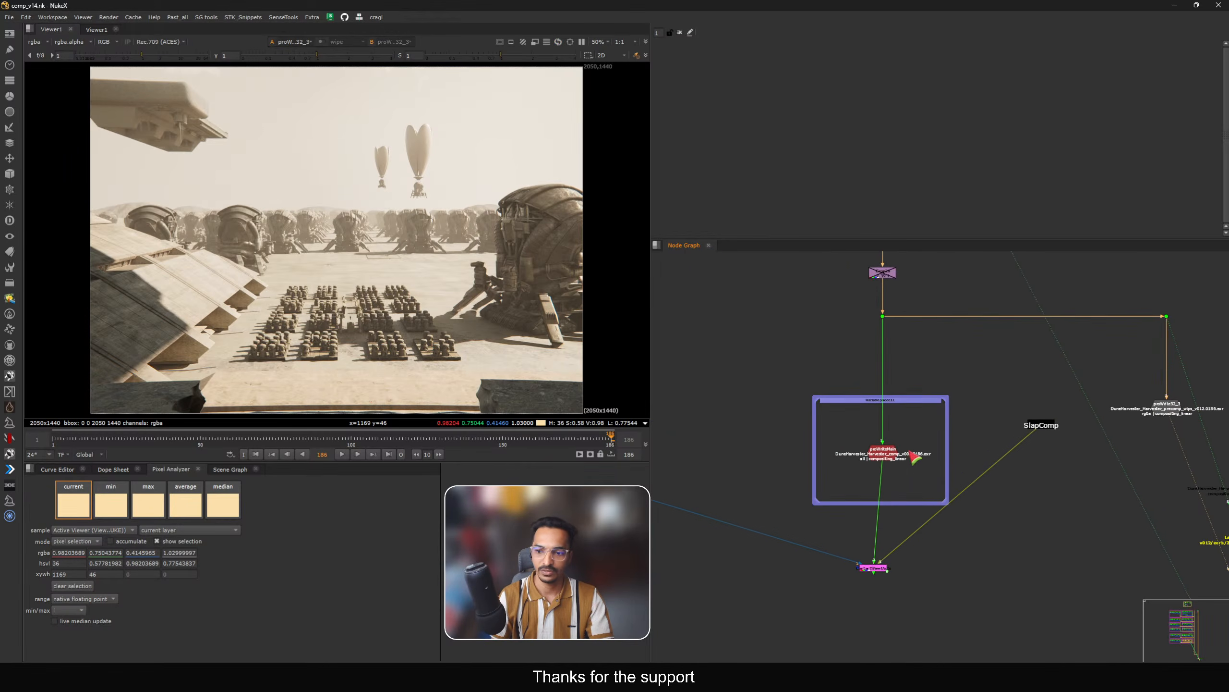
{"action": "middle_click_drag", "start_coordinate": [689, 477], "coordinate": [960, 453]}
{"action": "left_click_drag", "start_coordinate": [815, 422], "coordinate": [713, 461]}
{"action": "key", "text": "1"}
{"action": "middle_click_drag", "start_coordinate": [951, 436], "coordinate": [728, 462]}
{"action": "middle_click_drag", "start_coordinate": [1087, 399], "coordinate": [958, 412]}
{"action": "left_click_drag", "start_coordinate": [1004, 373], "coordinate": [1137, 317]}
{"action": "key", "text": "1"}
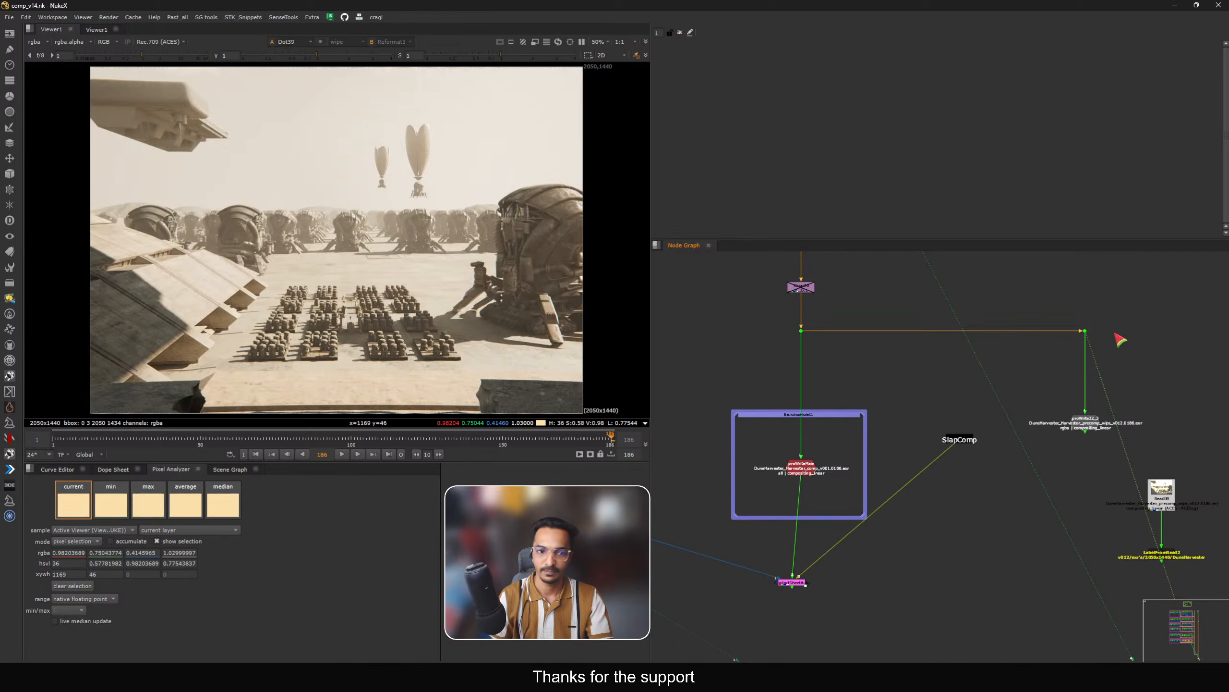
Step: Compare the comp output with the IMAX reference by switching between them repeatedly in the viewer
{"action": "key", "text": "2"}
{"action": "key", "text": "1"}
{"action": "key", "text": "2"}
{"action": "key", "text": "1"}
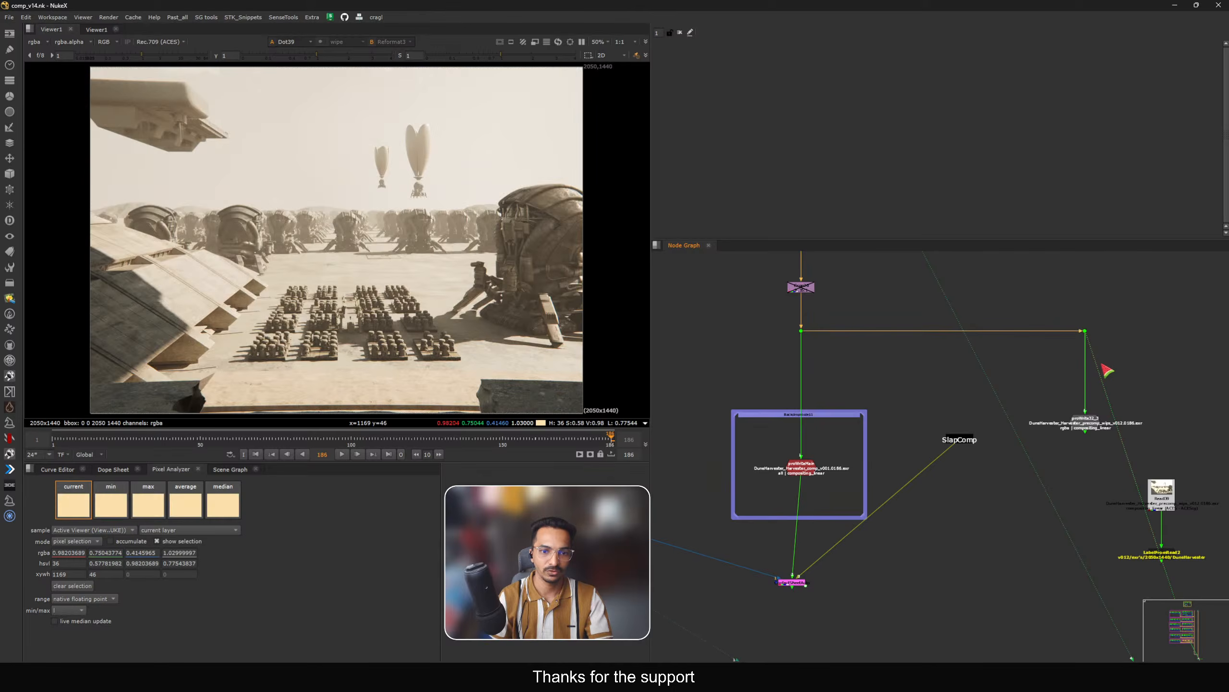
{"action": "key", "text": "2"}
{"action": "key", "text": "1"}
{"action": "key", "text": "2"}
{"action": "key", "text": "1"}
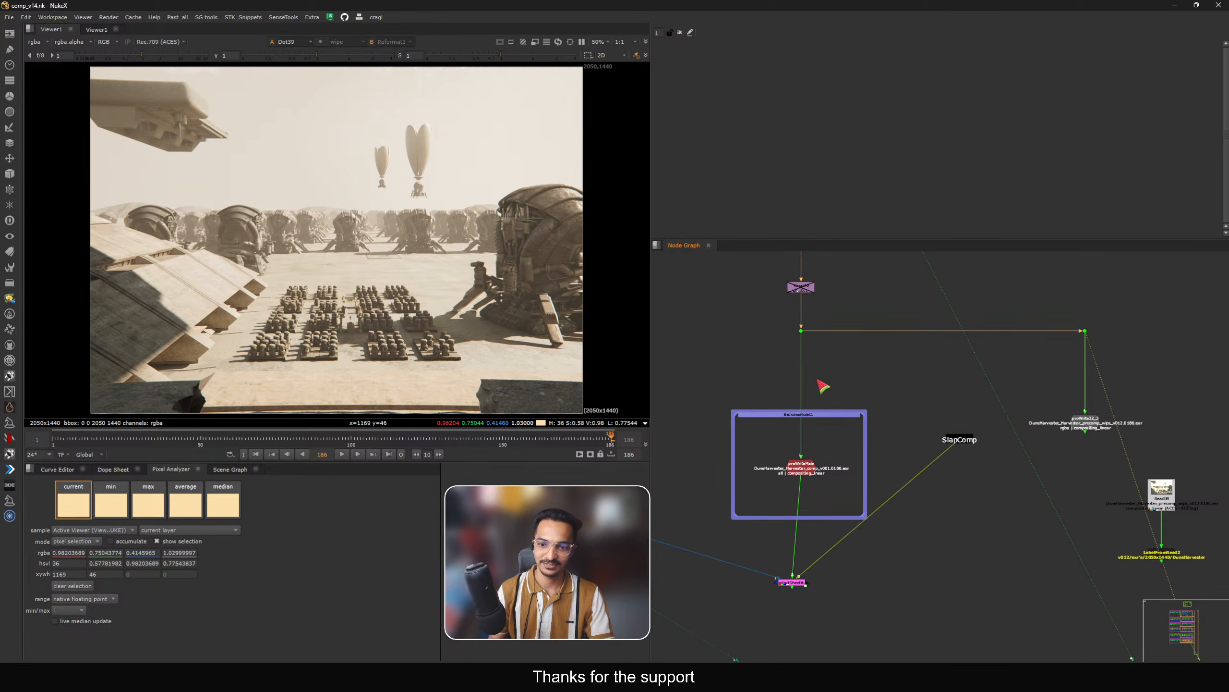
{"action": "key", "text": "2"}
{"action": "key", "text": "1"}
{"action": "key", "text": "2"}
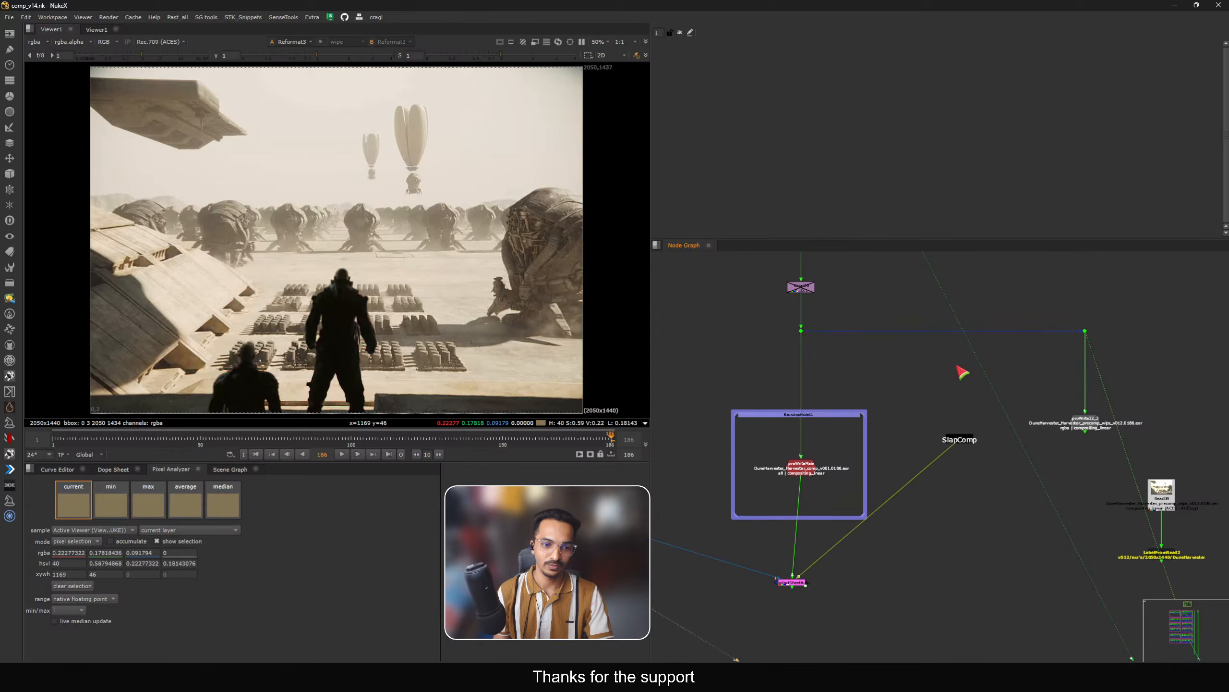
{"action": "key", "text": "1"}
{"action": "key", "text": "2"}
Step: Lower the viewer gain to 0.32 and compare the foreground ledge of the comp with the IMAX reference
{"action": "left_click", "coordinate": [124, 56]}
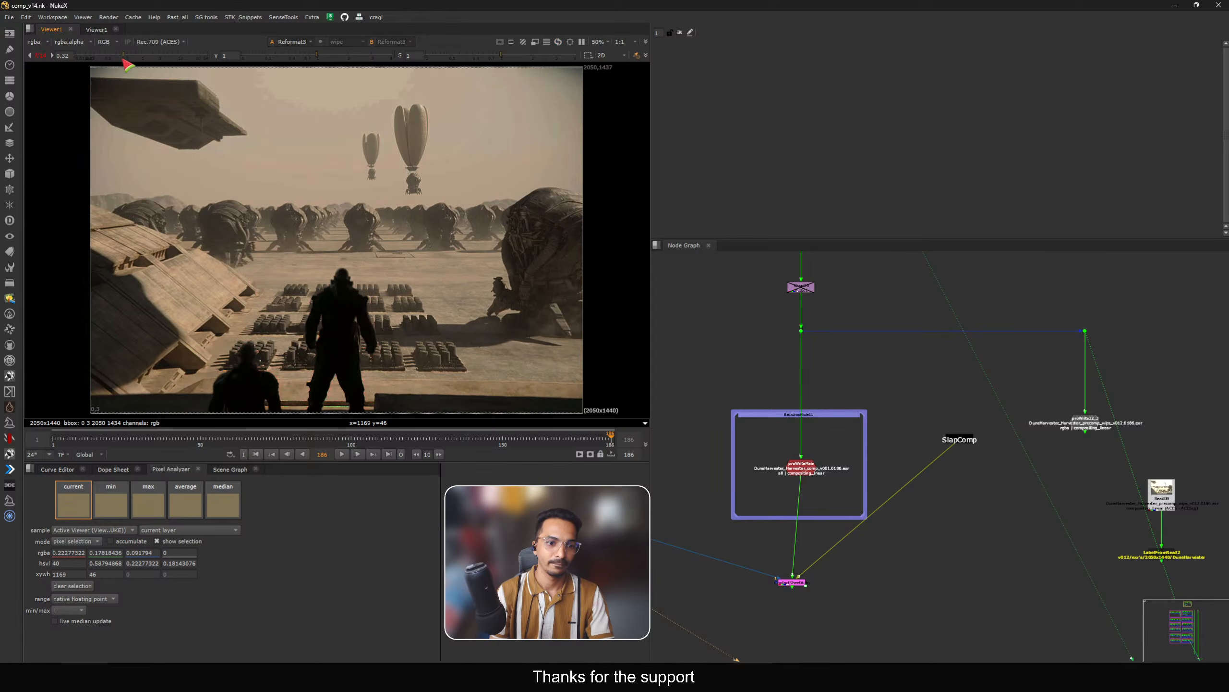
{"action": "key", "text": "1"}
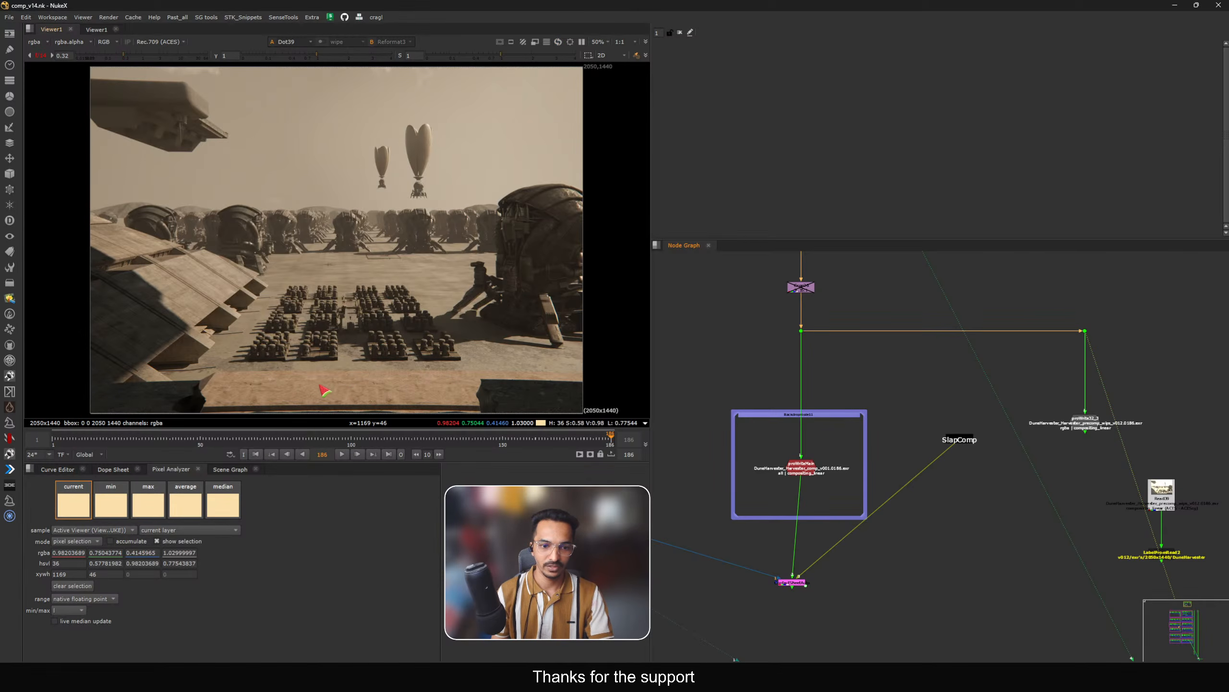
{"action": "key", "text": "2"}
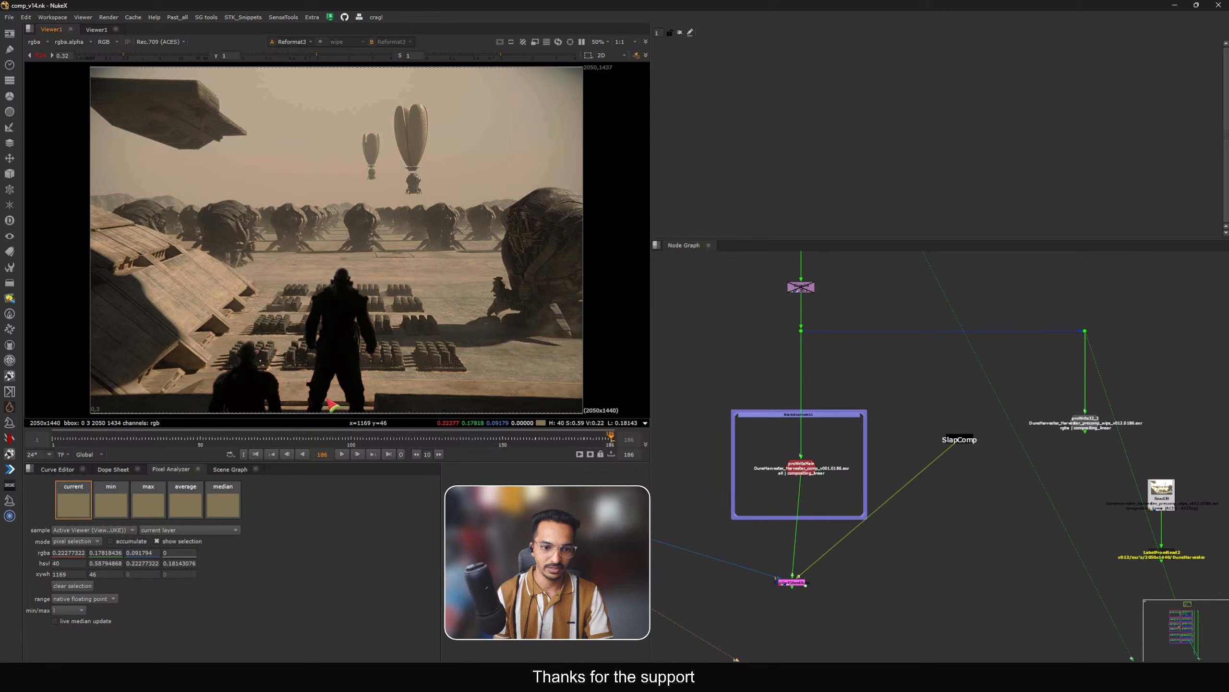
{"action": "key", "text": "1"}
{"action": "scroll", "coordinate": [381, 389], "scroll_direction": "up", "scroll_amount": 1}
{"action": "key", "text": "2"}
Step: View the comp at the Dot just below the Grain section
{"action": "left_click_drag", "start_coordinate": [873, 310], "coordinate": [746, 367]}
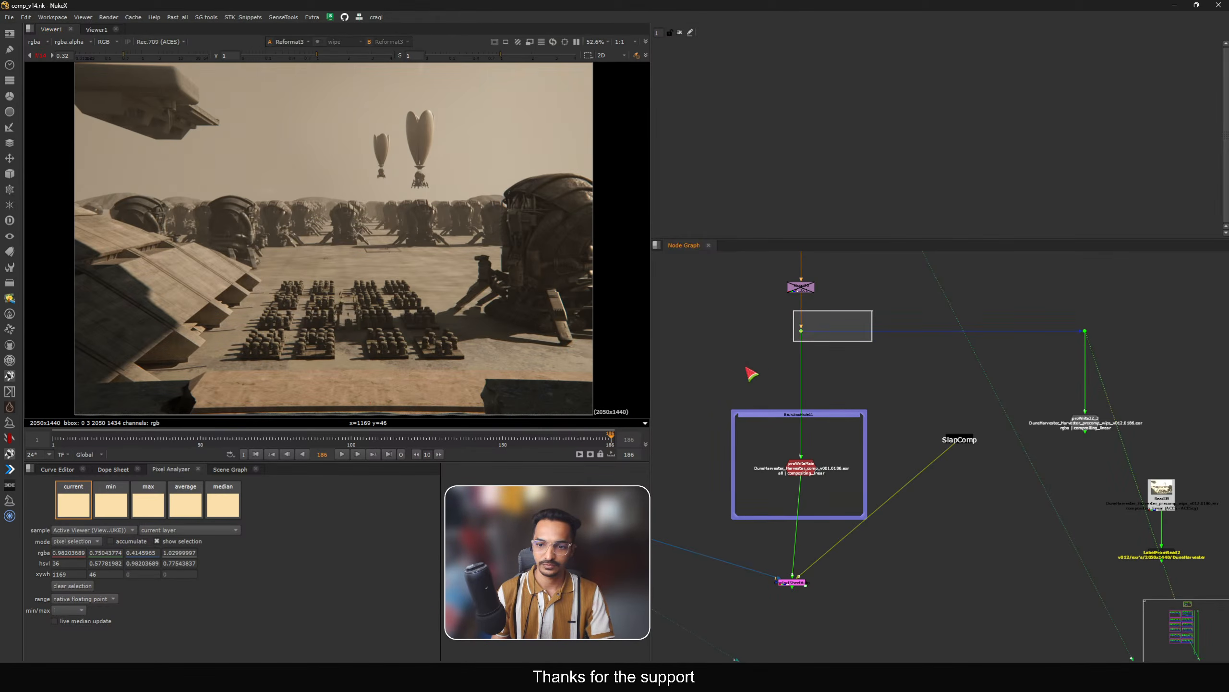
{"action": "scroll", "coordinate": [746, 368], "scroll_direction": "down", "scroll_amount": 1}
{"action": "middle_click_drag", "start_coordinate": [834, 416], "coordinate": [928, 573]}
{"action": "middle_click_drag", "start_coordinate": [826, 524], "coordinate": [836, 531]}
{"action": "left_click_drag", "start_coordinate": [941, 485], "coordinate": [855, 535]}
{"action": "key", "text": "1"}
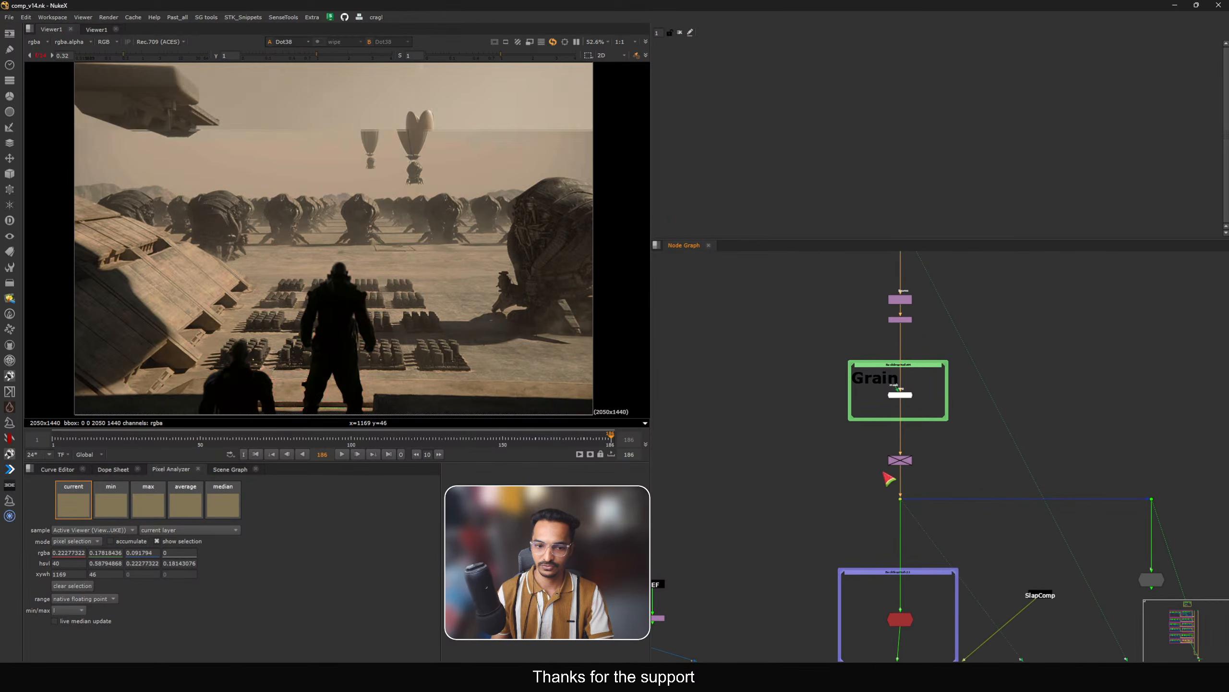
Step: Disable both Grade nodes on the albedo branch and save the script as the new version comp_v15
{"action": "scroll", "coordinate": [859, 453], "scroll_direction": "down", "scroll_amount": 10}
{"action": "middle_click_drag", "start_coordinate": [834, 448], "coordinate": [896, 552]}
{"action": "middle_click_drag", "start_coordinate": [819, 382], "coordinate": [920, 572]}
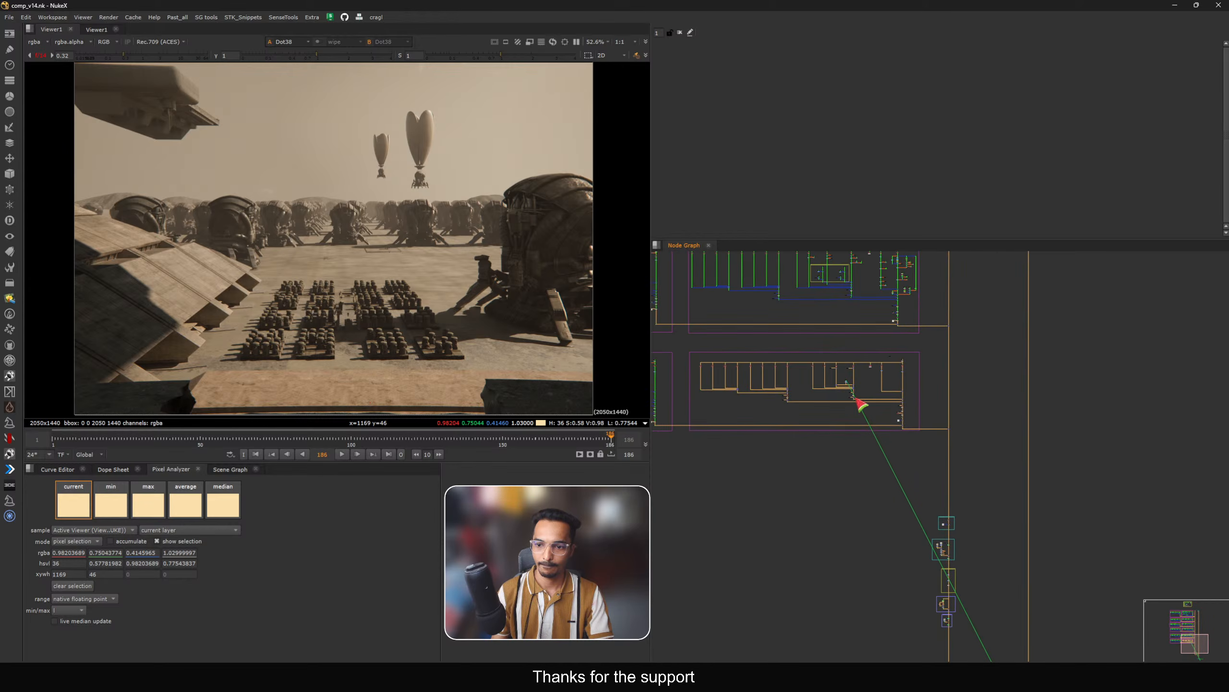
{"action": "scroll", "coordinate": [860, 405], "scroll_direction": "up", "scroll_amount": 8}
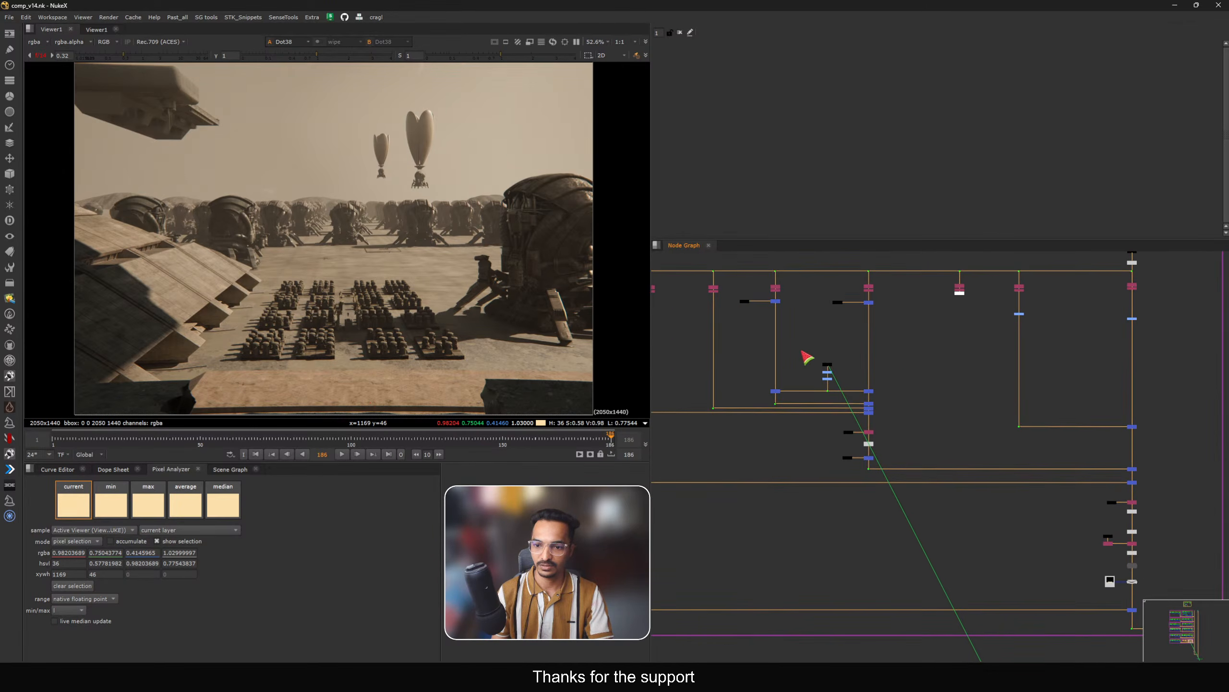
{"action": "scroll", "coordinate": [807, 358], "scroll_direction": "up", "scroll_amount": 5}
{"action": "left_click_drag", "start_coordinate": [787, 403], "coordinate": [944, 319]}
{"action": "key", "text": "d"}
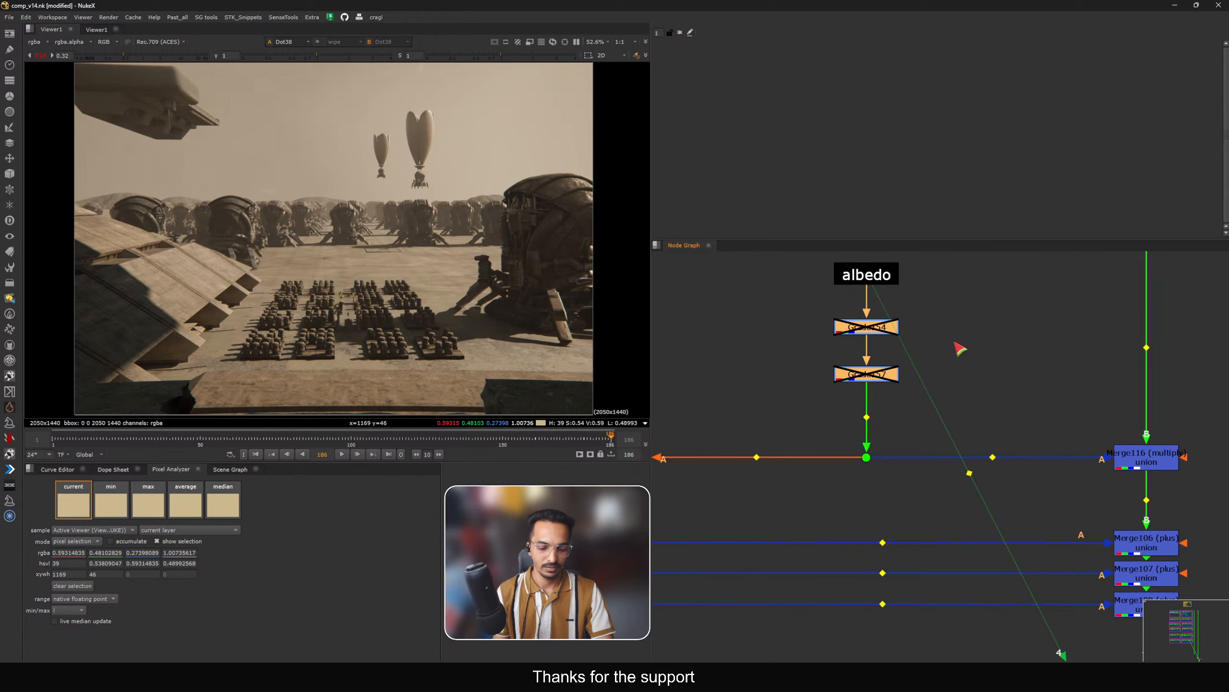
{"action": "left_click", "coordinate": [9, 18]}
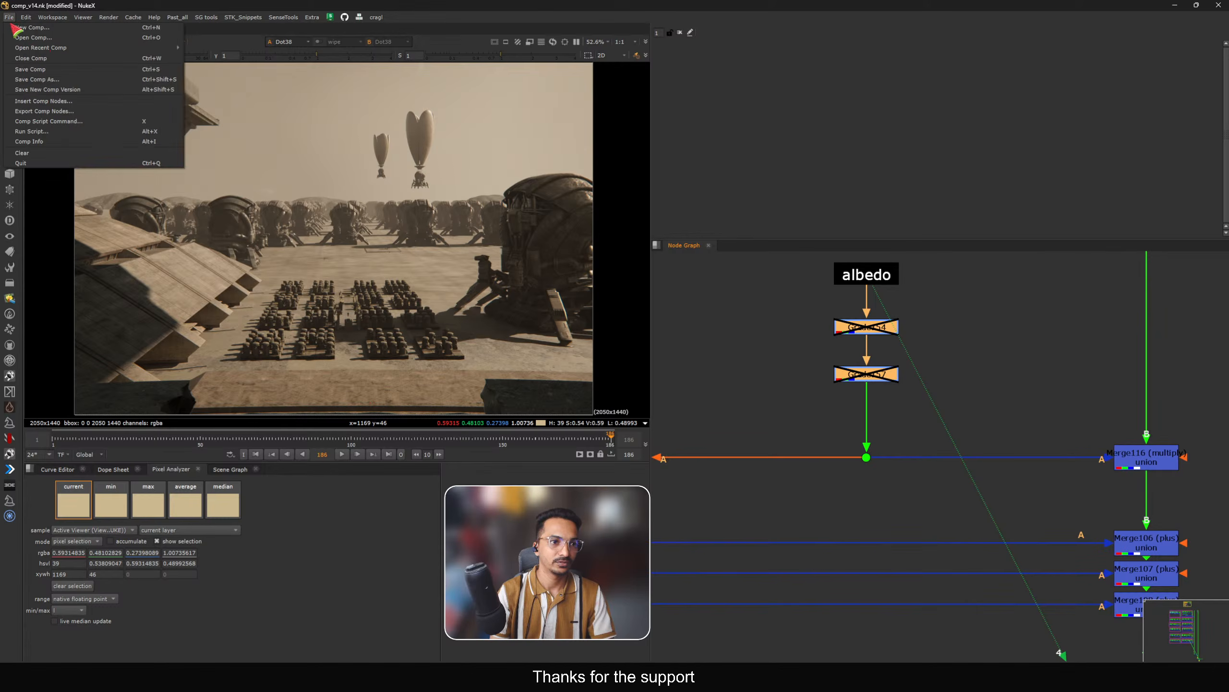
{"action": "left_click", "coordinate": [72, 90]}
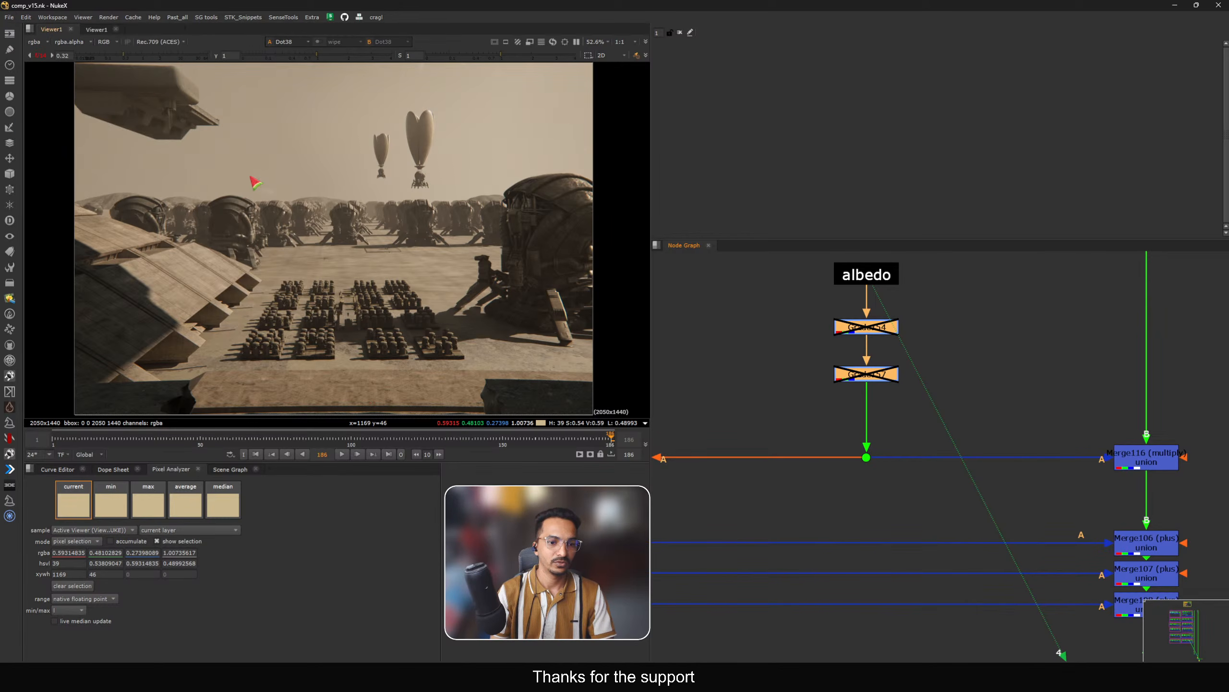
Step: Re-enable both albedo Grade nodes, toggling them to compare their effect on the comp
{"action": "left_click_drag", "start_coordinate": [786, 405], "coordinate": [987, 309]}
{"action": "key", "text": "d"}
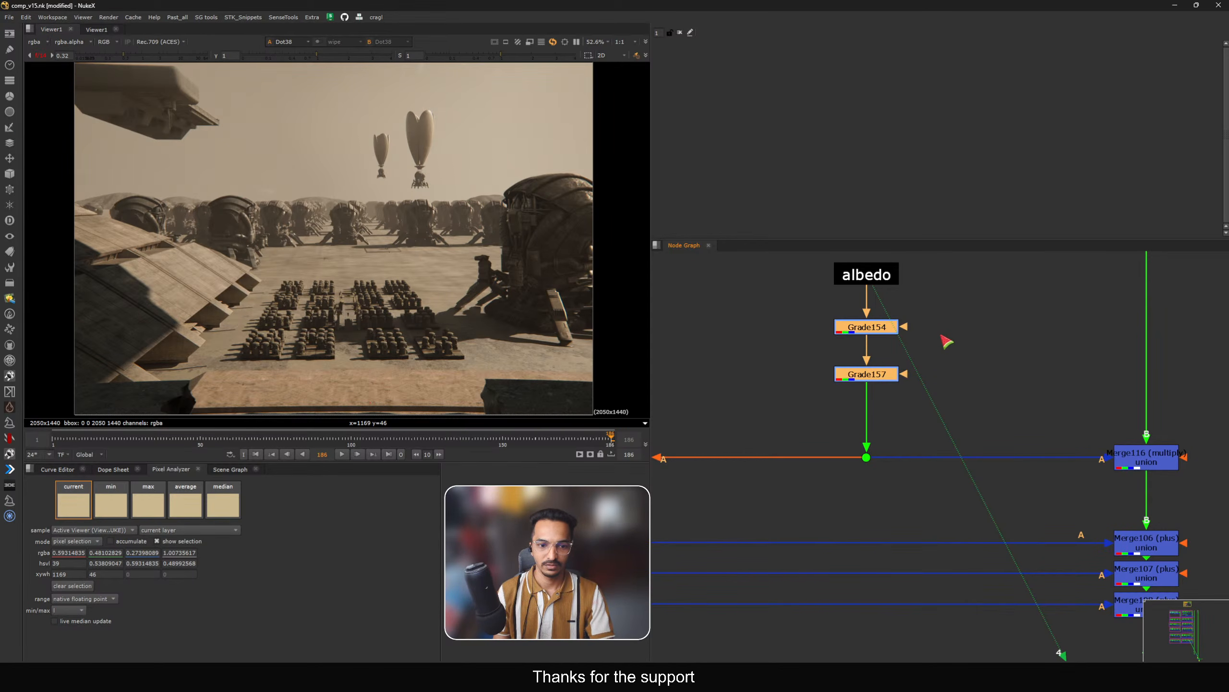
{"action": "key", "text": "d"}
{"action": "key", "text": "d"}
Step: Add a Saturation node after Grade157 on the albedo branch and set its saturation to 0.8
{"action": "left_click", "coordinate": [803, 404]}
{"action": "left_click", "coordinate": [866, 377]}
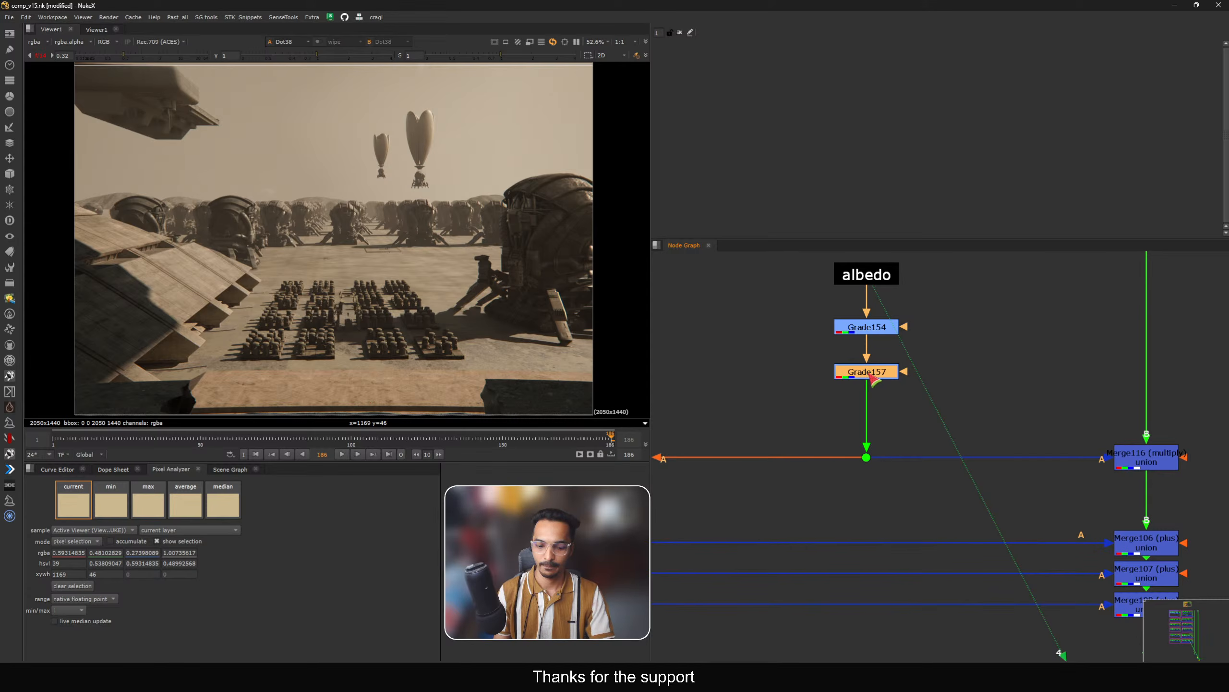
{"action": "key", "text": "Tab"}
{"action": "type", "text": "sa"}
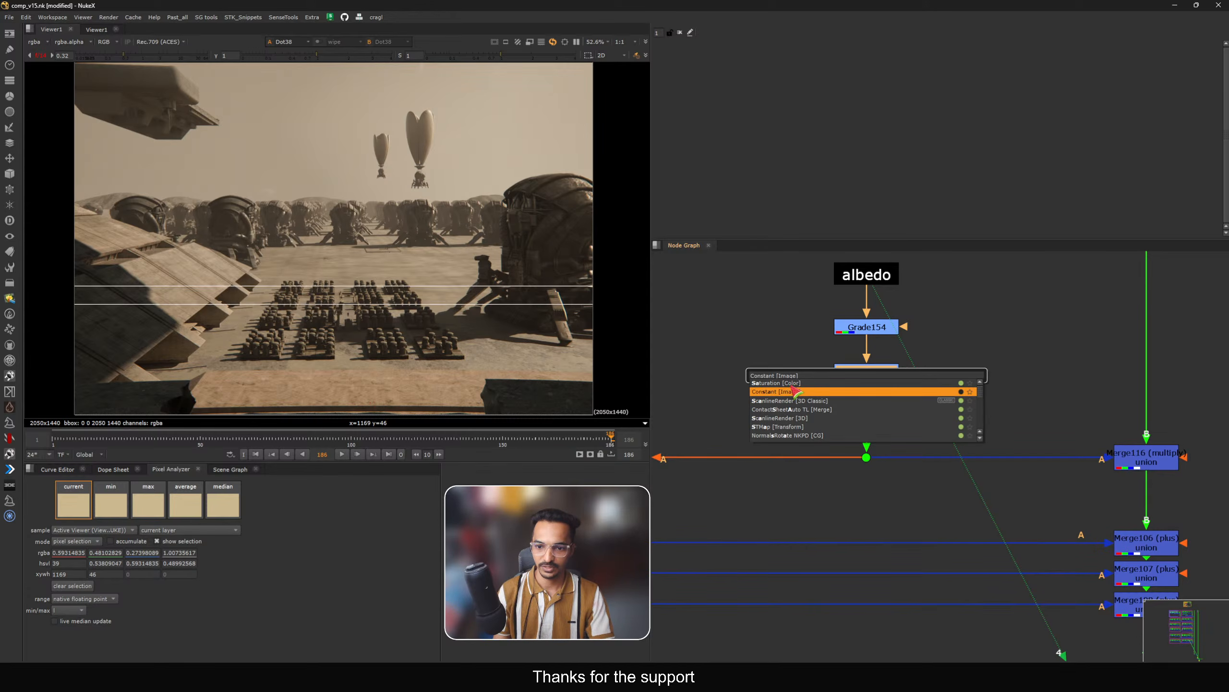
{"action": "left_click", "coordinate": [784, 383]}
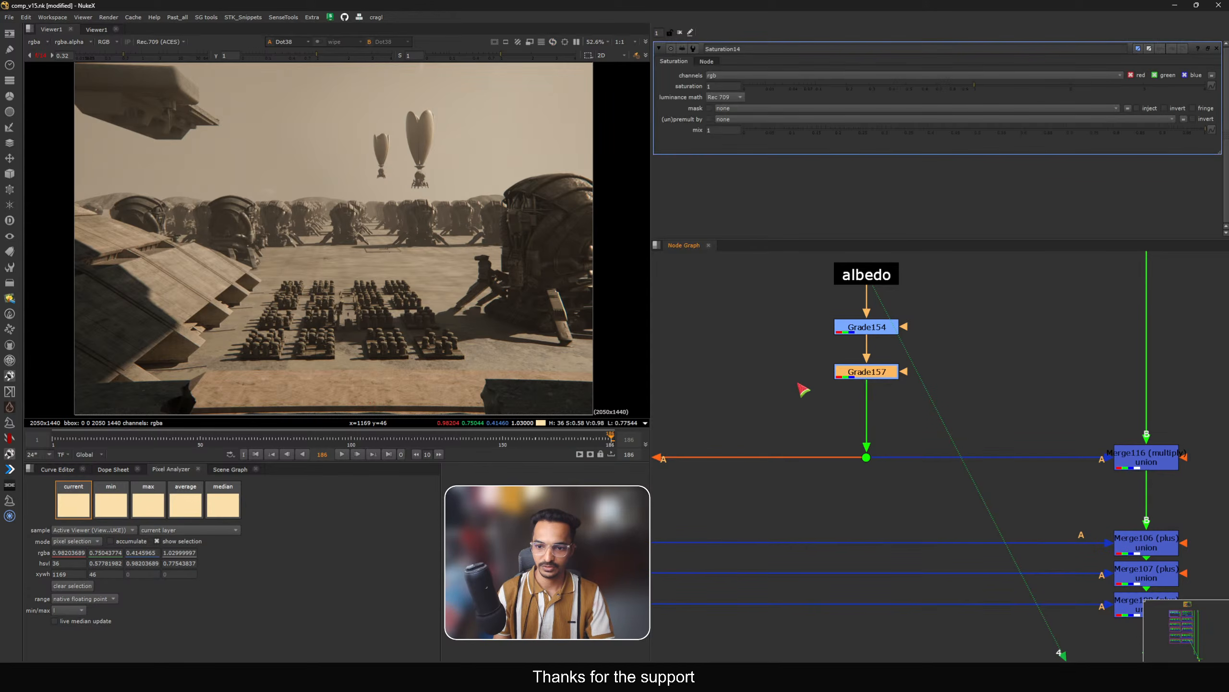
{"action": "double_click", "coordinate": [721, 88]}
{"action": "type", "text": "0.8"}
{"action": "key", "text": "Return"}
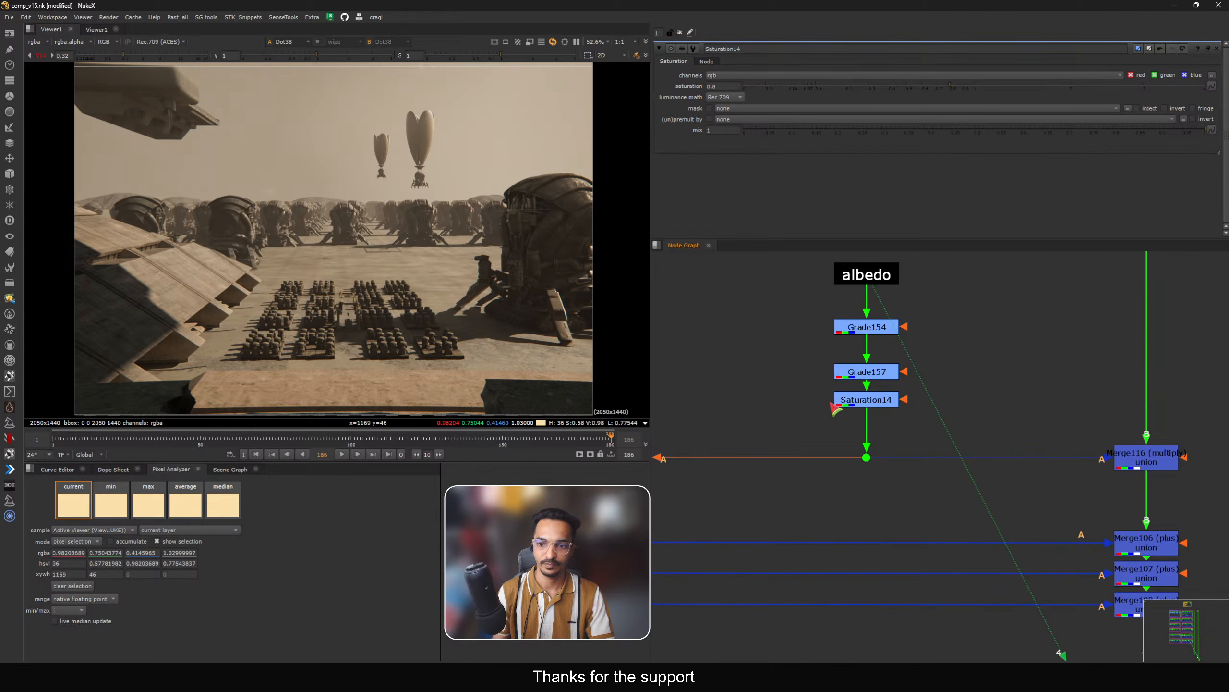
Step: Space out Grade154, Grade157 and the Saturation node evenly below the albedo stamp
{"action": "left_click_drag", "start_coordinate": [867, 401], "coordinate": [867, 410]}
{"action": "left_click_drag", "start_coordinate": [869, 334], "coordinate": [869, 326]}
{"action": "left_click_drag", "start_coordinate": [871, 371], "coordinate": [872, 354]}
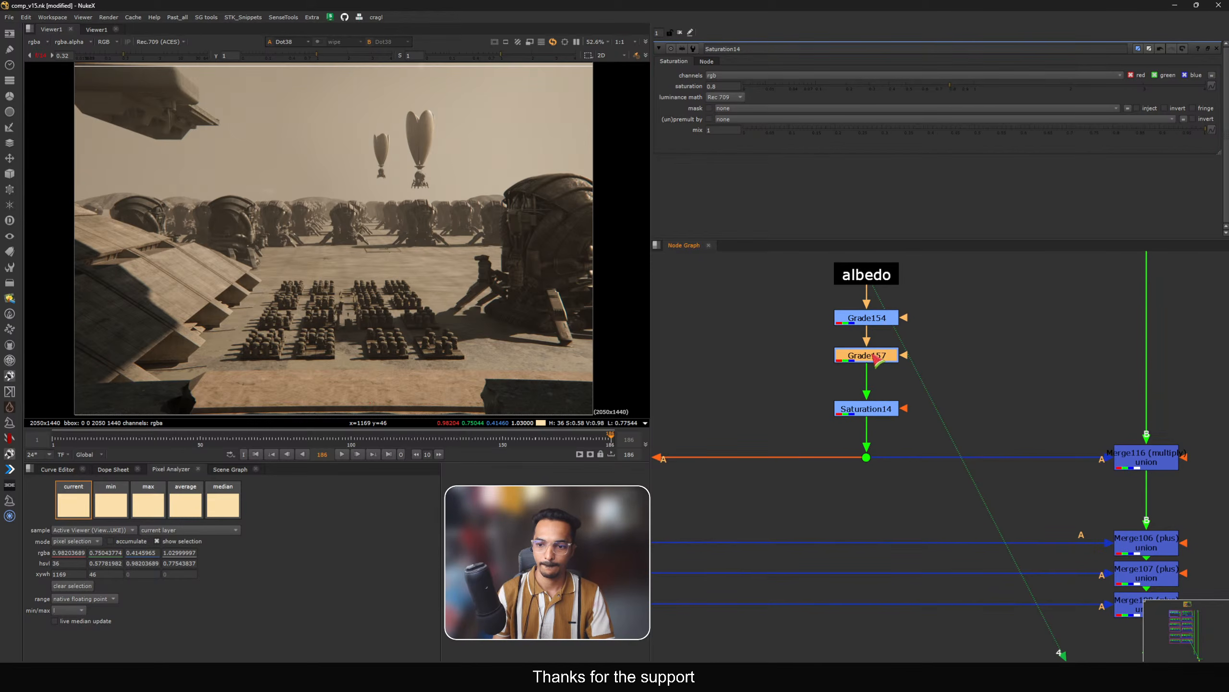
{"action": "left_click", "coordinate": [874, 409]}
{"action": "left_click_drag", "start_coordinate": [873, 410], "coordinate": [870, 396]}
Step: Try a saturation of 0.7, compare it on and off, and delete the Saturation node
{"action": "left_click", "coordinate": [731, 86]}
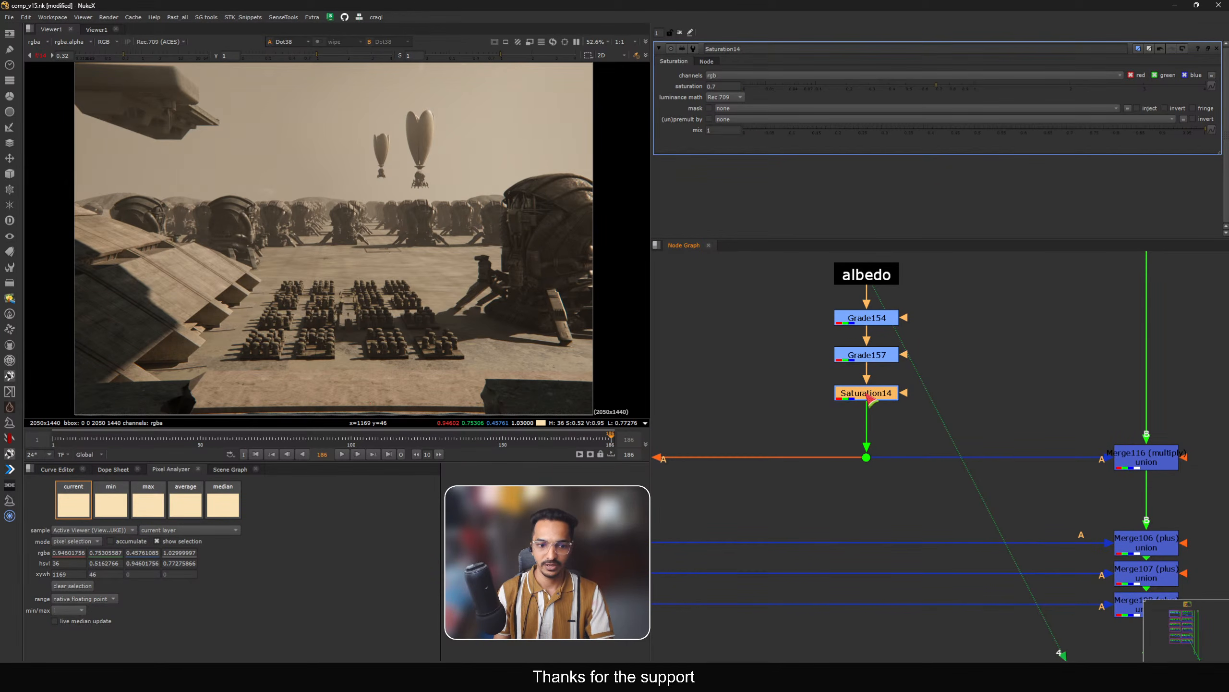
{"action": "key", "text": "d"}
{"action": "key", "text": "d"}
{"action": "key", "text": "Delete"}
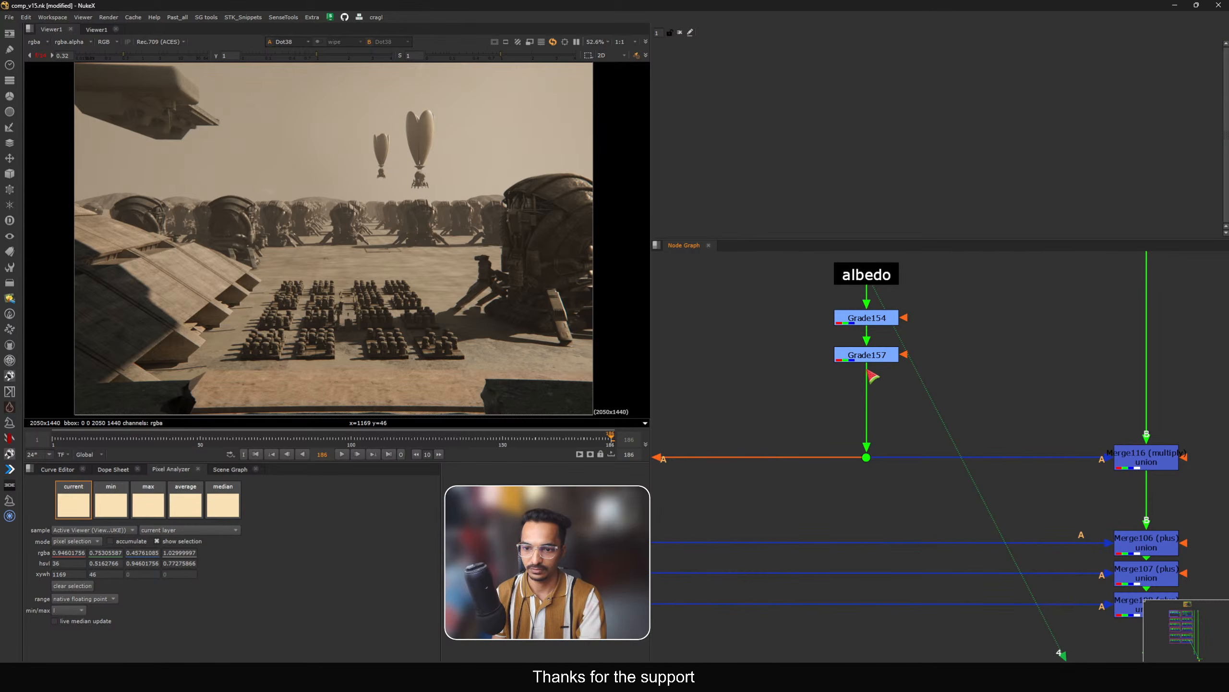
Step: Rebalance Grade157's gain colour through temperature -0.14 and magenta -0.07, giving about 1.047 red, 1.047 green and 0.907 blue
{"action": "left_click_drag", "start_coordinate": [866, 354], "coordinate": [867, 361]}
{"action": "left_click", "coordinate": [813, 381]}
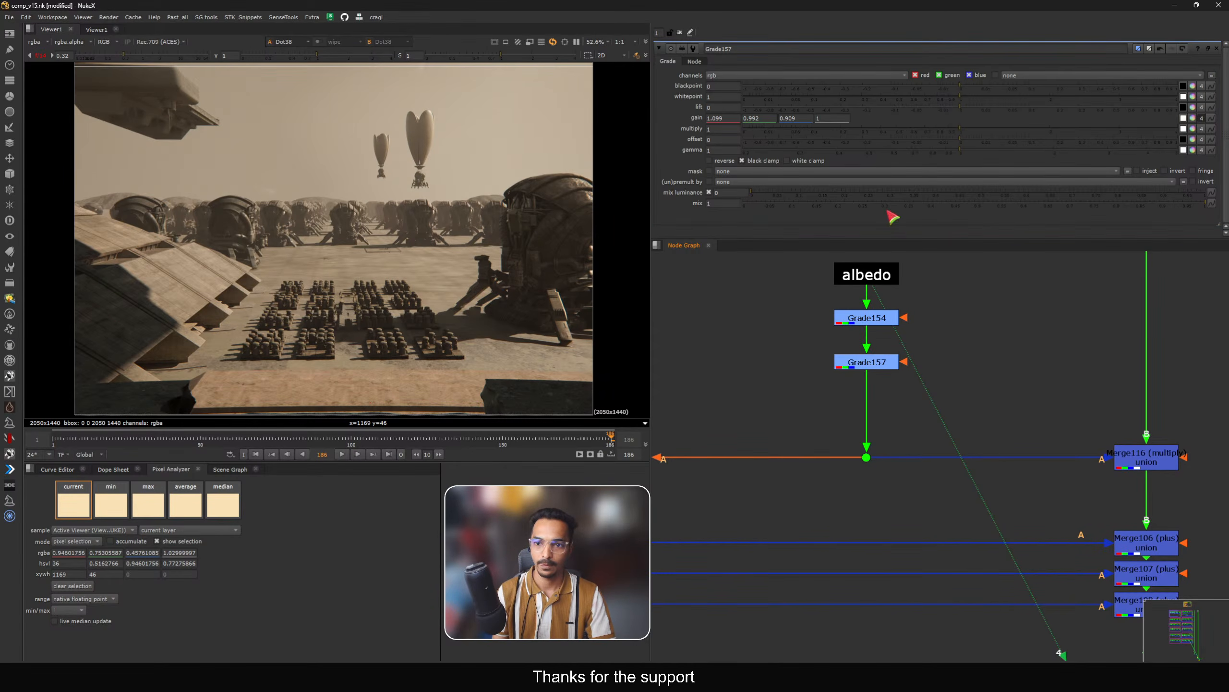
{"action": "left_click", "coordinate": [1192, 118]}
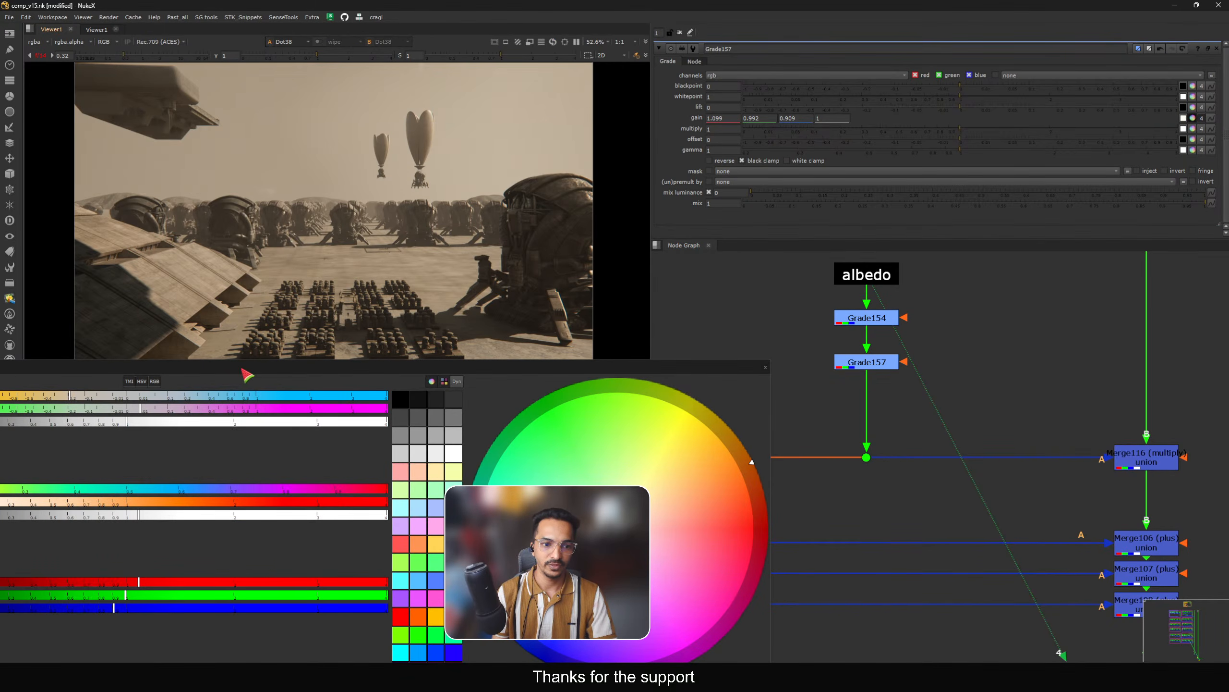
{"action": "left_click_drag", "start_coordinate": [242, 369], "coordinate": [994, 142]}
{"action": "left_click_drag", "start_coordinate": [881, 183], "coordinate": [863, 188]}
{"action": "left_click_drag", "start_coordinate": [869, 142], "coordinate": [880, 144]}
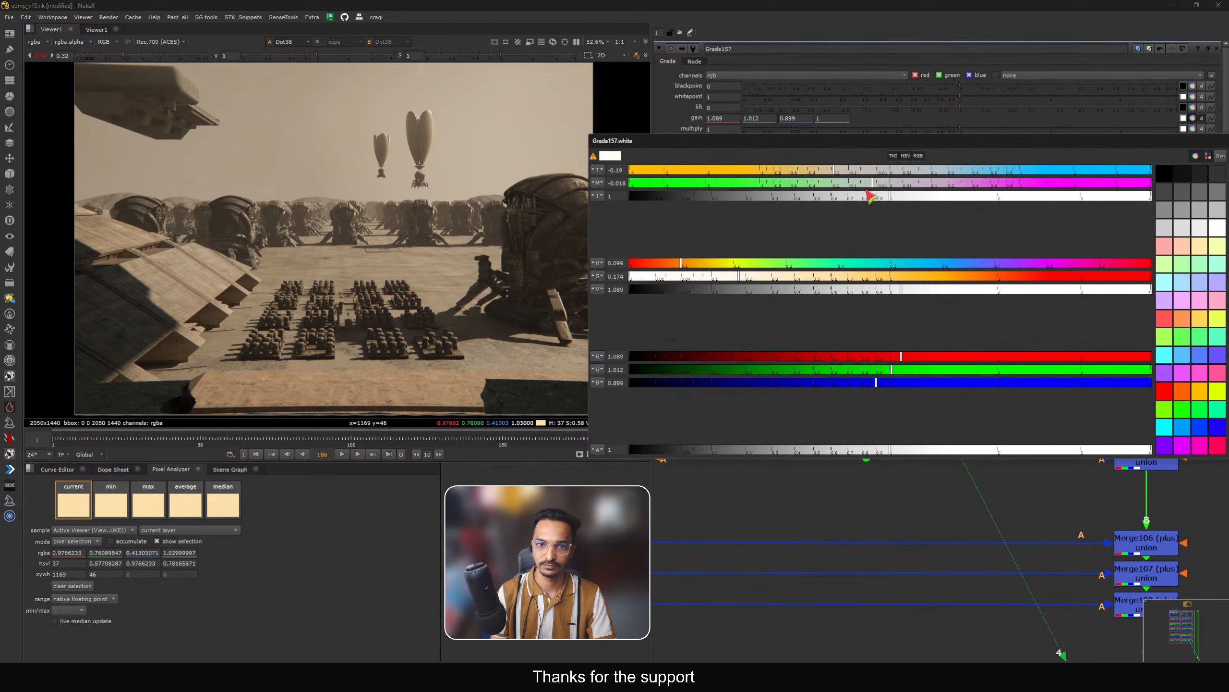
{"action": "left_click_drag", "start_coordinate": [869, 185], "coordinate": [888, 163]}
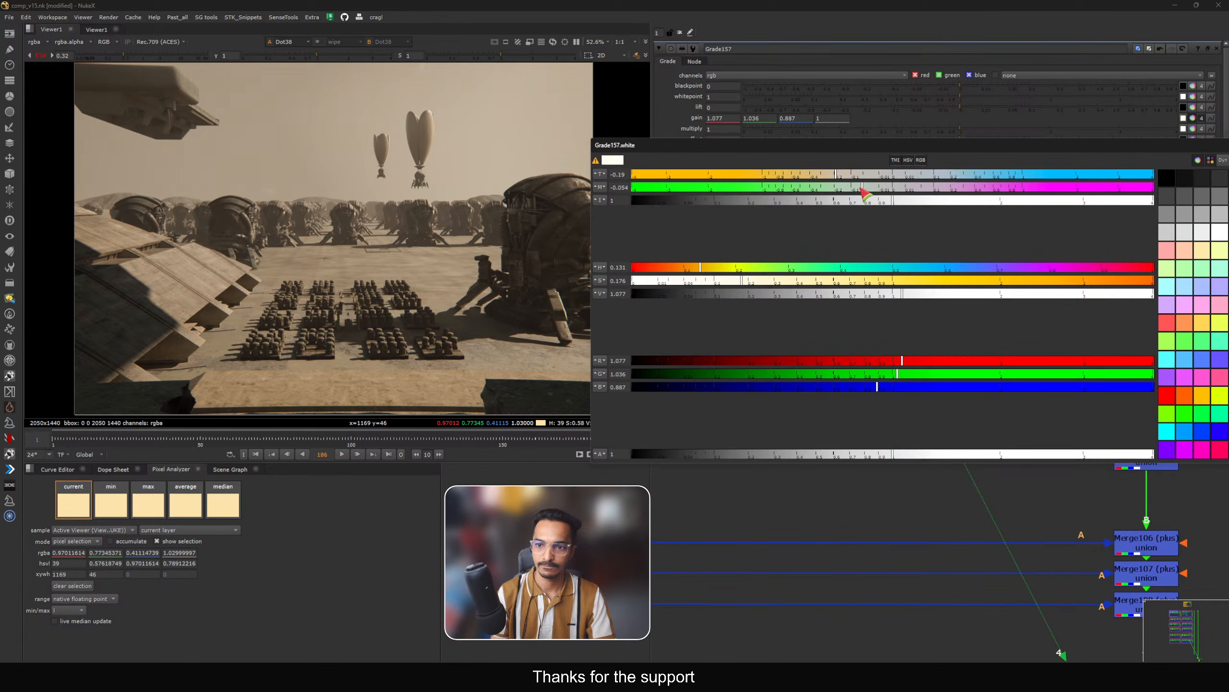
{"action": "left_click_drag", "start_coordinate": [864, 193], "coordinate": [945, 148]}
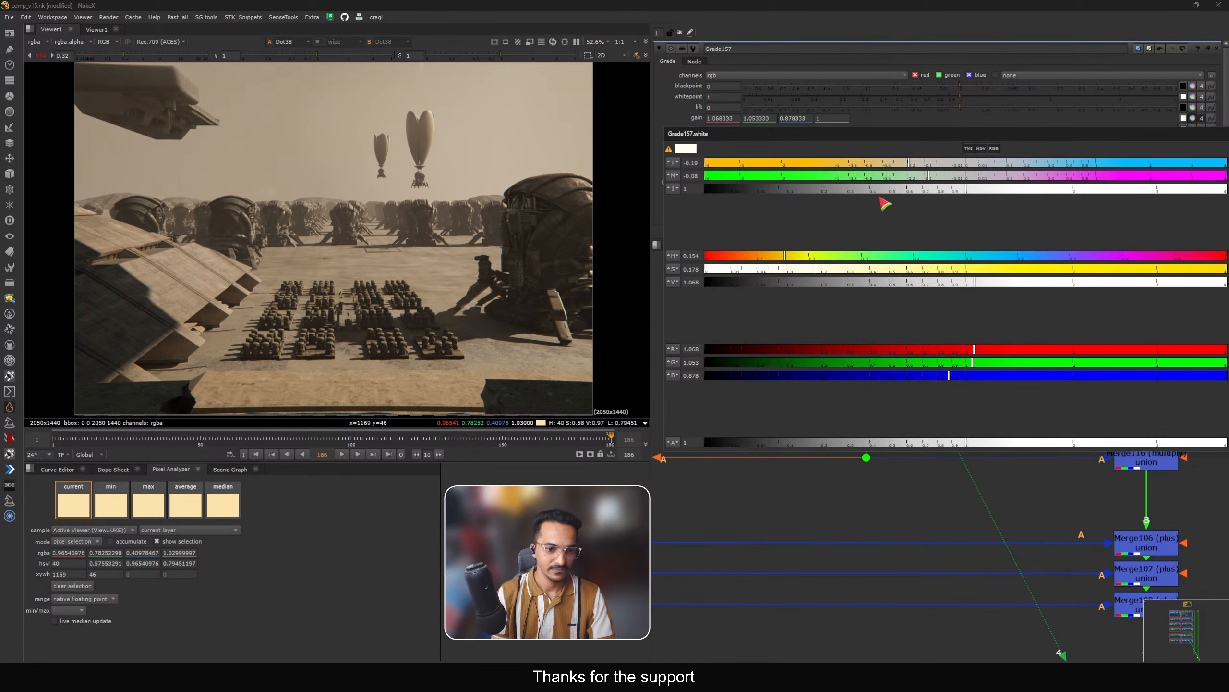
{"action": "left_click_drag", "start_coordinate": [927, 176], "coordinate": [963, 137]}
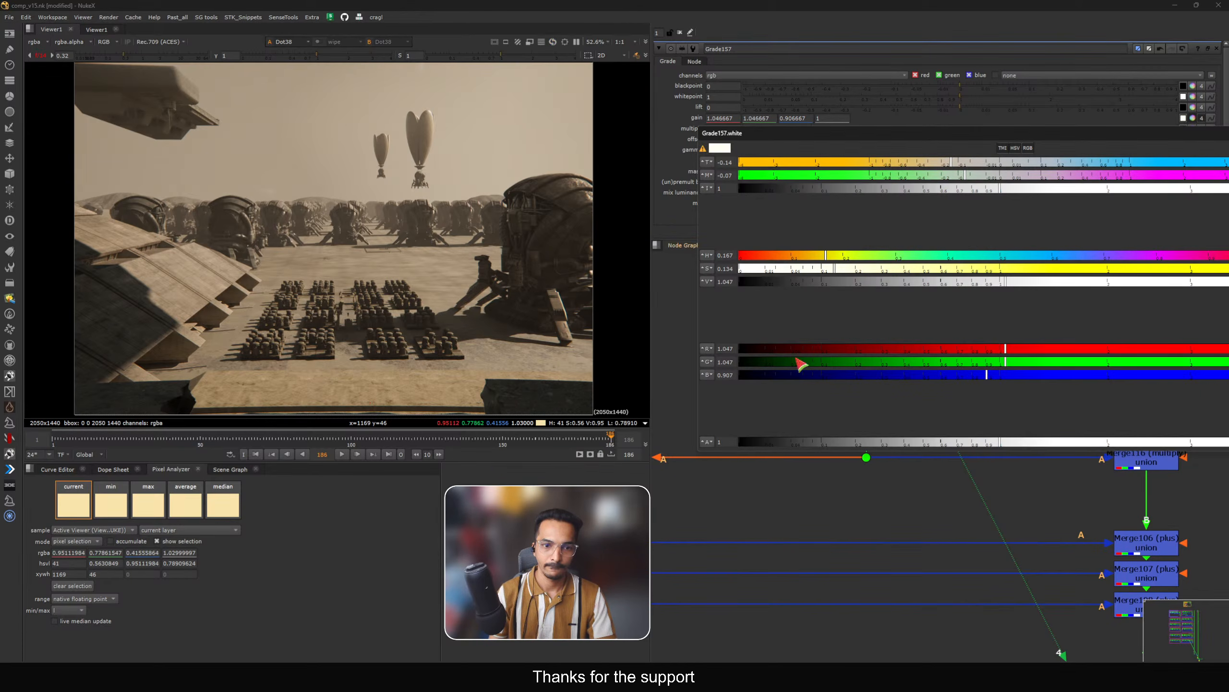
Step: Disable the Switch node fed by the GroundPlatform precomp, toggling it repeatedly to compare the comp with and without it
{"action": "scroll", "coordinate": [872, 562], "scroll_direction": "down", "scroll_amount": 8}
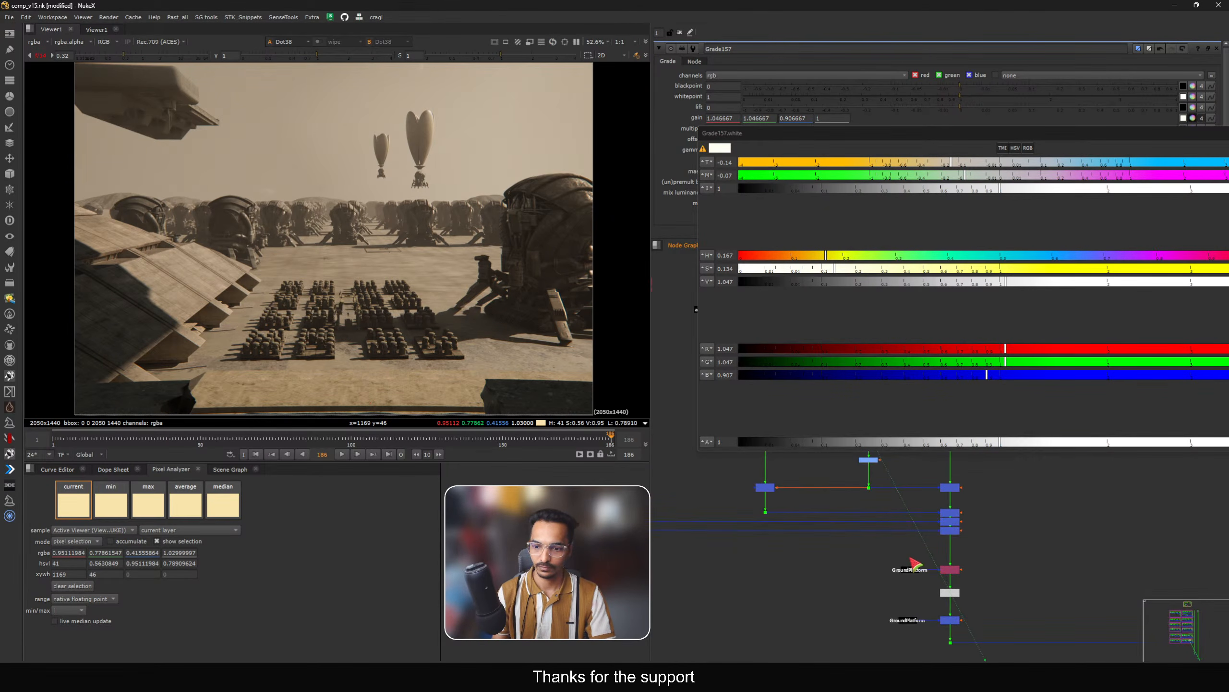
{"action": "scroll", "coordinate": [931, 564], "scroll_direction": "up", "scroll_amount": 8}
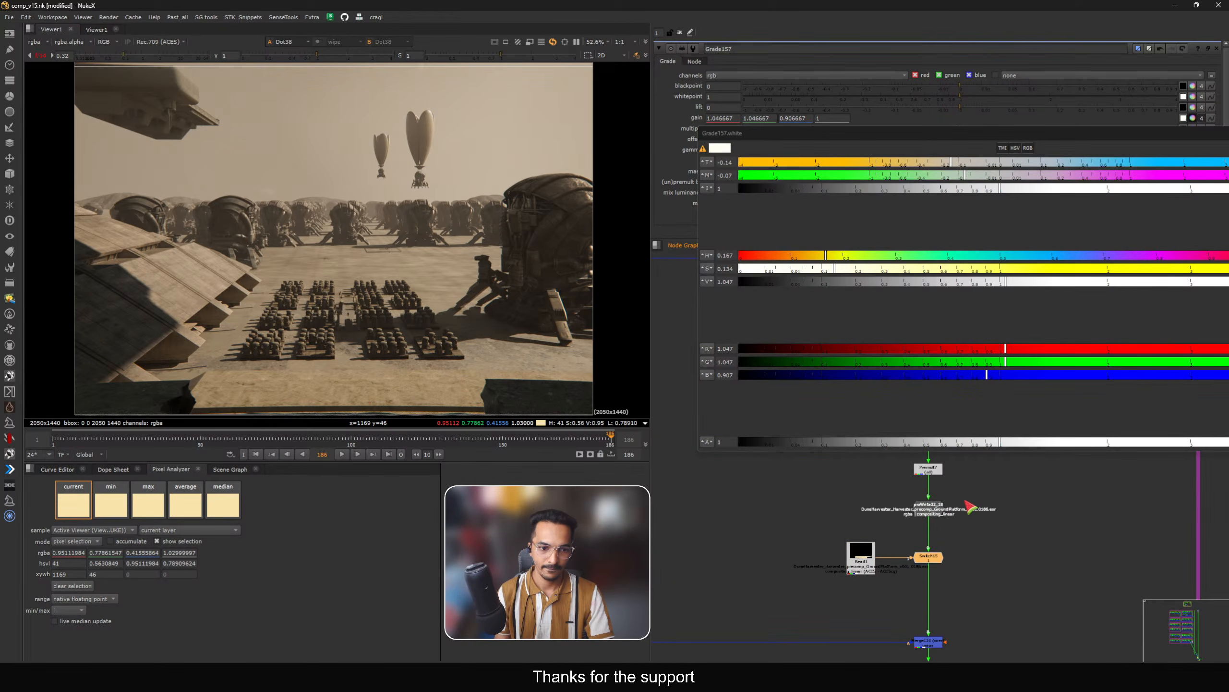
{"action": "key", "text": "d"}
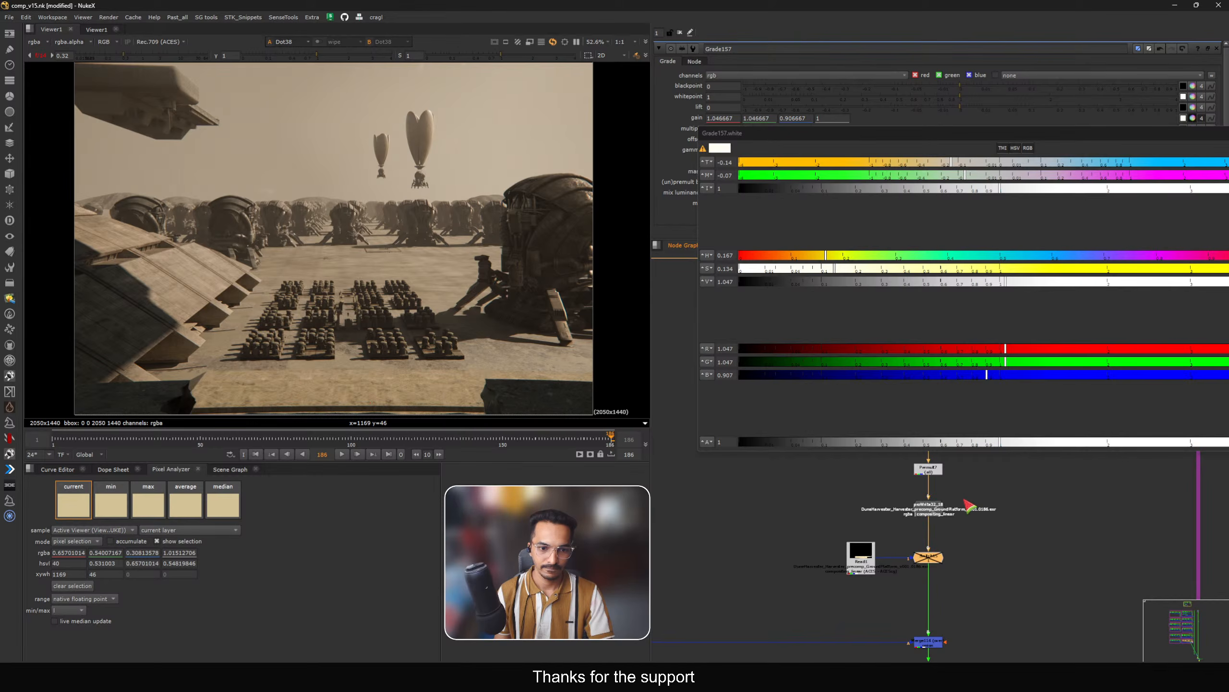
{"action": "key", "text": "d"}
{"action": "key", "text": "d"}
{"action": "key", "text": "d"}
{"action": "key", "text": "d"}
{"action": "key", "text": "d"}
{"action": "key", "text": "d"}
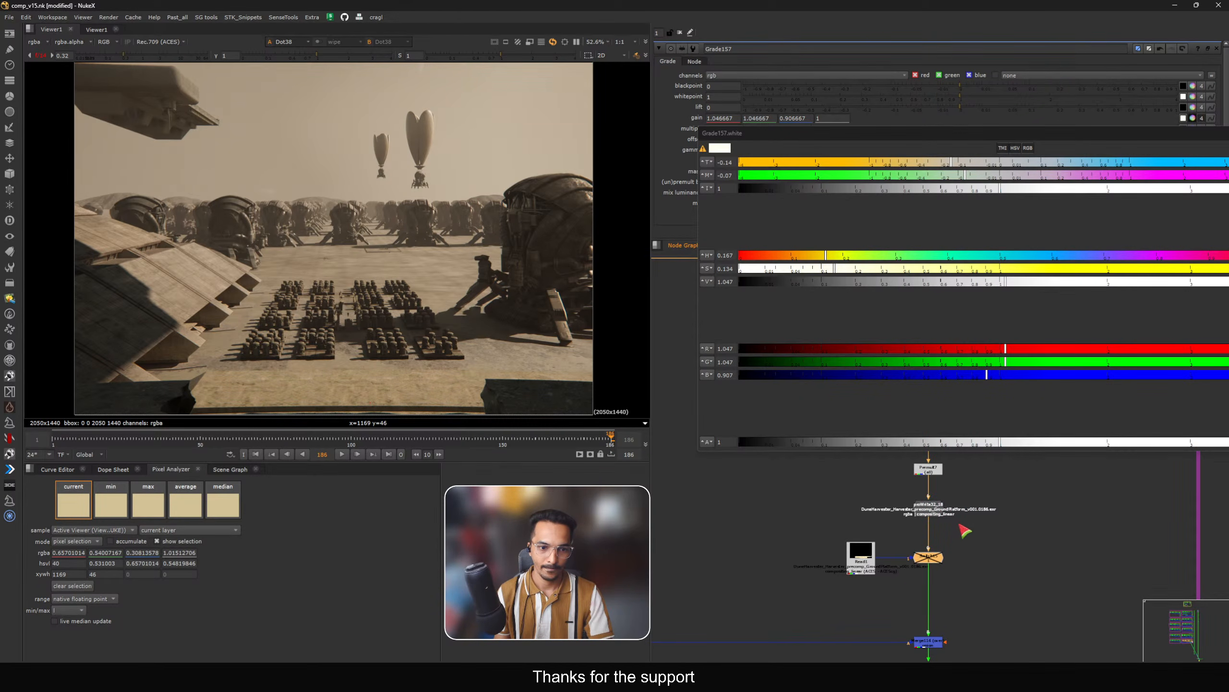
{"action": "key", "text": "d"}
{"action": "key", "text": "d"}
{"action": "key", "text": "d"}
{"action": "key", "text": "d"}
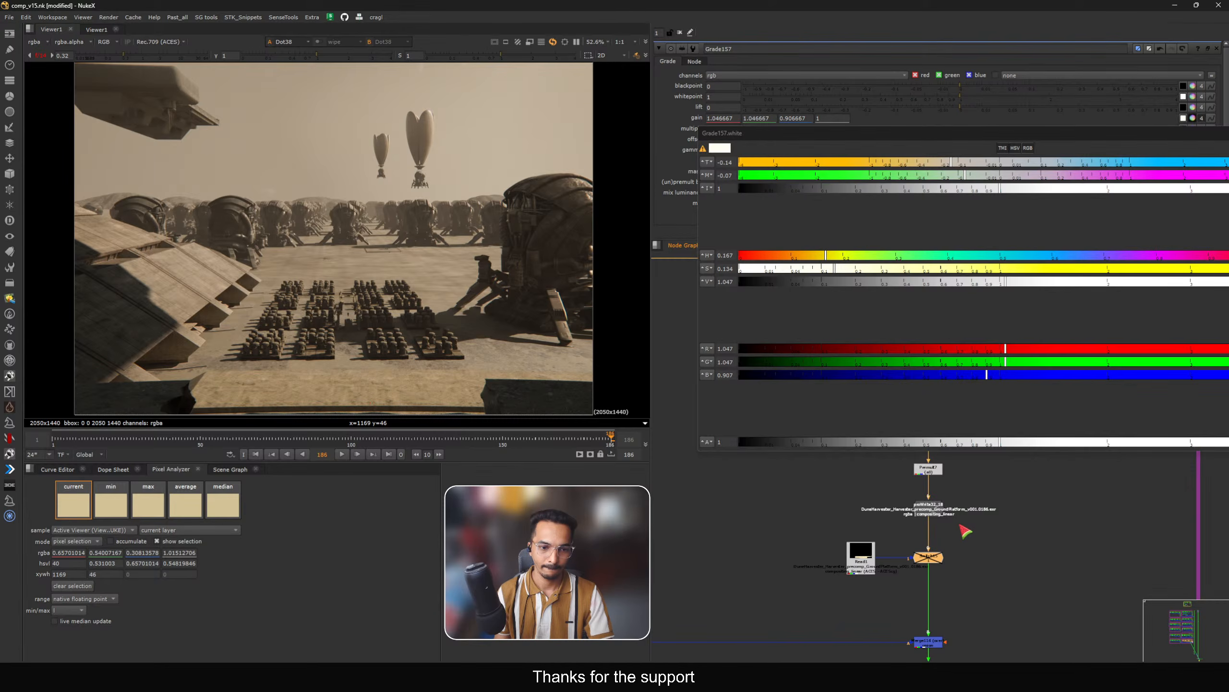
Step: View the ground platform stamp's output on its own in the viewer
{"action": "left_click", "coordinate": [765, 560]}
{"action": "key", "text": "2"}
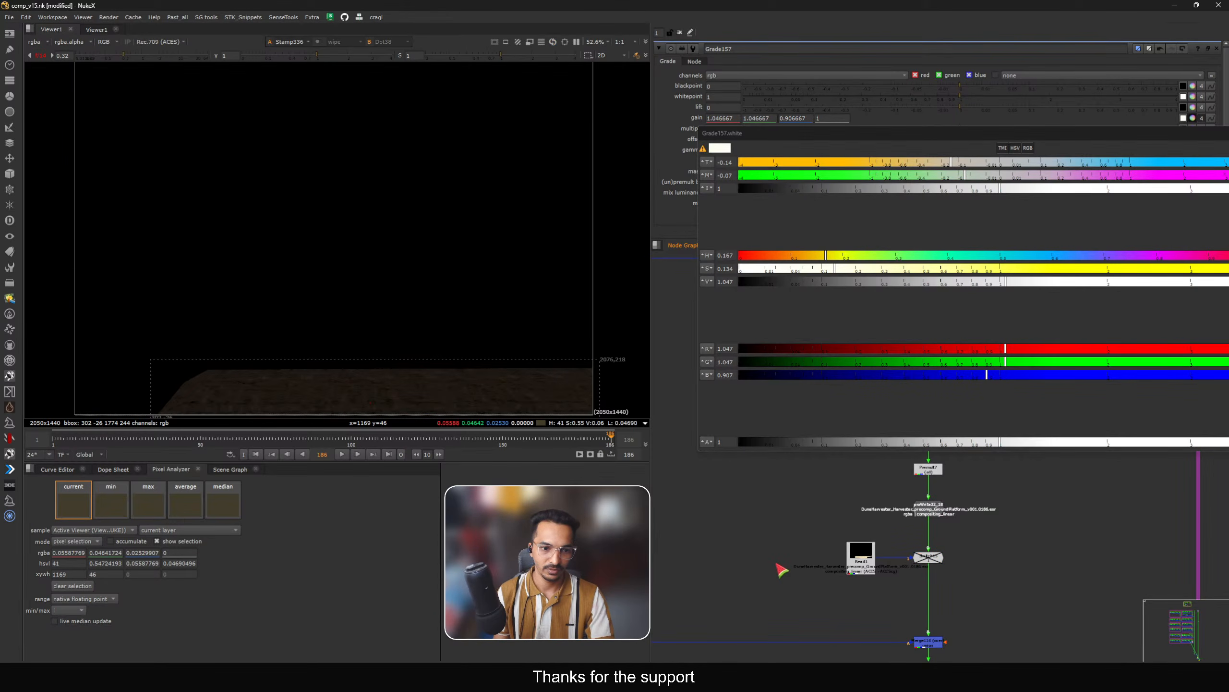
{"action": "middle_click_drag", "start_coordinate": [797, 509], "coordinate": [737, 577], "text": "alt"}
{"action": "scroll", "coordinate": [740, 578], "scroll_direction": "down", "scroll_amount": 5}
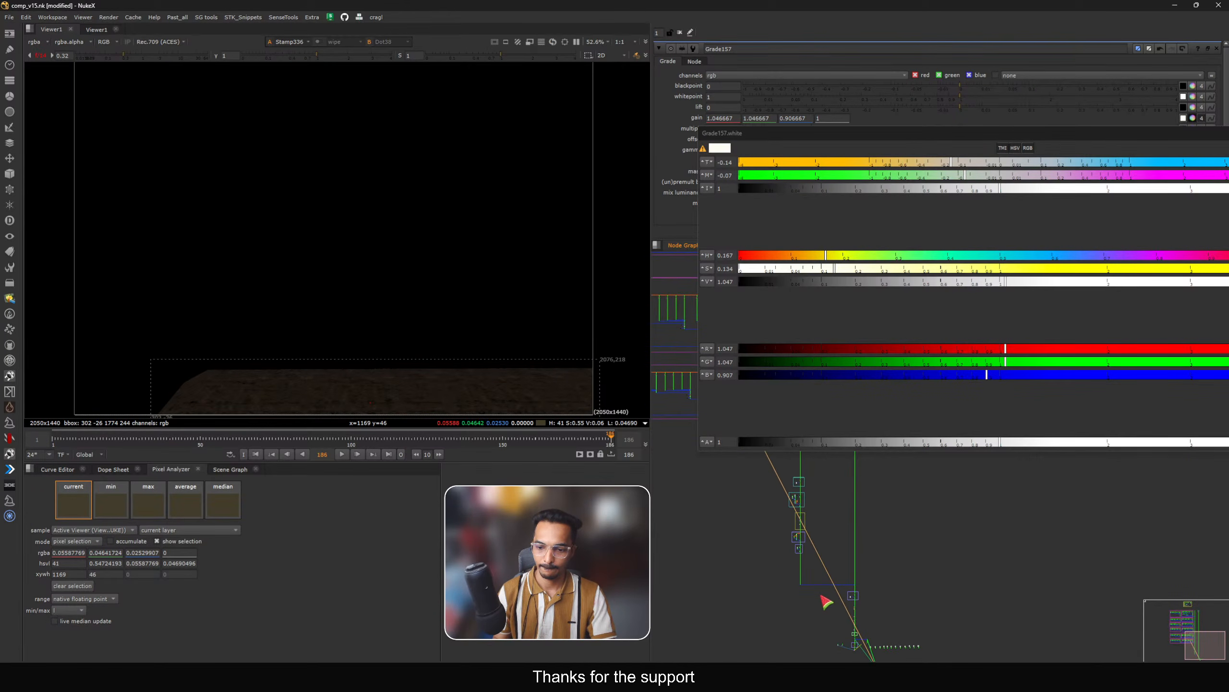
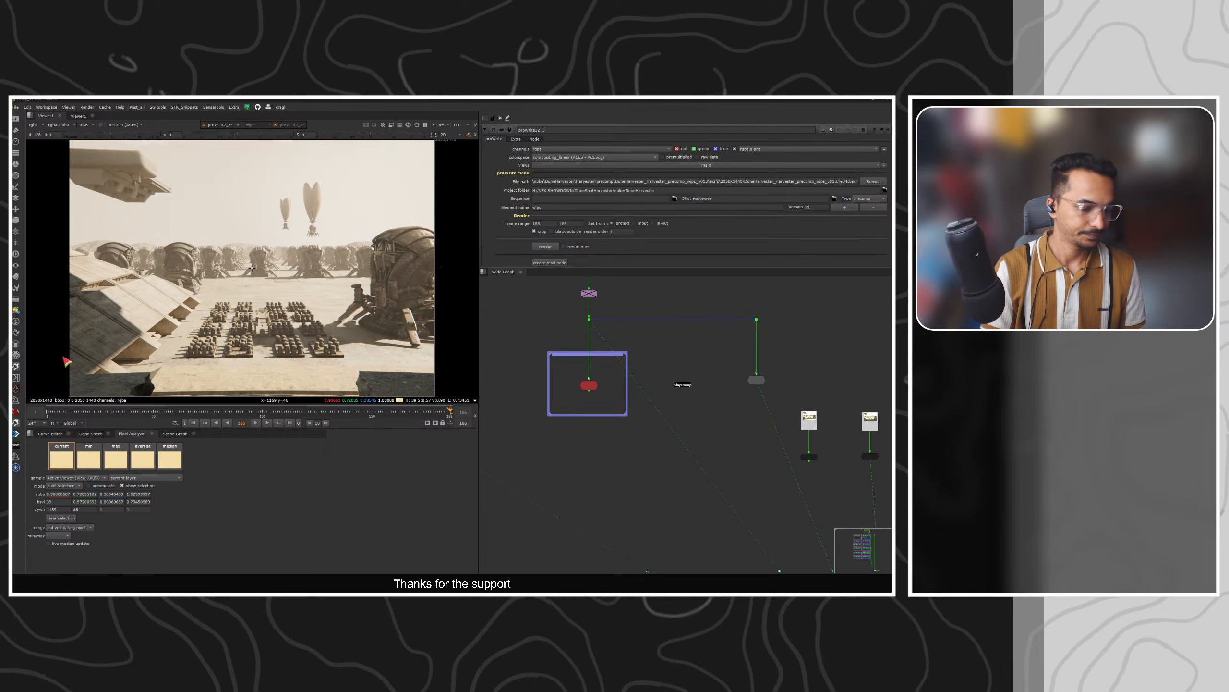
Step: Examine the overall script layout, marking out the render read nodes in the asset backdrop above the element groups
{"action": "key", "text": "f"}
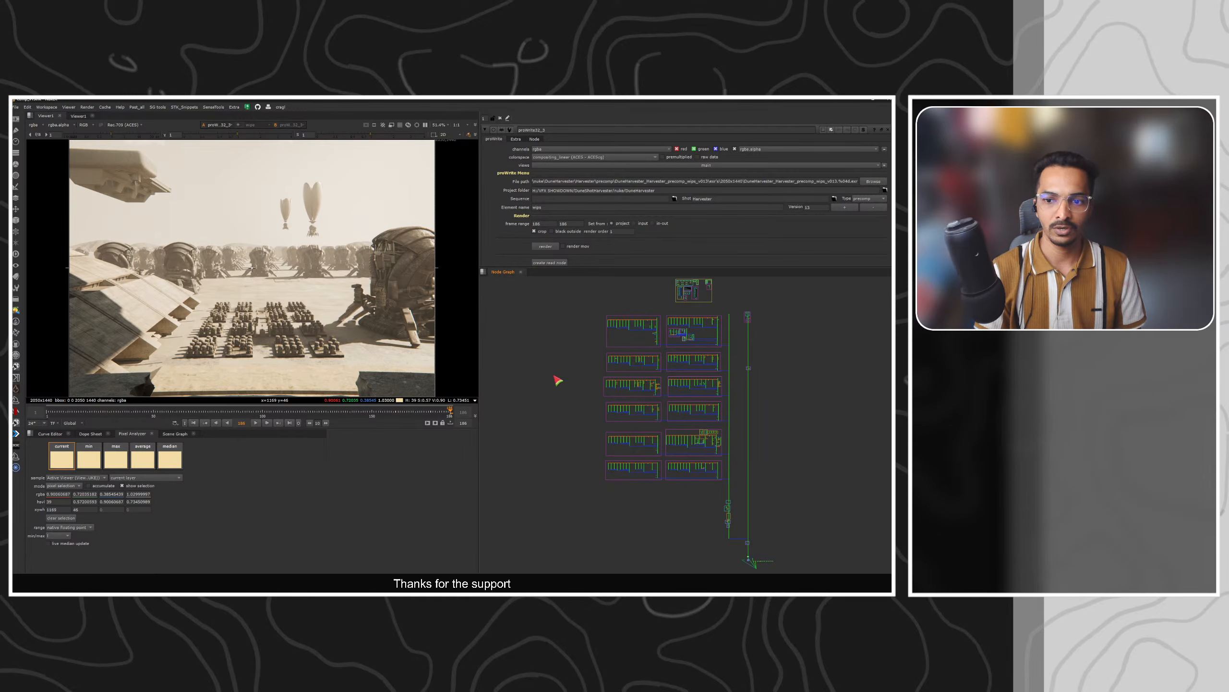
{"action": "middle_click_drag", "start_coordinate": [558, 378], "coordinate": [546, 409]}
{"action": "scroll", "coordinate": [577, 374], "scroll_direction": "up", "scroll_amount": 10}
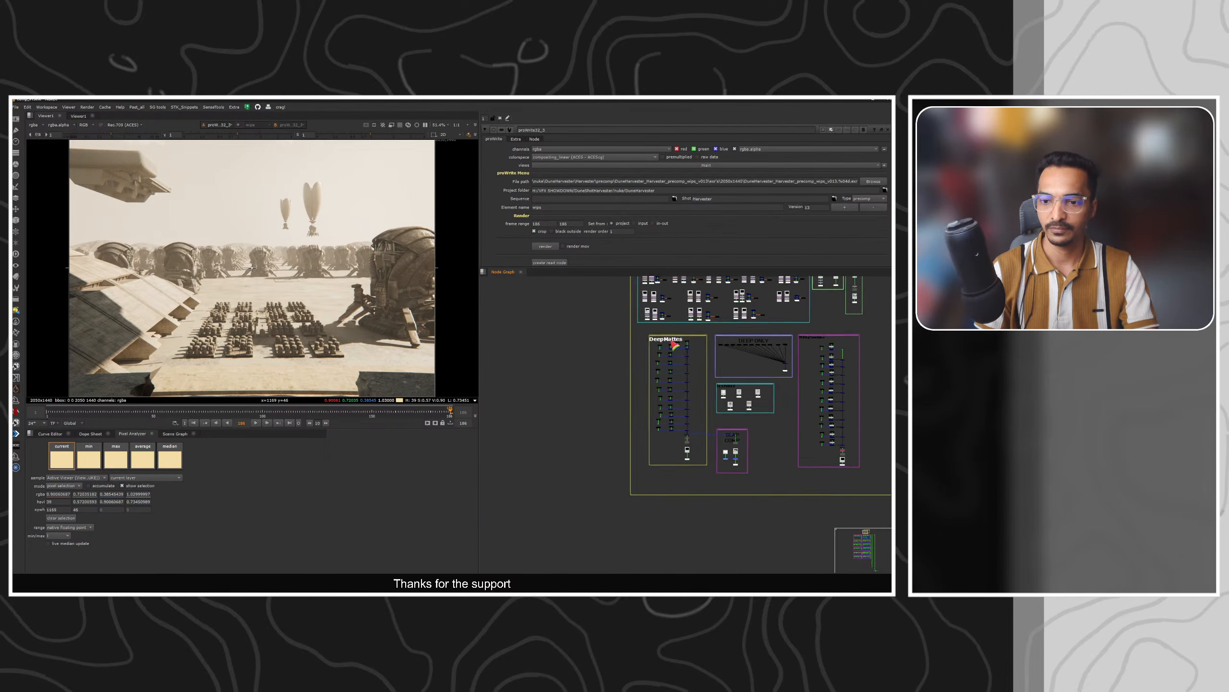
{"action": "left_click_drag", "start_coordinate": [513, 318], "coordinate": [764, 403]}
{"action": "scroll", "coordinate": [759, 400], "scroll_direction": "down", "scroll_amount": 5}
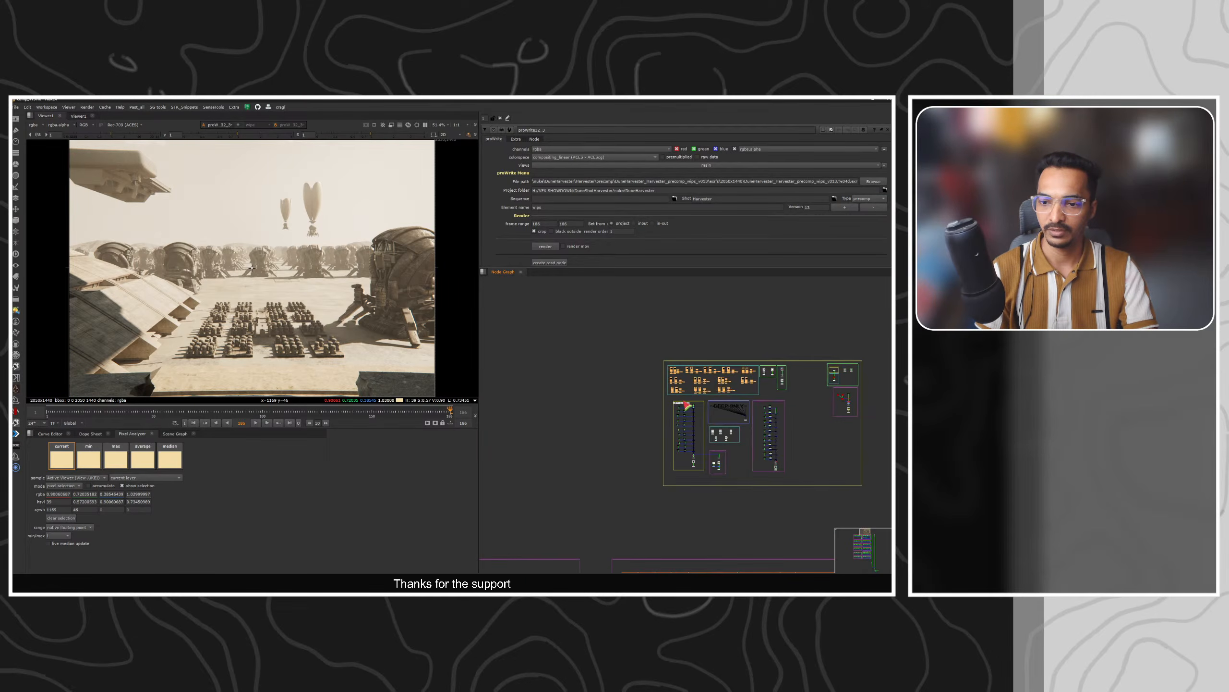
{"action": "left_click", "coordinate": [630, 413]}
{"action": "key", "text": "f"}
{"action": "scroll", "coordinate": [661, 432], "scroll_direction": "down", "scroll_amount": 3}
{"action": "left_click_drag", "start_coordinate": [776, 315], "coordinate": [613, 541]}
{"action": "left_click", "coordinate": [653, 532]}
{"action": "key", "text": "f"}
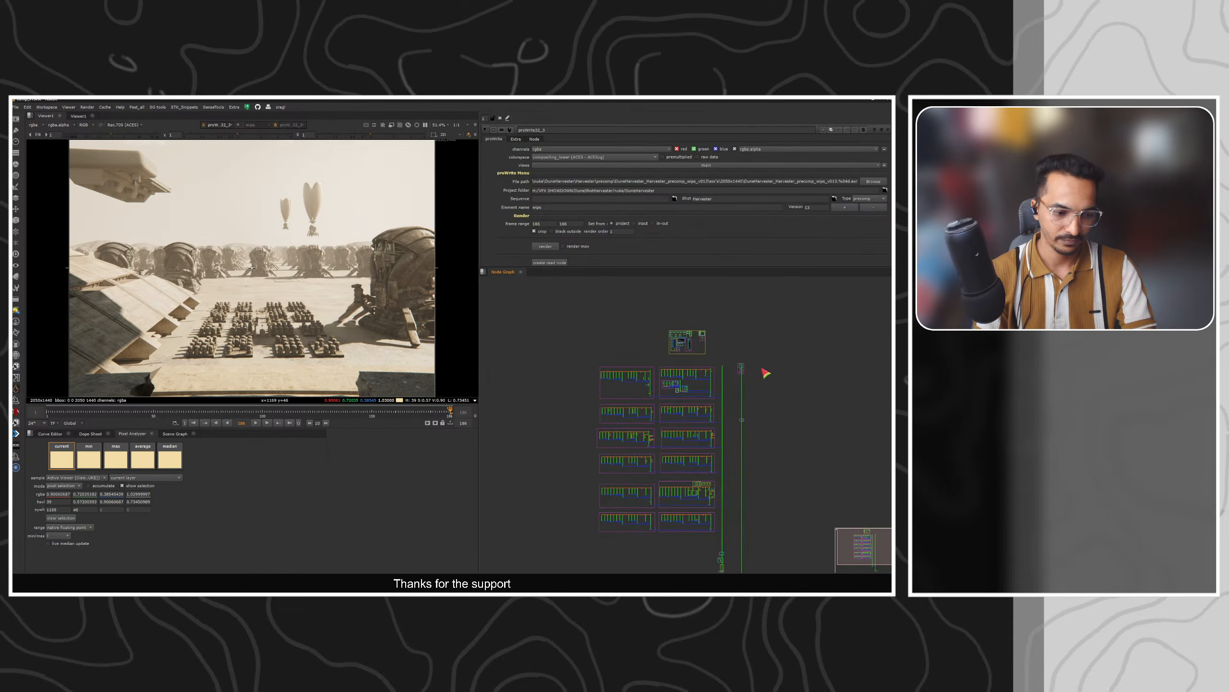
Step: Examine the ASSET backdrop up close, including its render reads and the DeepMattes and DEEP ONLY groups
{"action": "scroll", "coordinate": [687, 339], "scroll_direction": "up", "scroll_amount": 5}
{"action": "scroll", "coordinate": [658, 343], "scroll_direction": "up", "scroll_amount": 2}
{"action": "middle_click_drag", "start_coordinate": [665, 344], "coordinate": [713, 350]}
{"action": "left_click_drag", "start_coordinate": [562, 332], "coordinate": [776, 403]}
{"action": "scroll", "coordinate": [720, 377], "scroll_direction": "up", "scroll_amount": 3}
{"action": "left_click", "coordinate": [722, 377]}
{"action": "scroll", "coordinate": [726, 381], "scroll_direction": "up", "scroll_amount": 3}
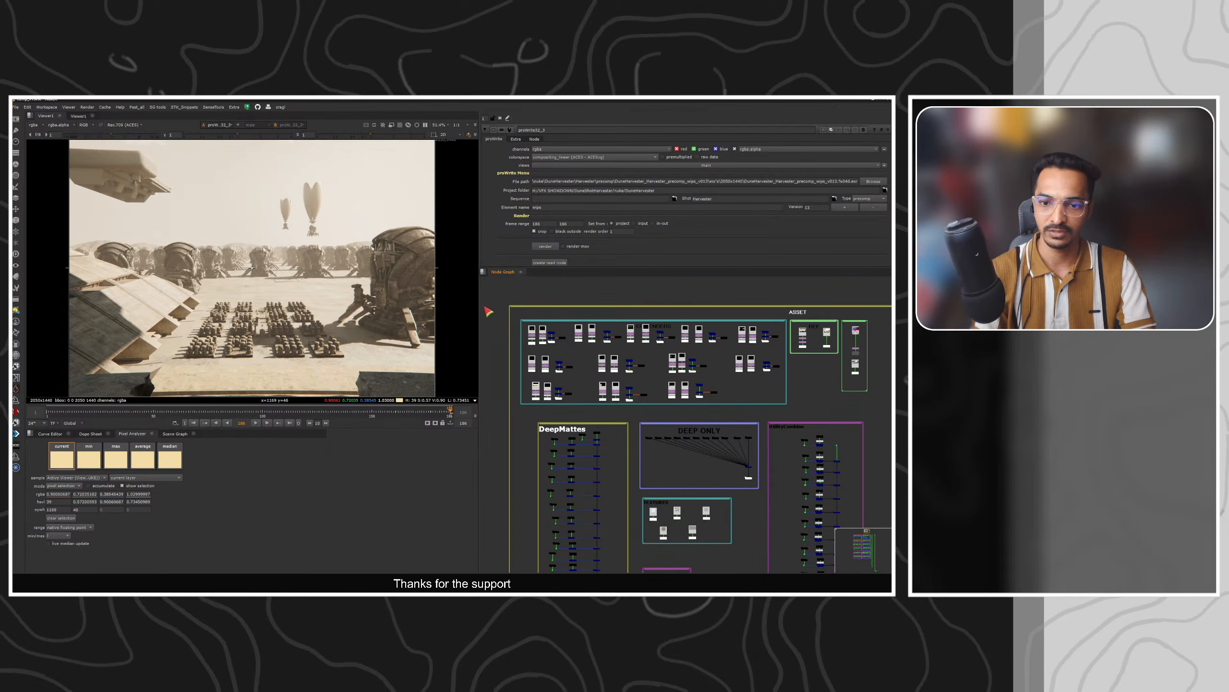
{"action": "left_click_drag", "start_coordinate": [484, 307], "coordinate": [790, 419]}
{"action": "left_click", "coordinate": [817, 399]}
{"action": "key", "text": "f"}
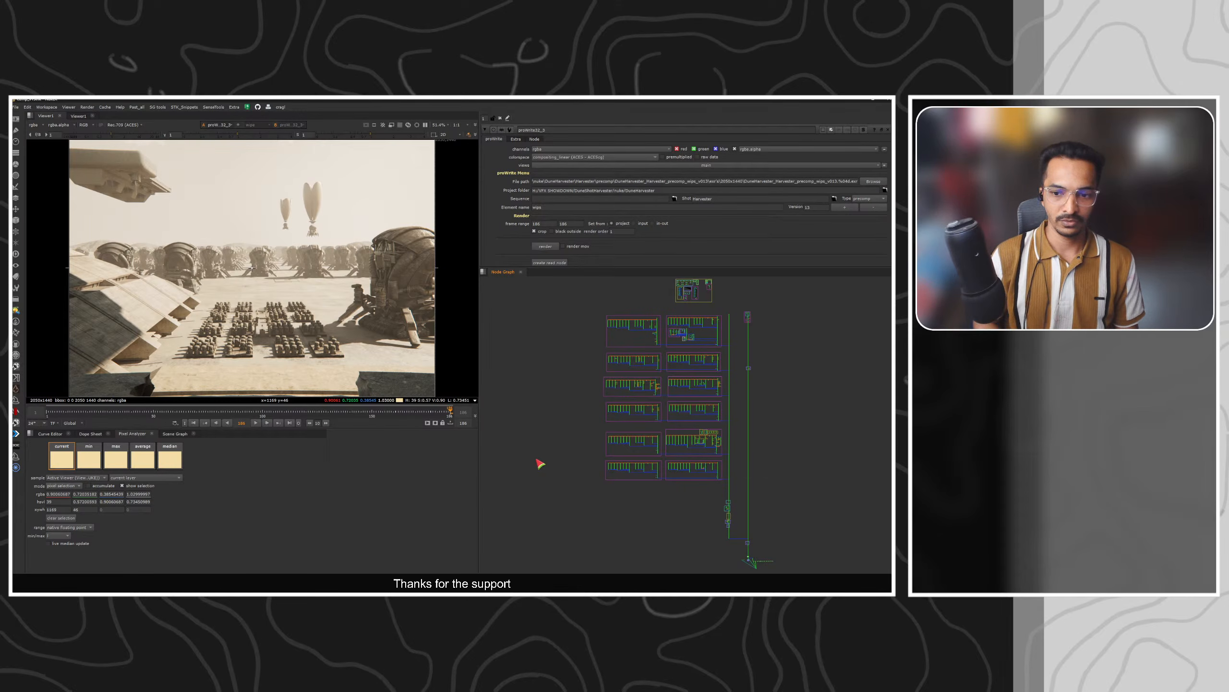
{"action": "middle_click_drag", "start_coordinate": [653, 514], "coordinate": [634, 522]}
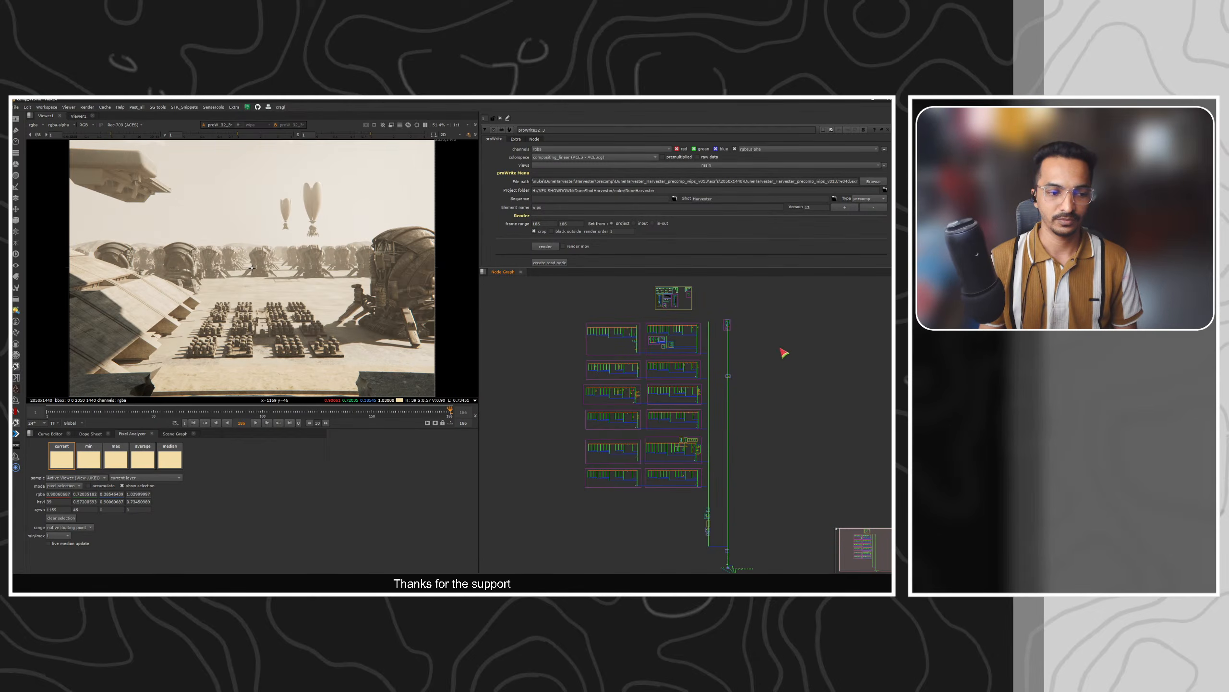
{"action": "middle_click_drag", "start_coordinate": [783, 351], "coordinate": [777, 401]}
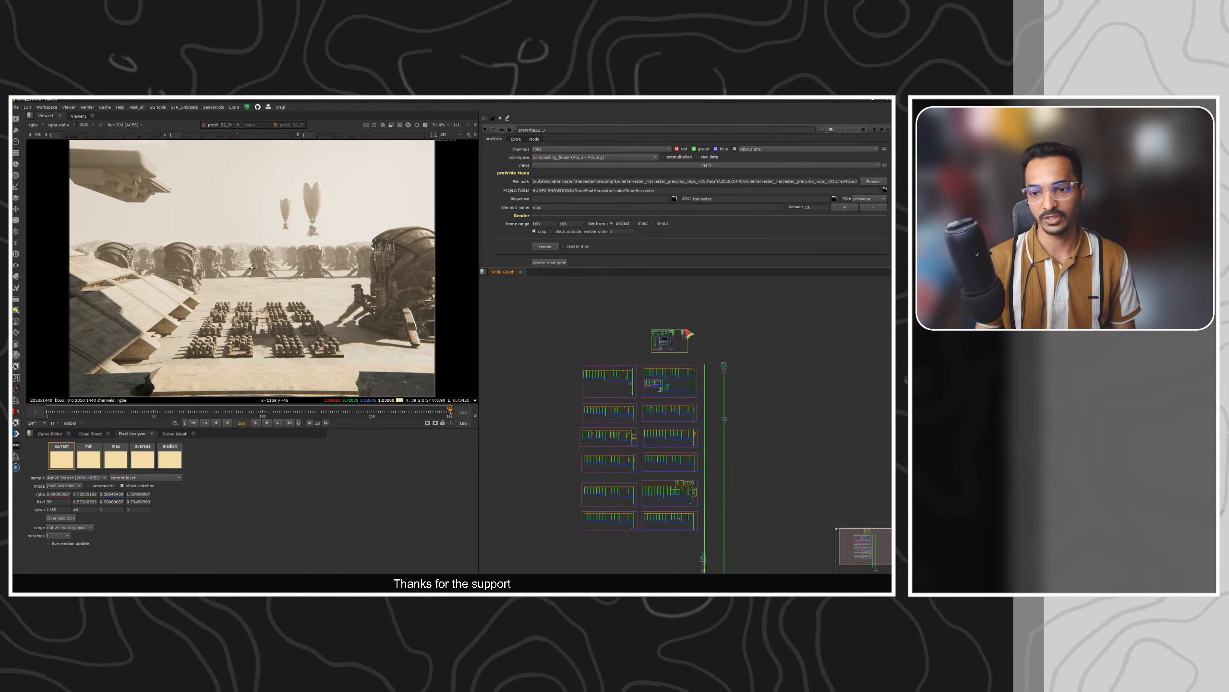
{"action": "left_click_drag", "start_coordinate": [728, 304], "coordinate": [639, 357]}
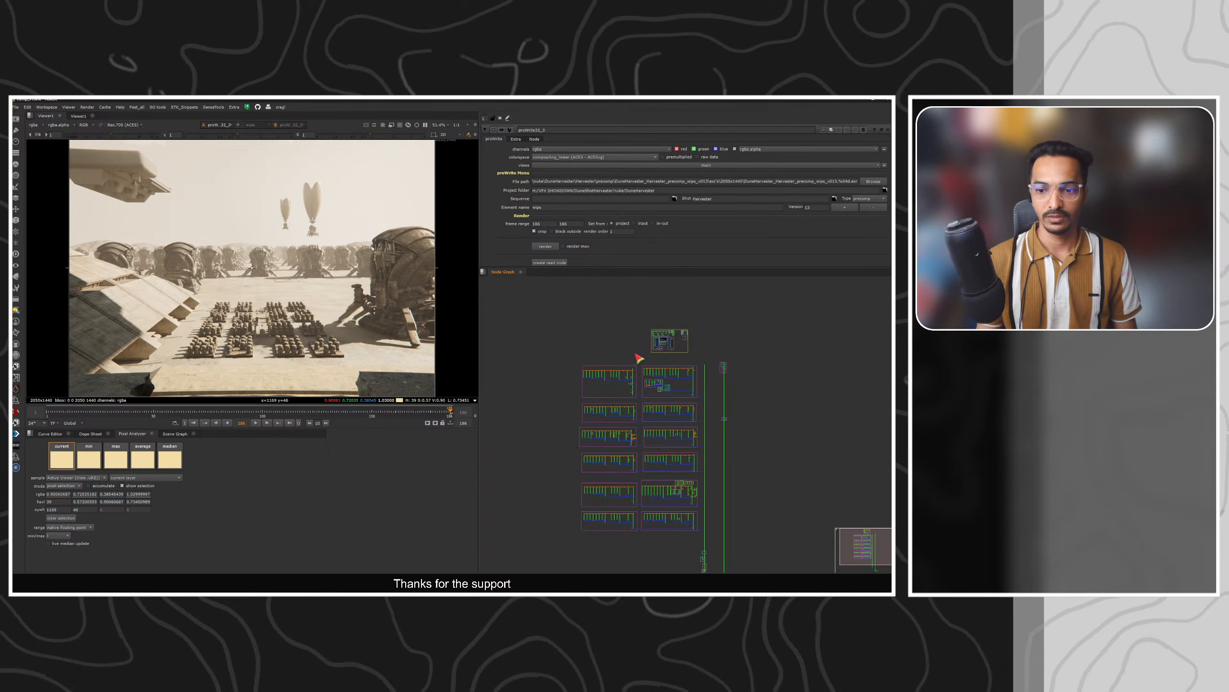
{"action": "key", "text": "f"}
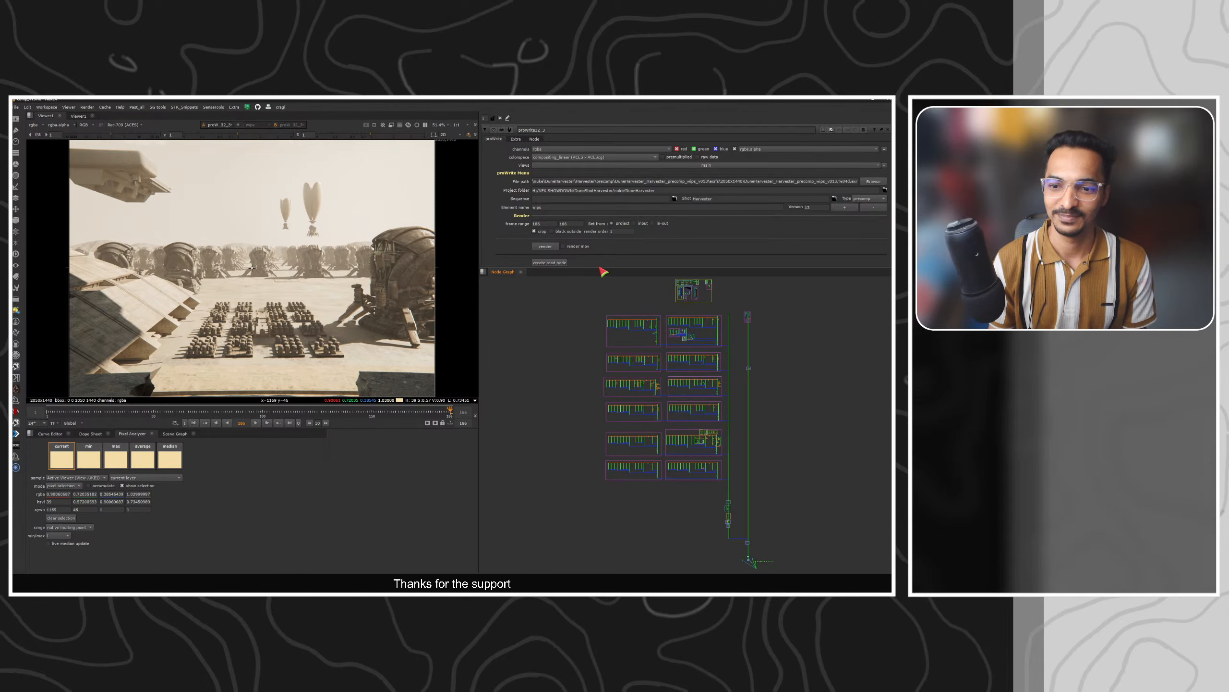
{"action": "left_click_drag", "start_coordinate": [600, 267], "coordinate": [601, 278]}
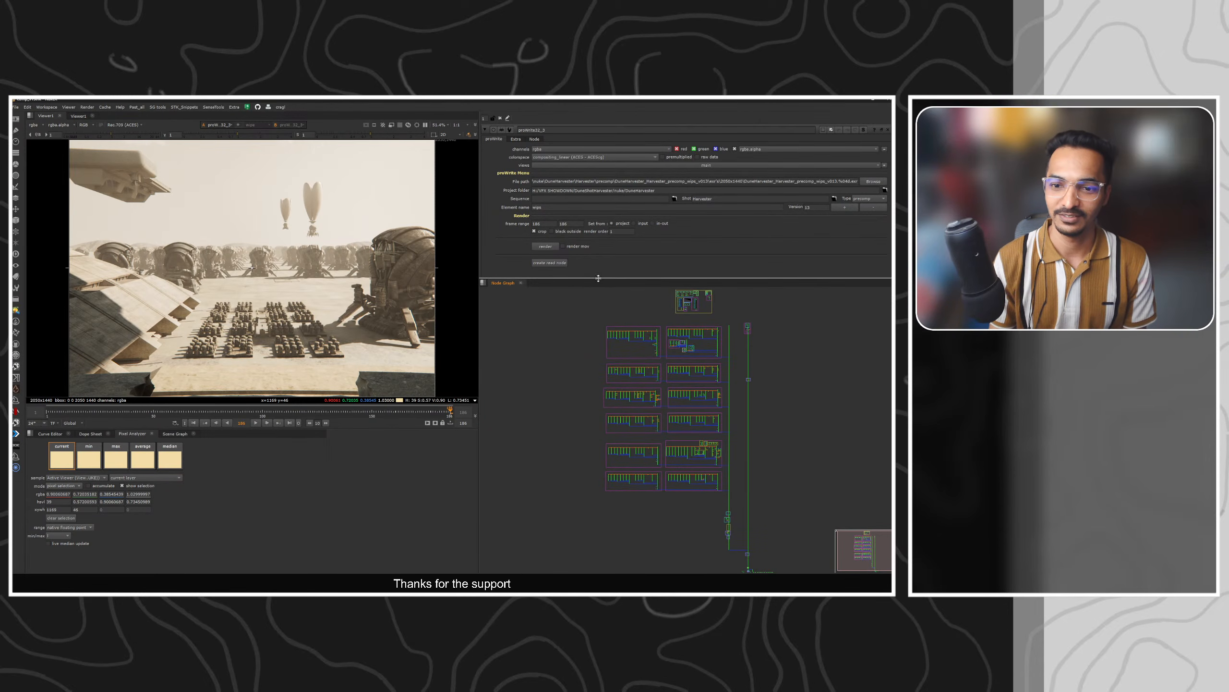
{"action": "mouse_move", "coordinate": [560, 424]}
{"action": "middle_mouse_down"}
{"action": "mouse_move", "coordinate": [568, 433]}
{"action": "mouse_move", "coordinate": [564, 418]}
{"action": "middle_mouse_up"}
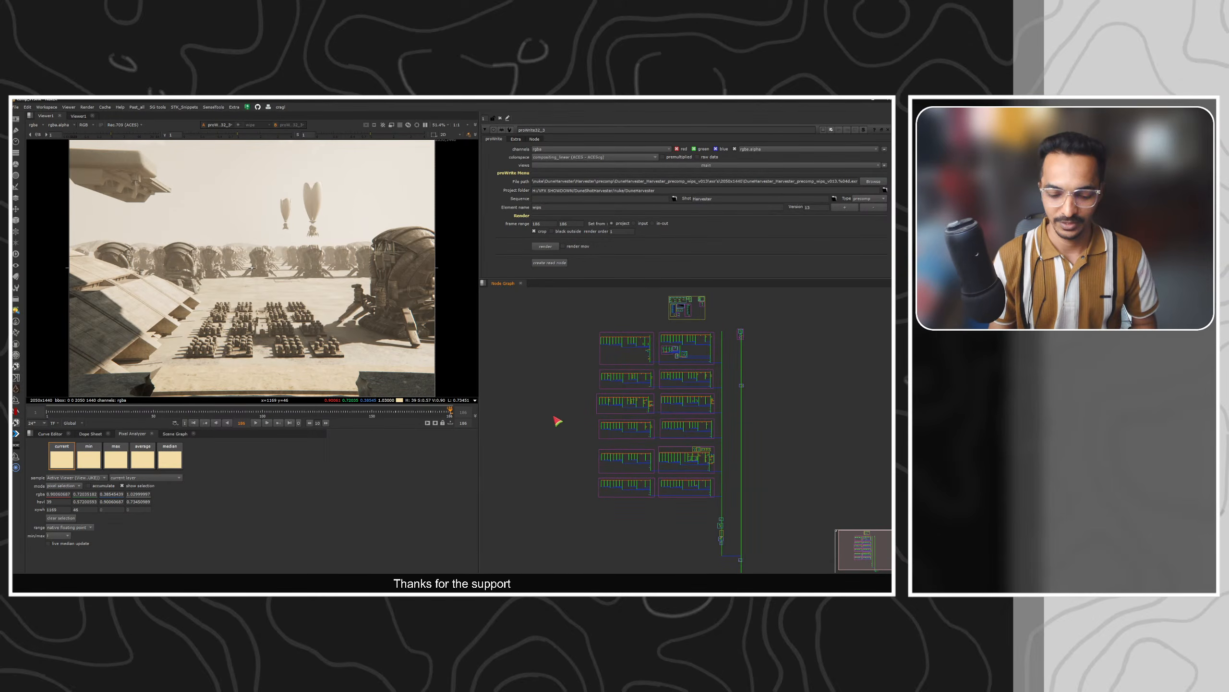
{"action": "key", "text": "f"}
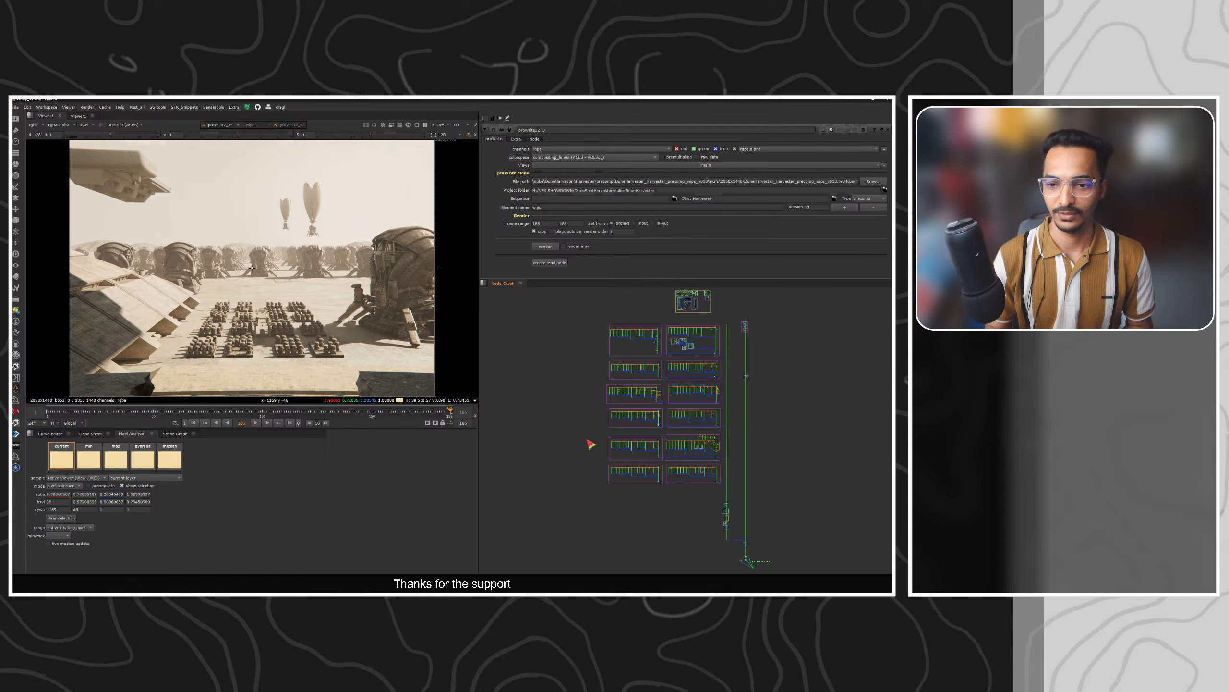
Step: Close all open node properties and resize the panes to give the node graph more height and the viewer more width
{"action": "left_click", "coordinate": [502, 118]}
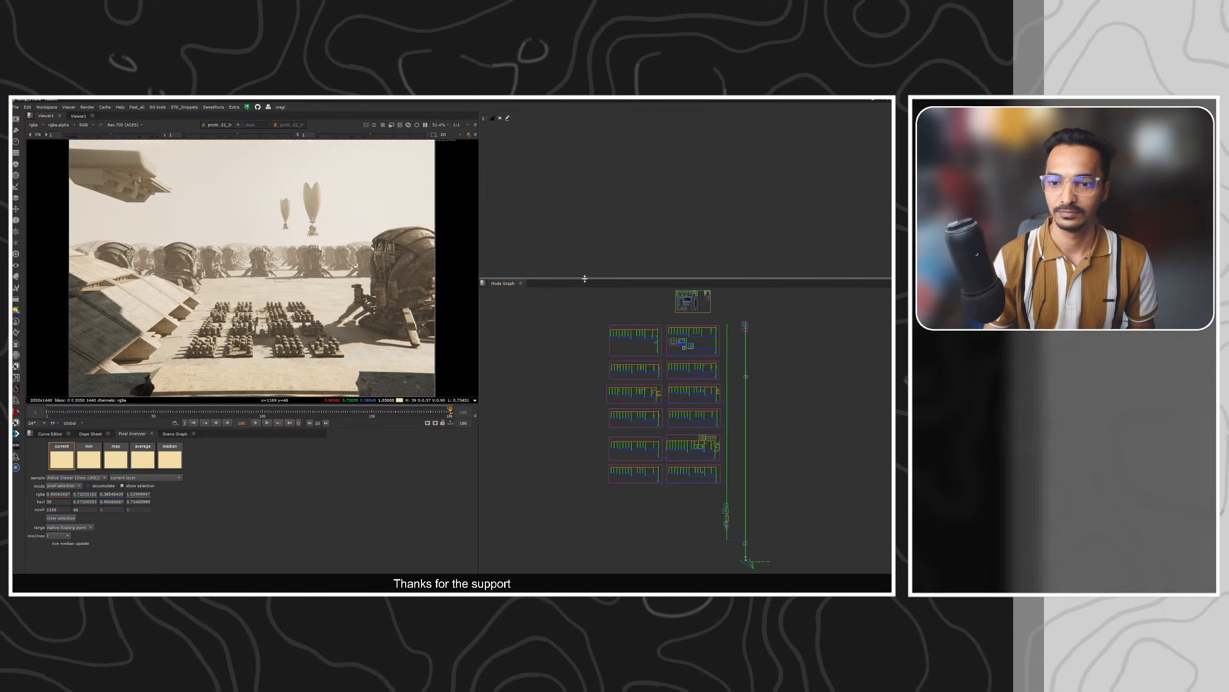
{"action": "mouse_move", "coordinate": [585, 279]}
{"action": "left_mouse_down"}
{"action": "mouse_move", "coordinate": [583, 240]}
{"action": "mouse_move", "coordinate": [575, 264]}
{"action": "left_mouse_up"}
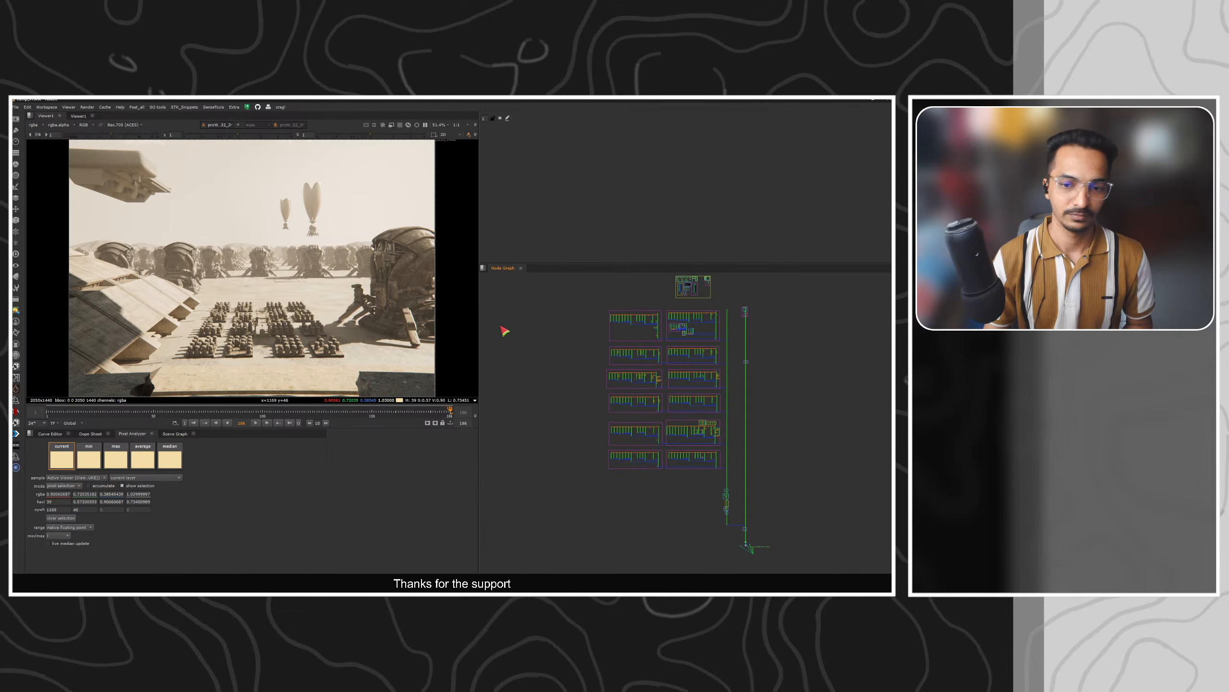
{"action": "left_click_drag", "start_coordinate": [478, 328], "coordinate": [491, 325]}
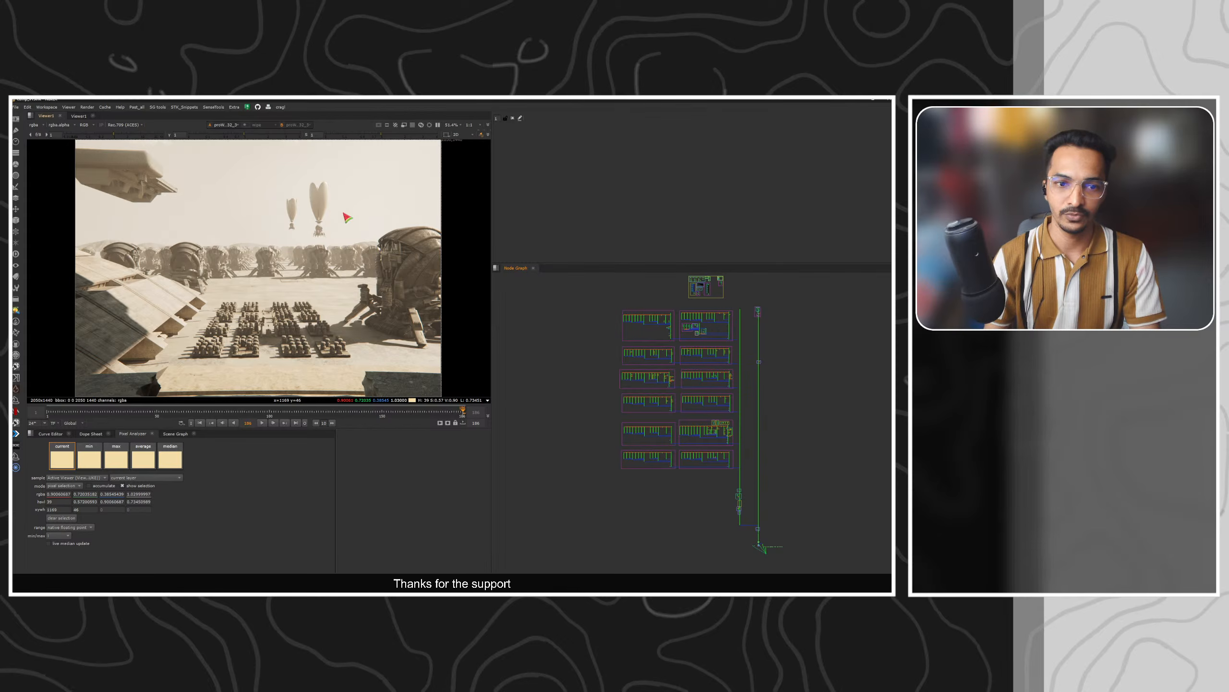
{"action": "middle_click_drag", "start_coordinate": [552, 403], "coordinate": [568, 431]}
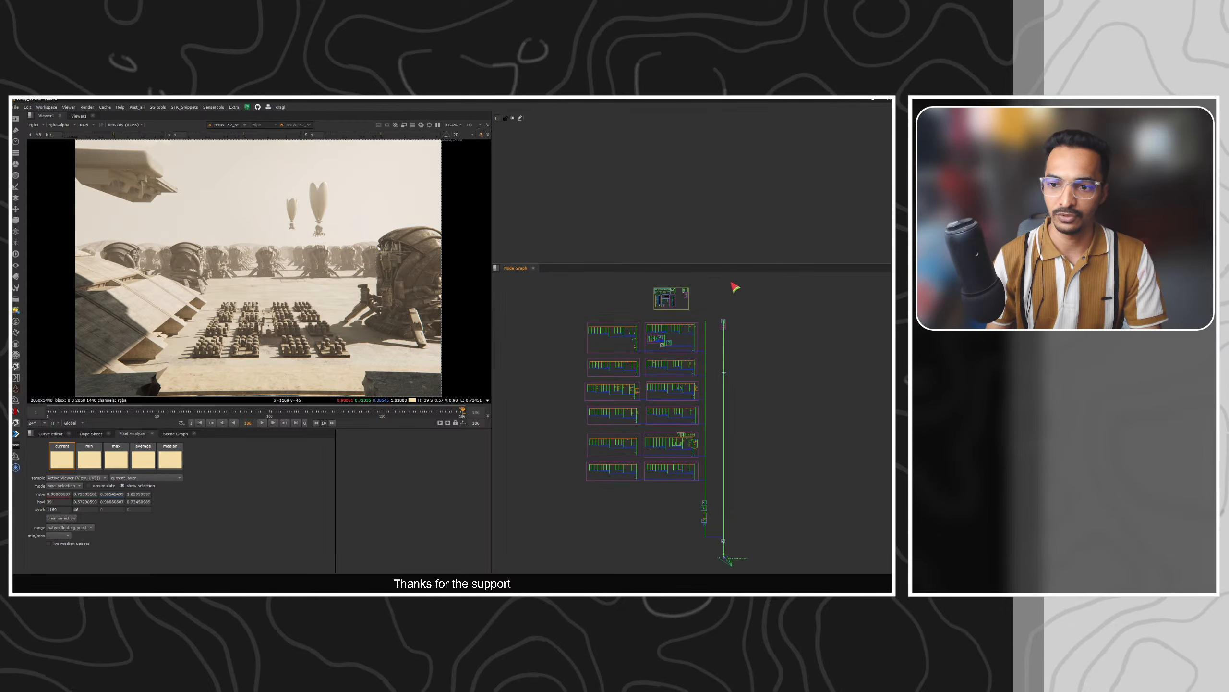
{"action": "middle_click_drag", "start_coordinate": [571, 535], "coordinate": [568, 487]}
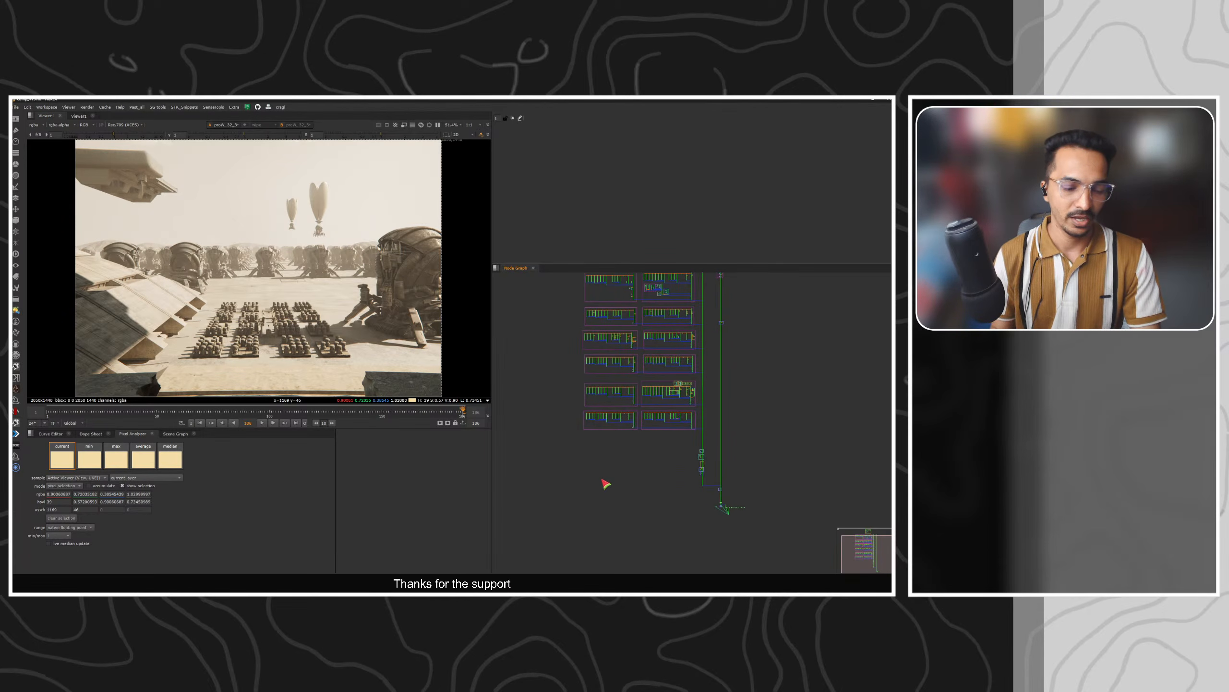